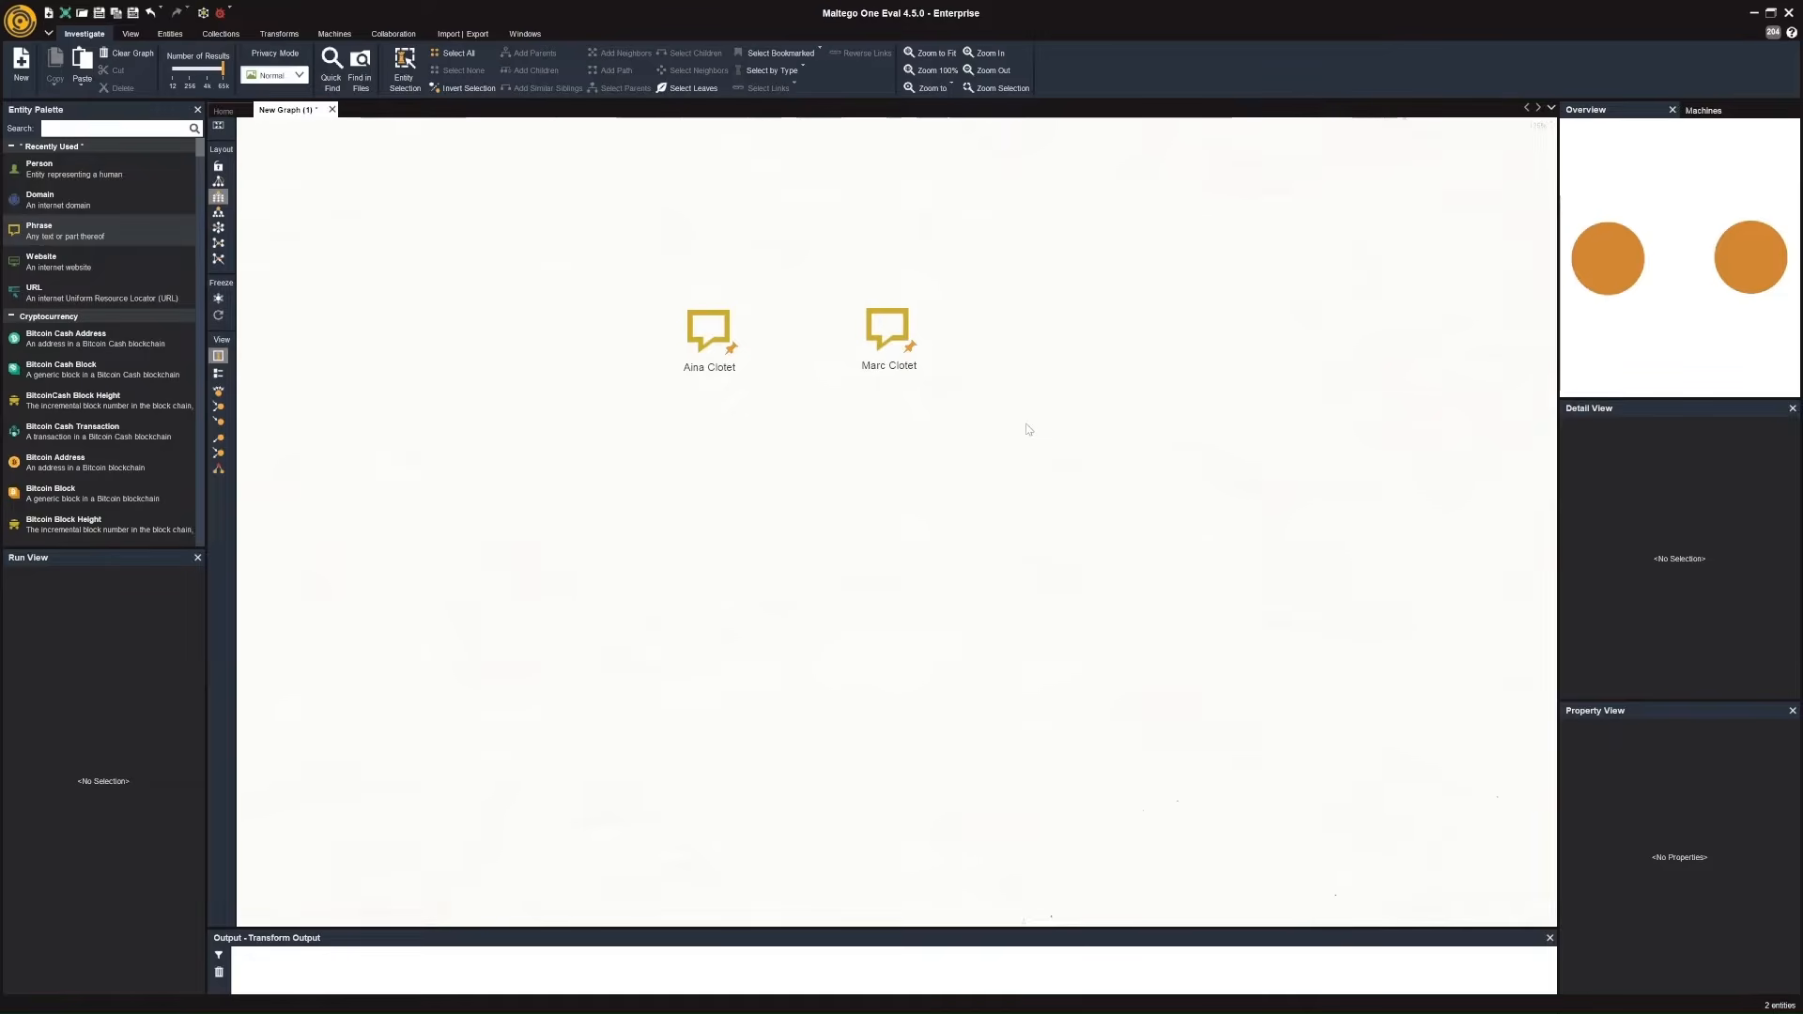
# Run the Search Page Titles [Wikipedia EN] transform on the Aina Clotet and Marc Clotet phrases together.
pyautogui.moveTo(592, 230); pyautogui.dragTo(1028, 430)
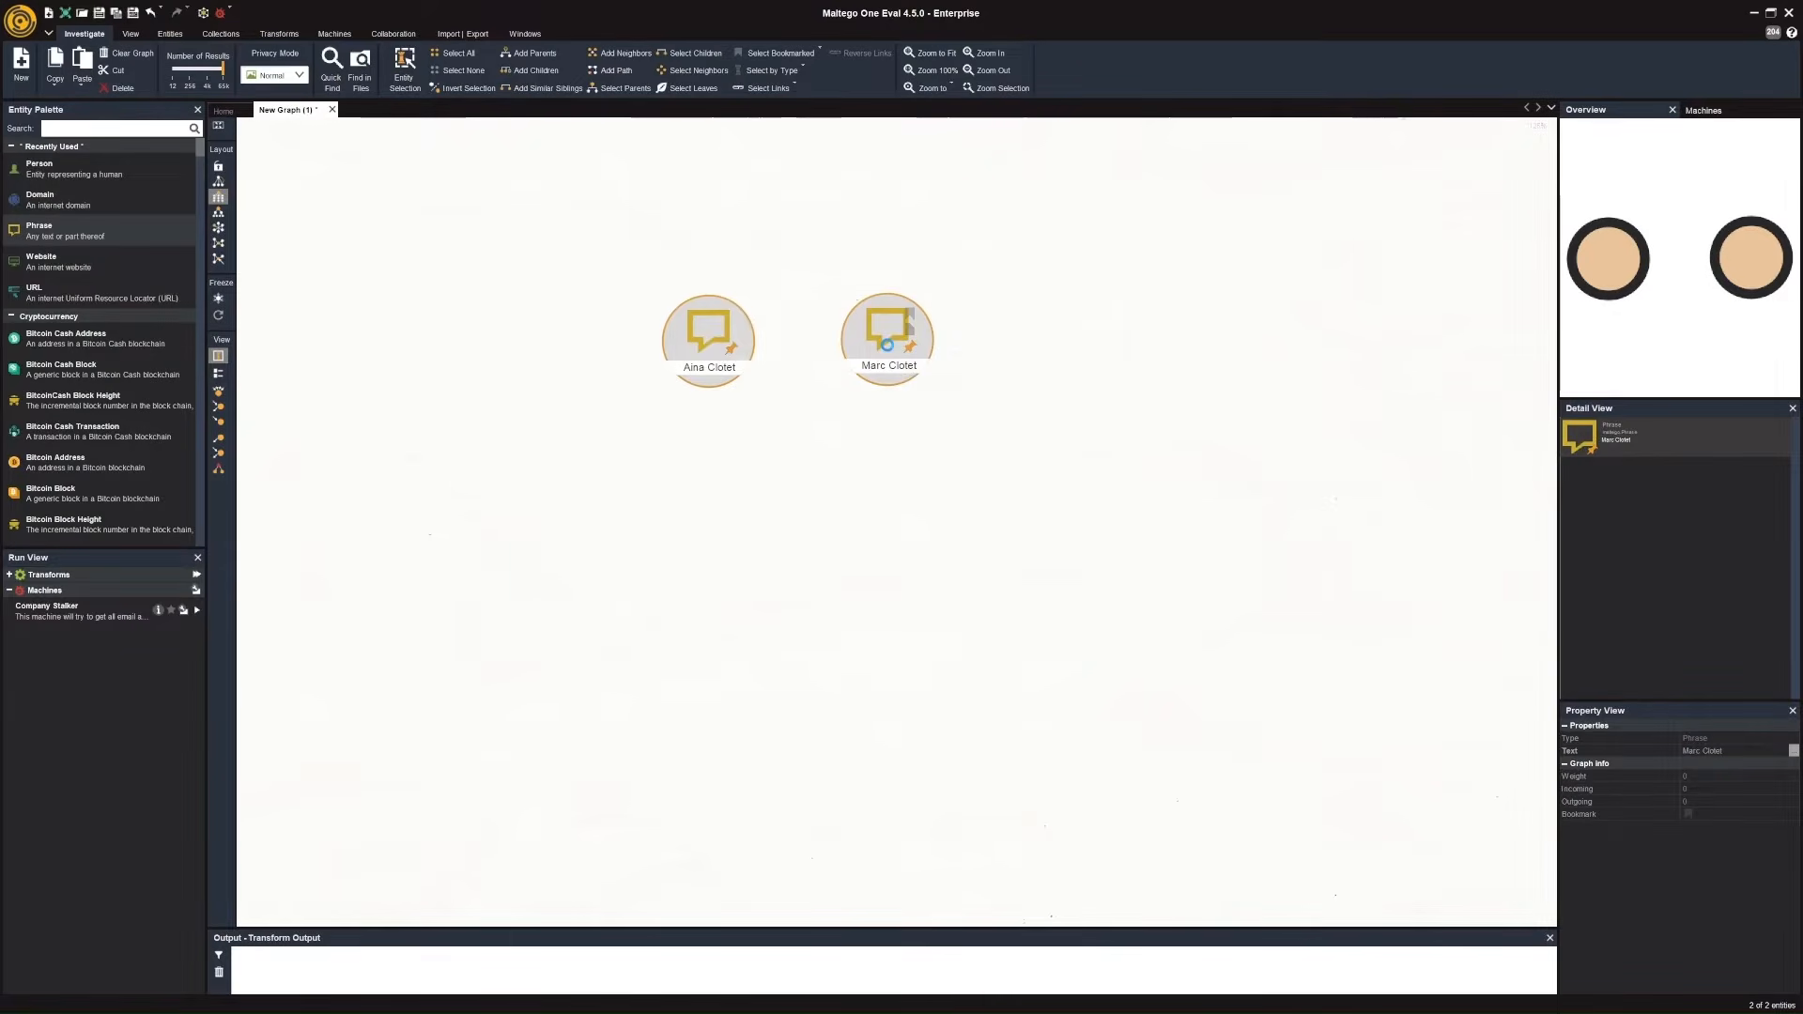
pyautogui.rightClick(924, 372)
pyautogui.write('page')
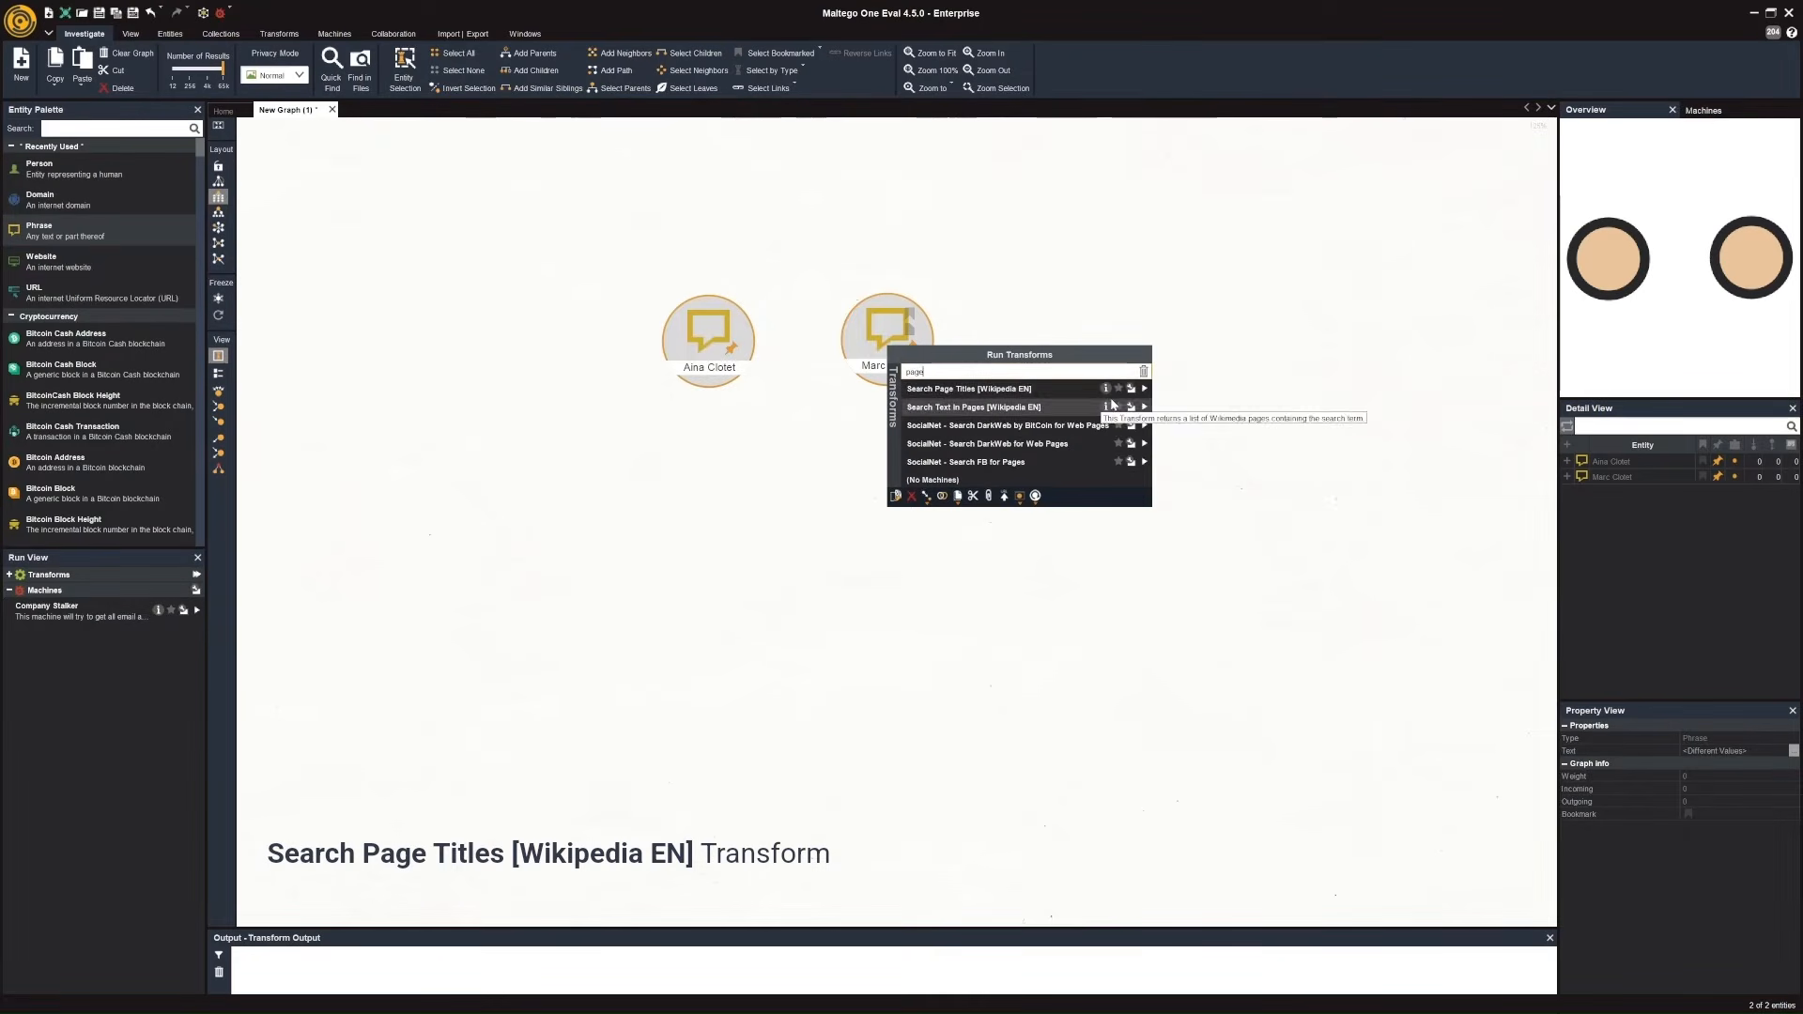
pyautogui.click(1145, 389)
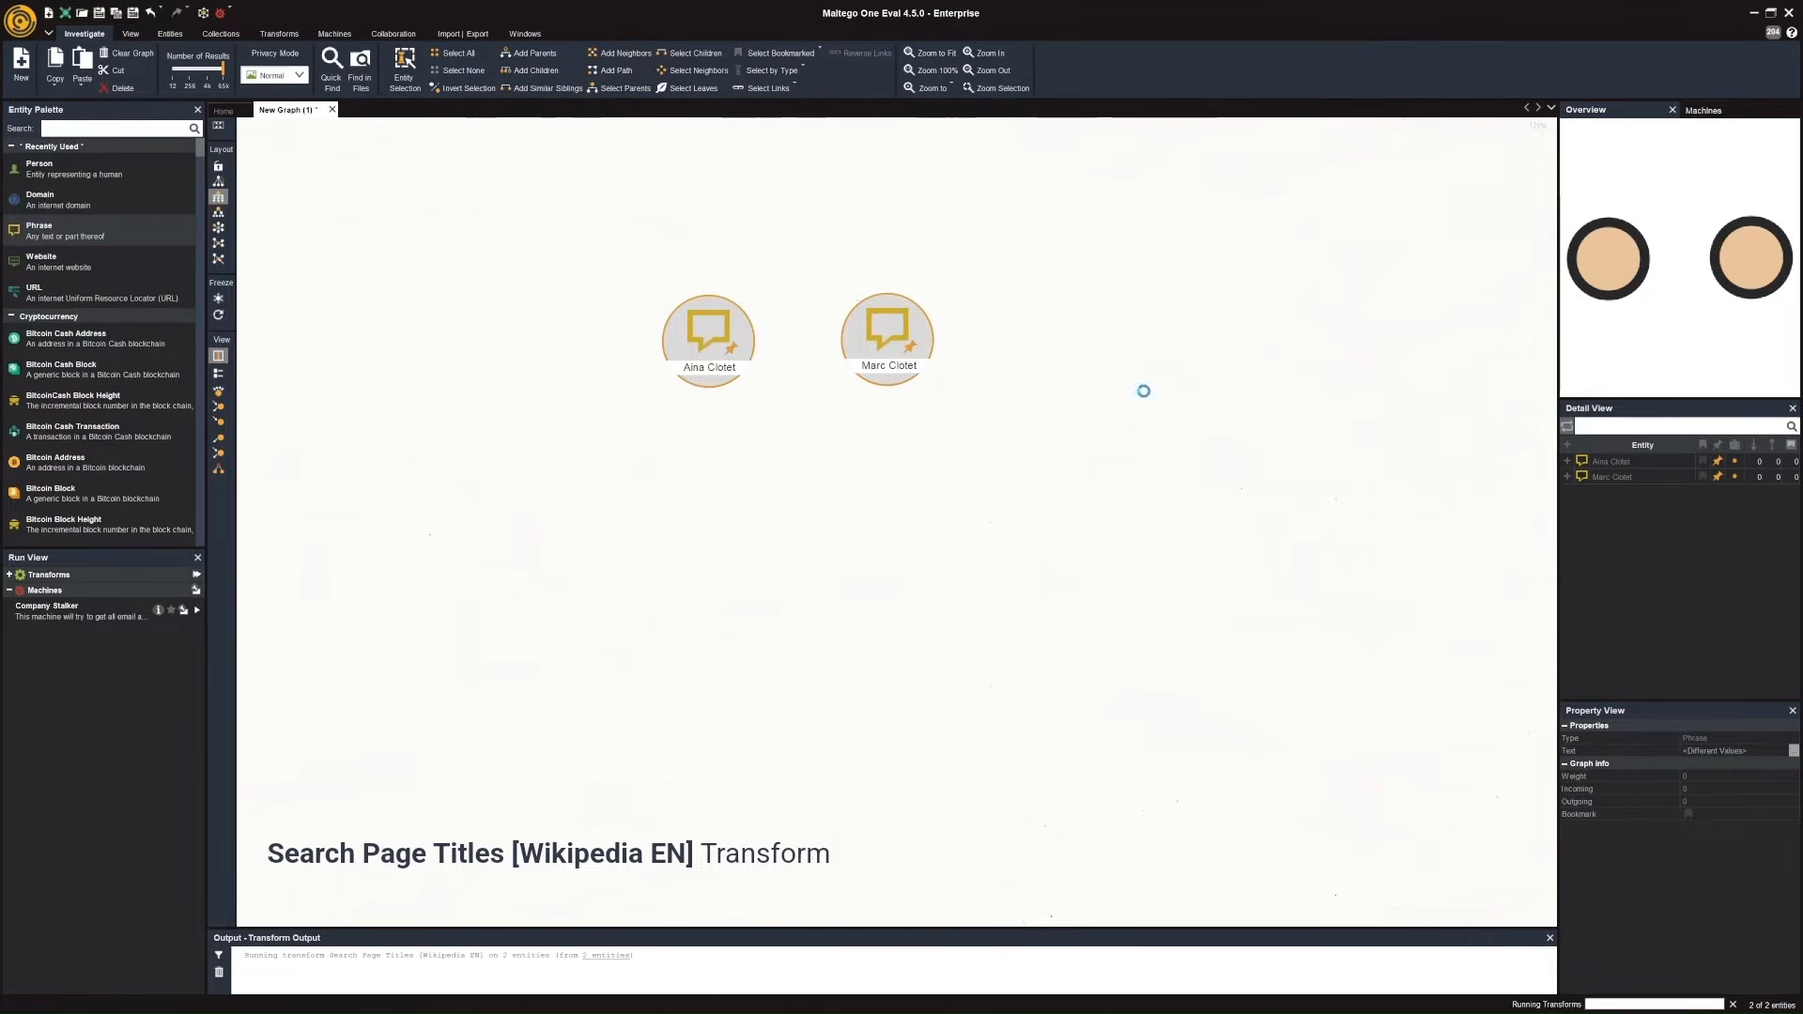
# Run the To Links [Found on web page] transform on both Wikipedia page entities.
pyautogui.moveTo(1062, 587); pyautogui.dragTo(578, 462)
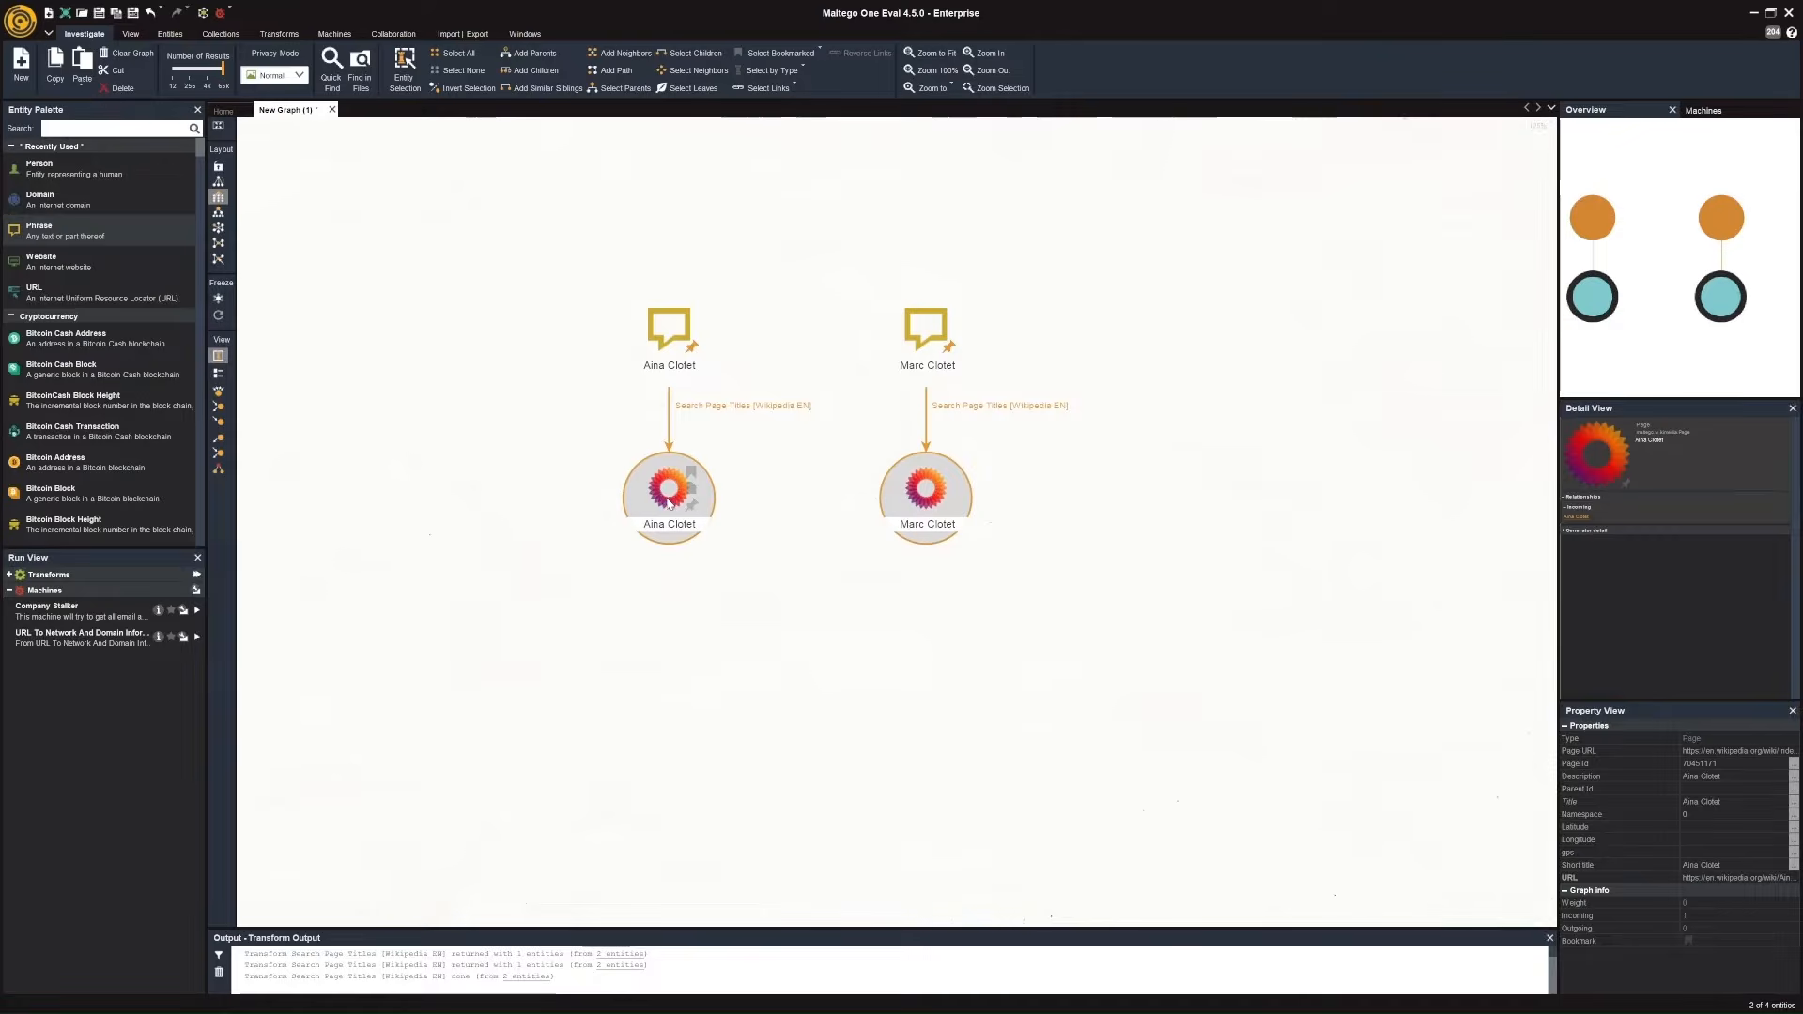
pyautogui.rightClick(667, 495)
pyautogui.write('links')
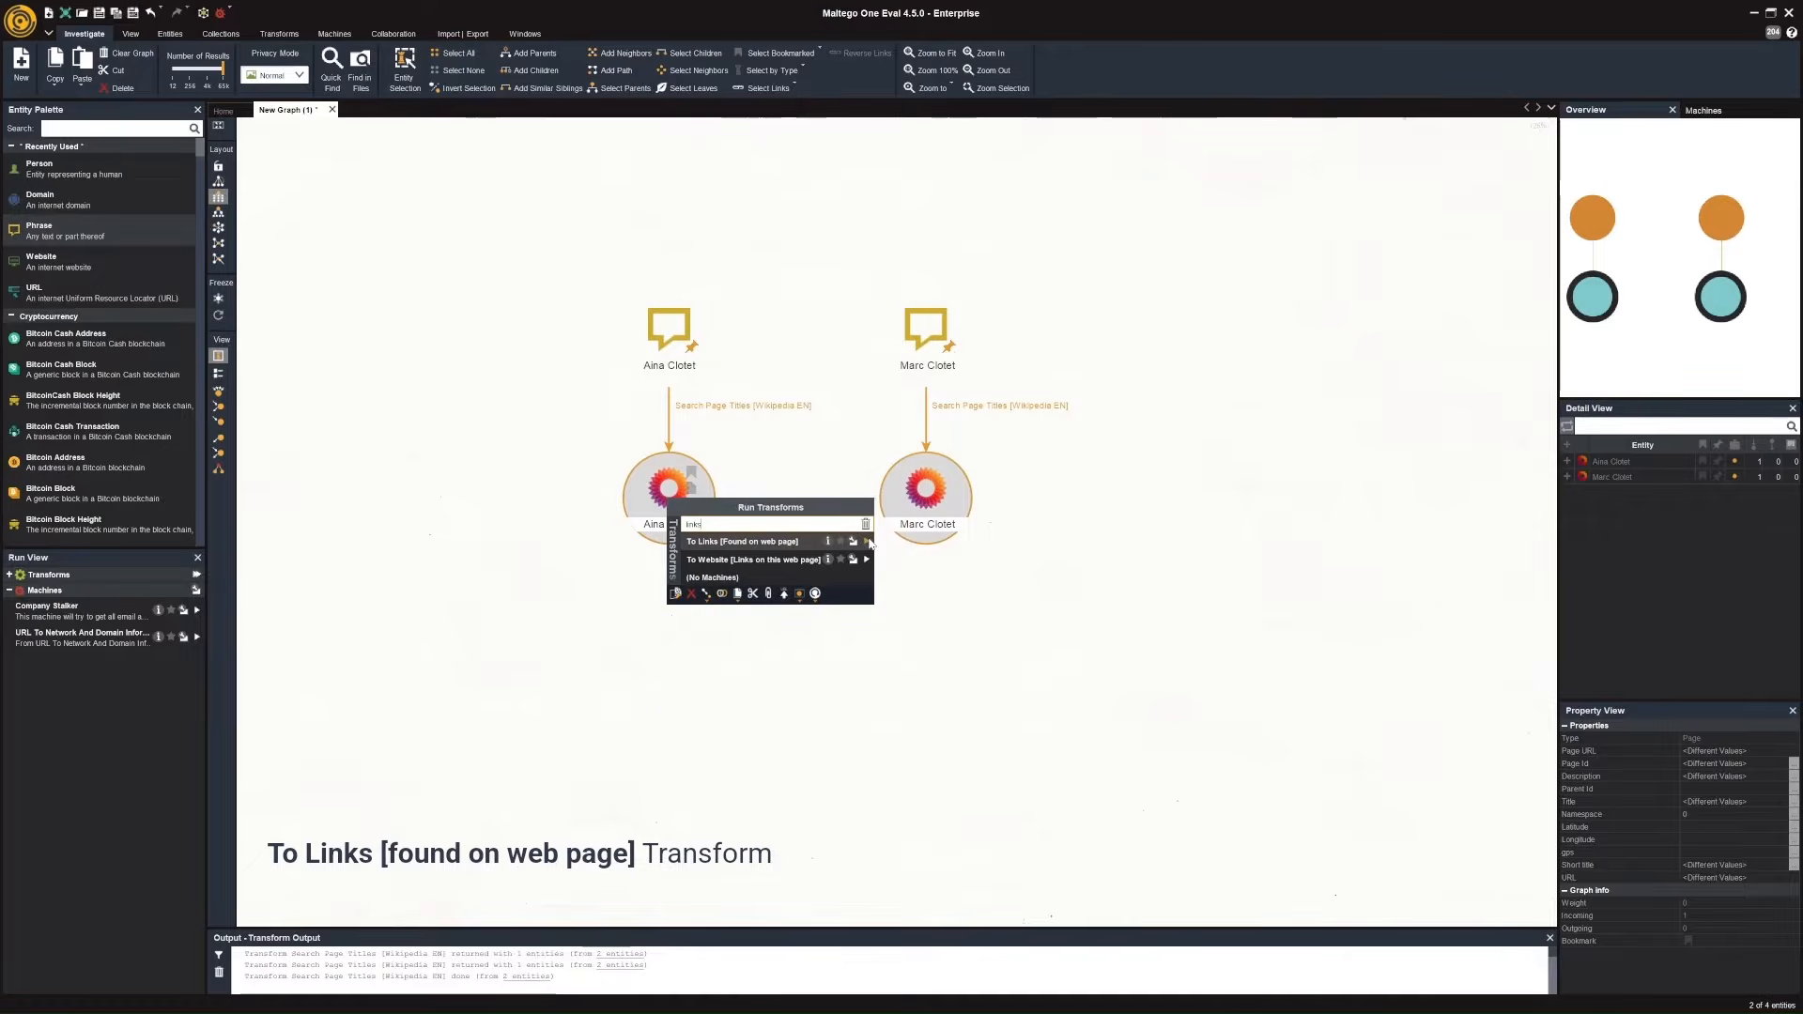
pyautogui.click(870, 540)
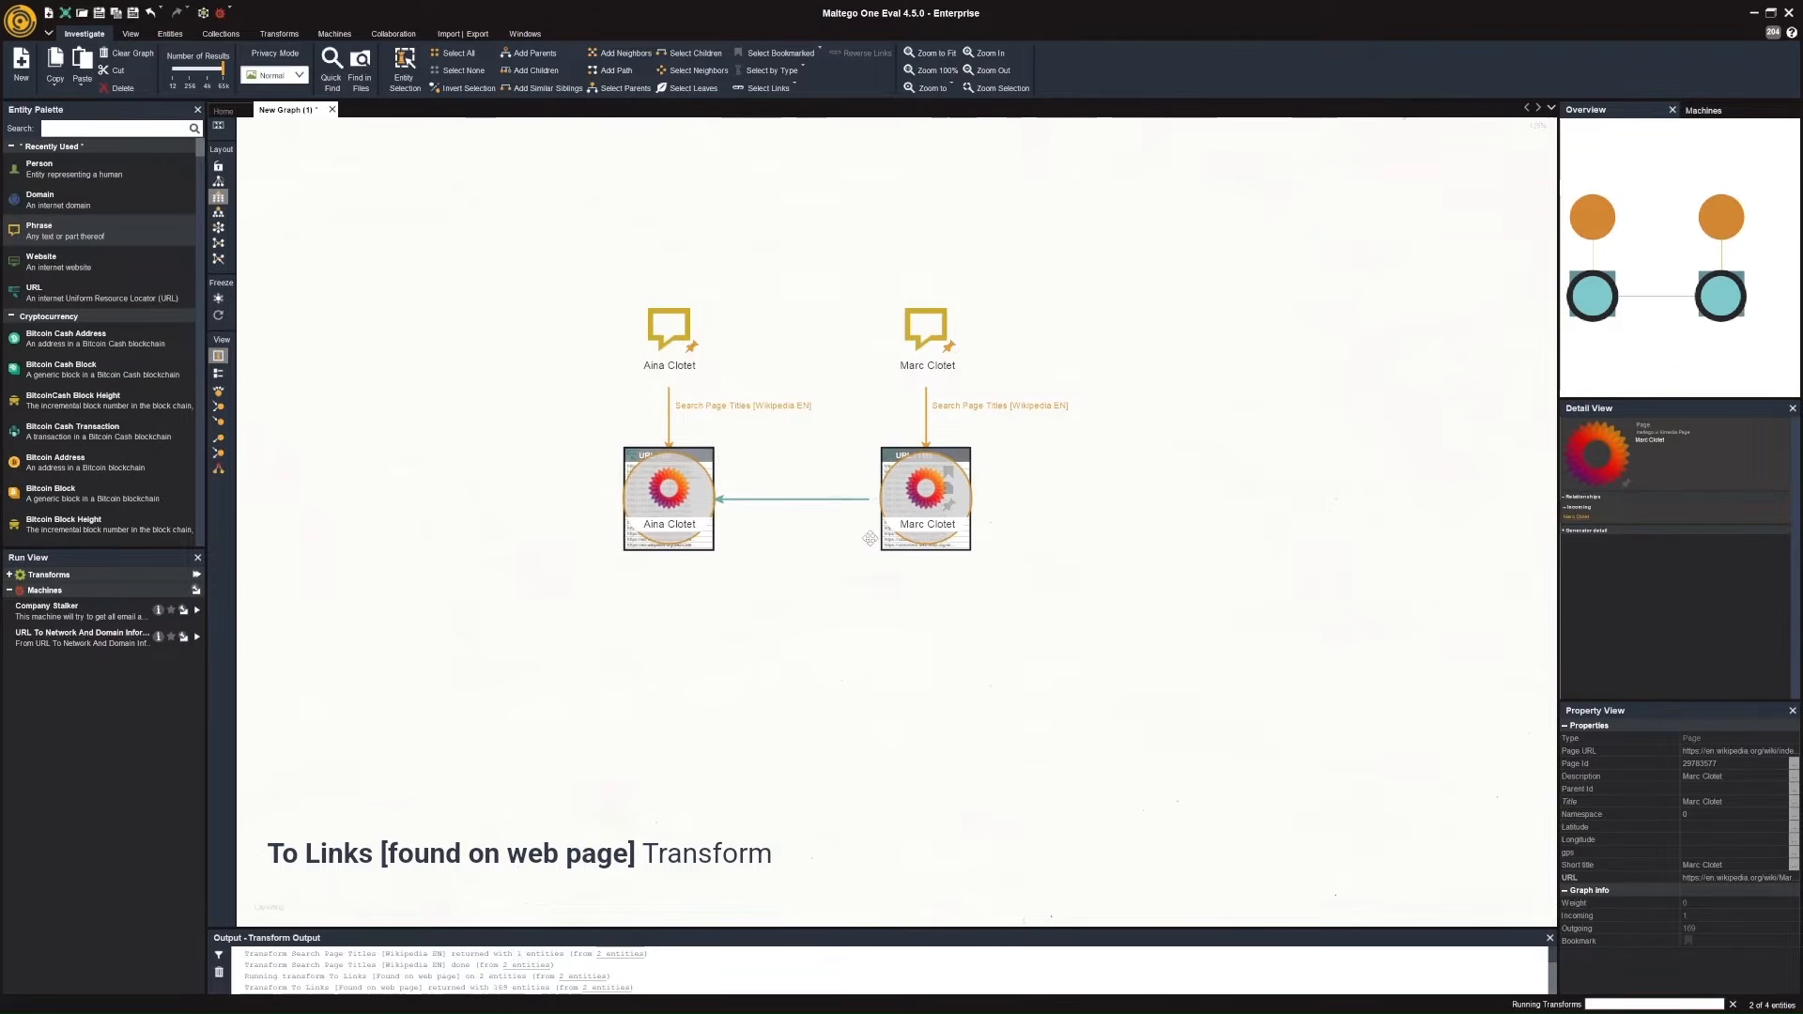
pyautogui.scroll(4, 709, 756)
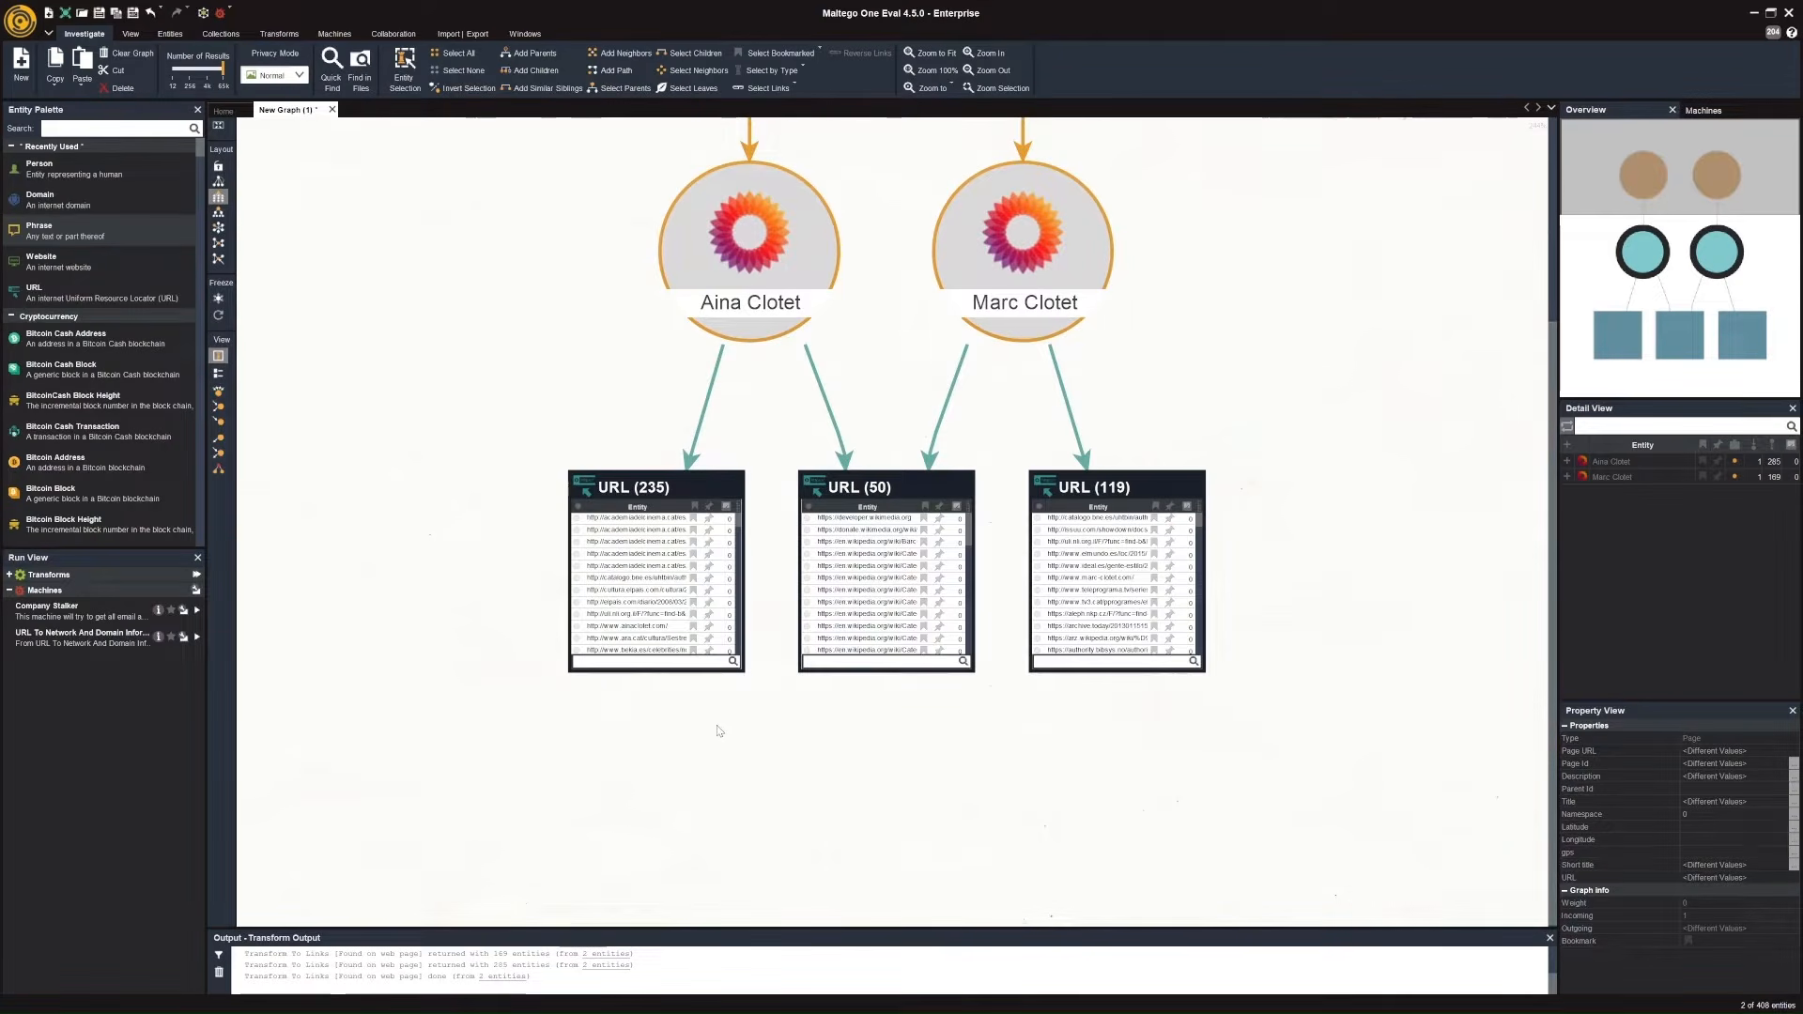
pyautogui.click(709, 627)
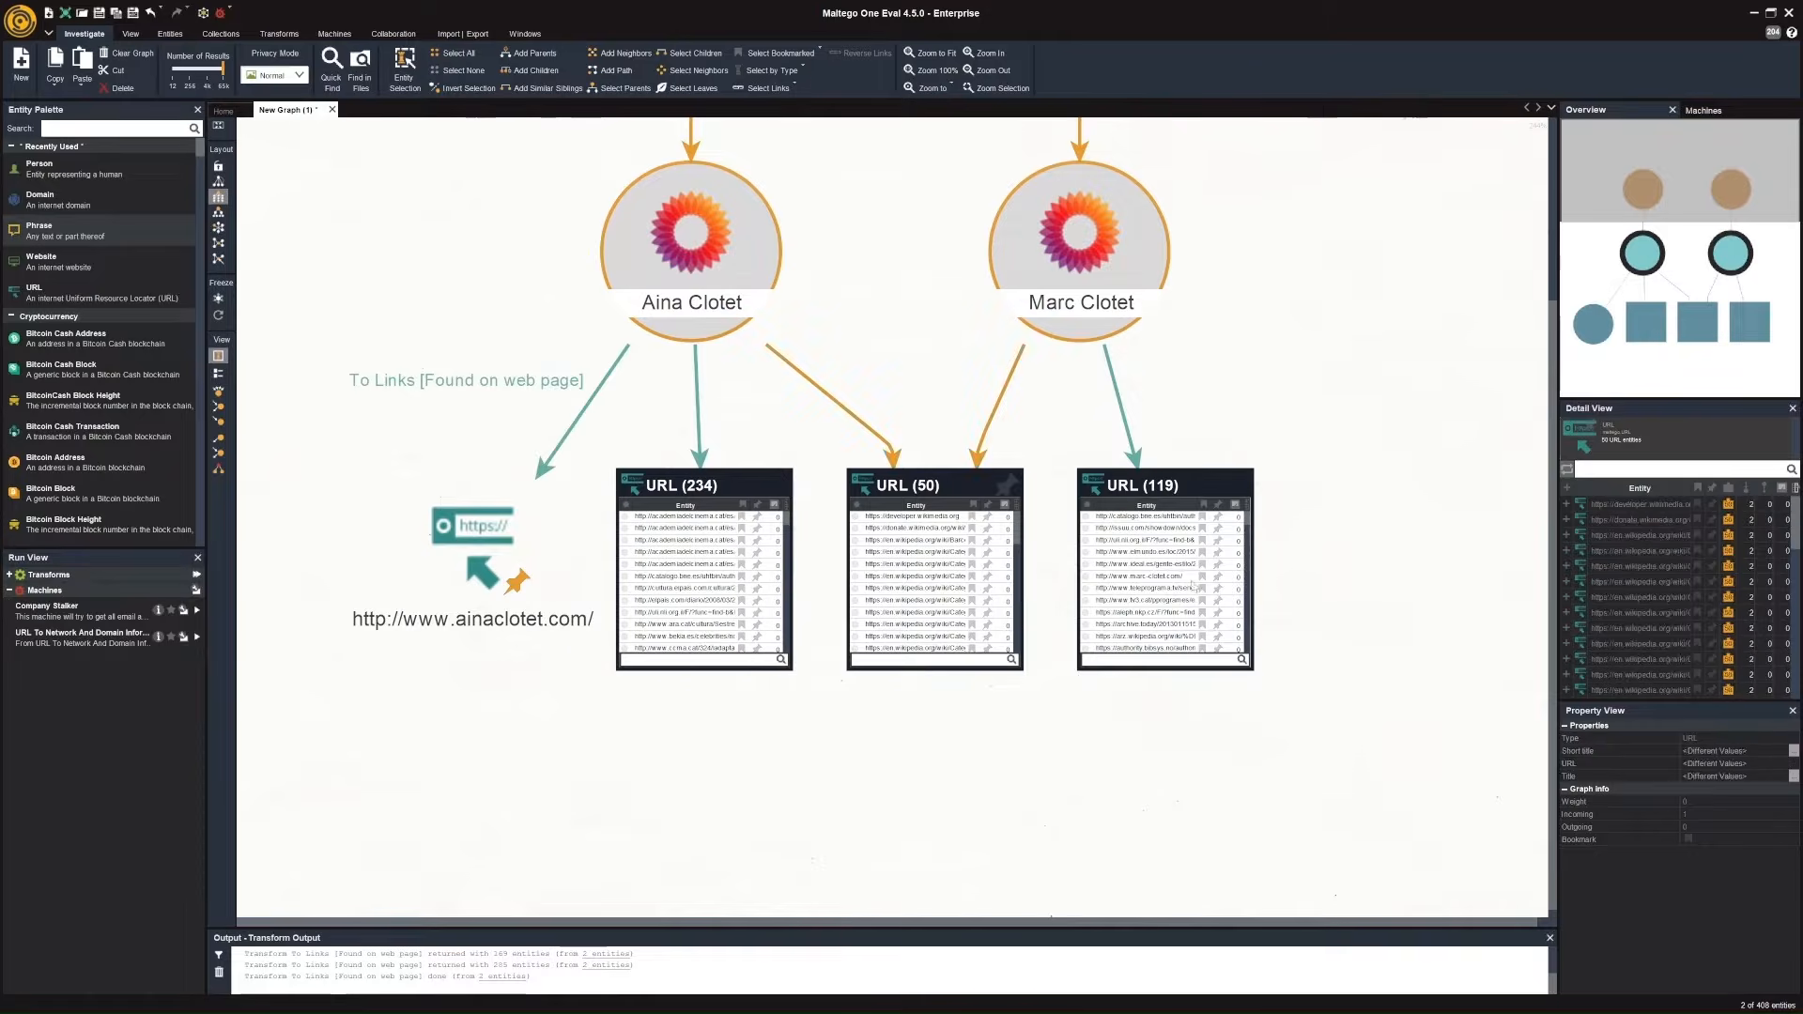
pyautogui.click(1219, 578)
pyautogui.click(1218, 578)
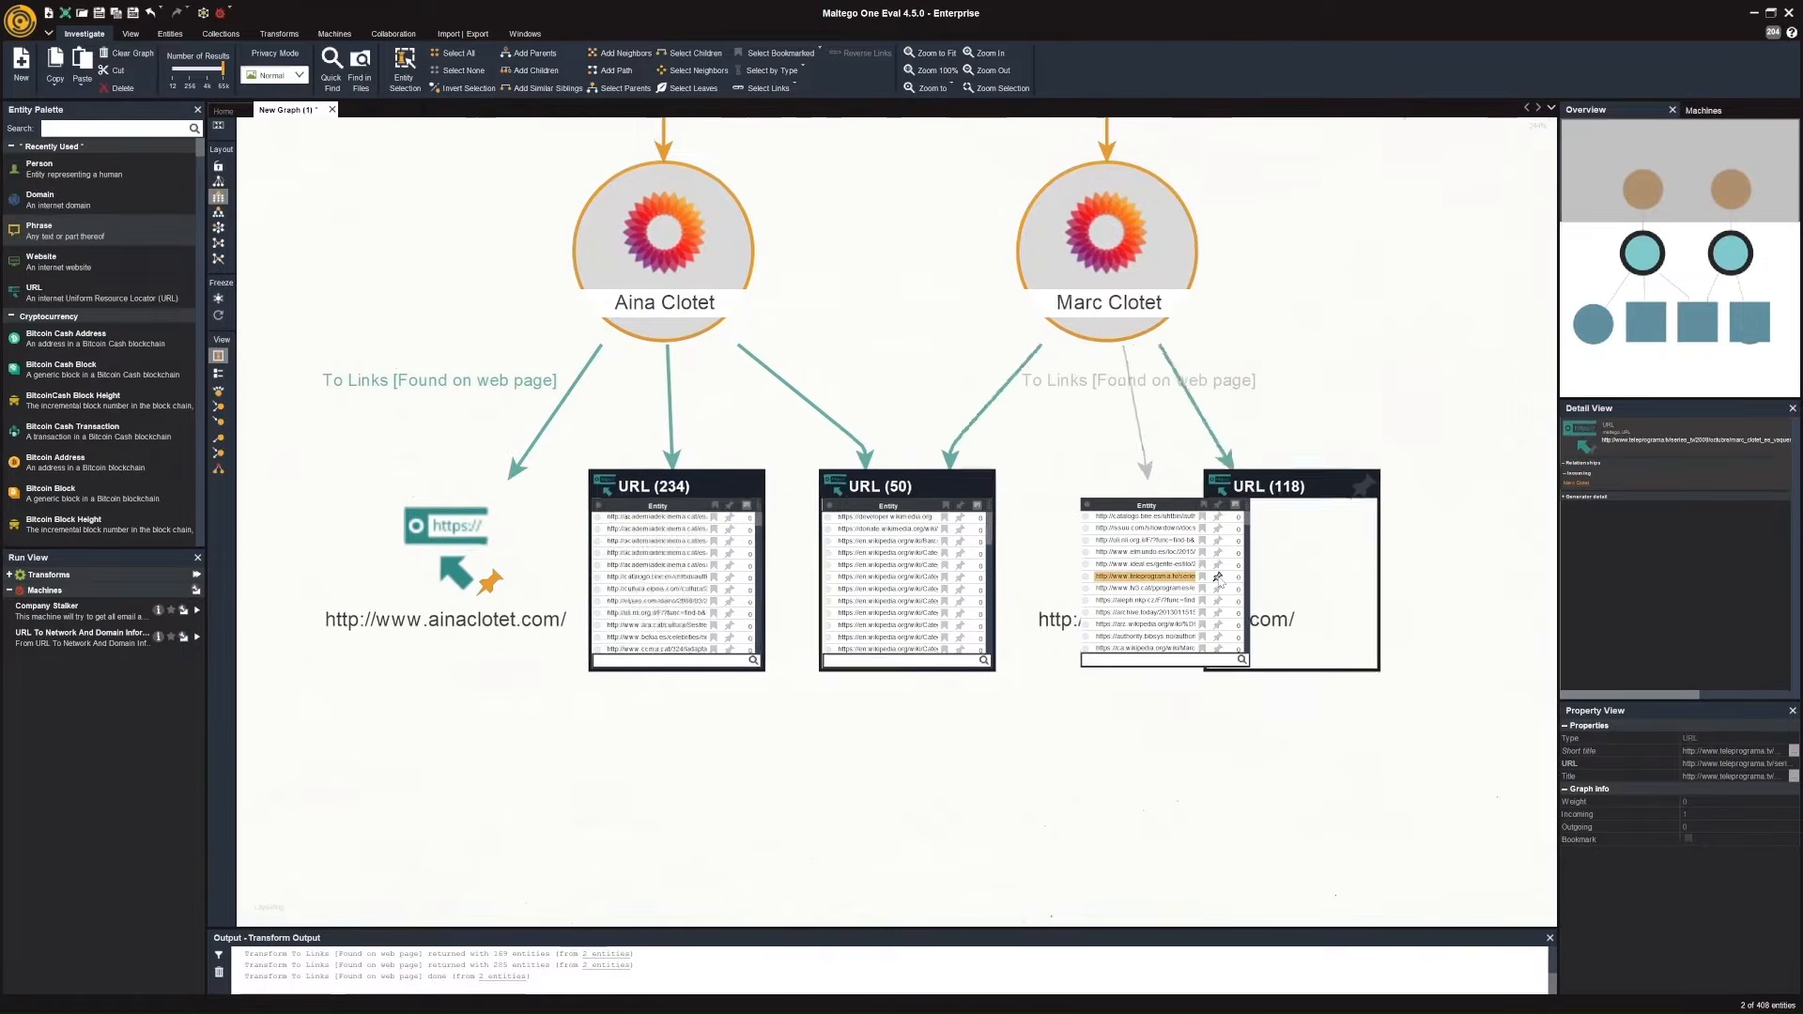
# Run the To Entities [IBM Watson] transform on both Wikipedia pages and inspect the Barcelona location they share.
pyautogui.scroll(-5, 1090, 719)
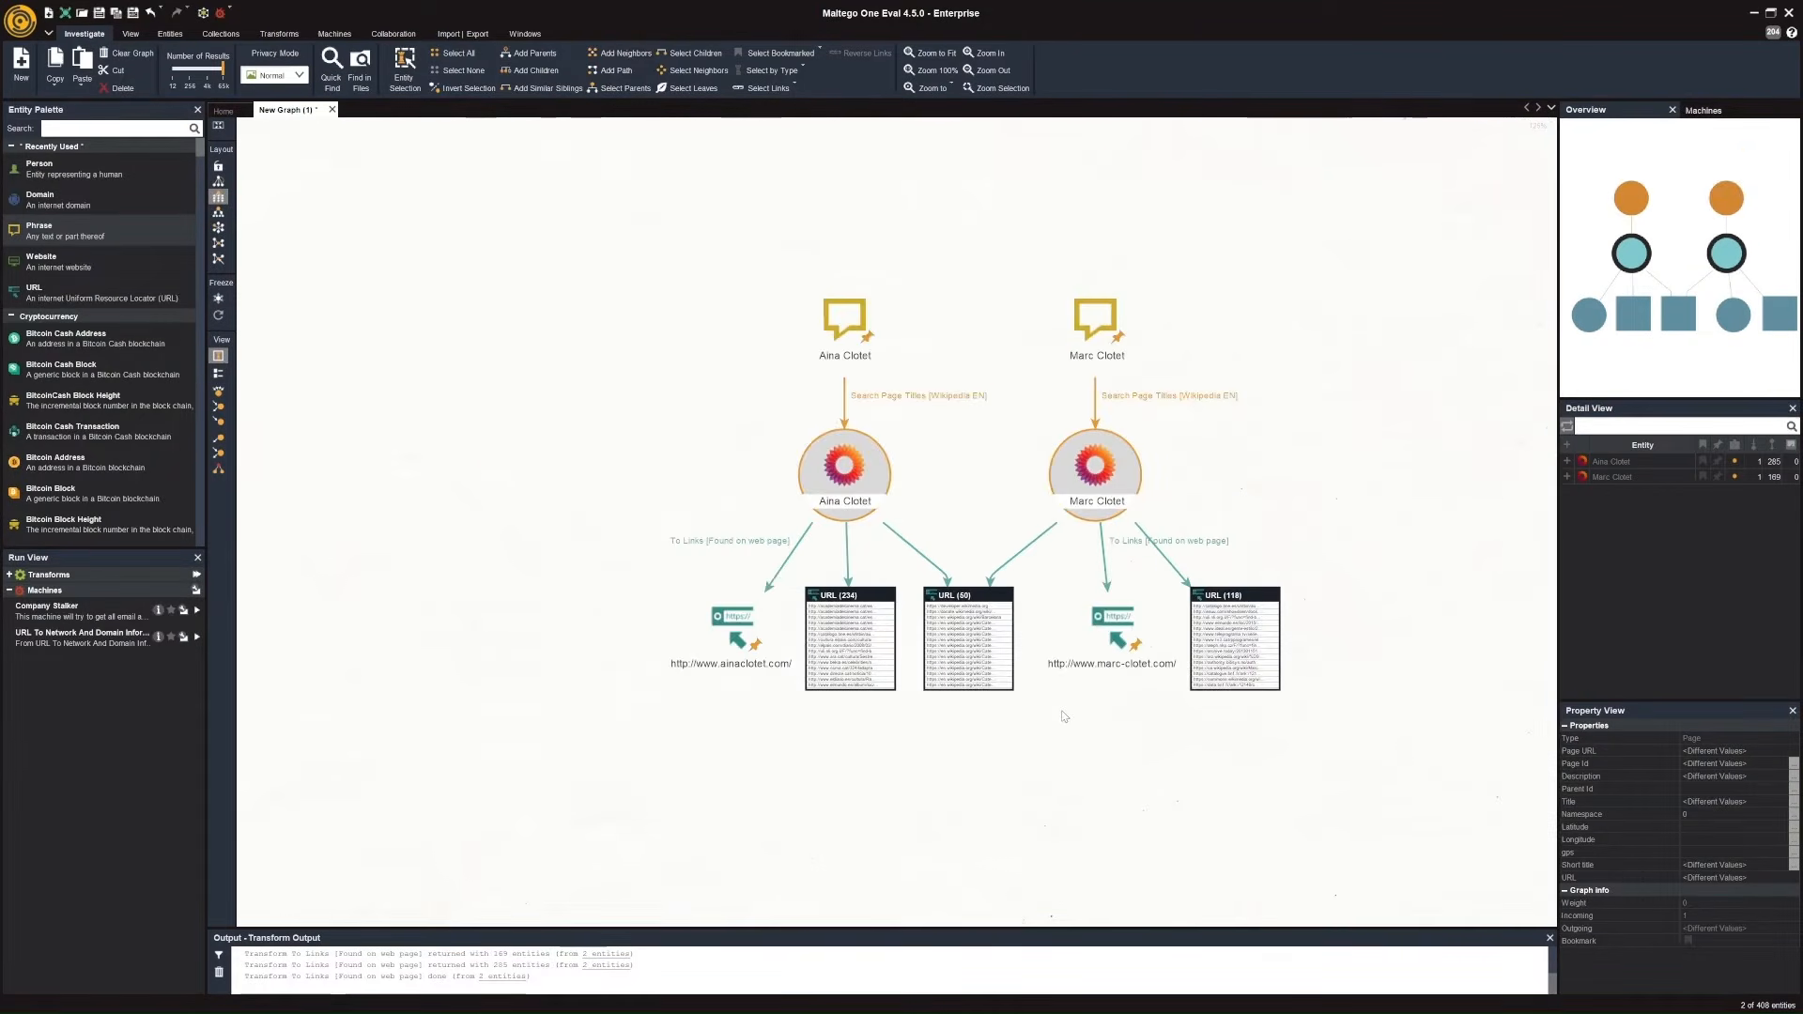
pyautogui.click(1095, 469)
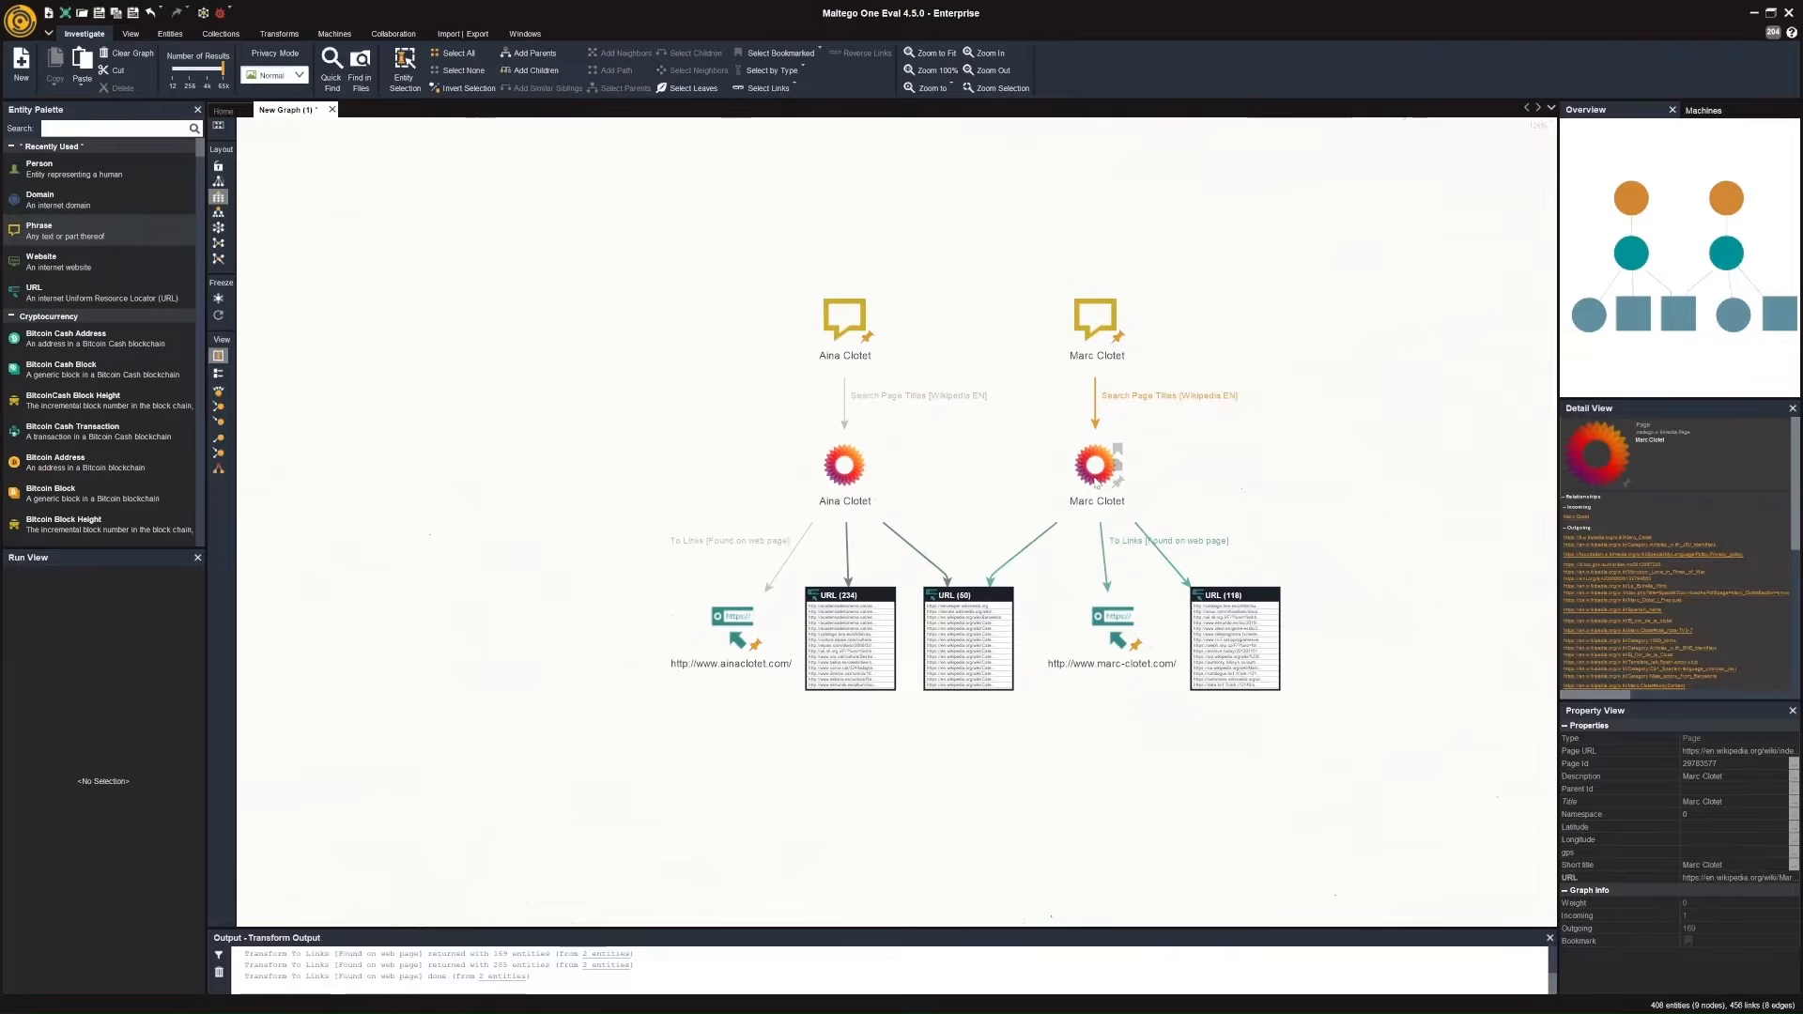
pyautogui.click(845, 480)
pyautogui.rightClick(844, 480)
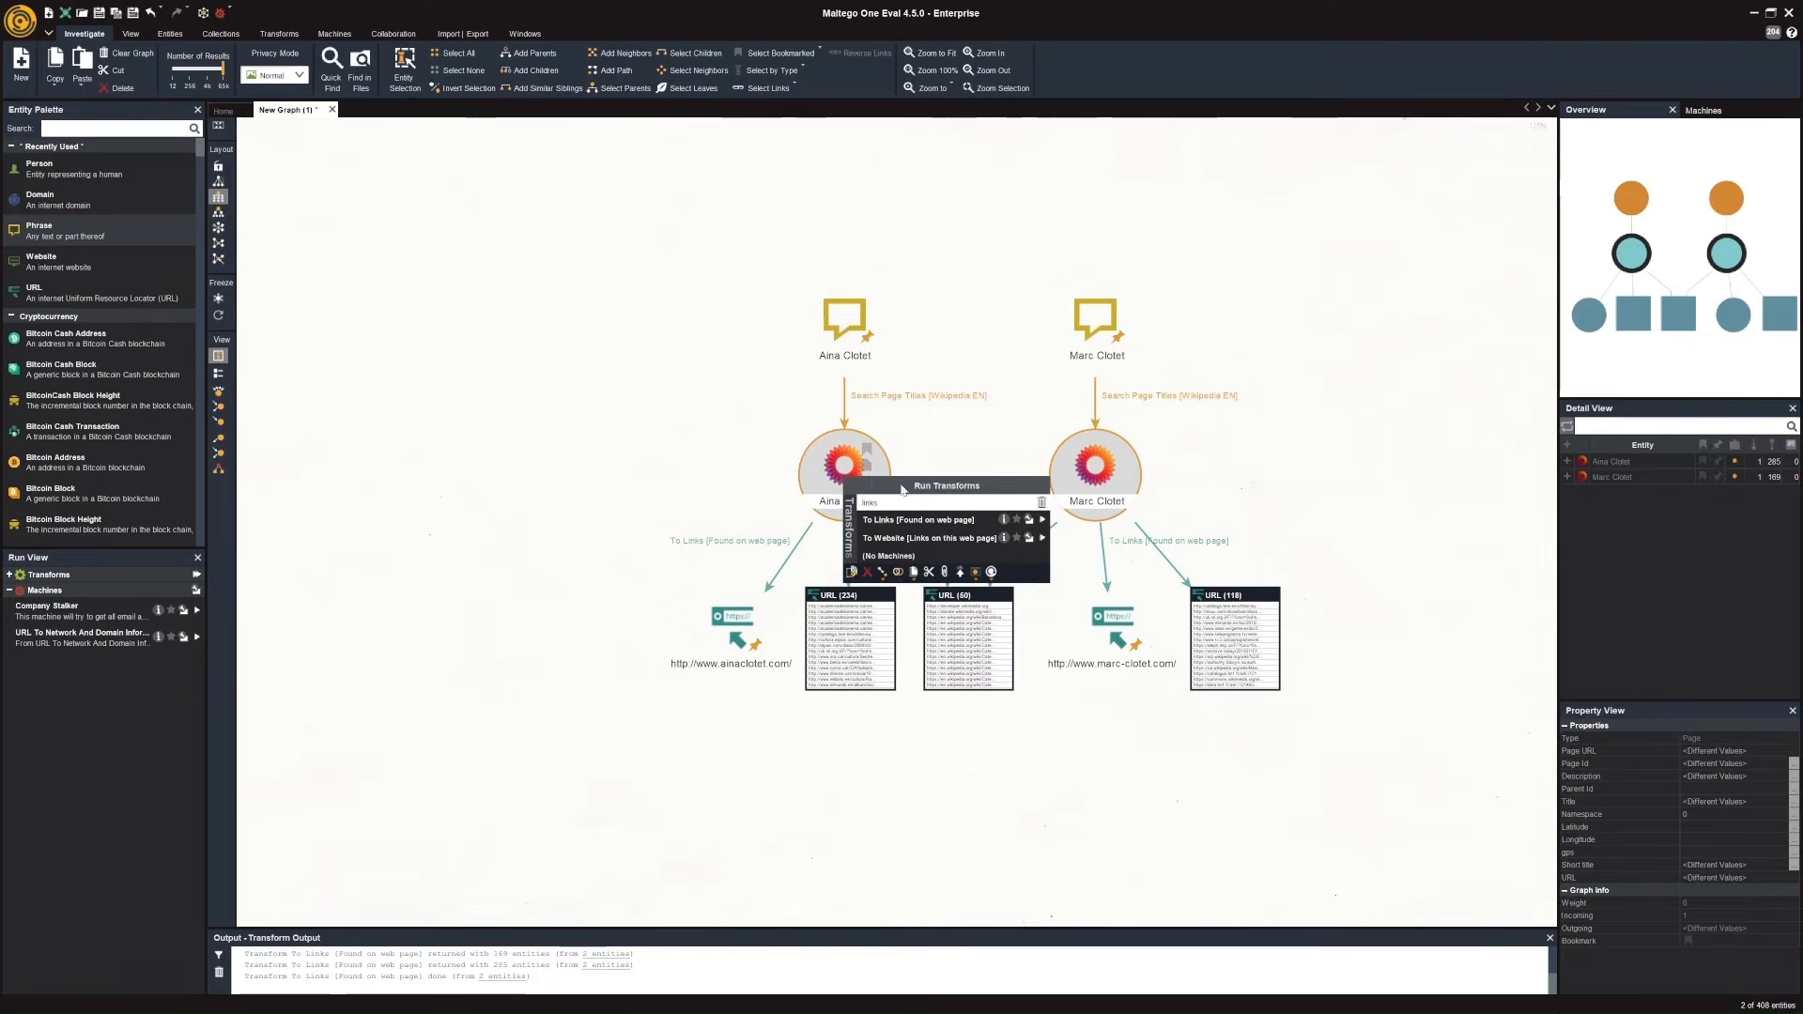
pyautogui.write('entities')
pyautogui.click(1003, 522)
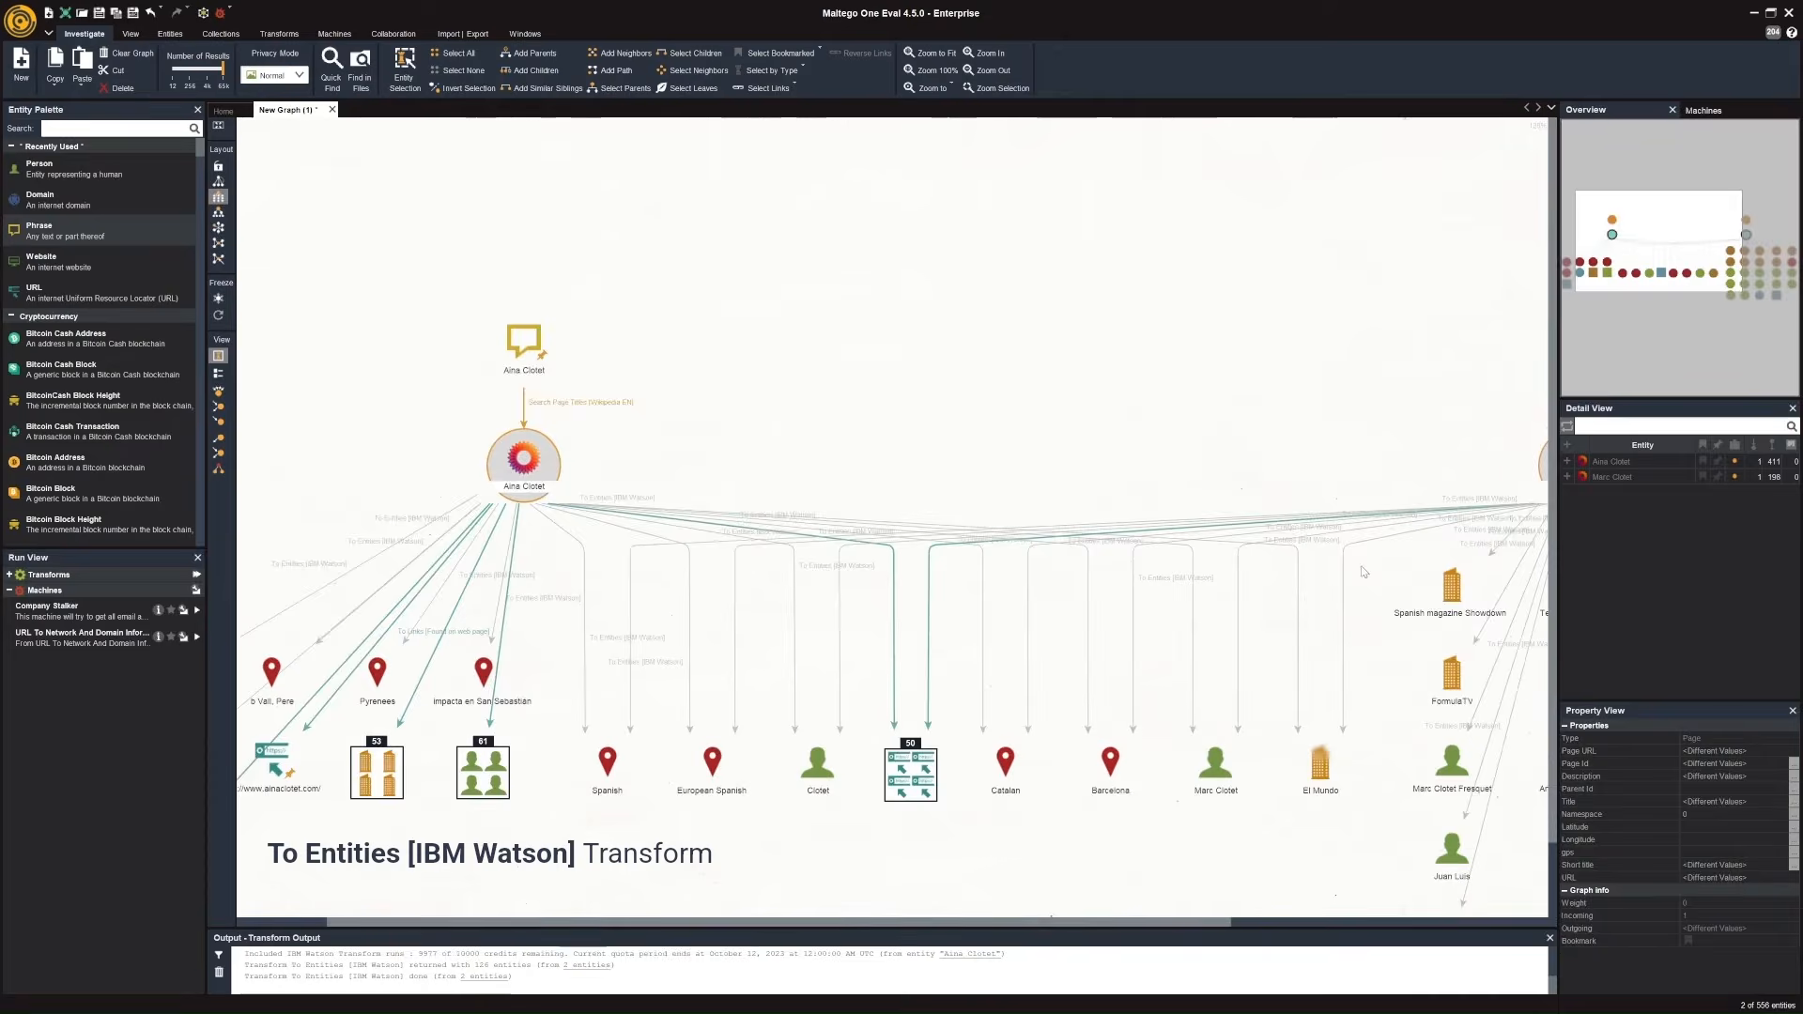
pyautogui.scroll(-3, 1364, 572)
pyautogui.moveTo(1338, 714); pyautogui.dragTo(1136, 641)
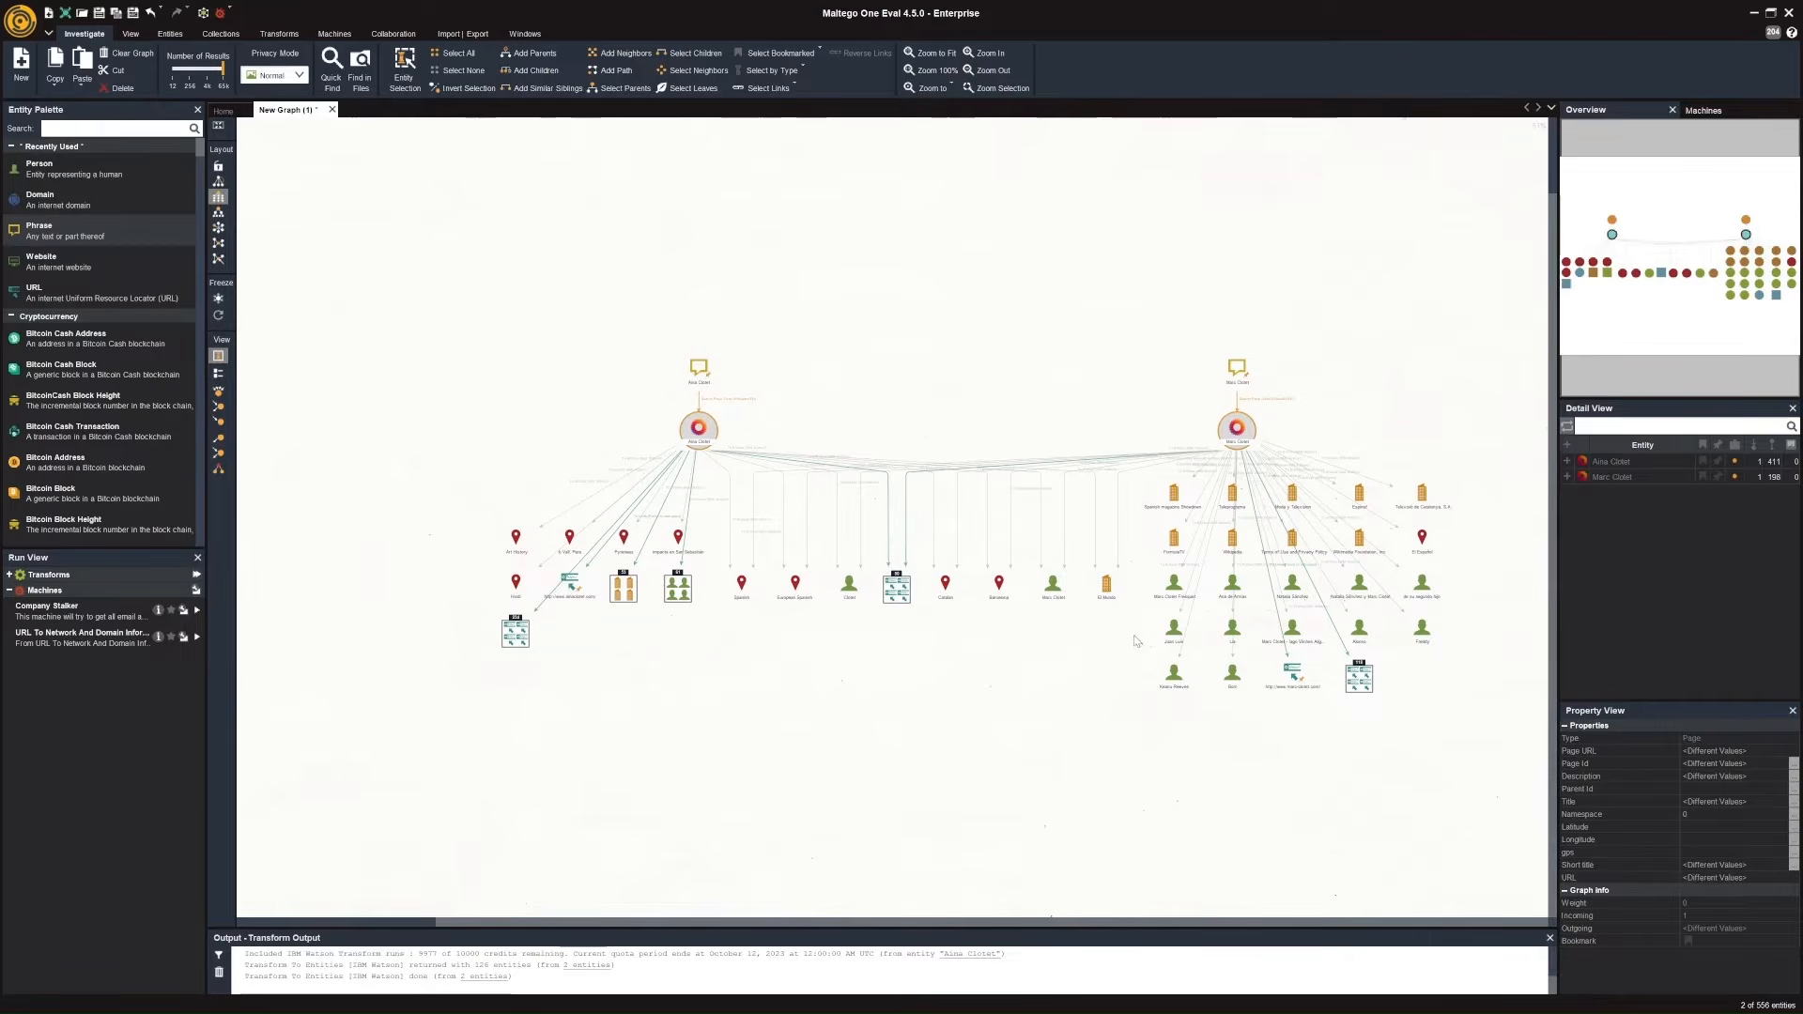
pyautogui.scroll(4, 990, 580)
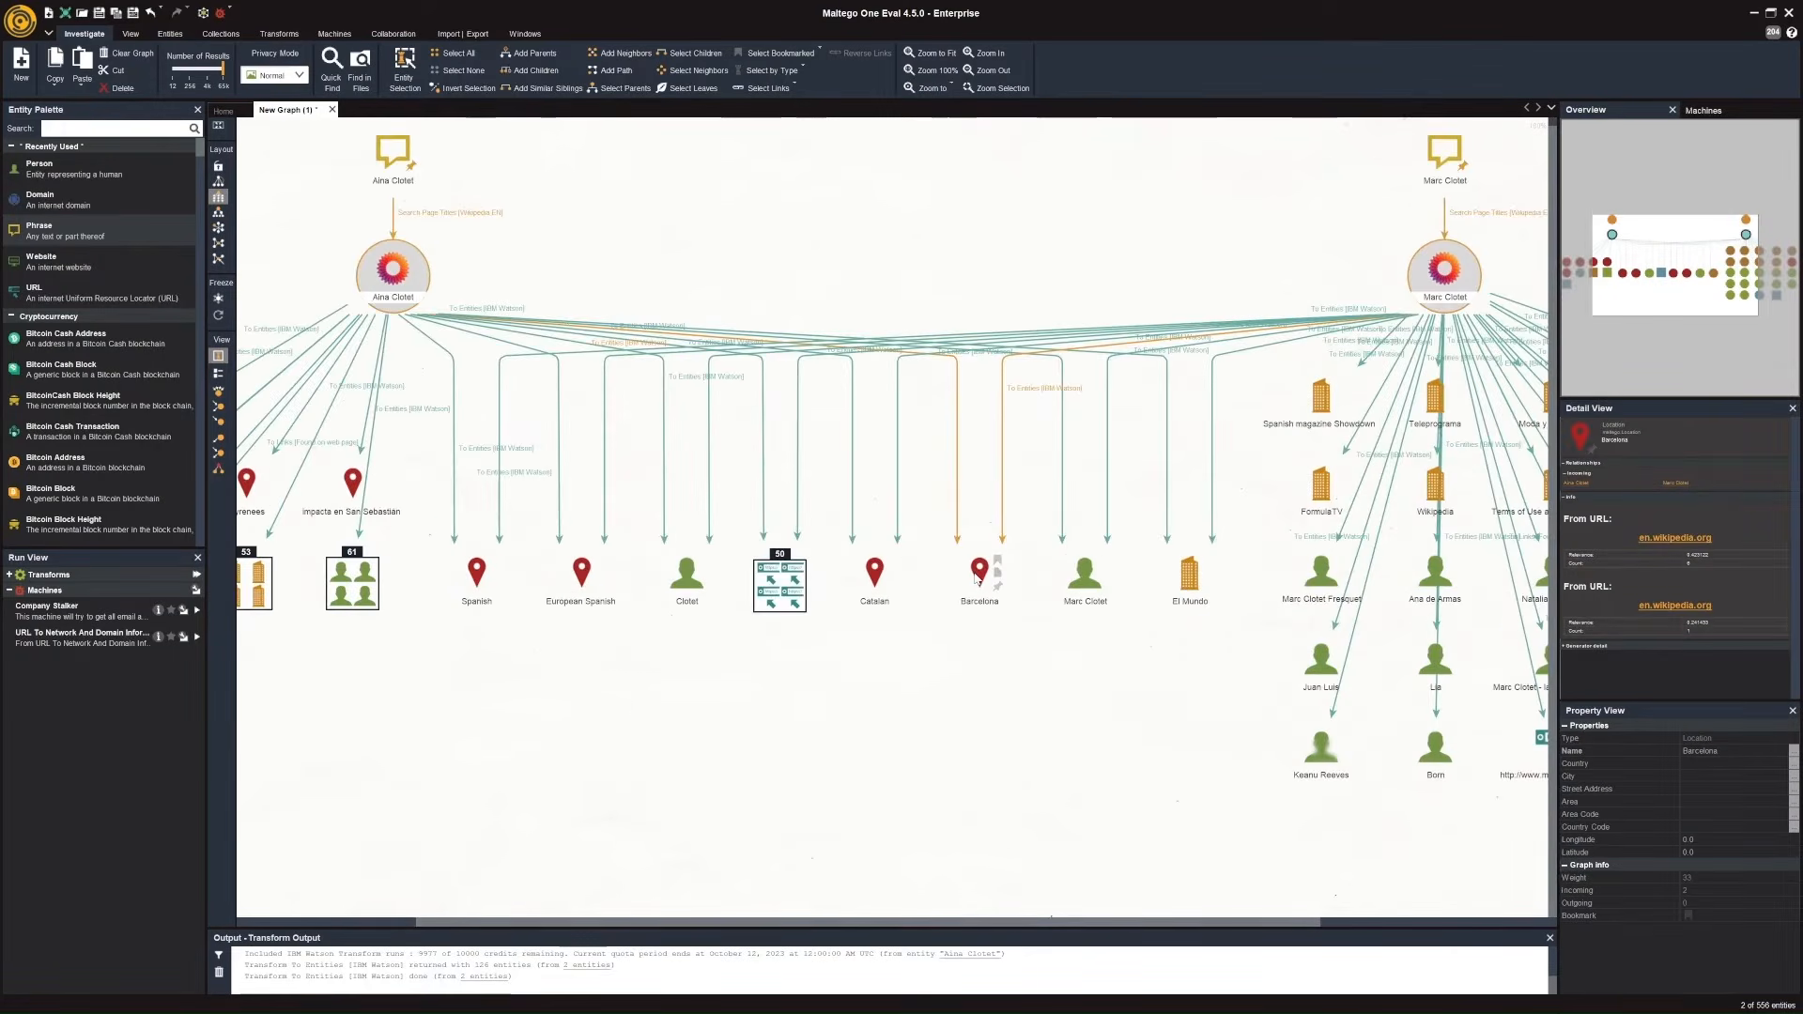
pyautogui.click(976, 580)
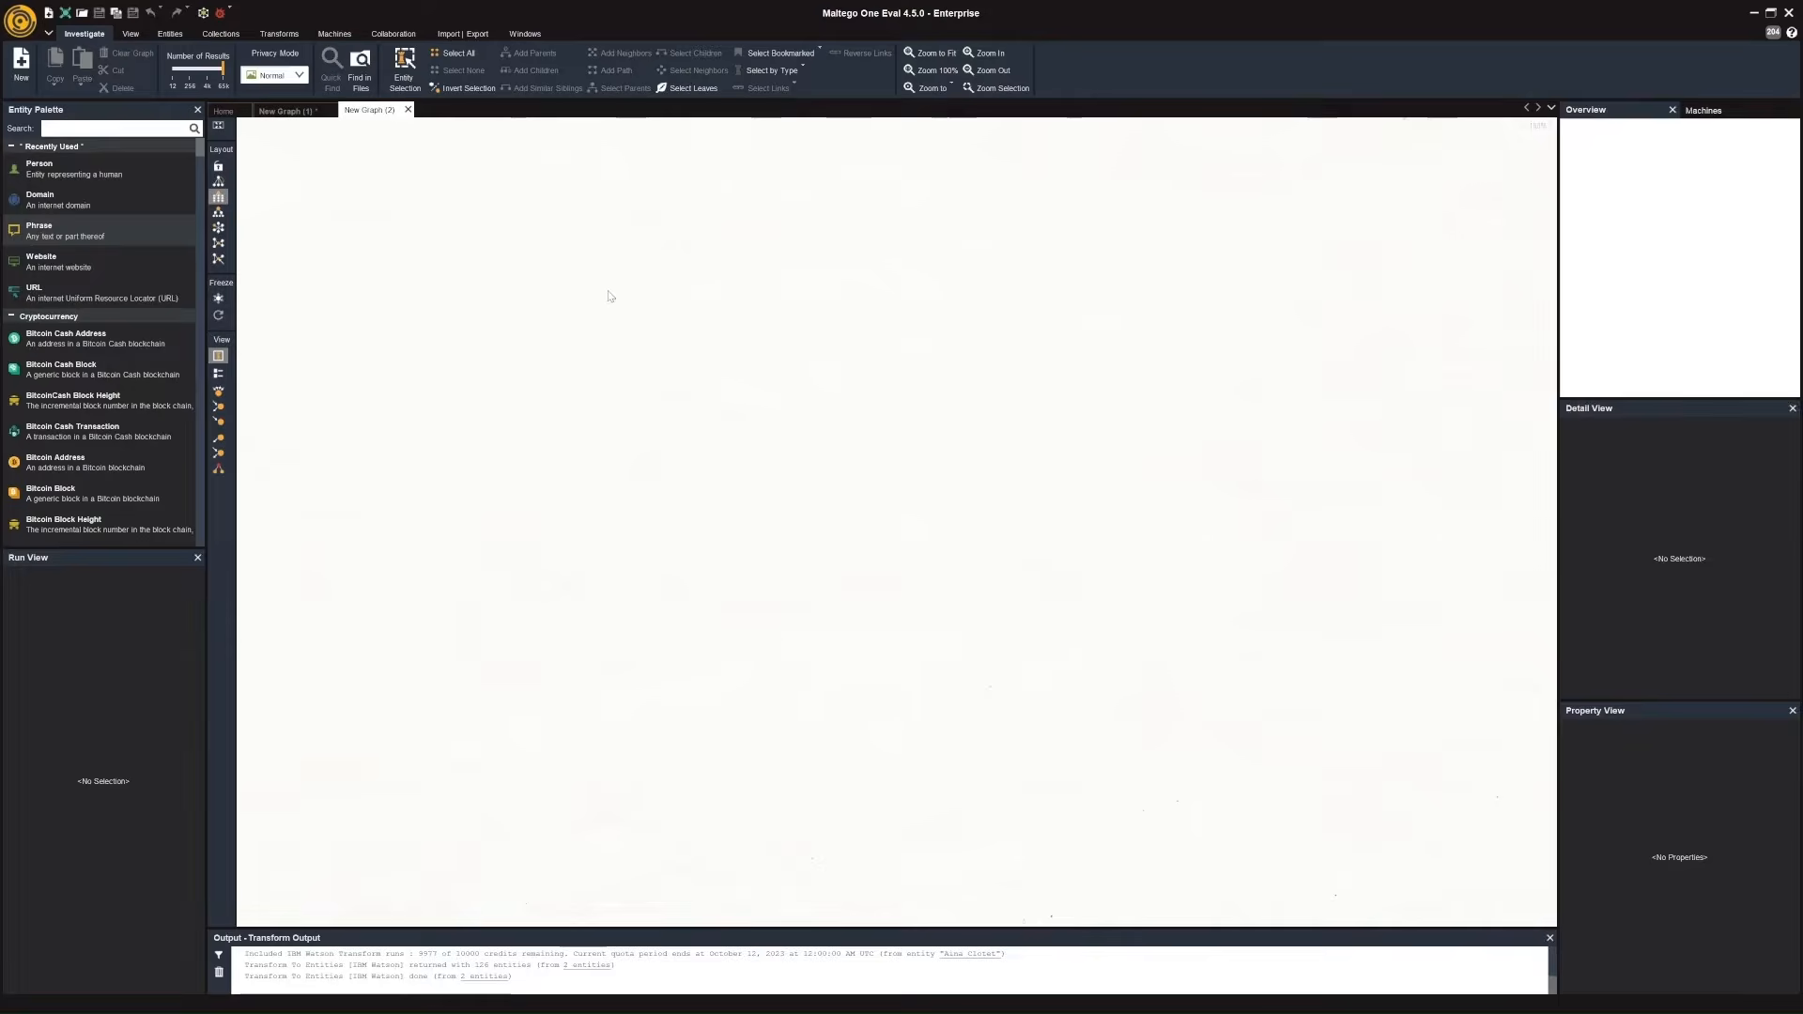
# Add two Phrase entities side by side to the new graph and set the first one's text to "Aina Clotet", including the quotation marks.
pyautogui.moveTo(612, 294); pyautogui.dragTo(637, 344)
pyautogui.moveTo(106, 229); pyautogui.dragTo(788, 349)
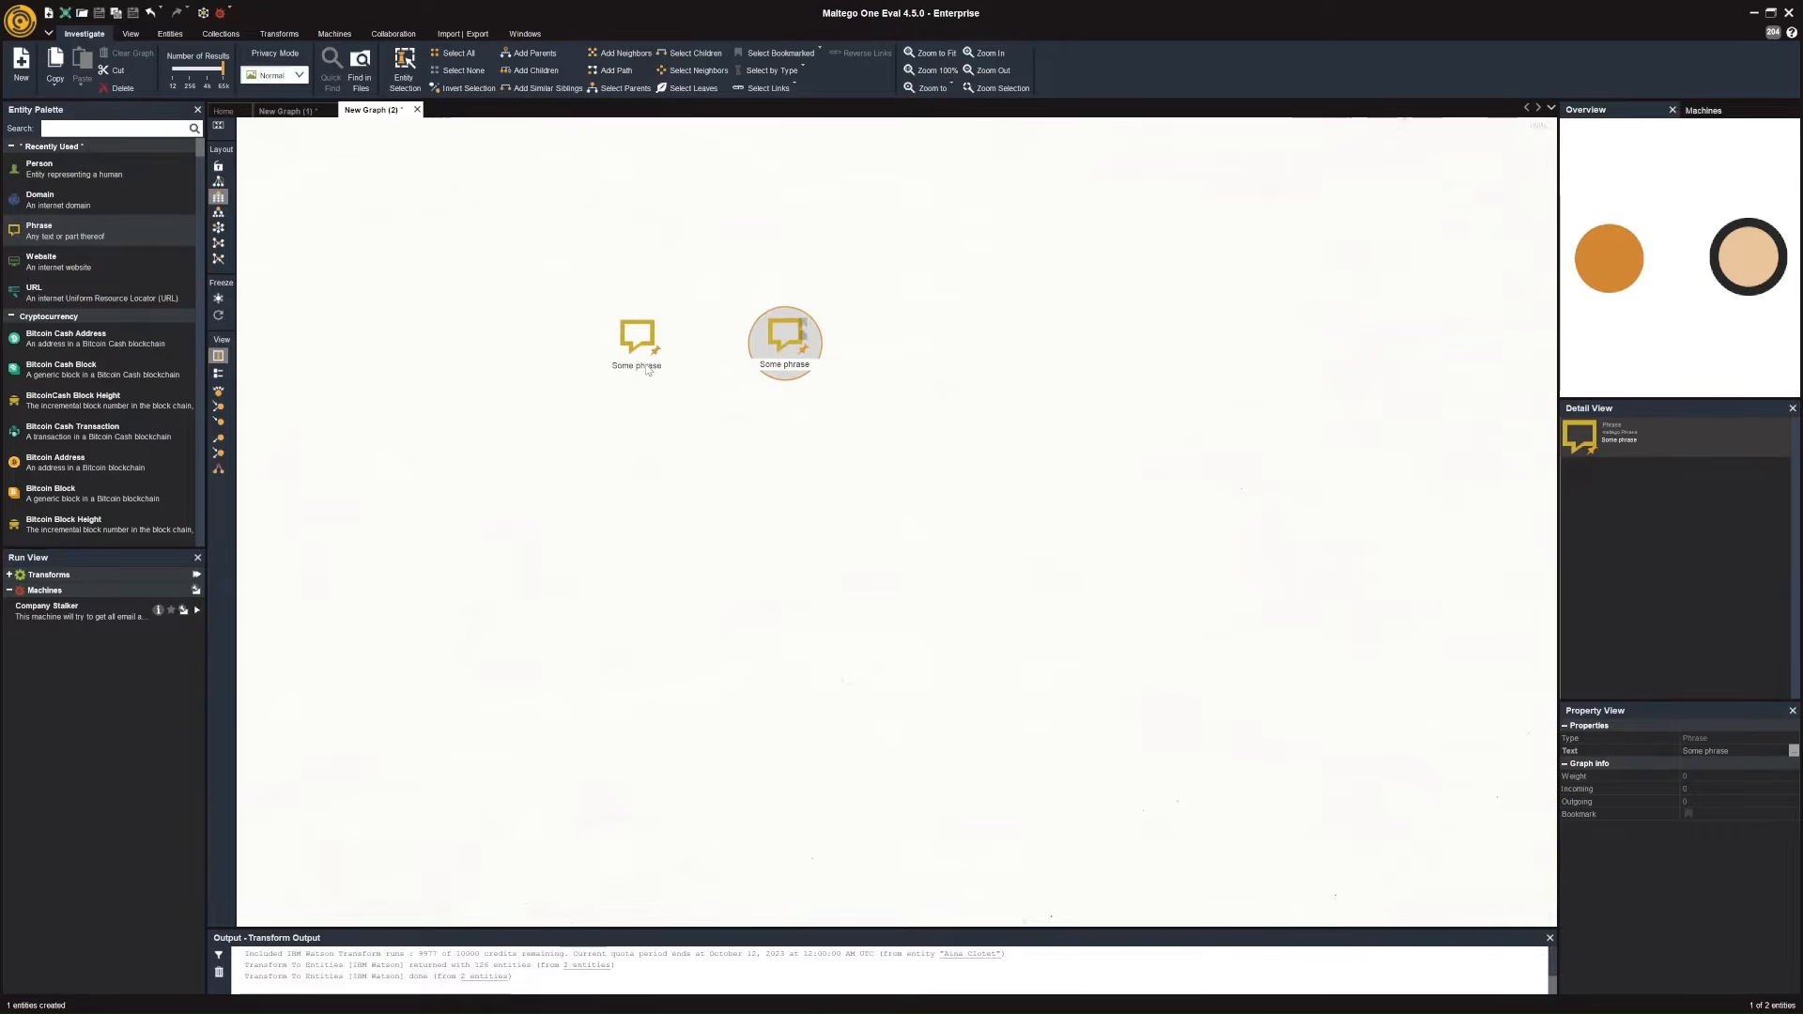
pyautogui.click(640, 352)
pyautogui.click(647, 366)
pyautogui.write('"Aina Clotet')
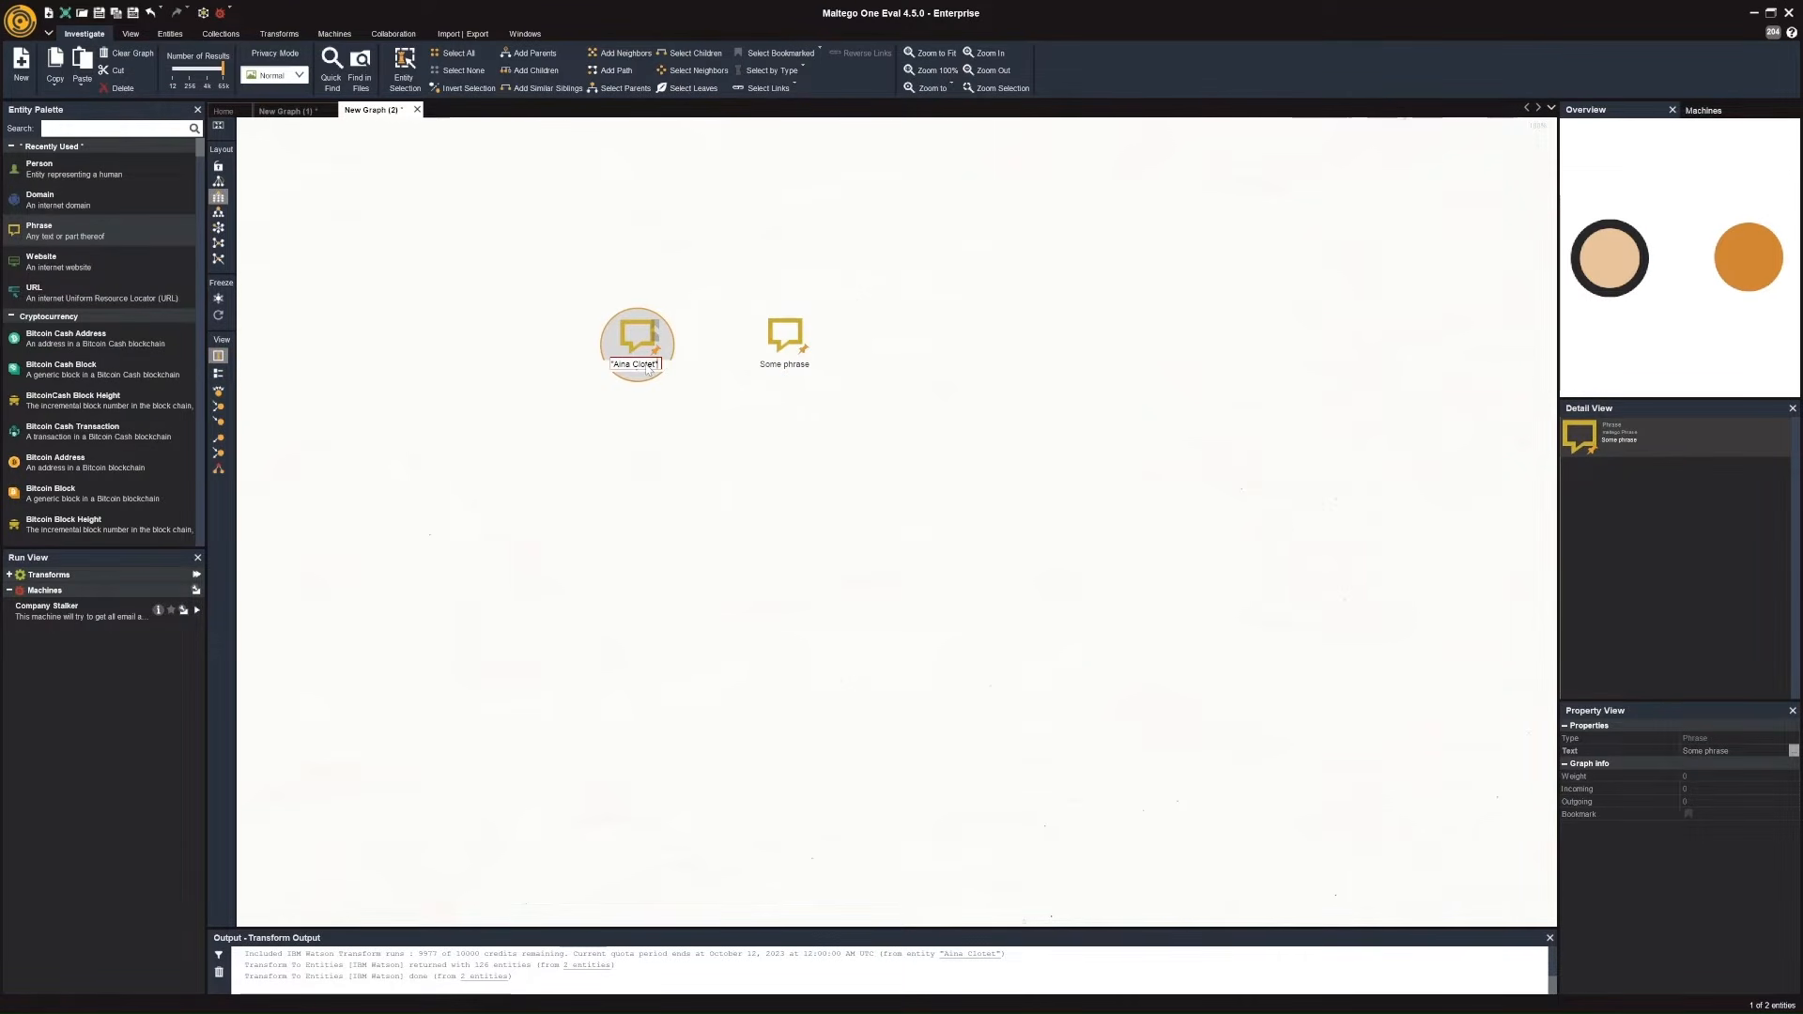
# Set the second Phrase entity's text to "Marc Clotet", including the quotation marks.
pyautogui.click(789, 369)
pyautogui.click(789, 365)
pyautogui.press('BackSpace')
pyautogui.write('"Marc Clotet')
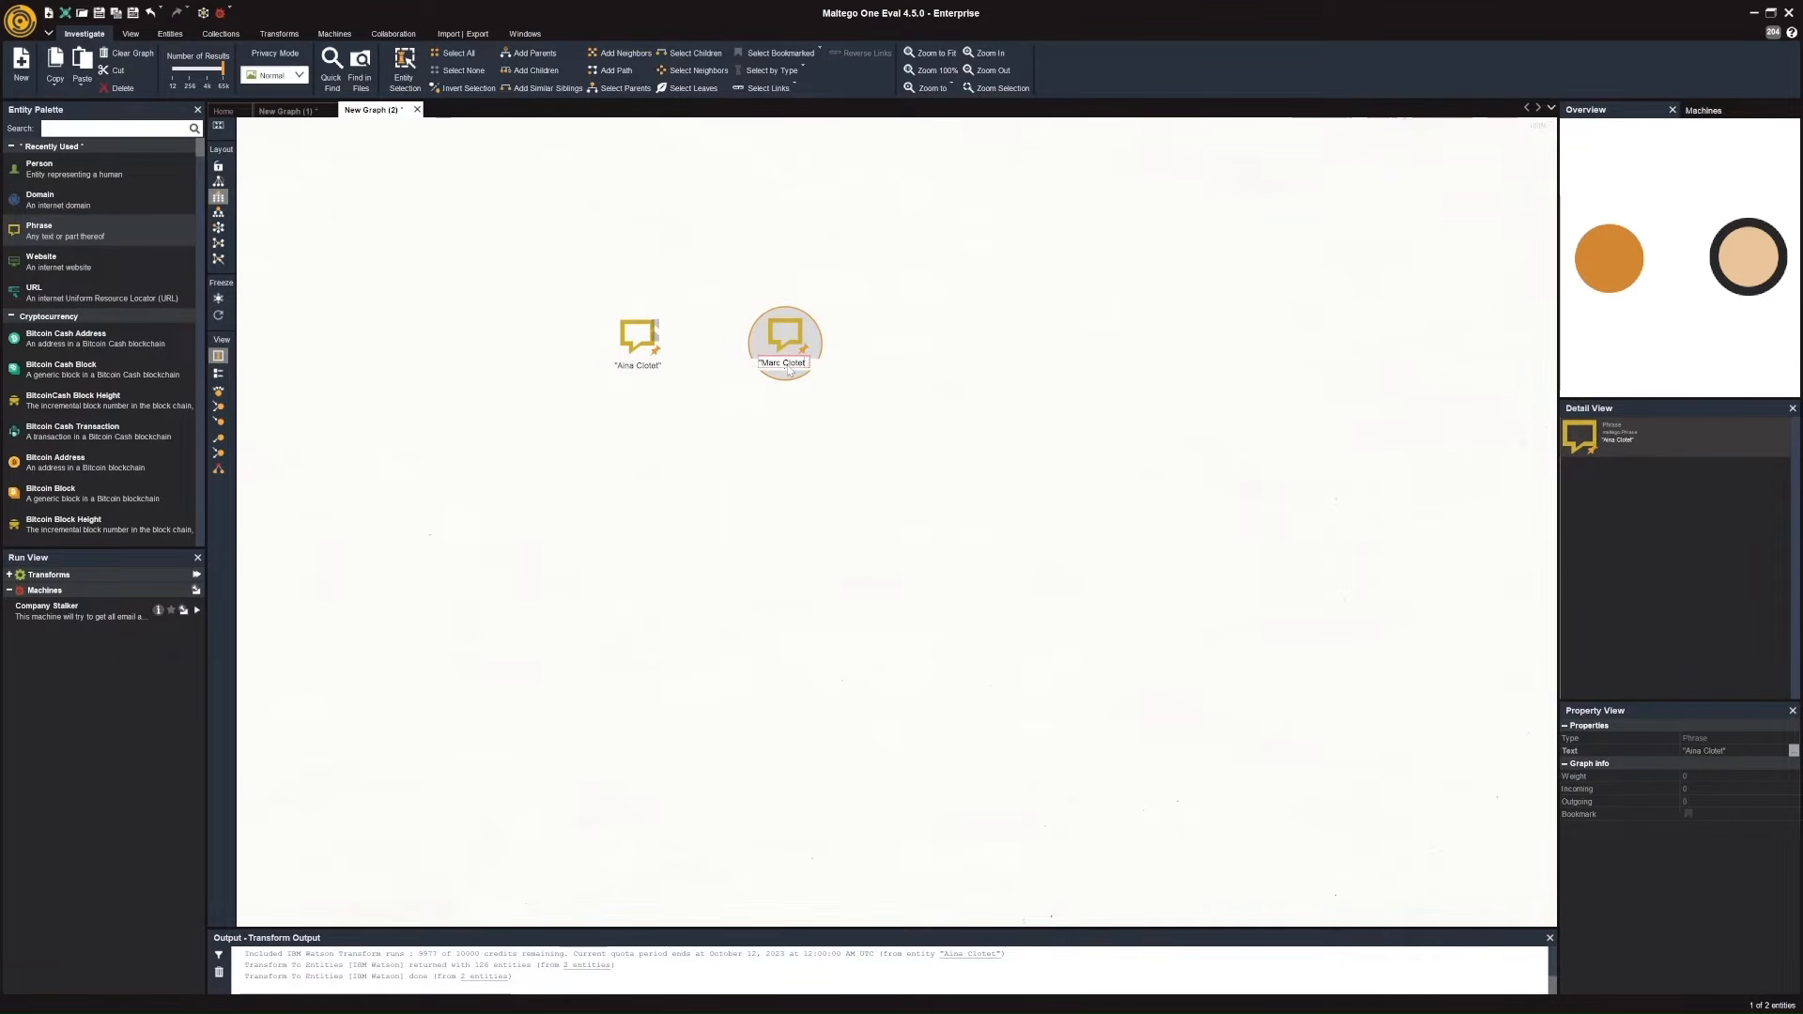
pyautogui.click(863, 410)
pyautogui.click(865, 411)
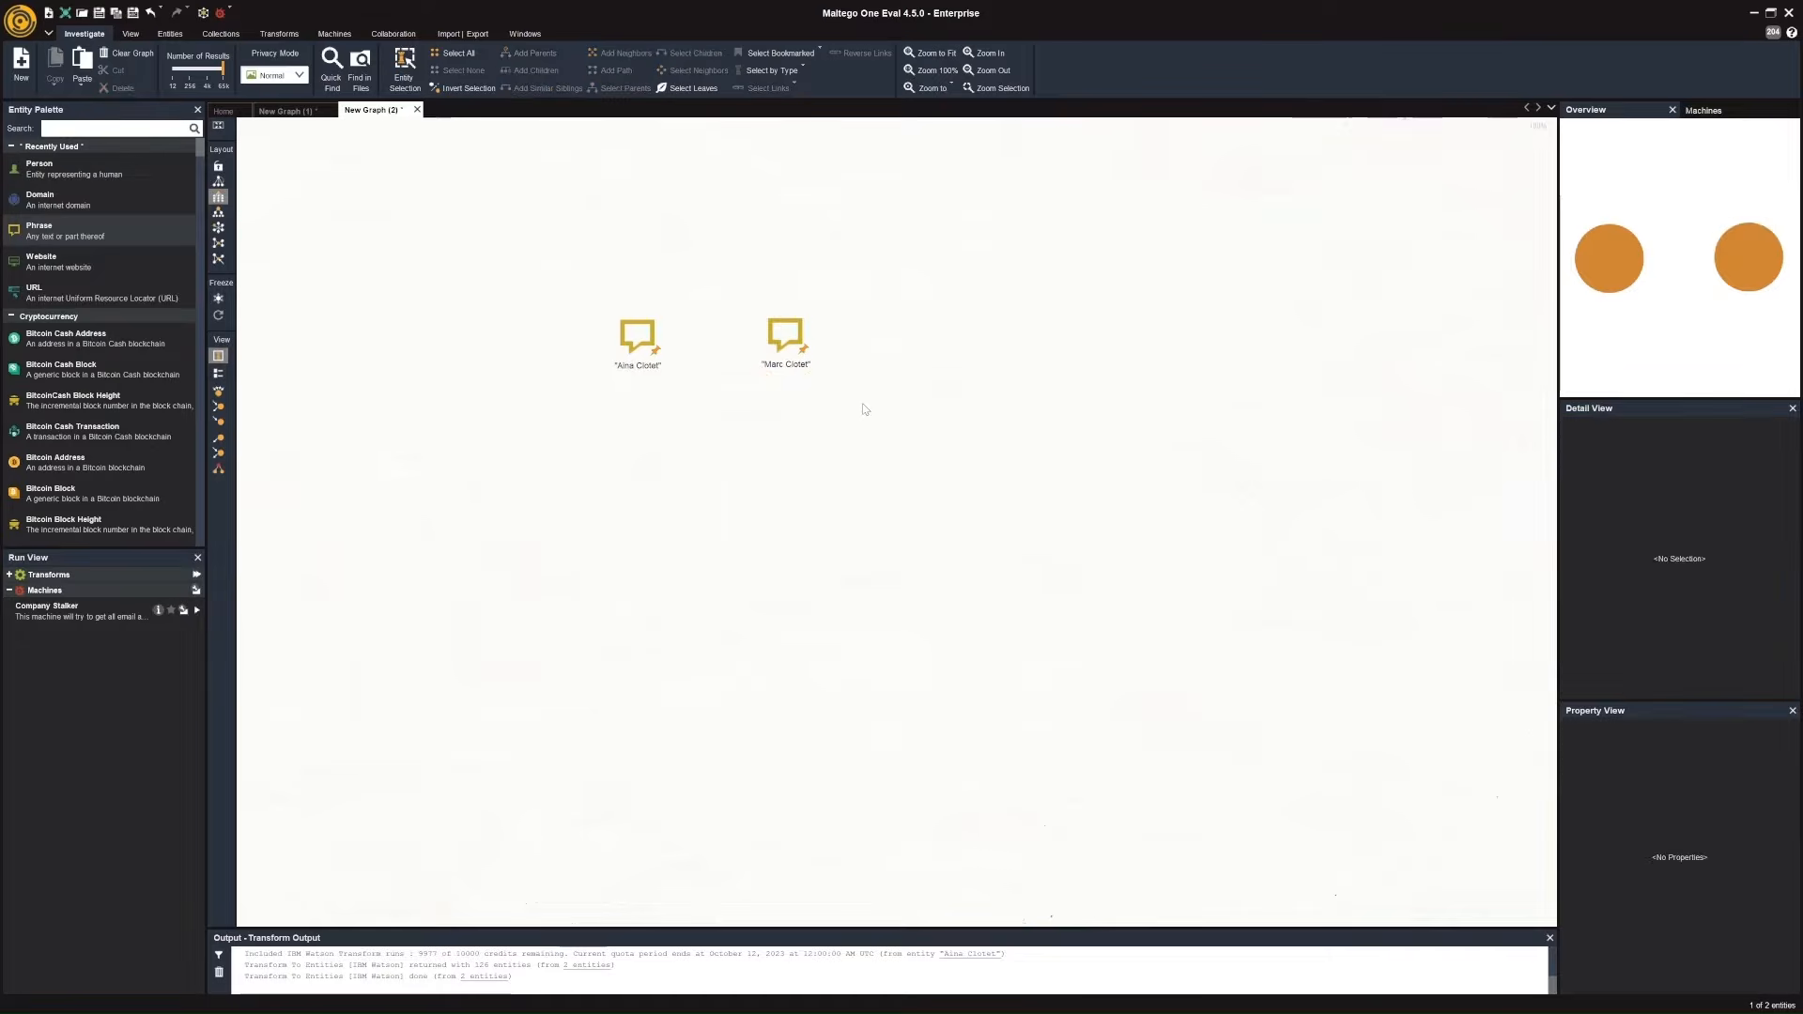
# Run the To Website [using Search Engine] transform on both quoted phrases.
pyautogui.moveTo(892, 436); pyautogui.dragTo(498, 237)
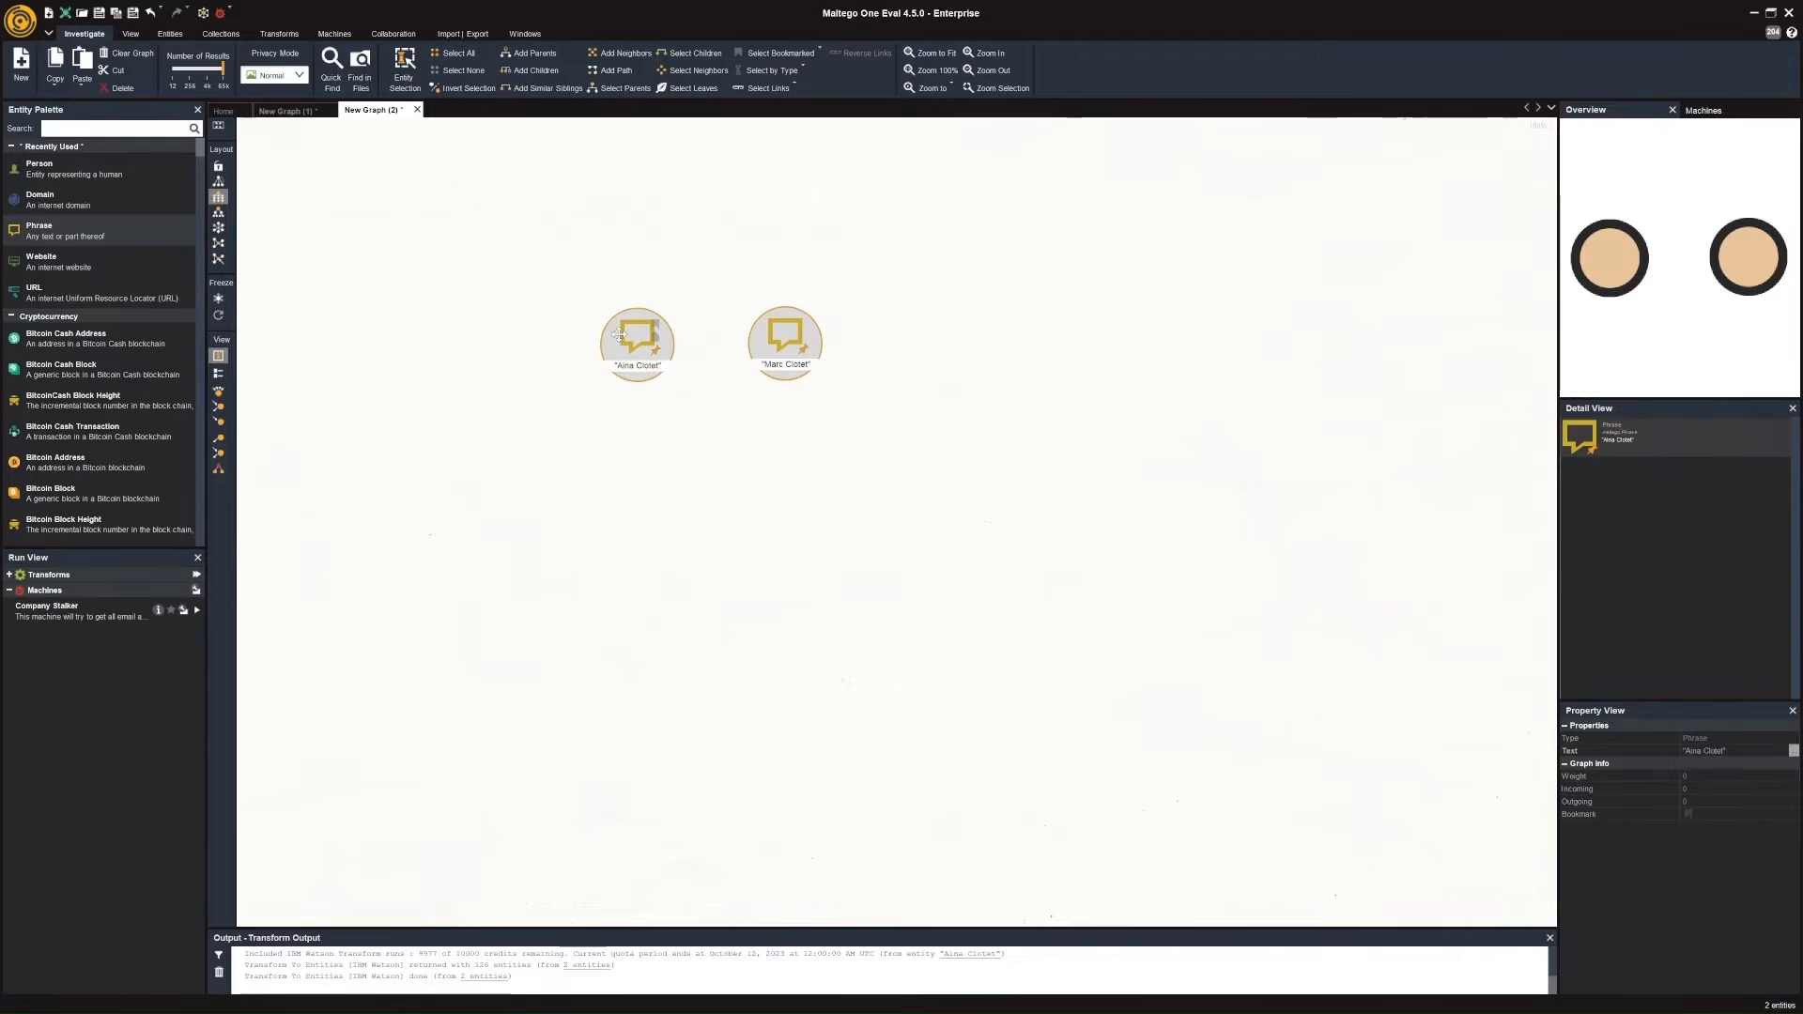
pyautogui.rightClick(628, 336)
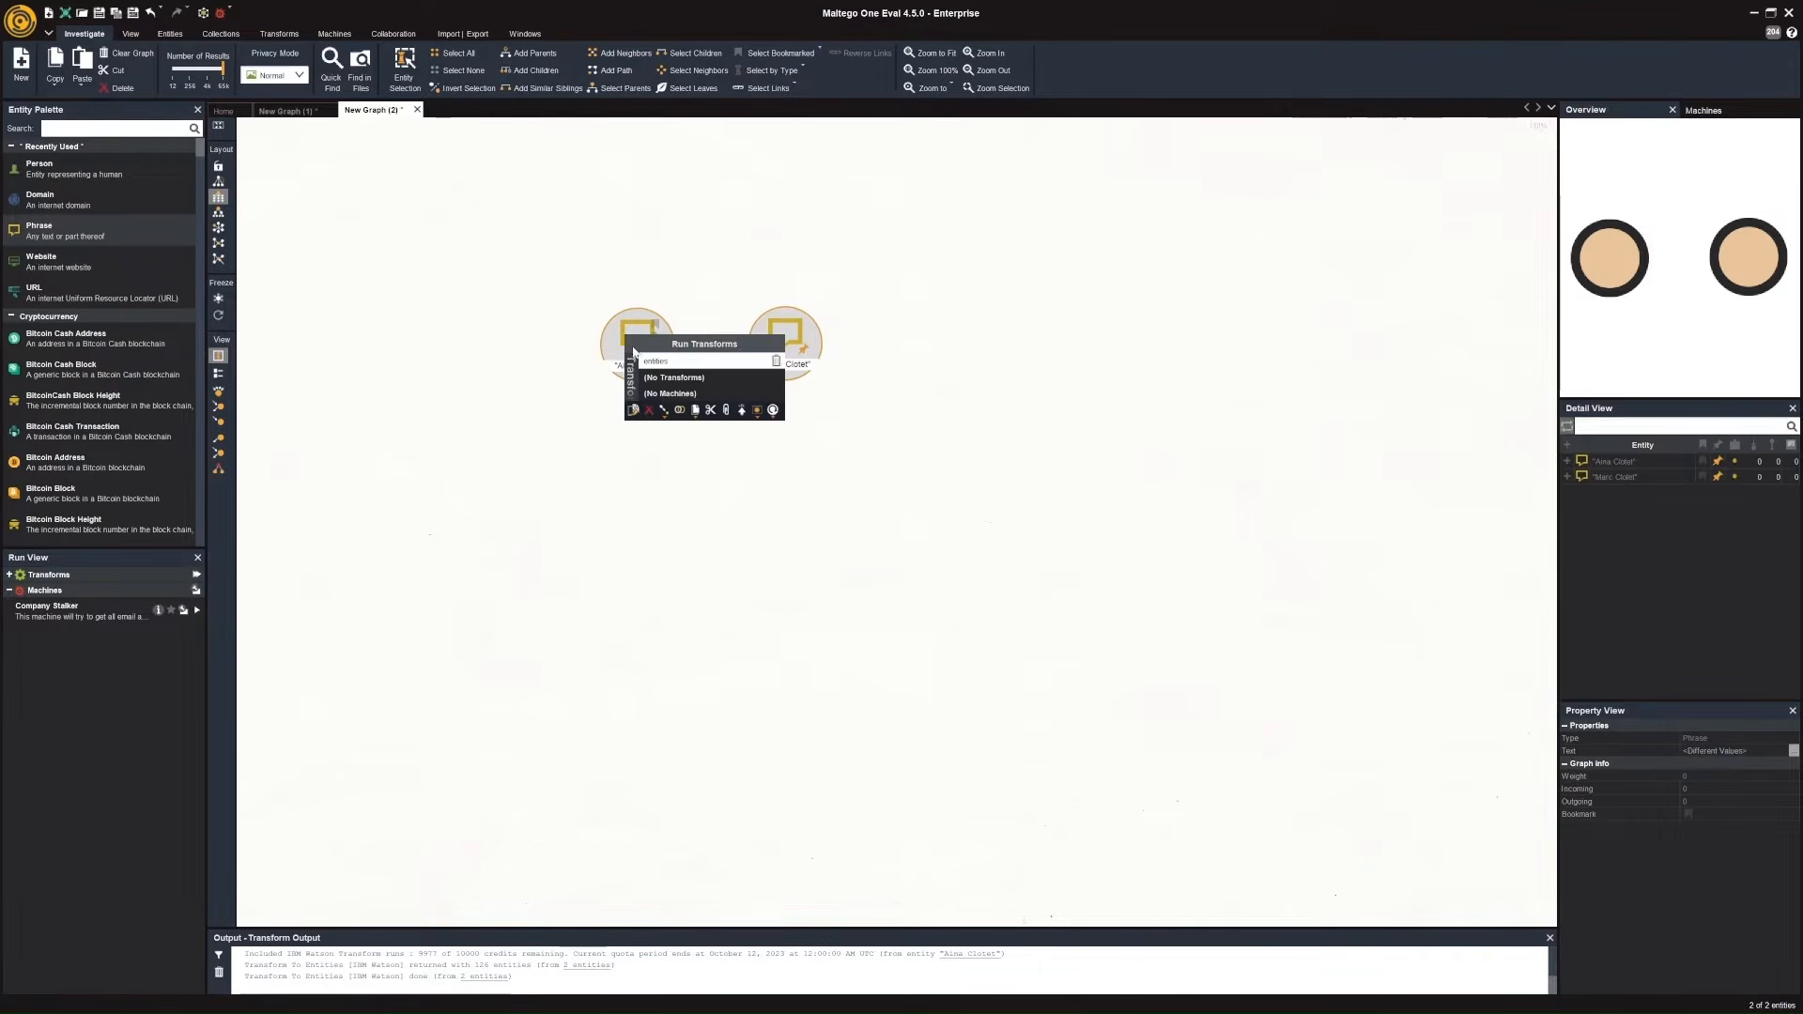
pyautogui.write('wi')
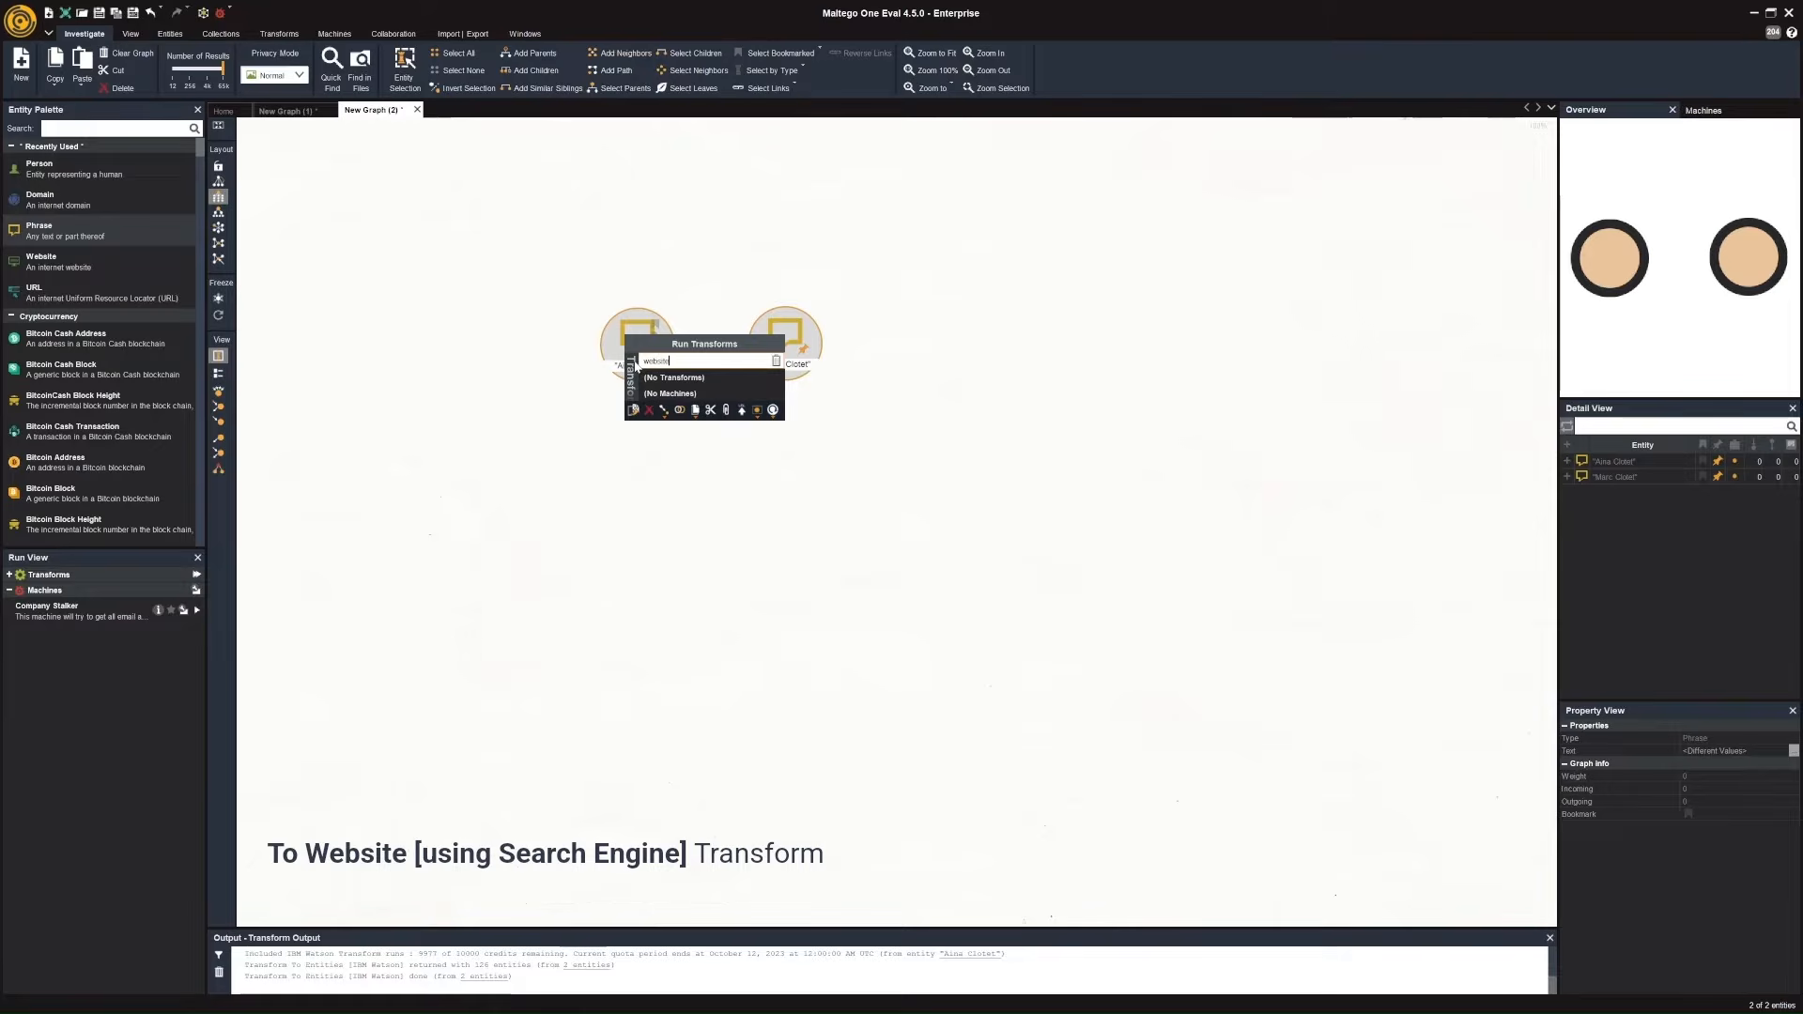
pyautogui.click(855, 377)
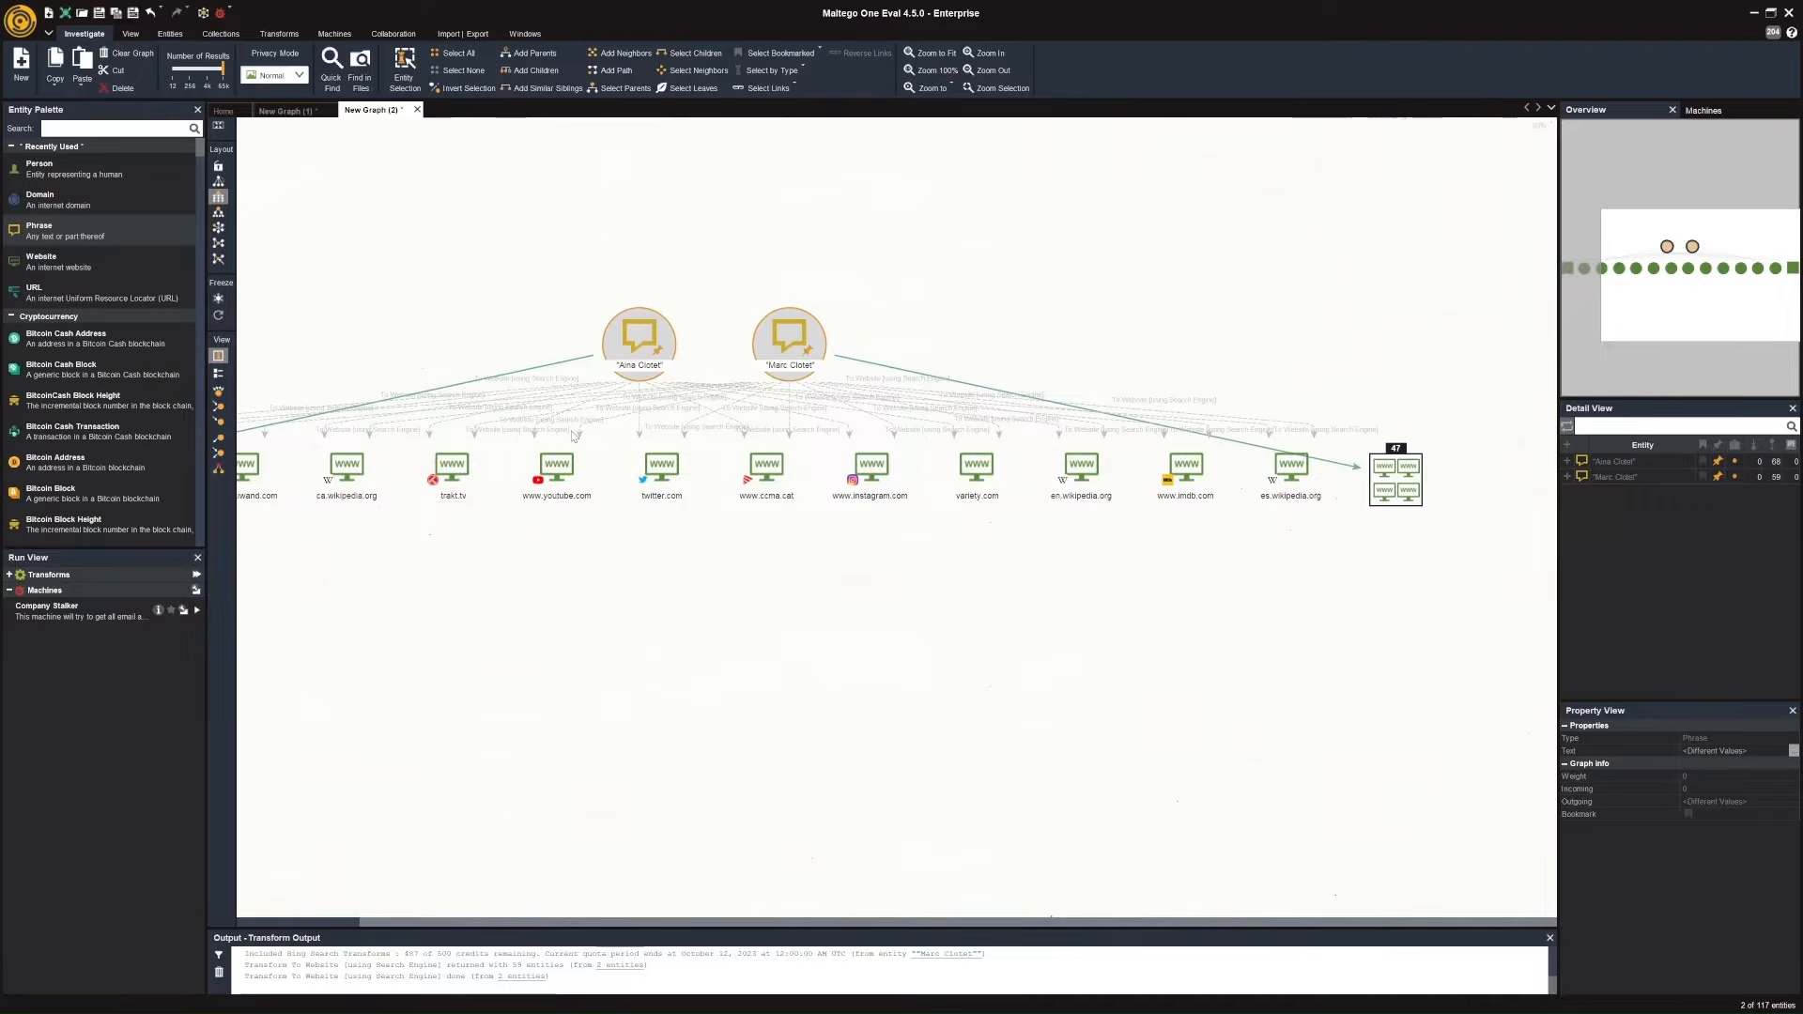
pyautogui.moveTo(608, 515); pyautogui.dragTo(1110, 537)
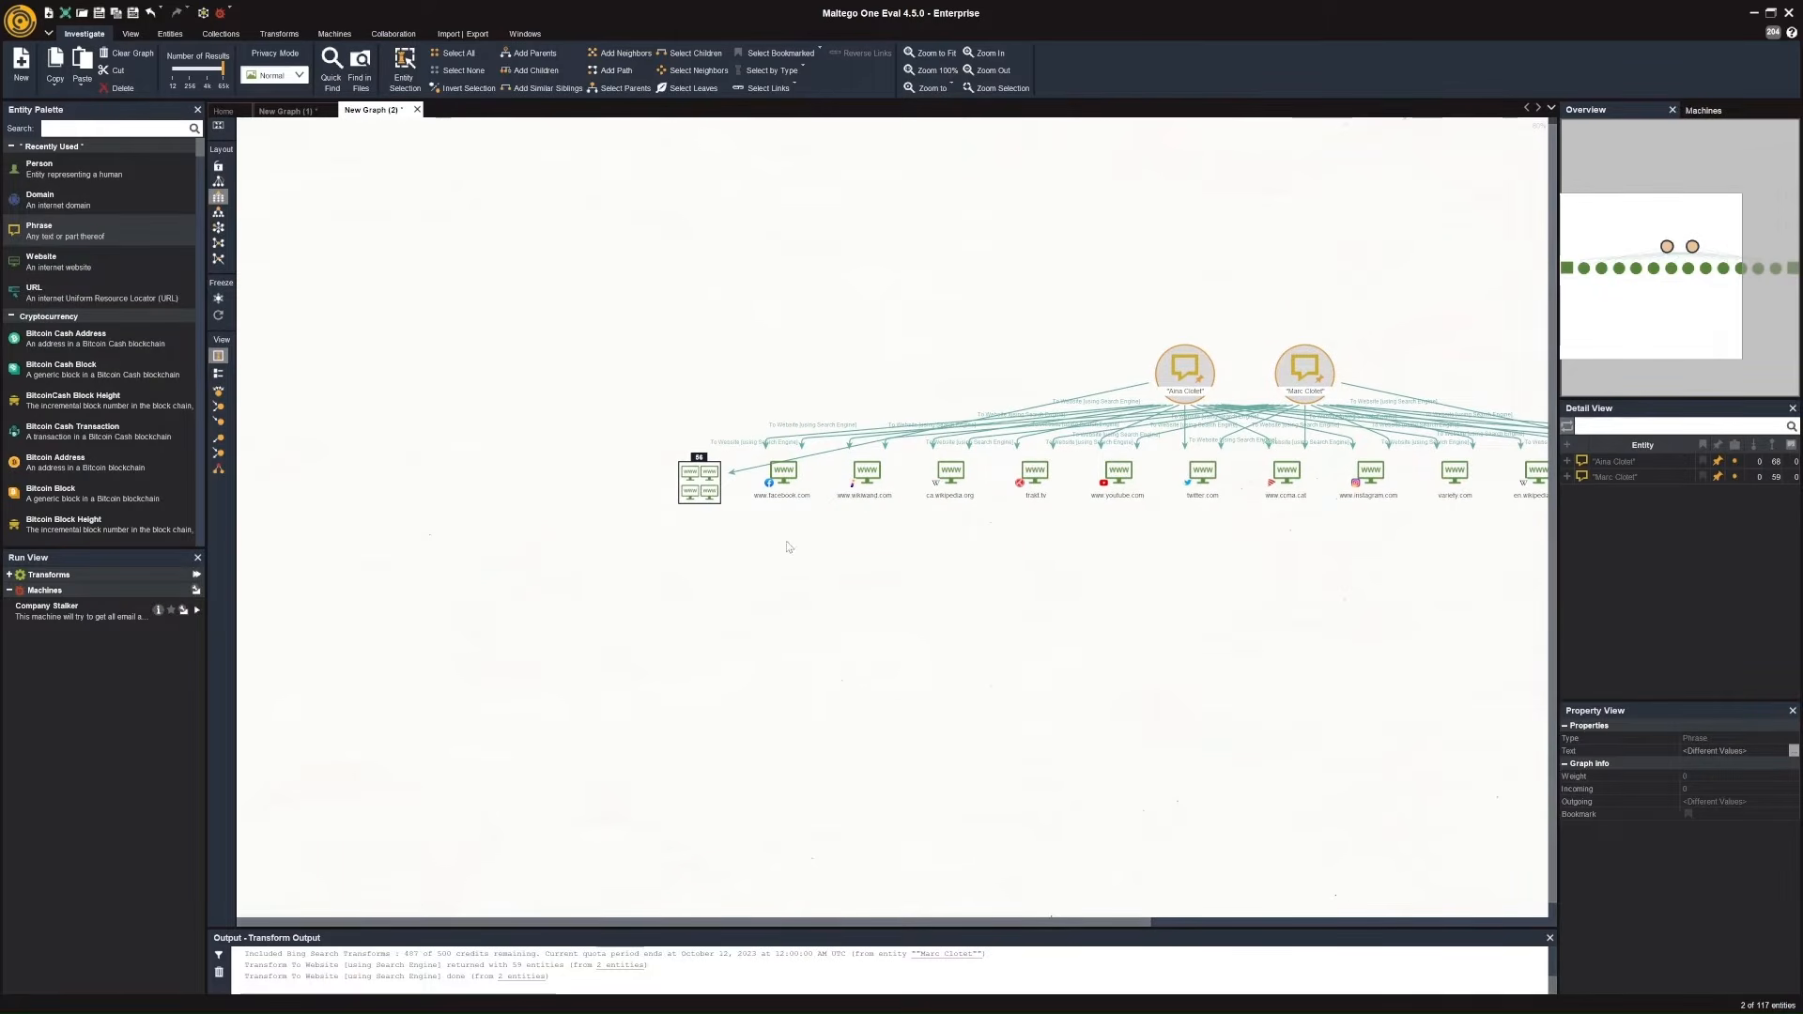
pyautogui.click(733, 501)
pyautogui.click(700, 484)
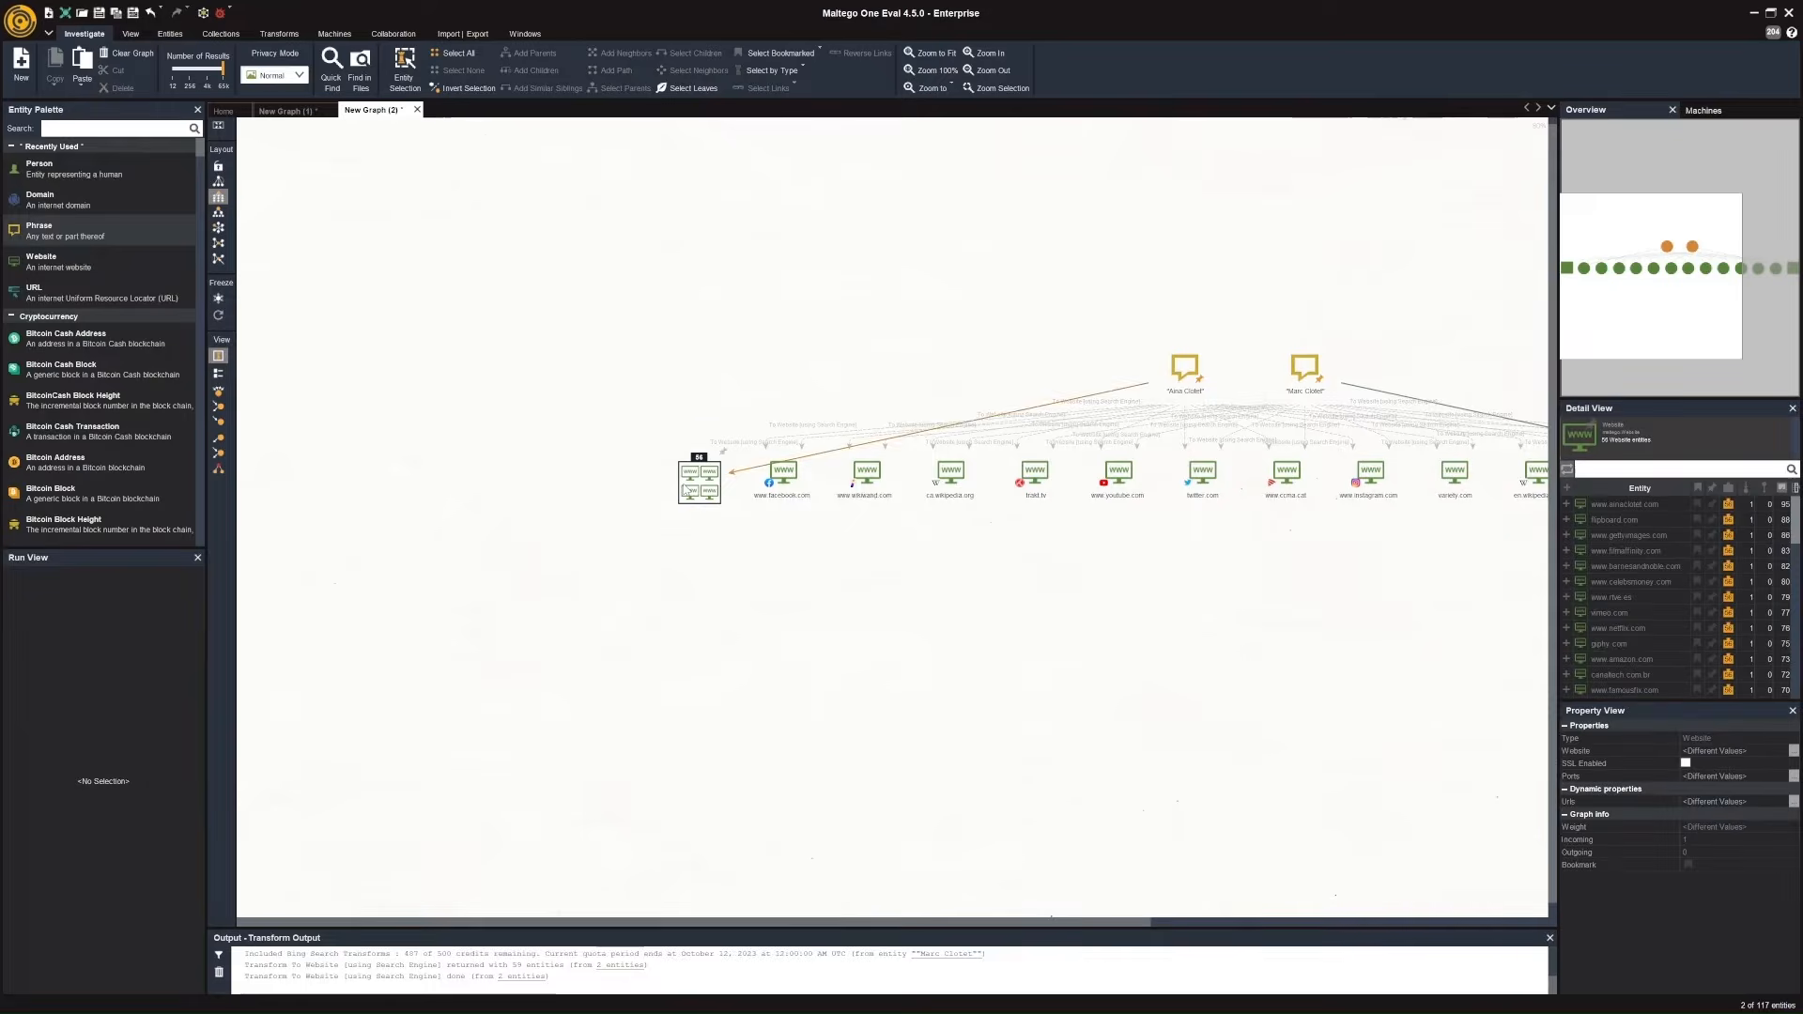
pyautogui.scroll(2, 679, 483)
pyautogui.scroll(2, 687, 489)
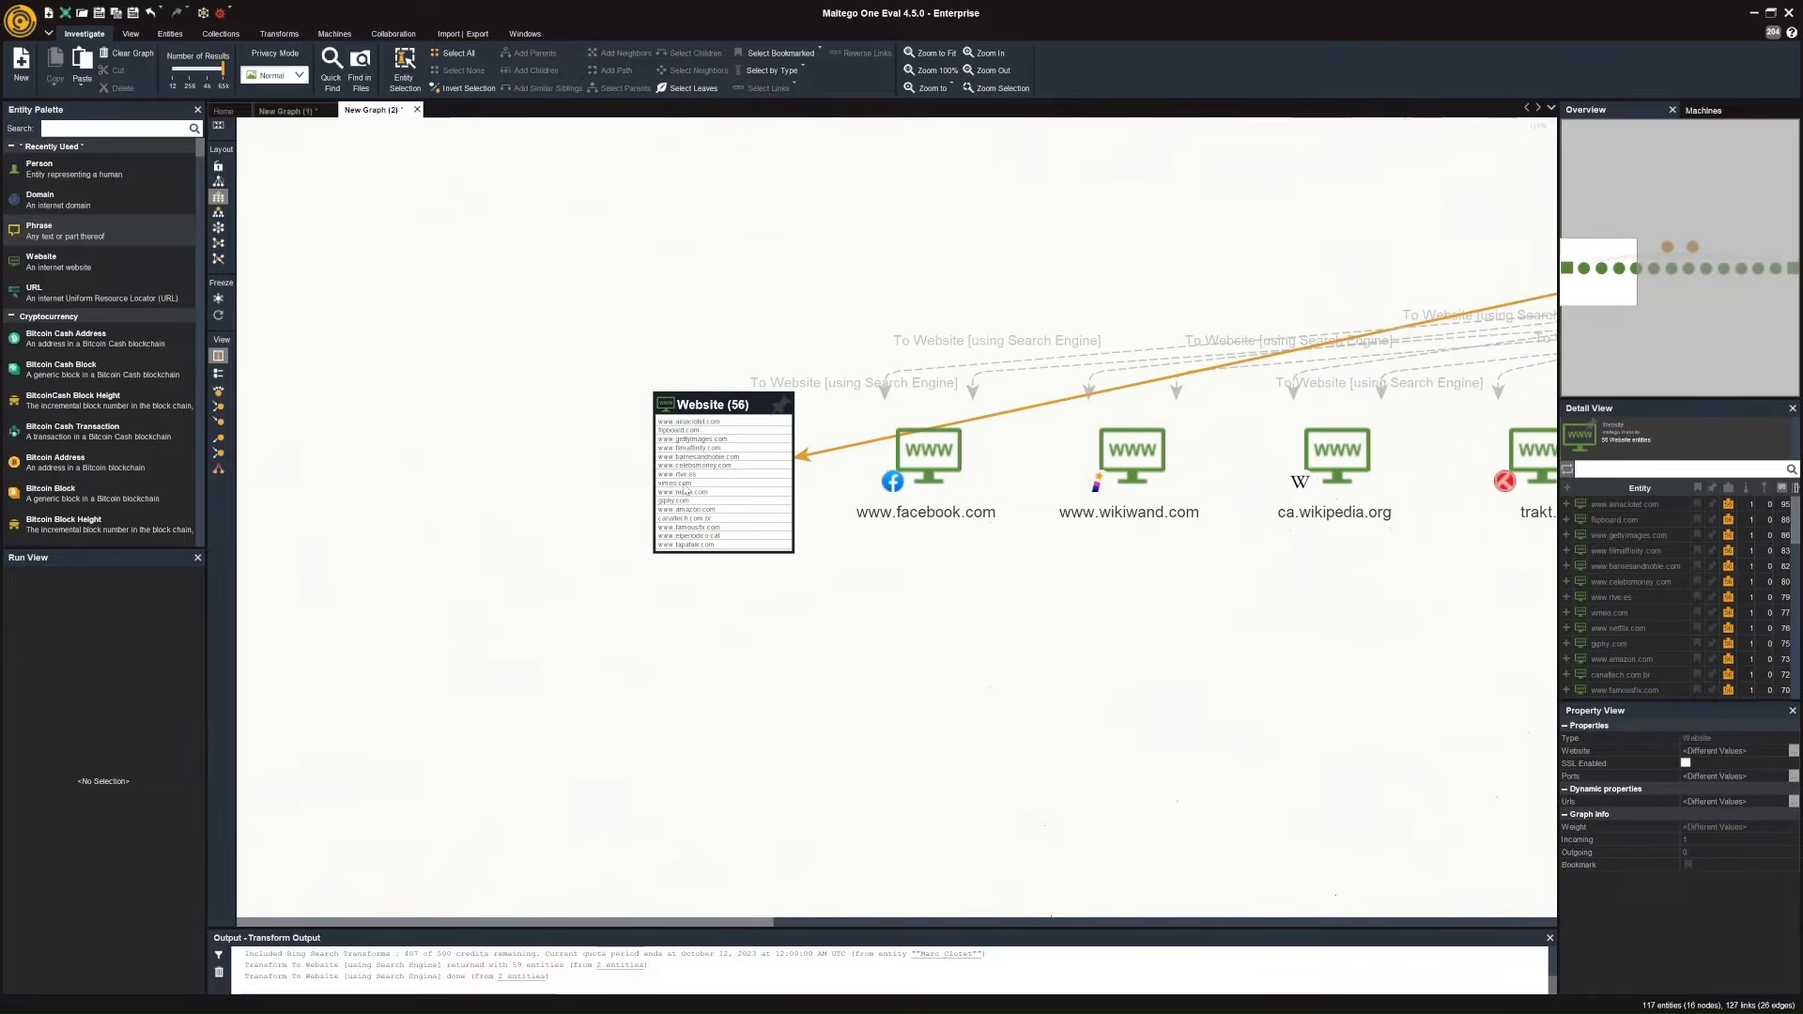
pyautogui.scroll(2, 783, 428)
pyautogui.click(765, 433)
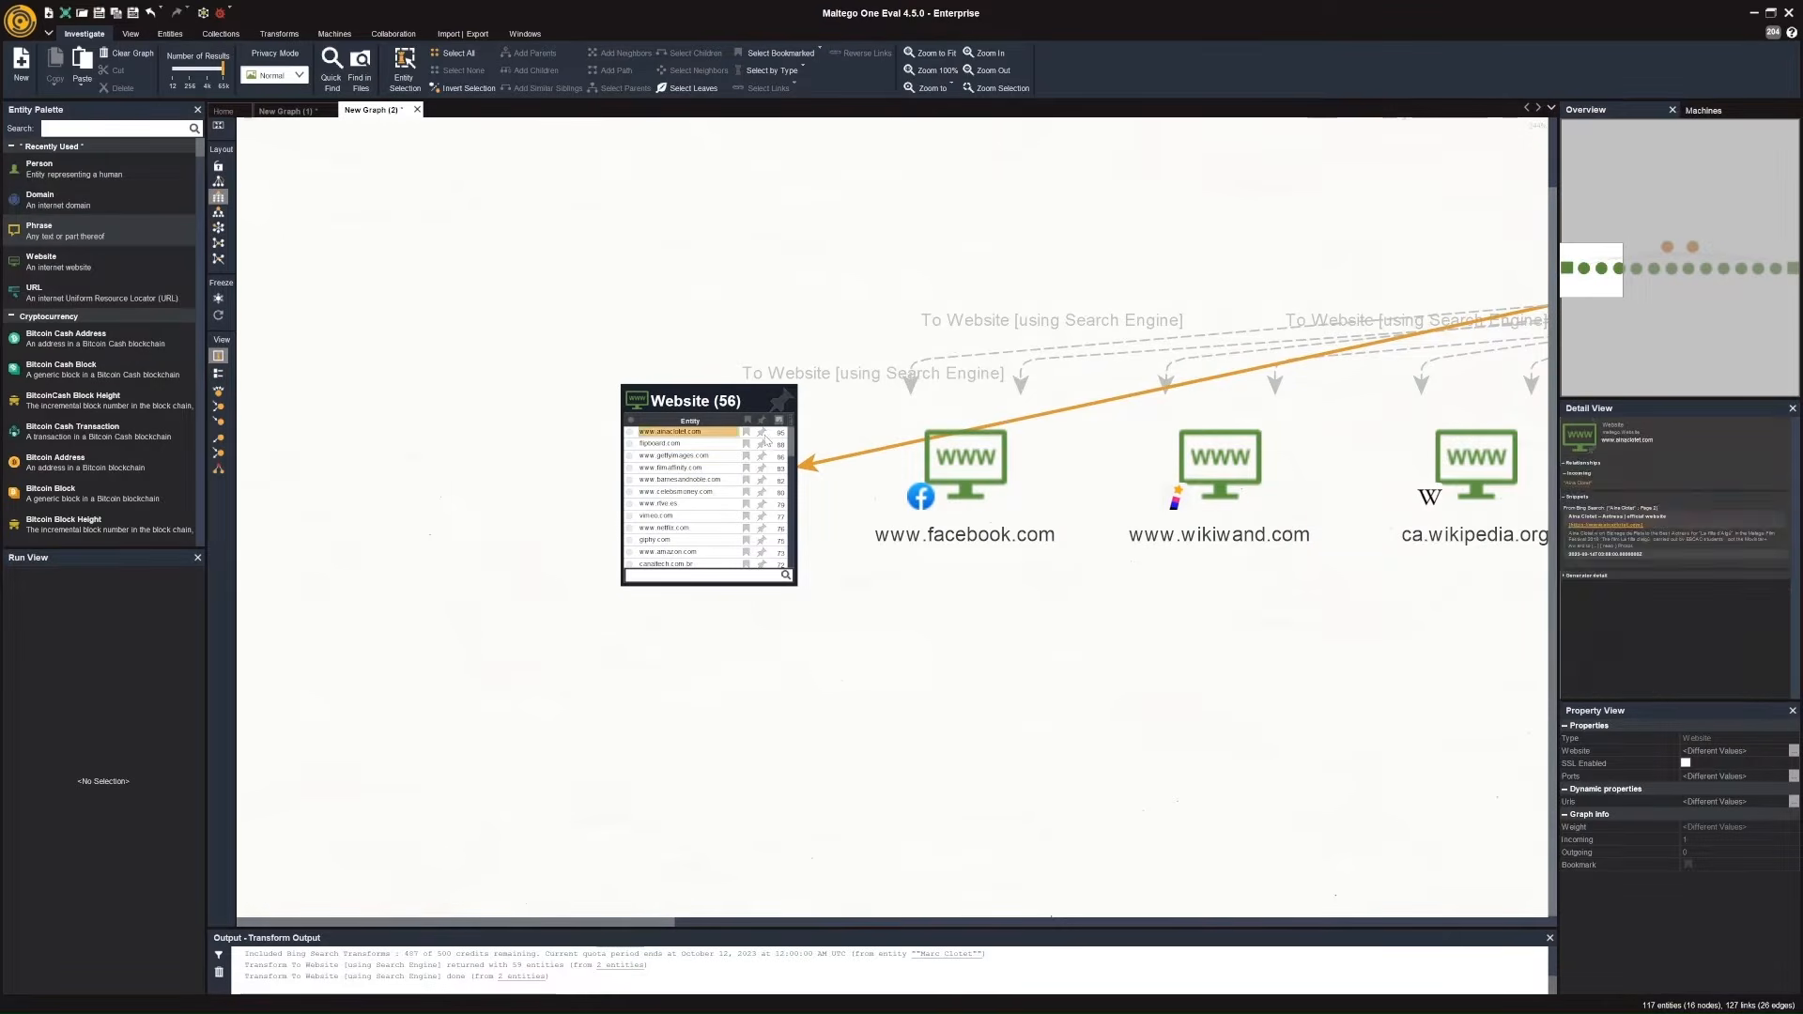
pyautogui.click(762, 433)
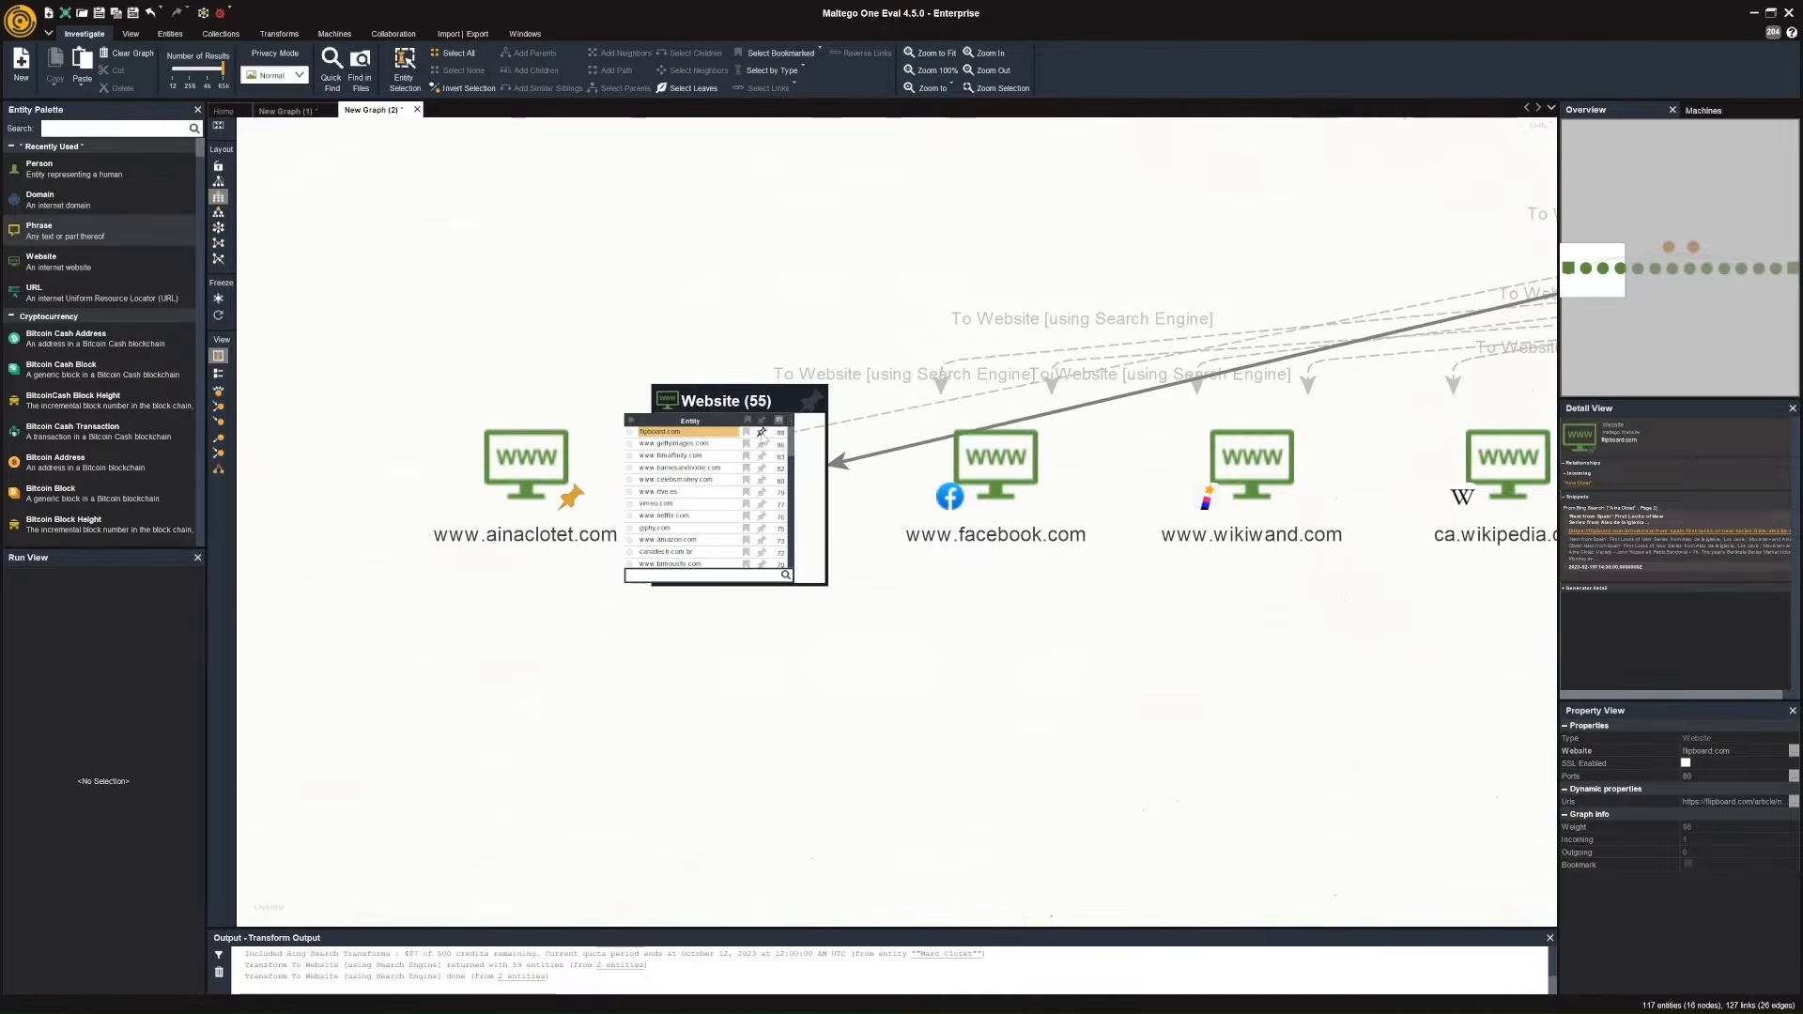
pyautogui.moveTo(667, 656); pyautogui.dragTo(944, 612)
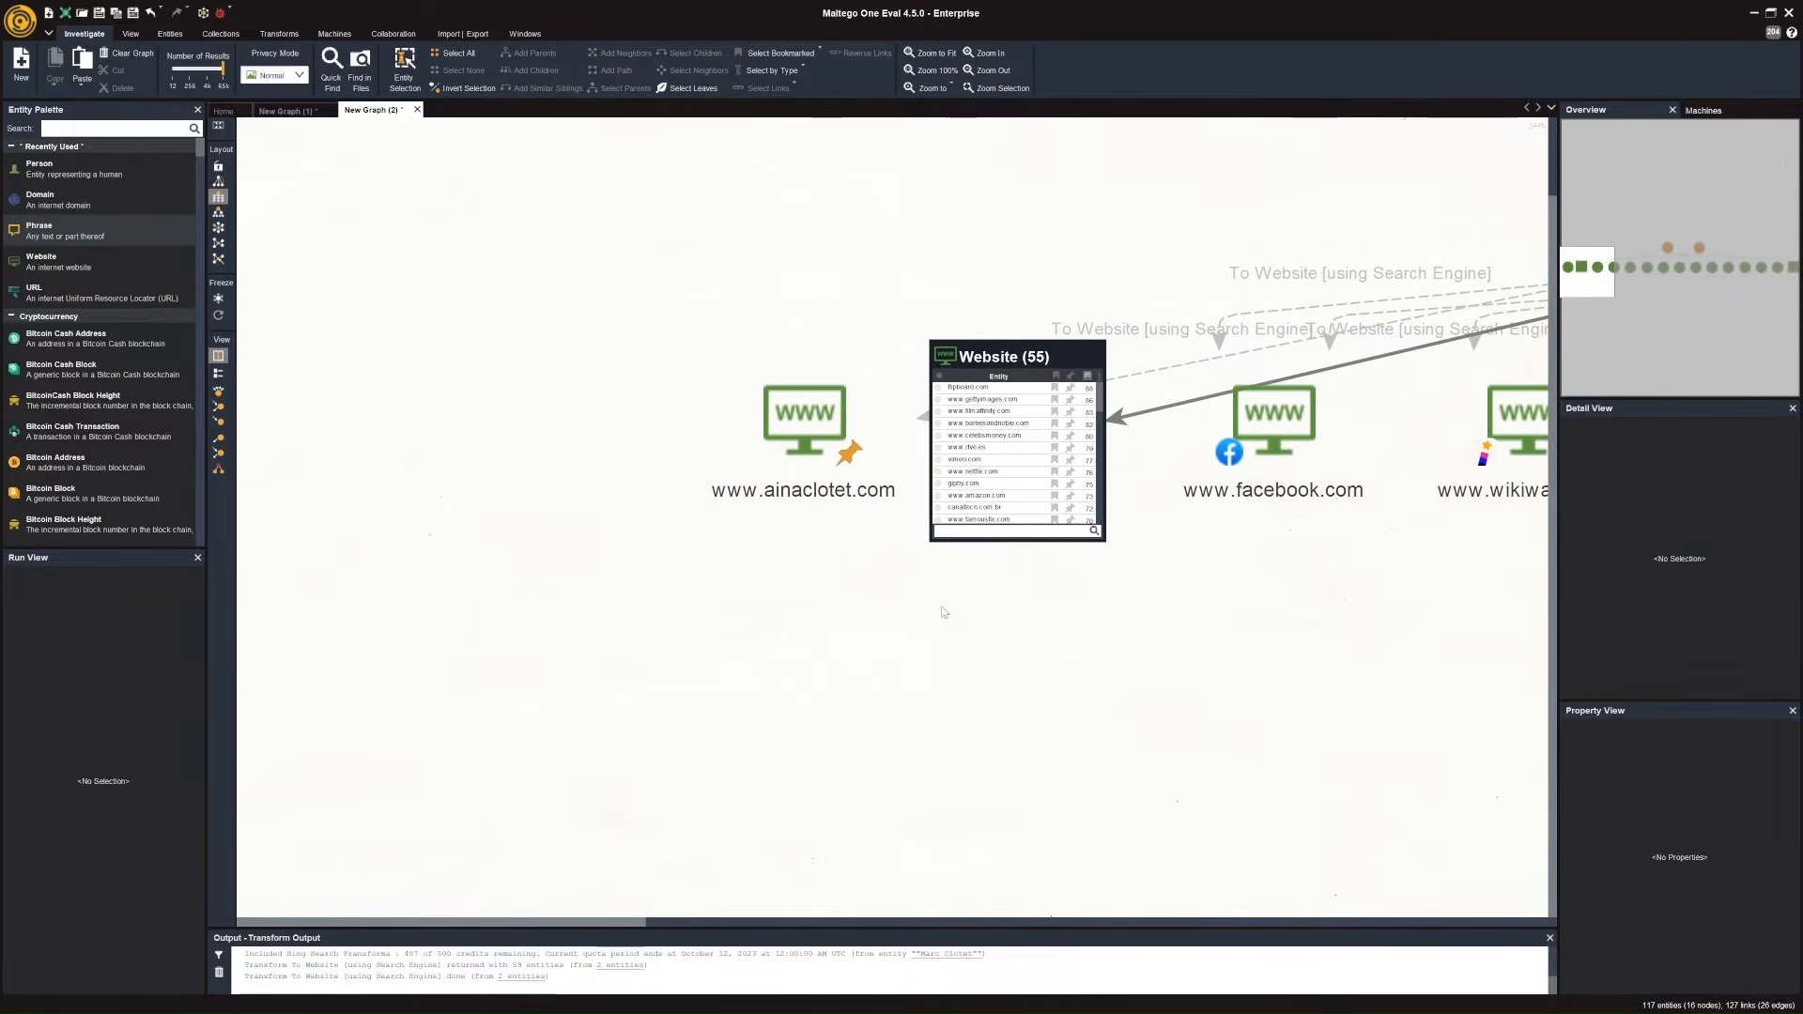
pyautogui.click(805, 437)
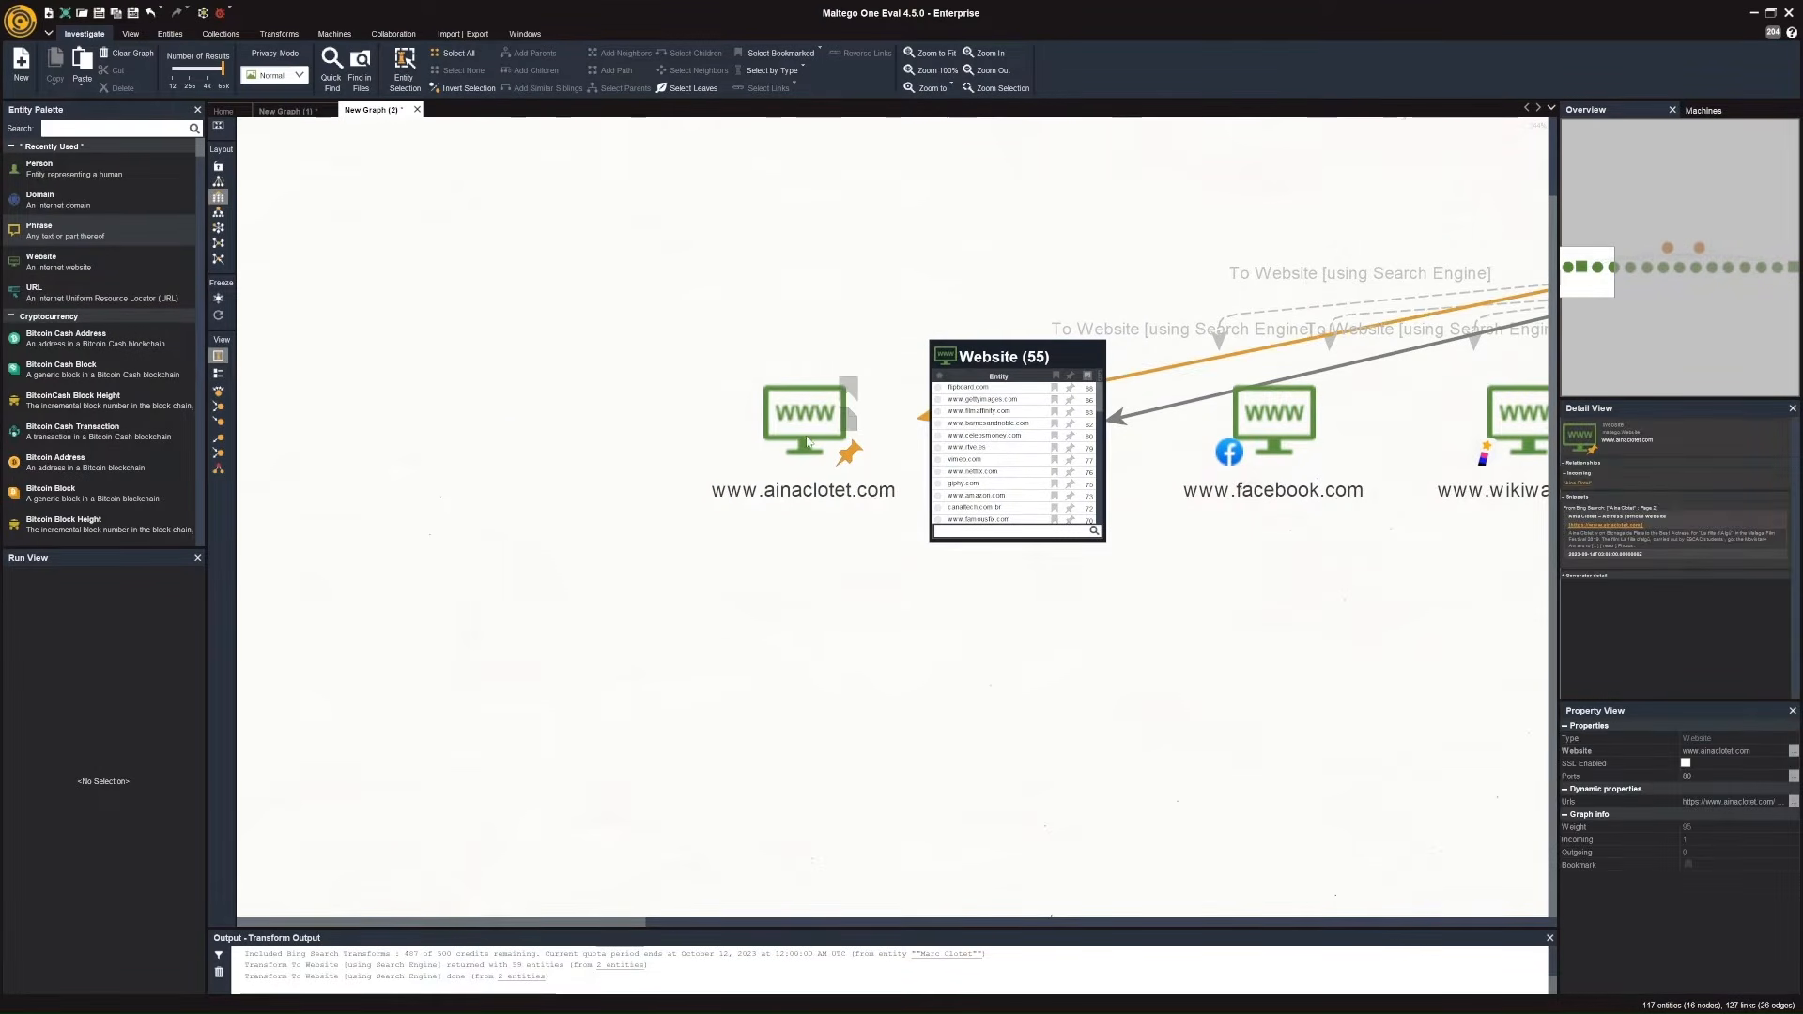
pyautogui.rightClick(807, 437)
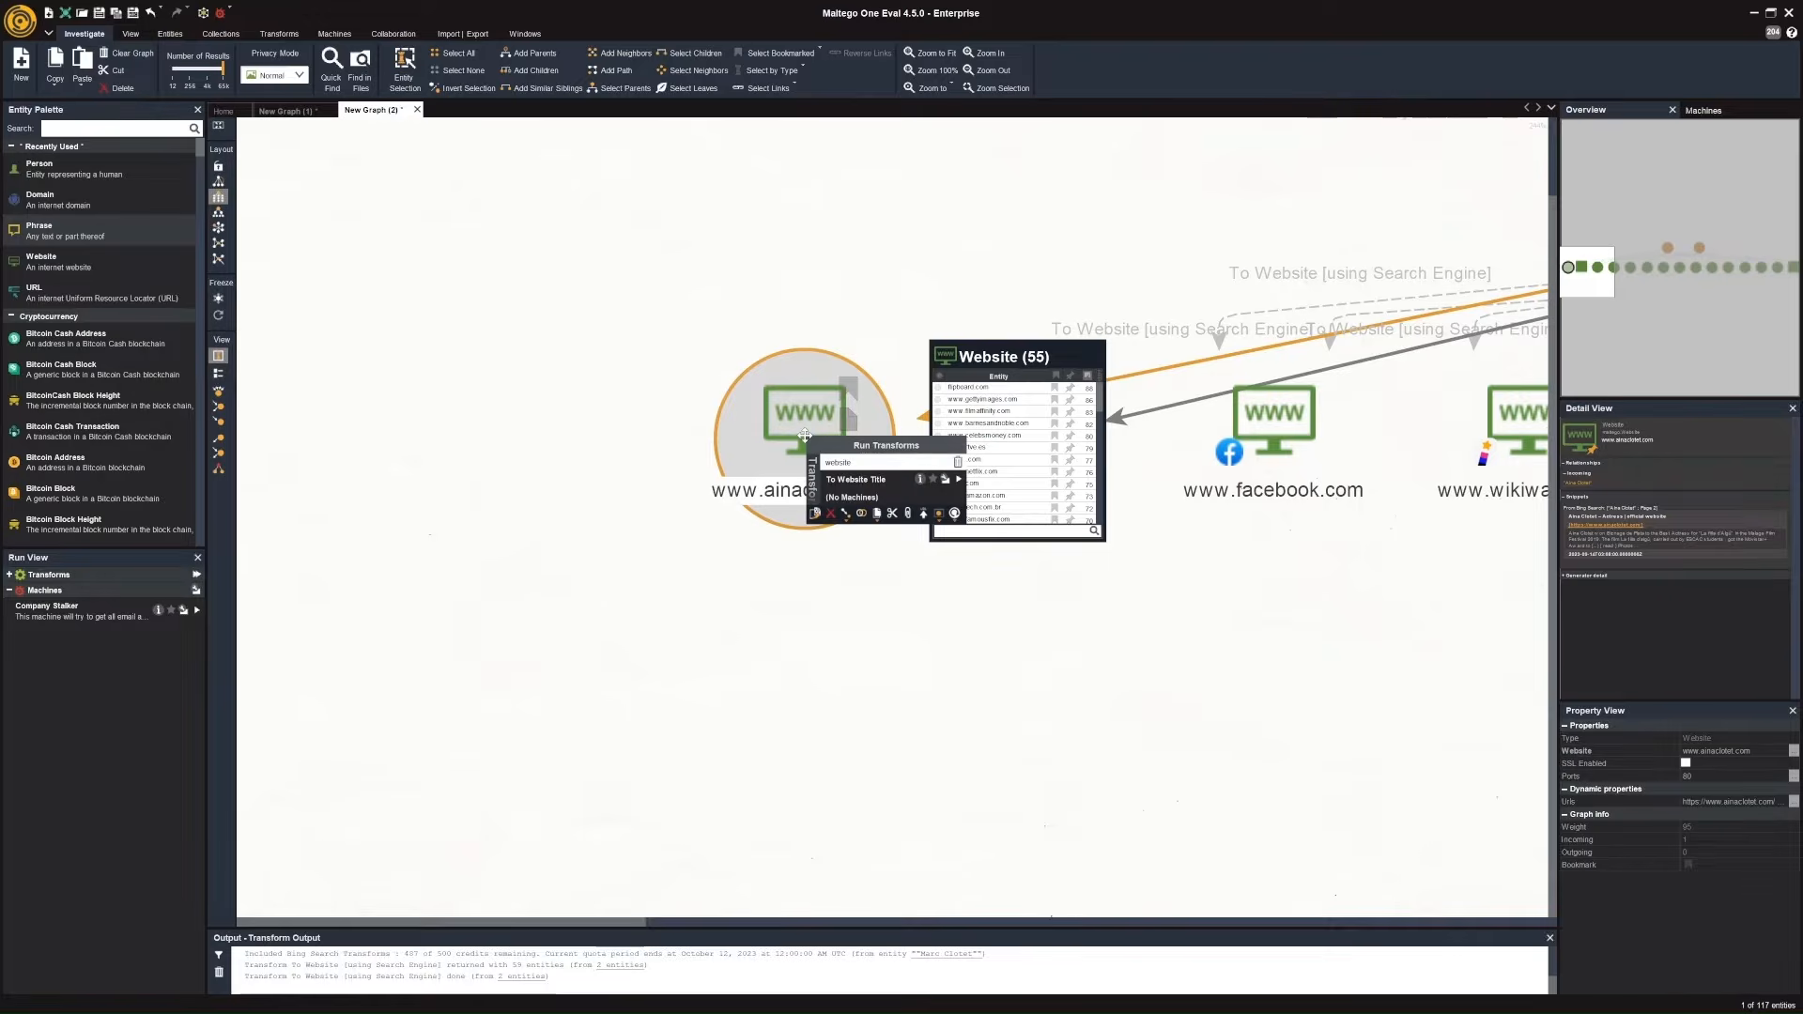
pyautogui.write('url')
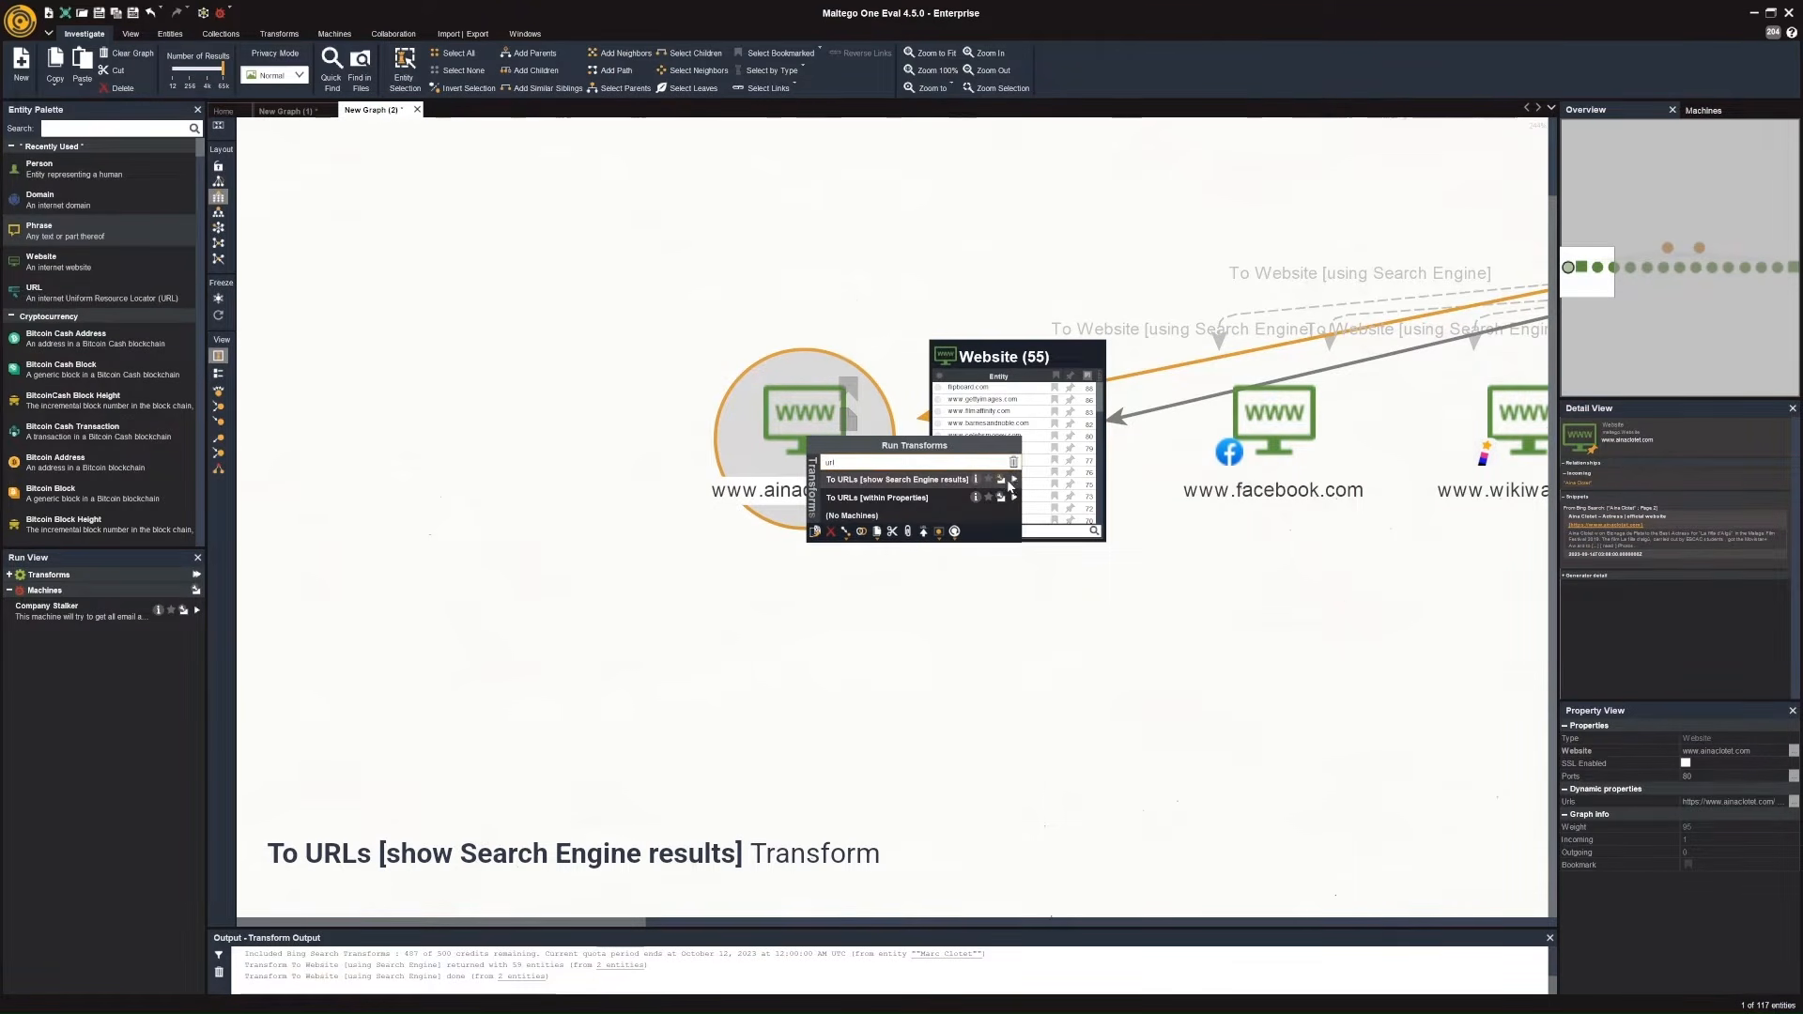
pyautogui.click(1009, 482)
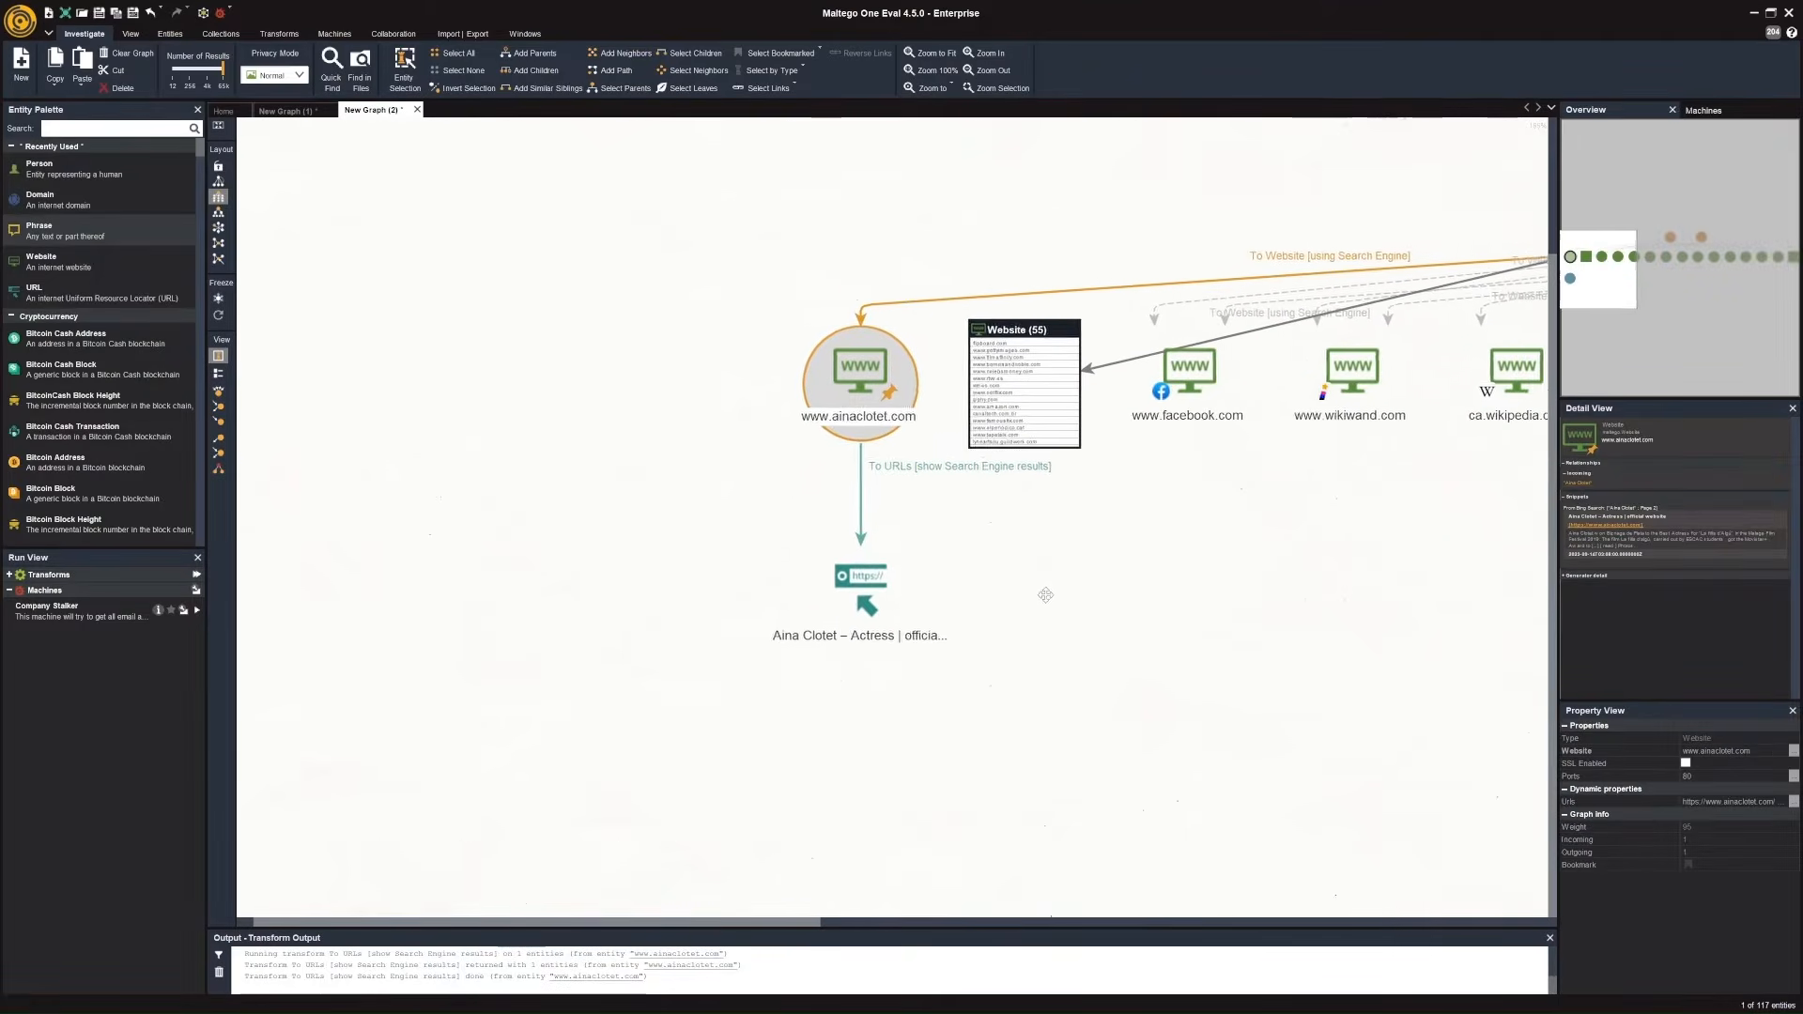
# Run the To Links [Found on web page] transform on the Aina Clotet official website URL entity.
pyautogui.rightClick(855, 584)
pyautogui.write('url')
pyautogui.write('links')
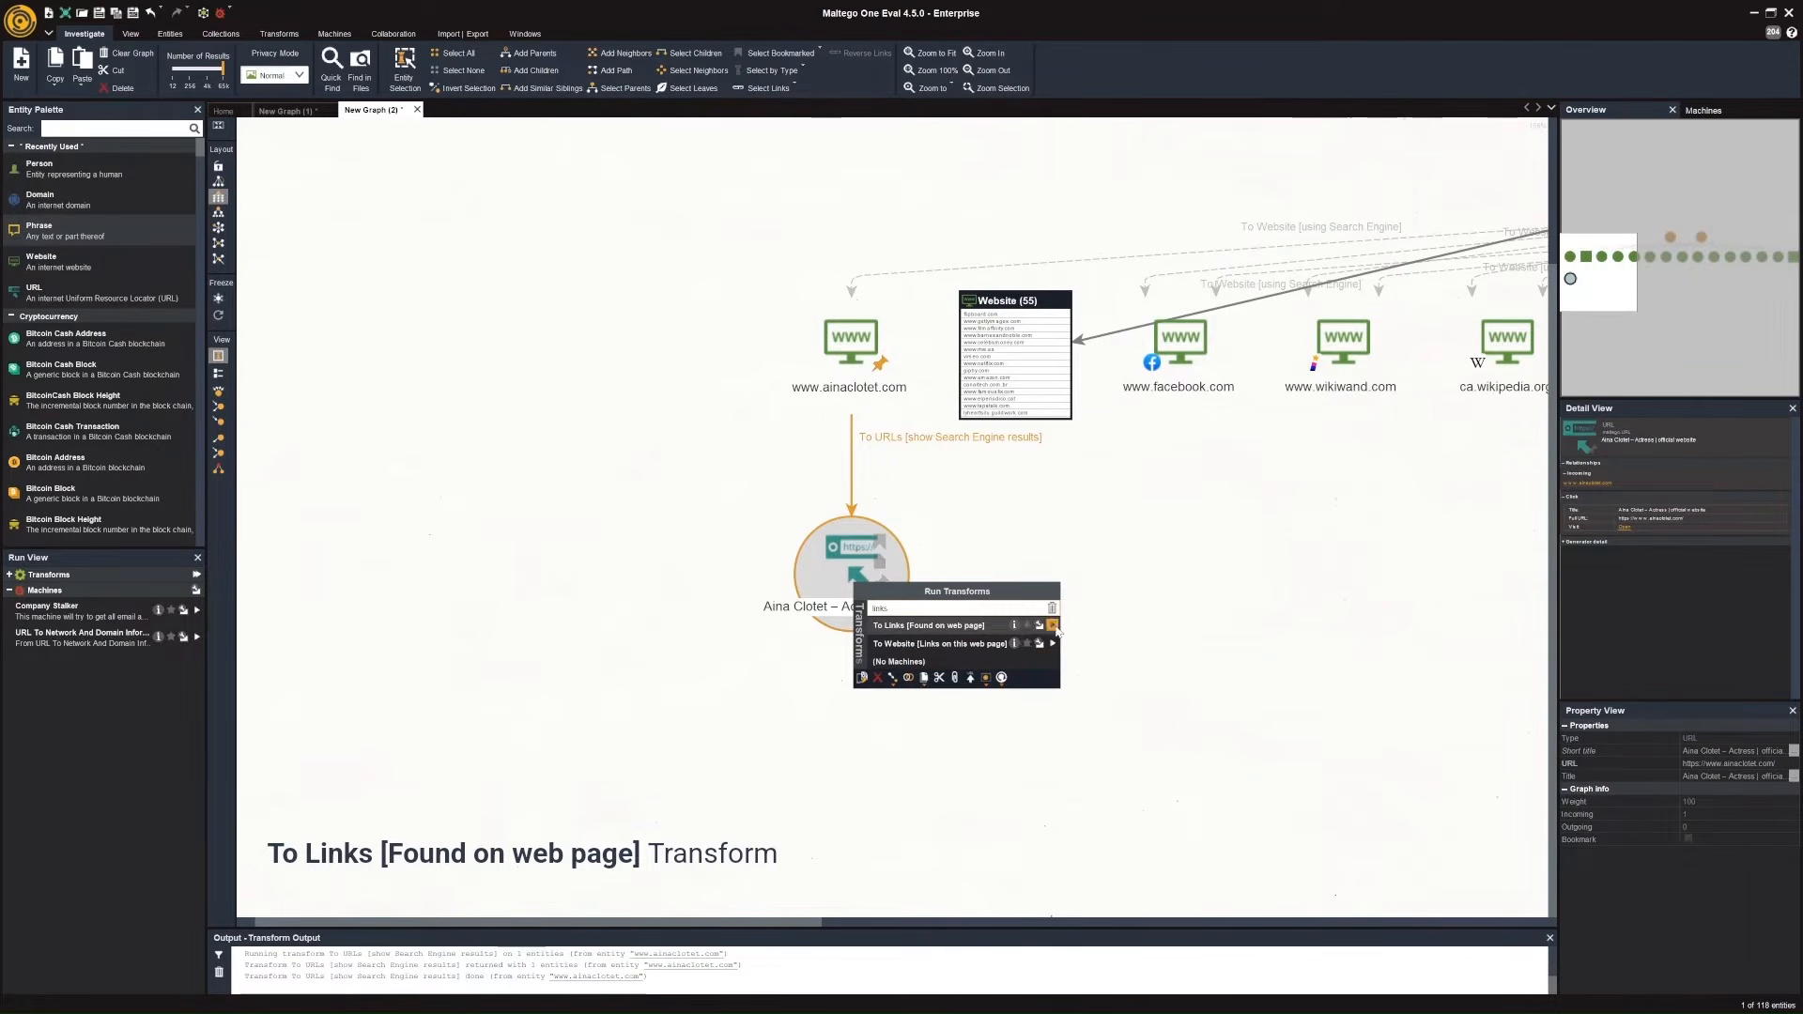
pyautogui.press('Return')
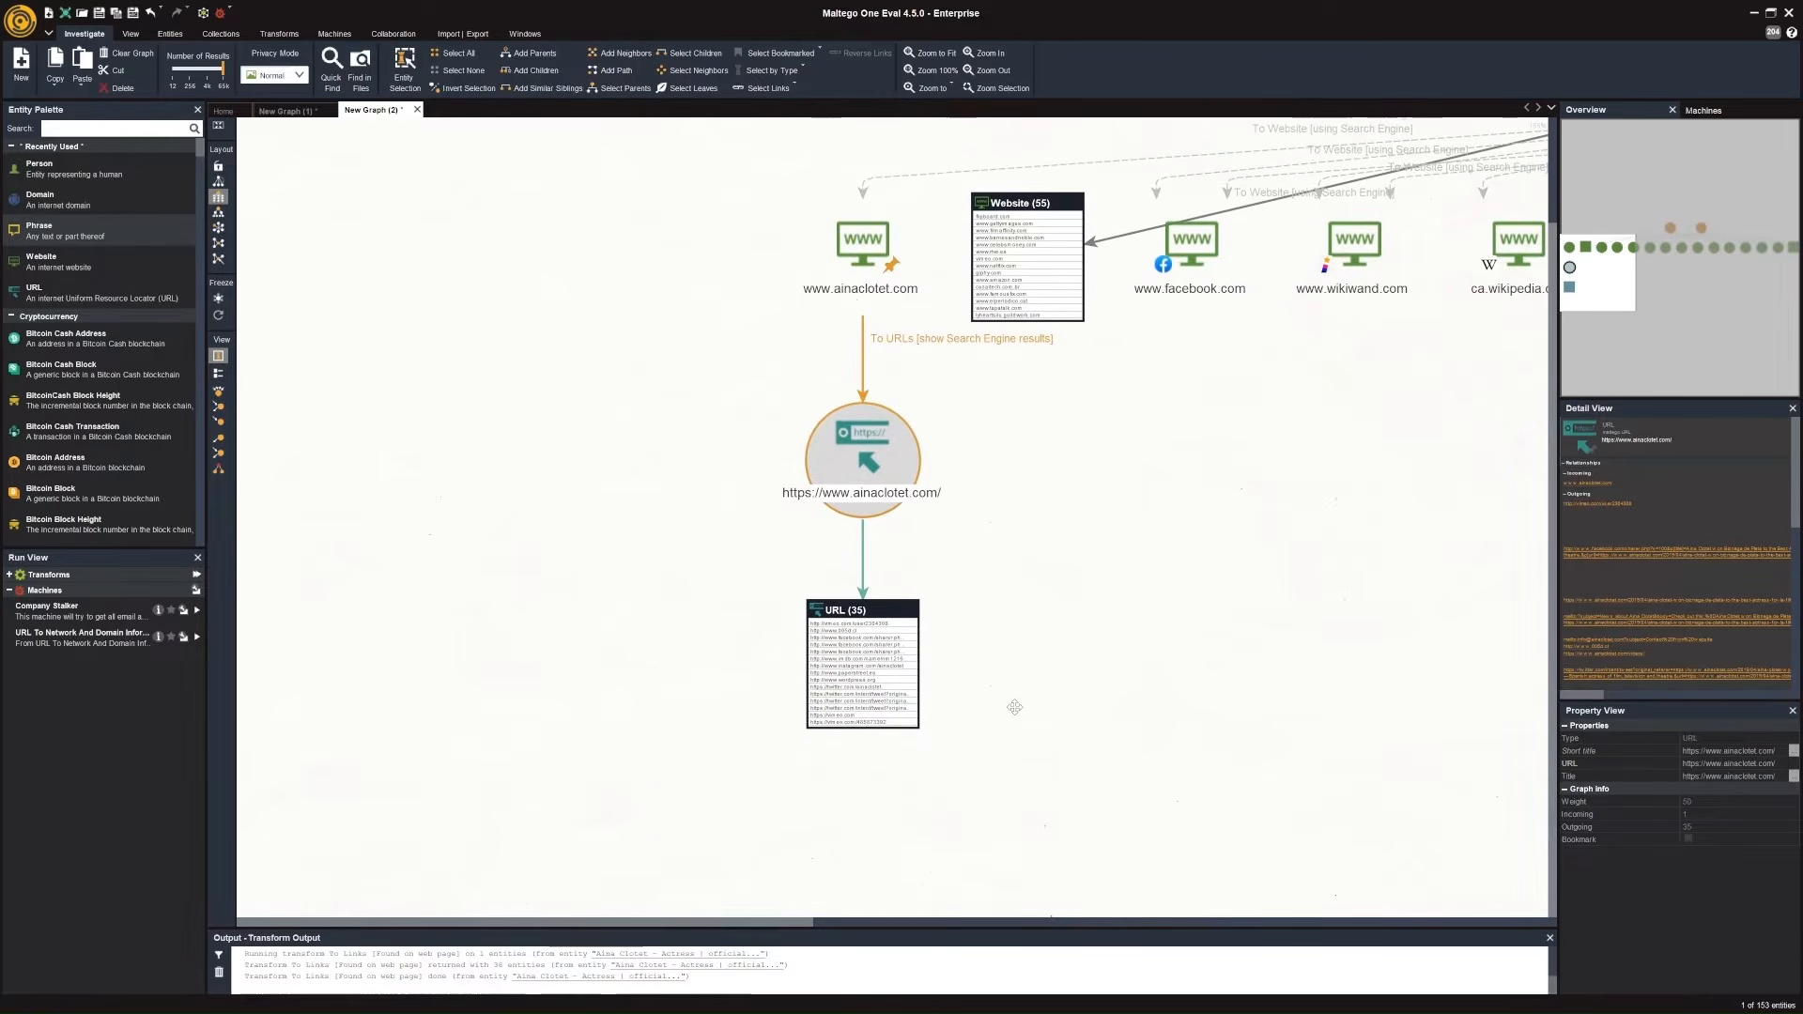
pyautogui.click(870, 703)
pyautogui.scroll(2, 871, 703)
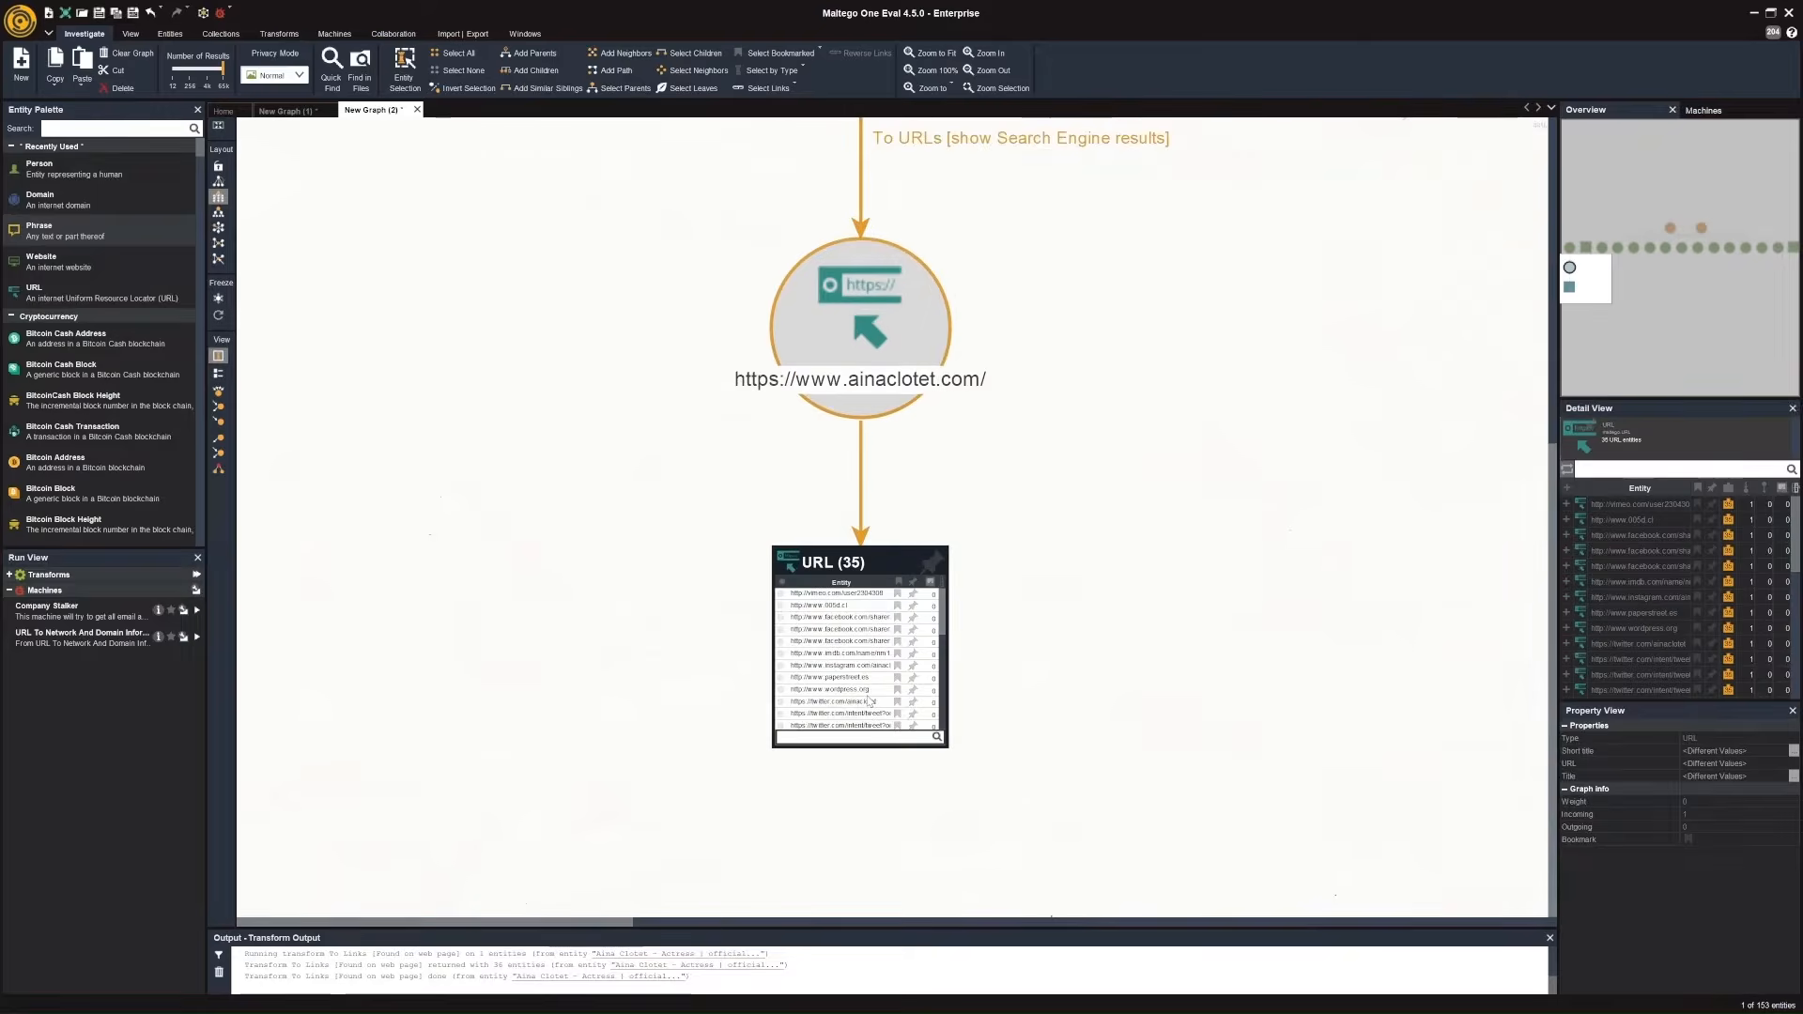
pyautogui.moveTo(950, 634); pyautogui.dragTo(951, 699)
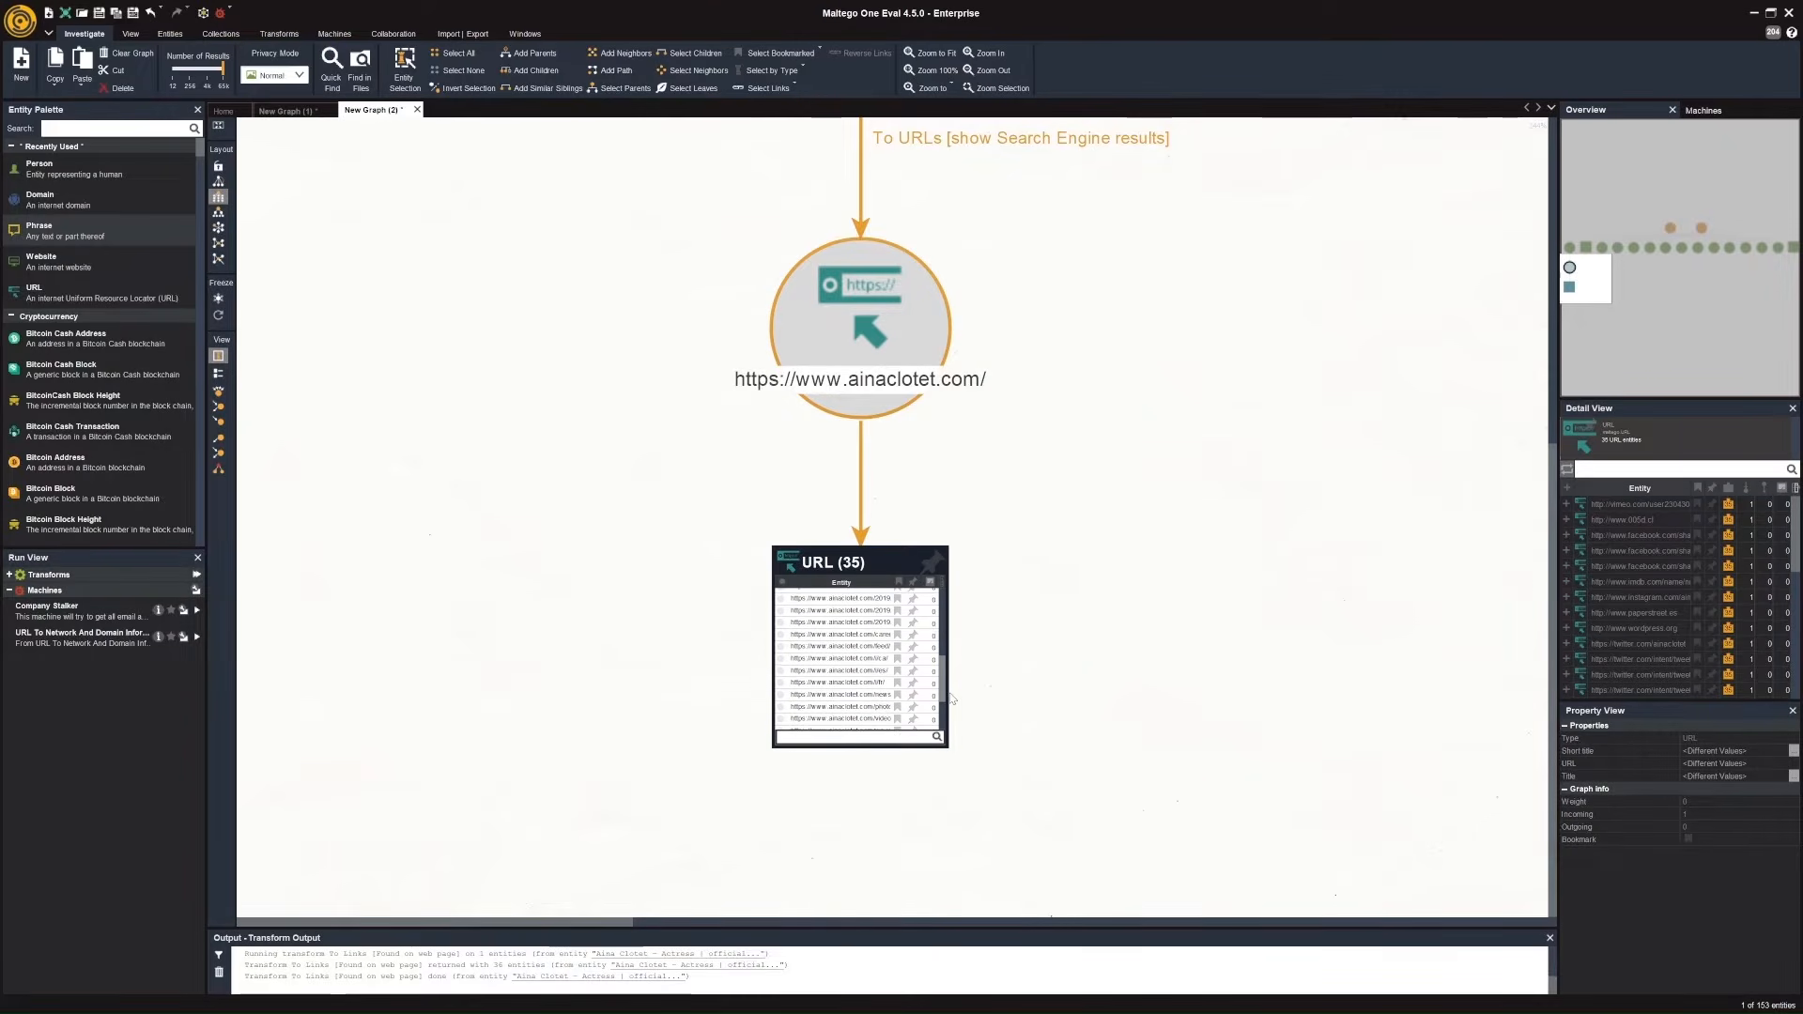
pyautogui.click(913, 671)
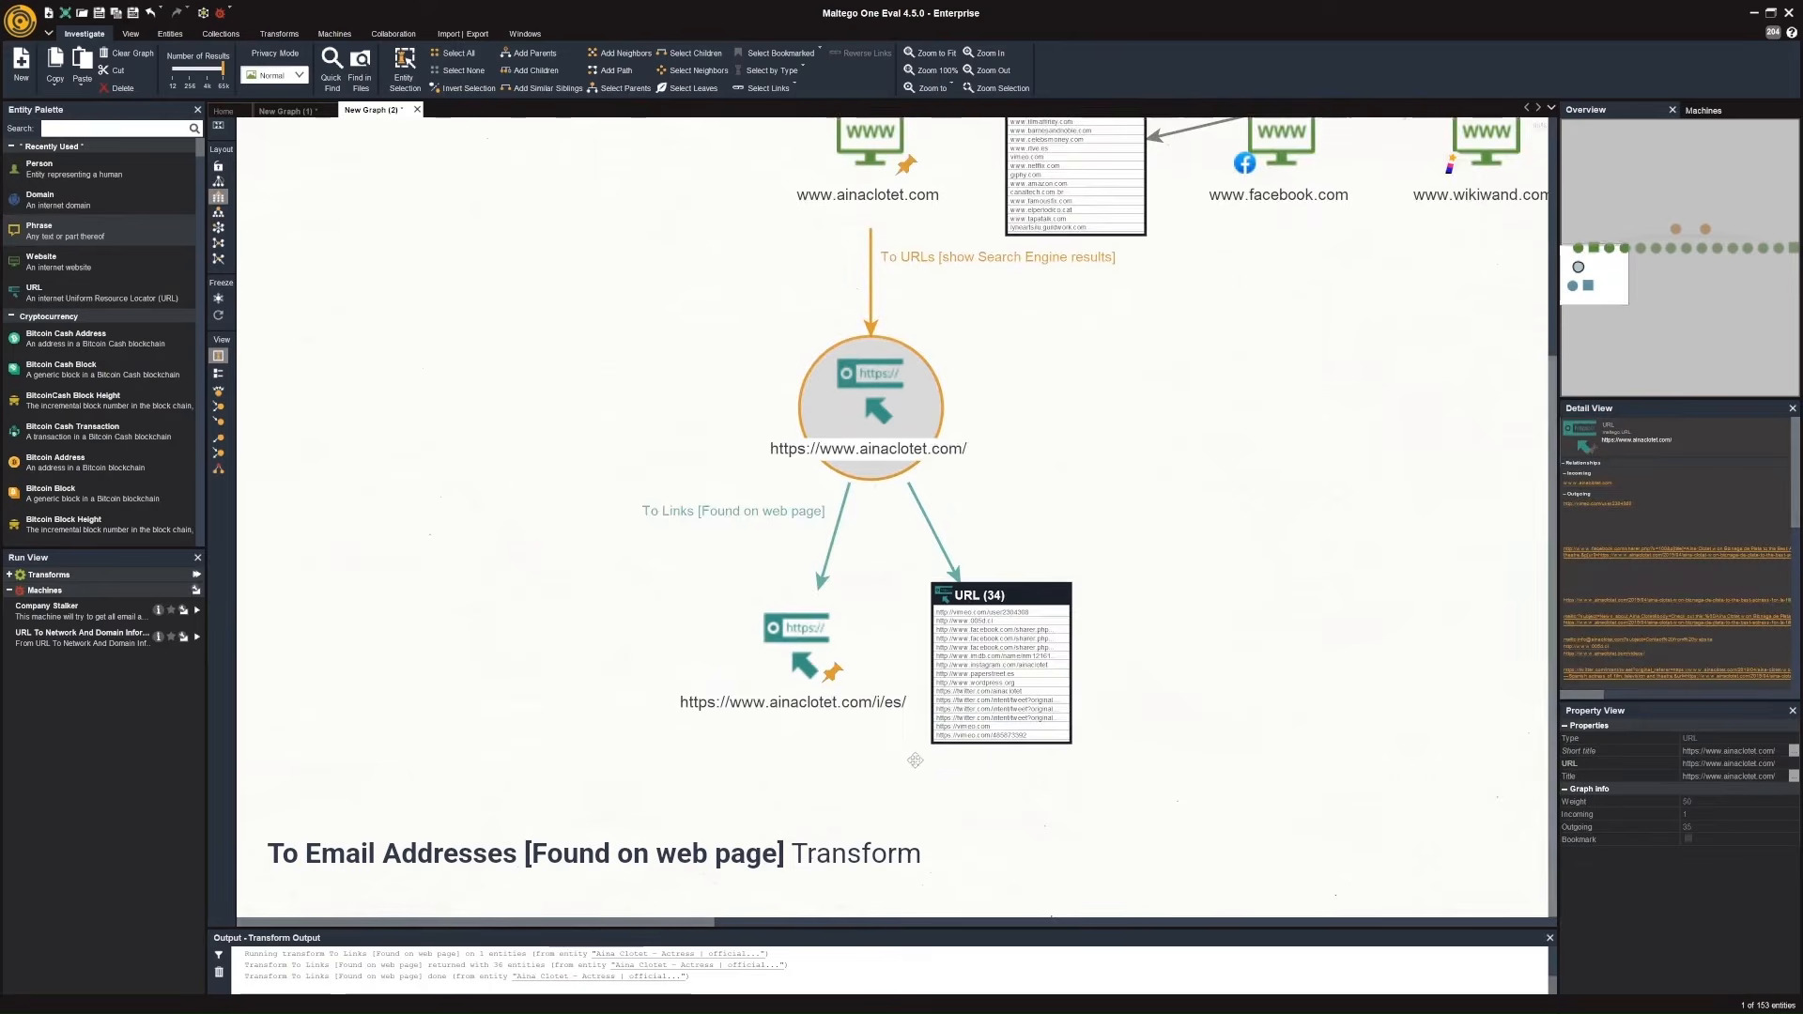
pyautogui.click(793, 528)
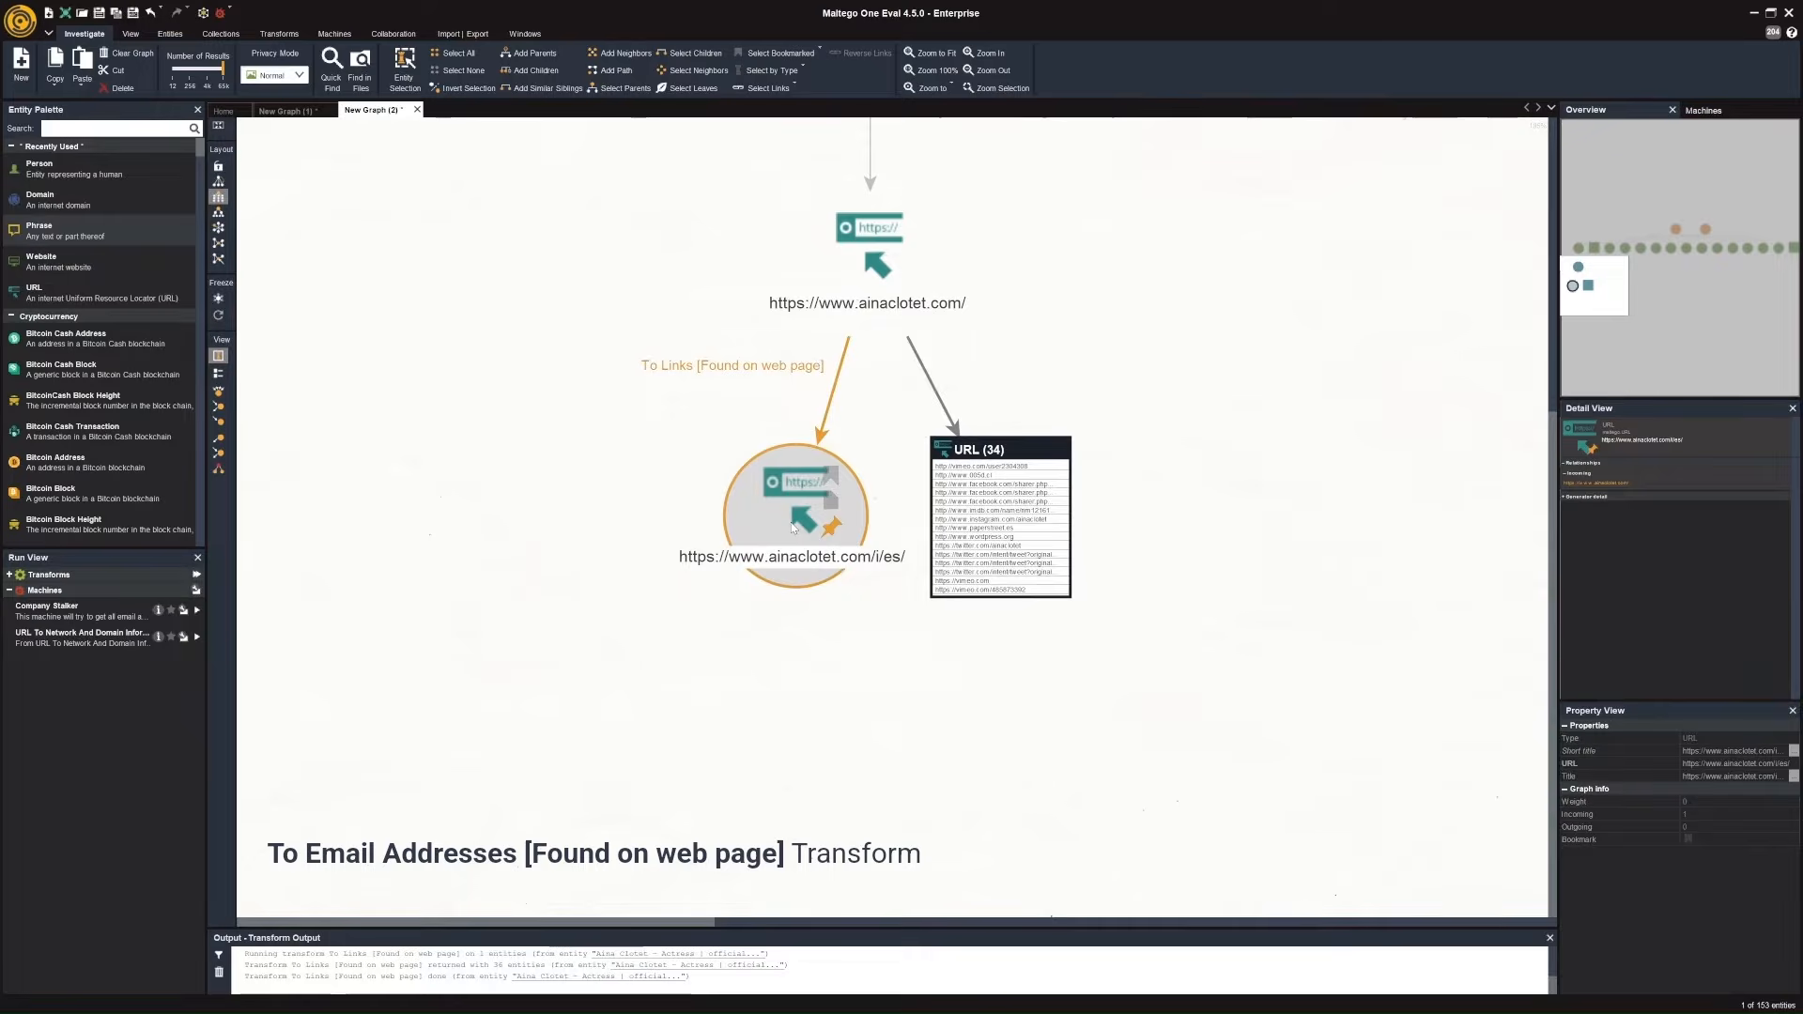
pyautogui.rightClick(791, 523)
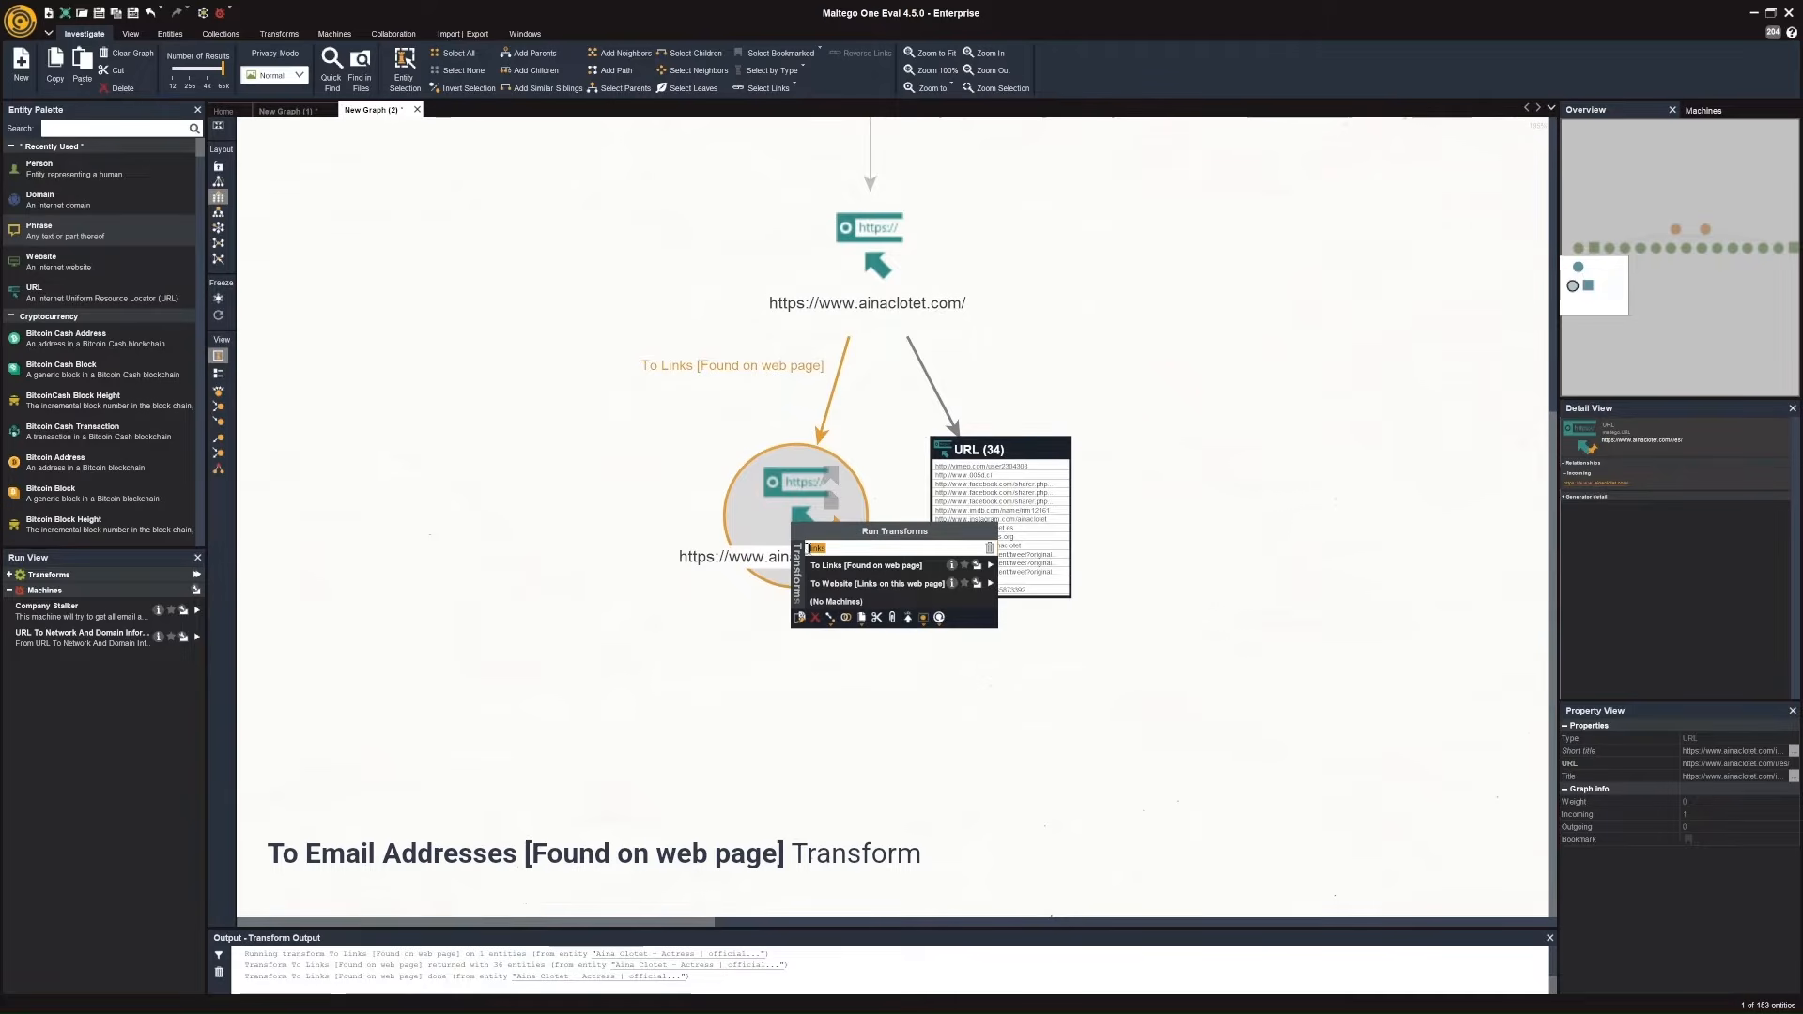
pyautogui.write('email')
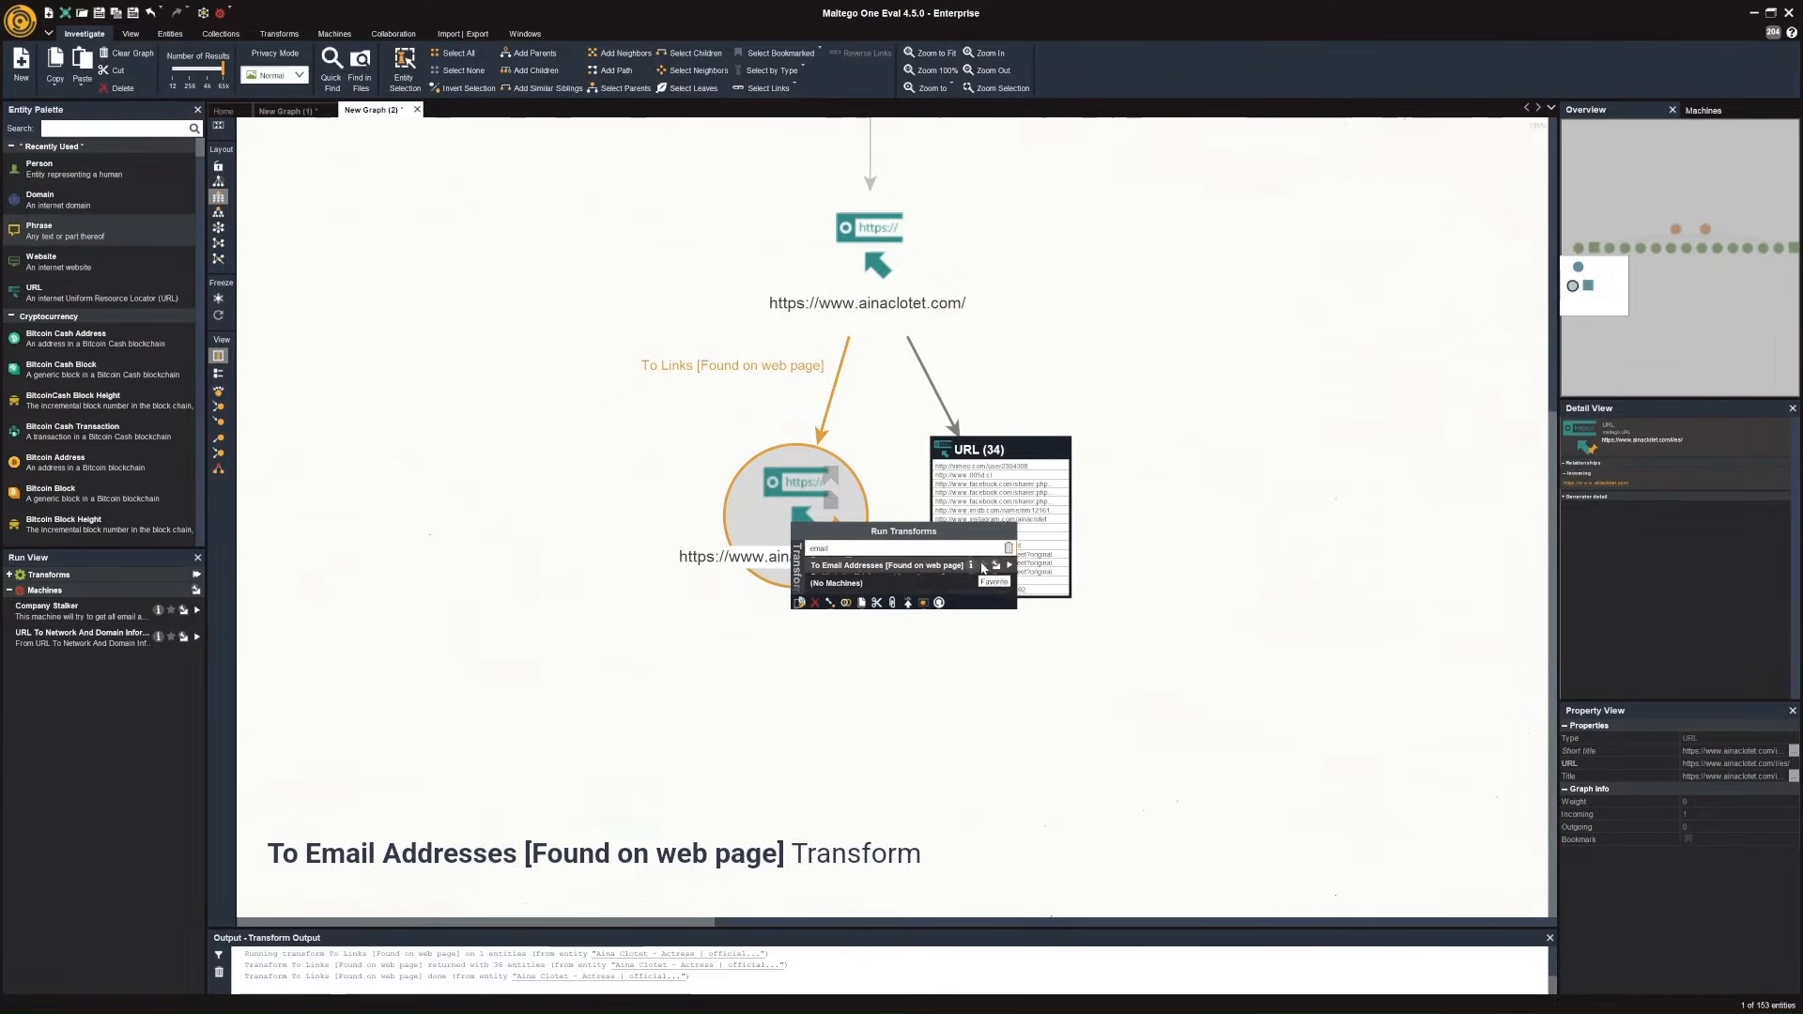
pyautogui.click(1013, 567)
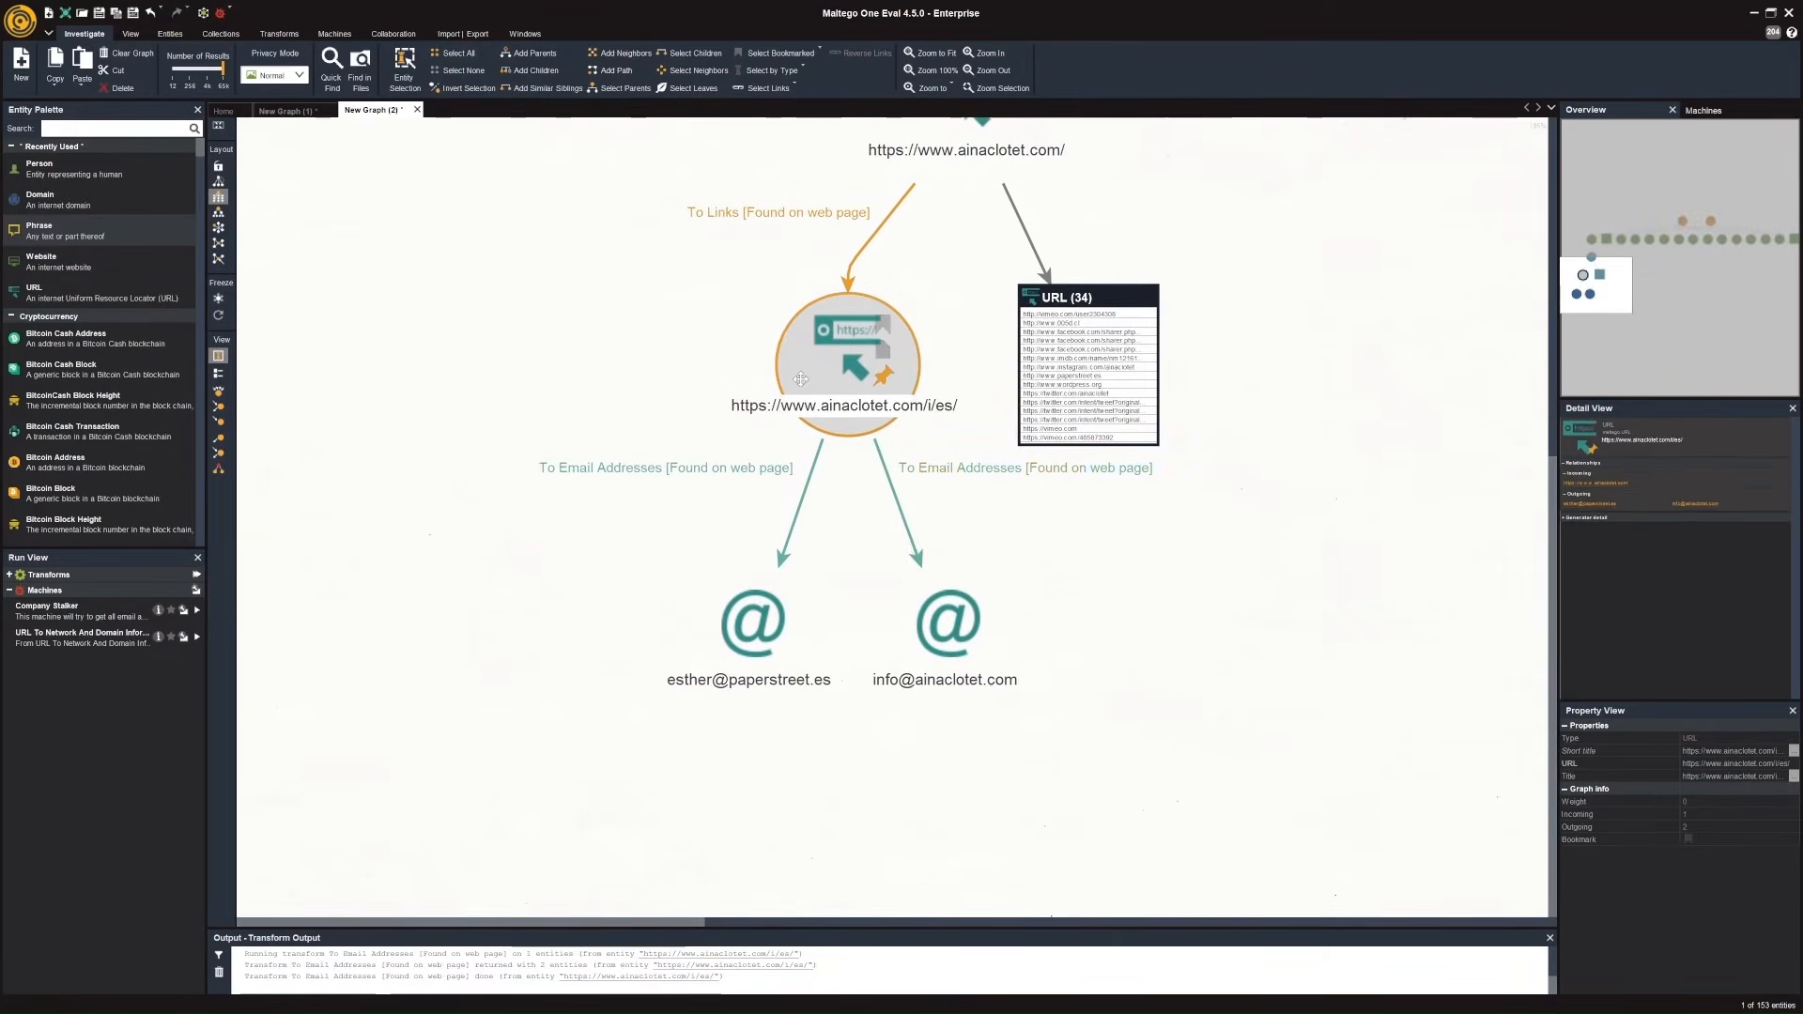
pyautogui.rightClick(800, 378)
pyautogui.moveTo(846, 406); pyautogui.dragTo(803, 404)
pyautogui.write('phone')
pyautogui.click(1036, 423)
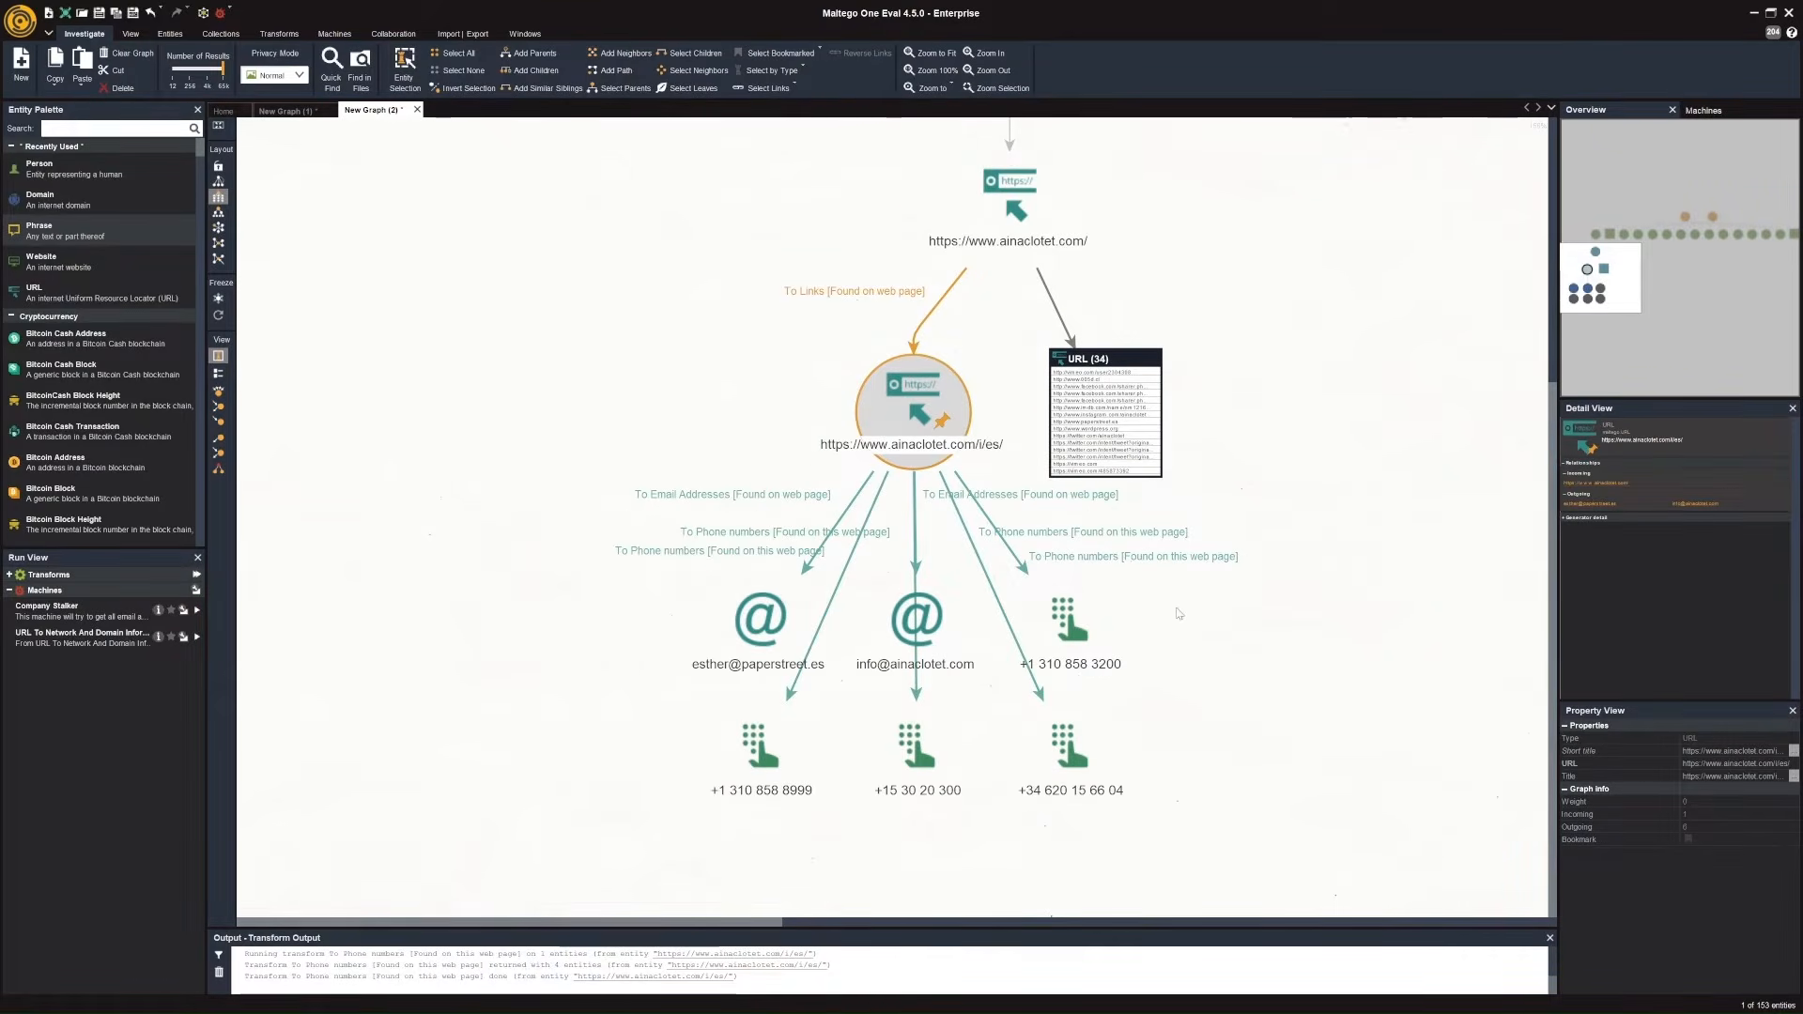
pyautogui.click(1246, 653)
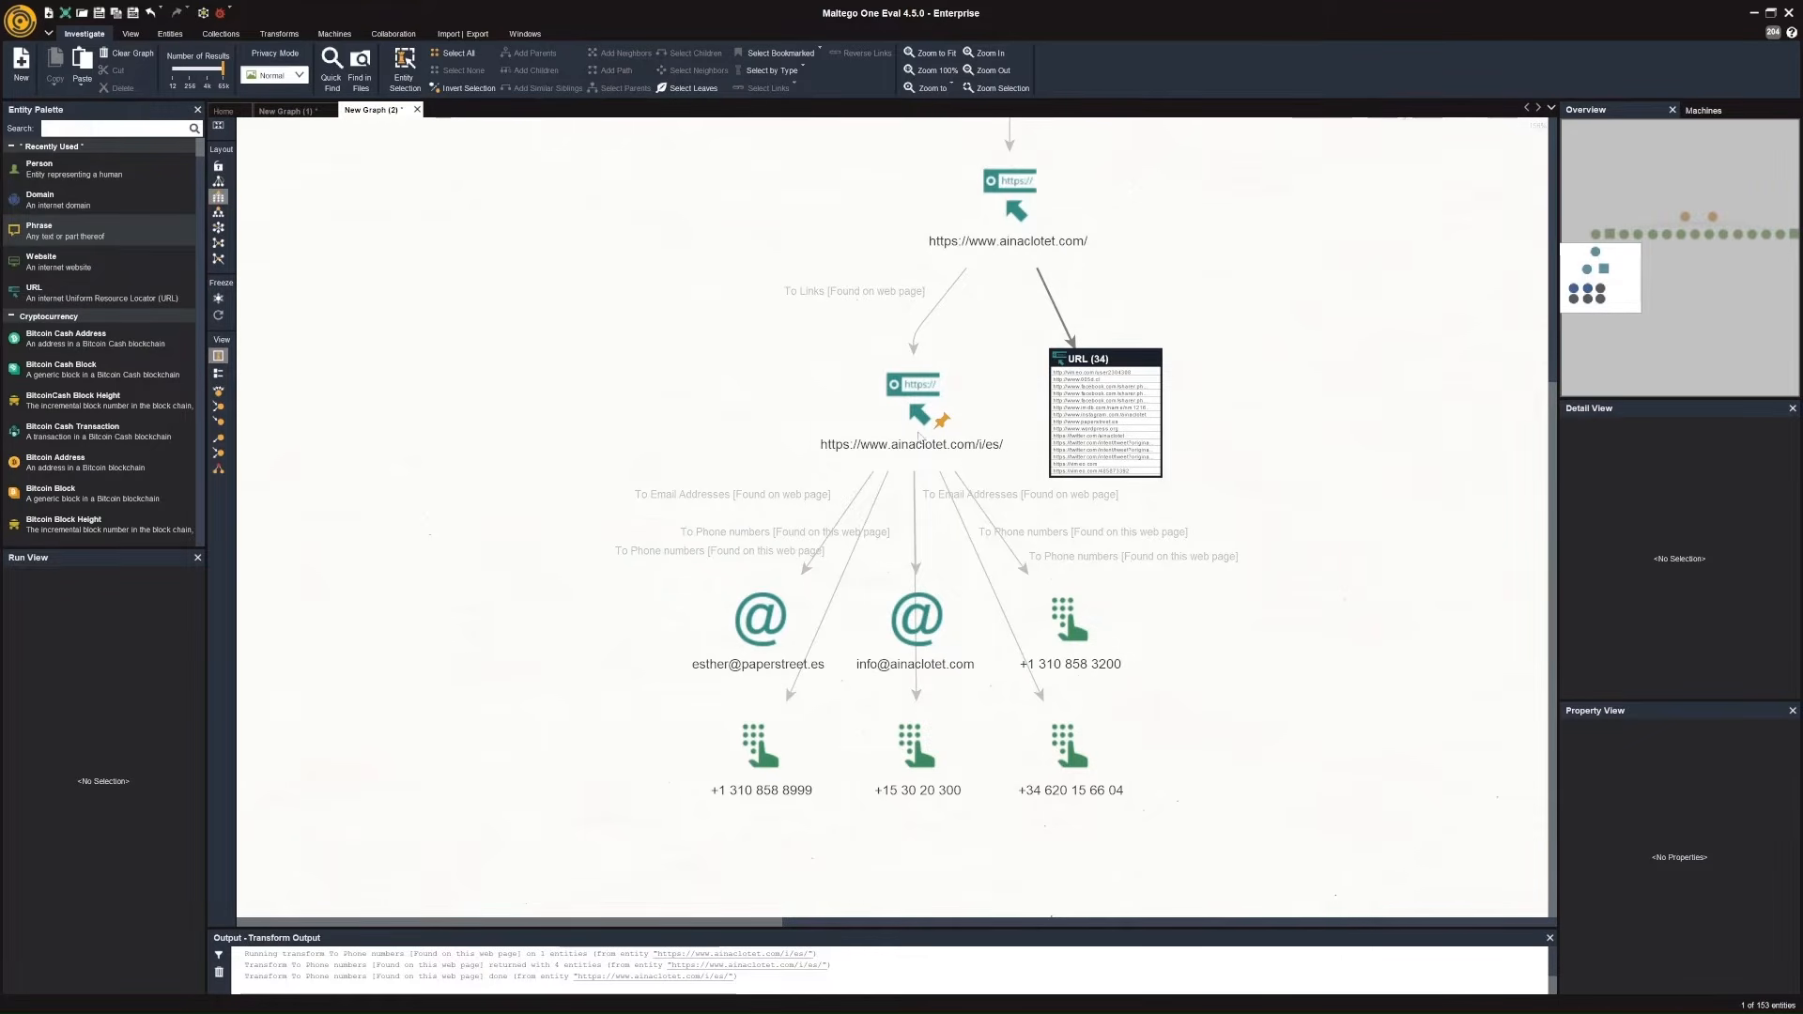
pyautogui.click(920, 411)
pyautogui.doubleClick(918, 410)
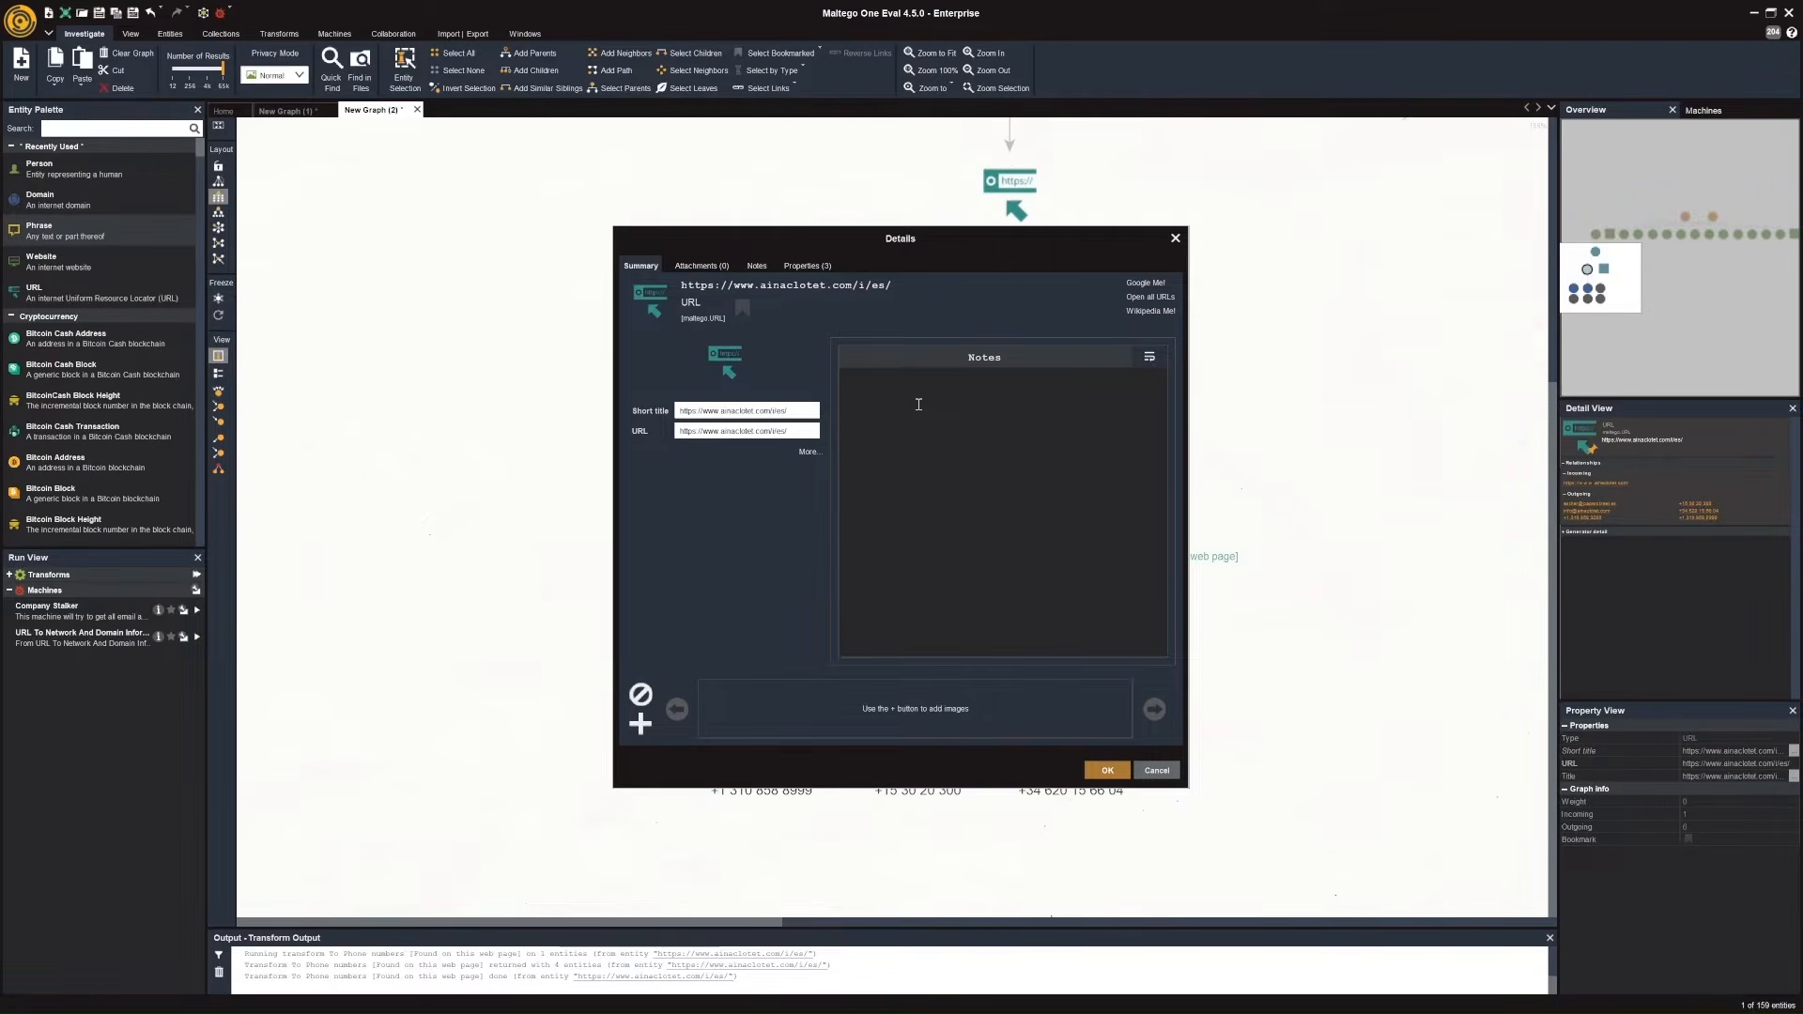
pyautogui.click(1151, 296)
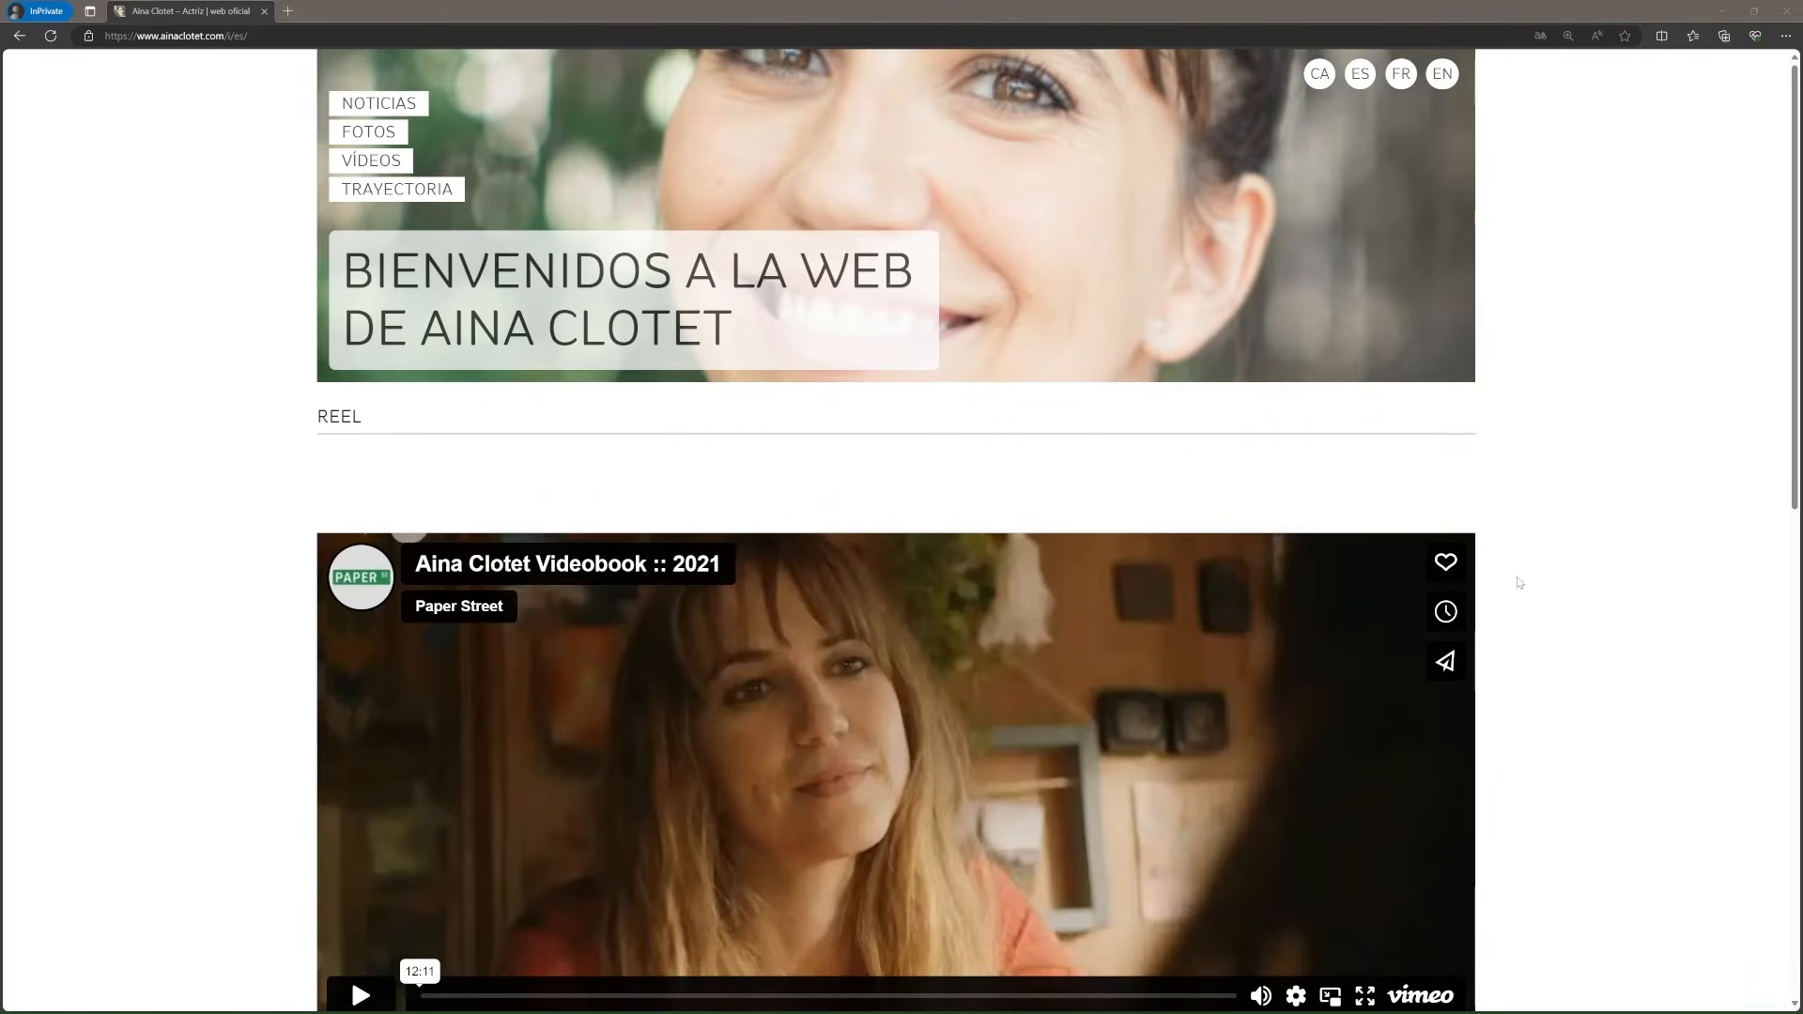
pyautogui.scroll(-5, 1519, 583)
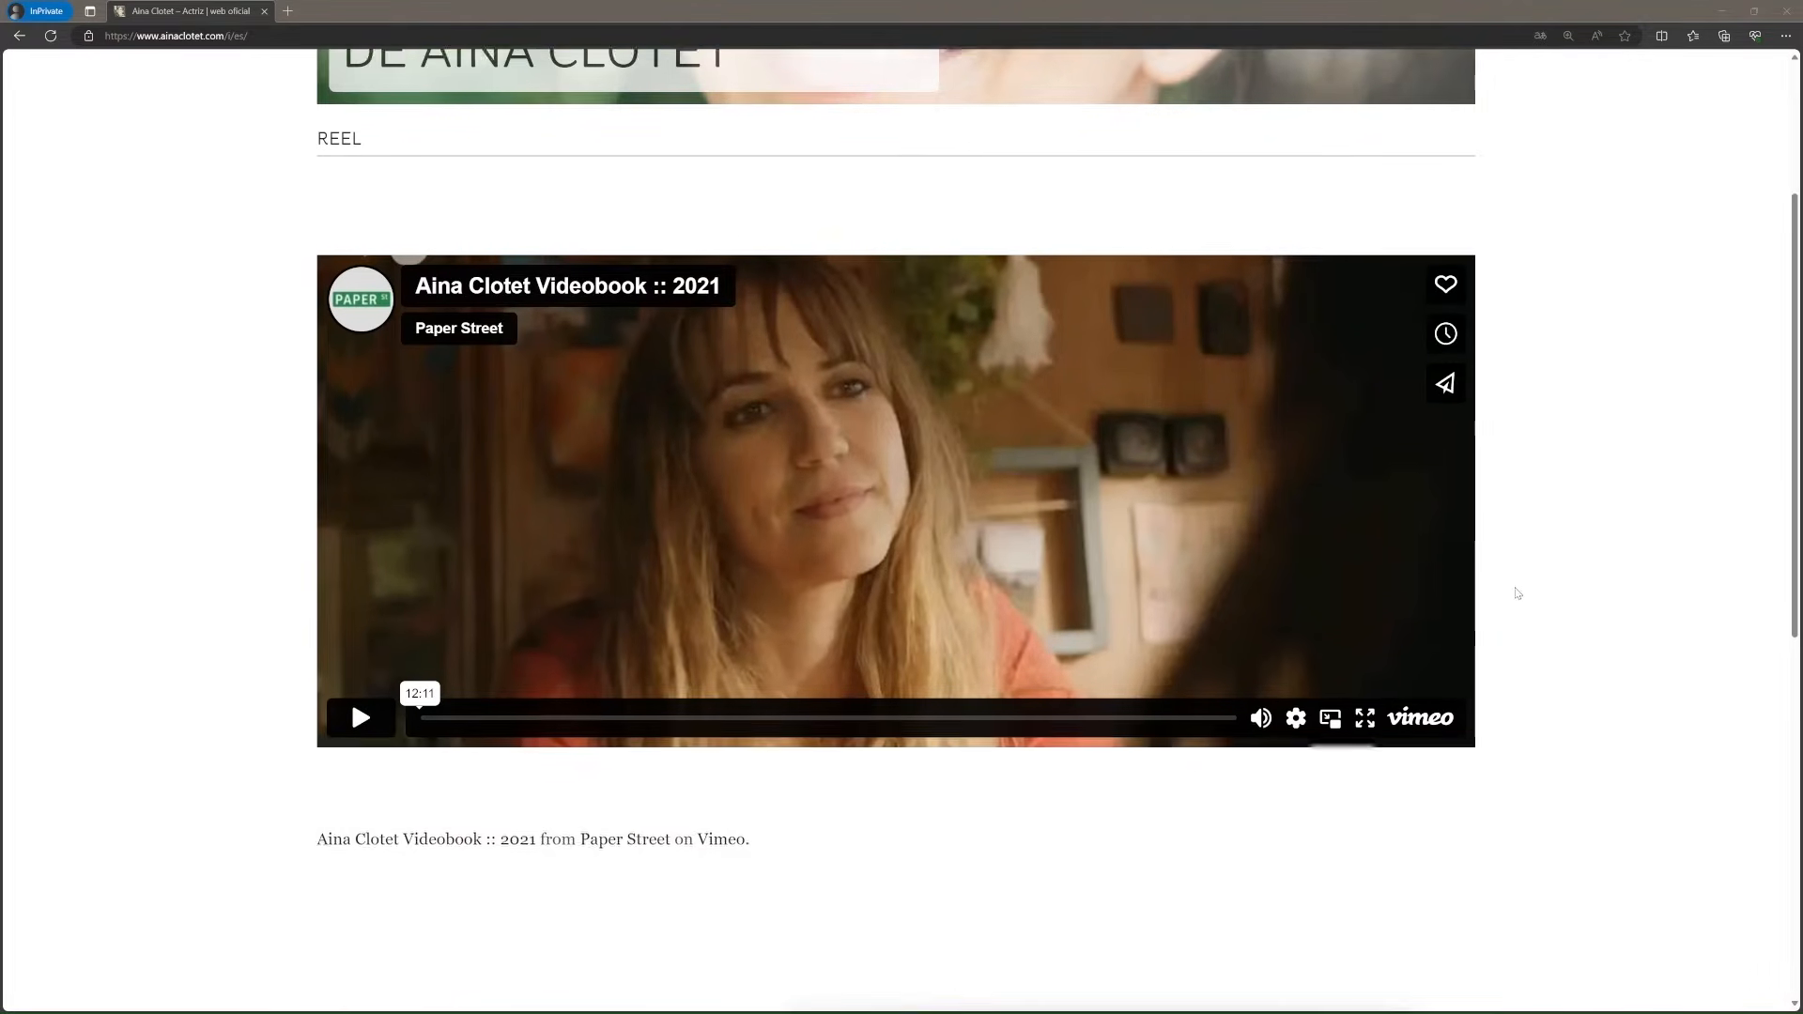
pyautogui.scroll(-7, 1519, 594)
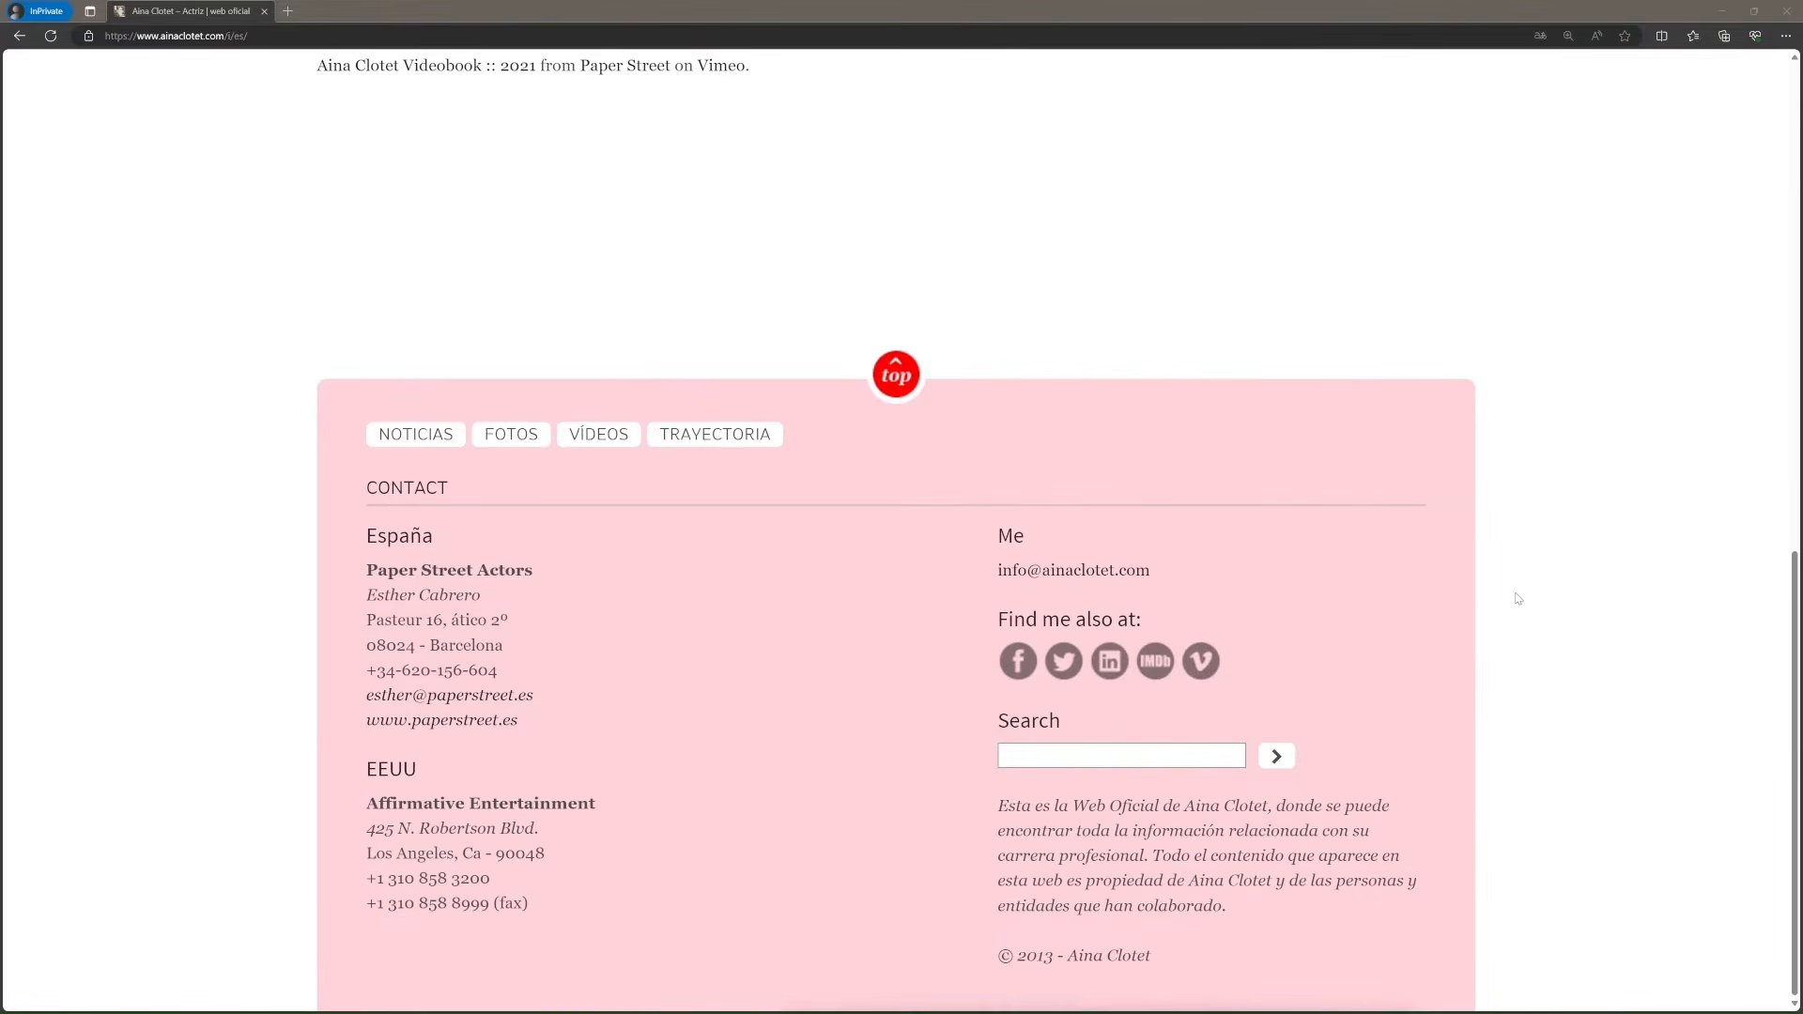
pyautogui.moveTo(558, 729); pyautogui.dragTo(348, 646)
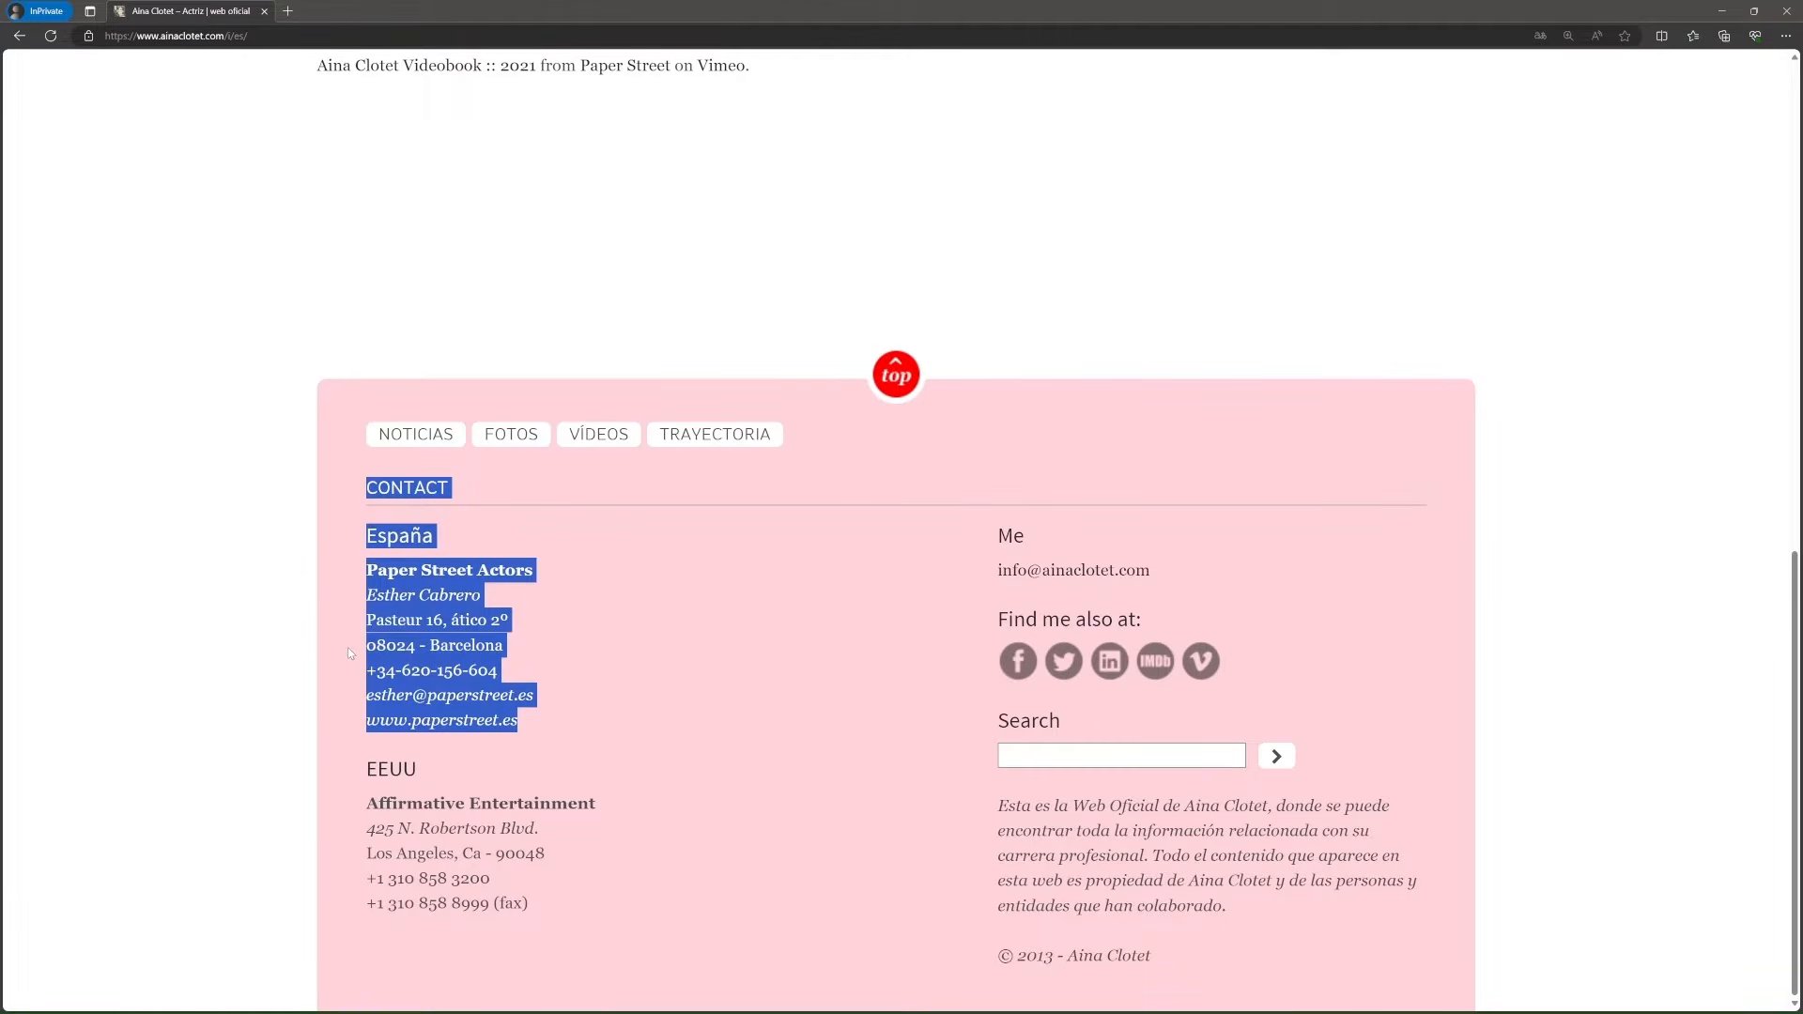
pyautogui.click(719, 737)
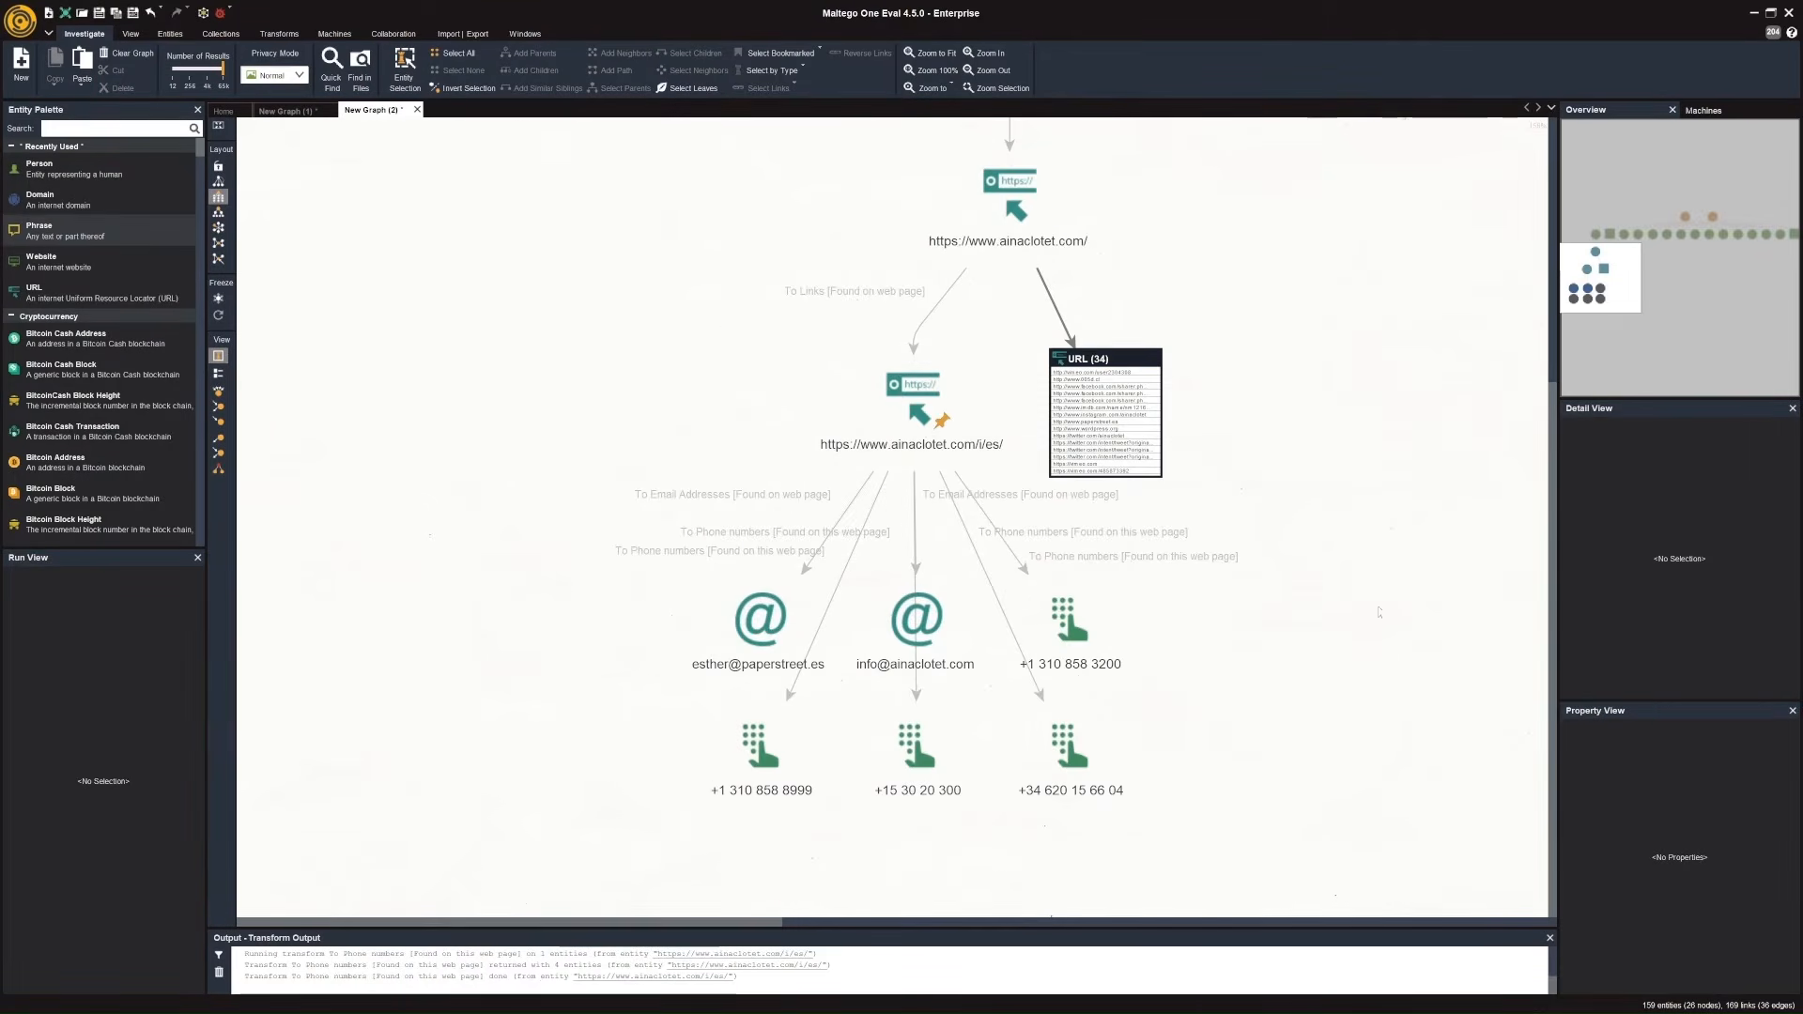
# Back in the Maltego graph, run the To URLs [show Search Engine results] transform on the ca.wikipedia.org website entity.
pyautogui.middleClick(1417, 529)
pyautogui.moveTo(1406, 494); pyautogui.dragTo(760, 631)
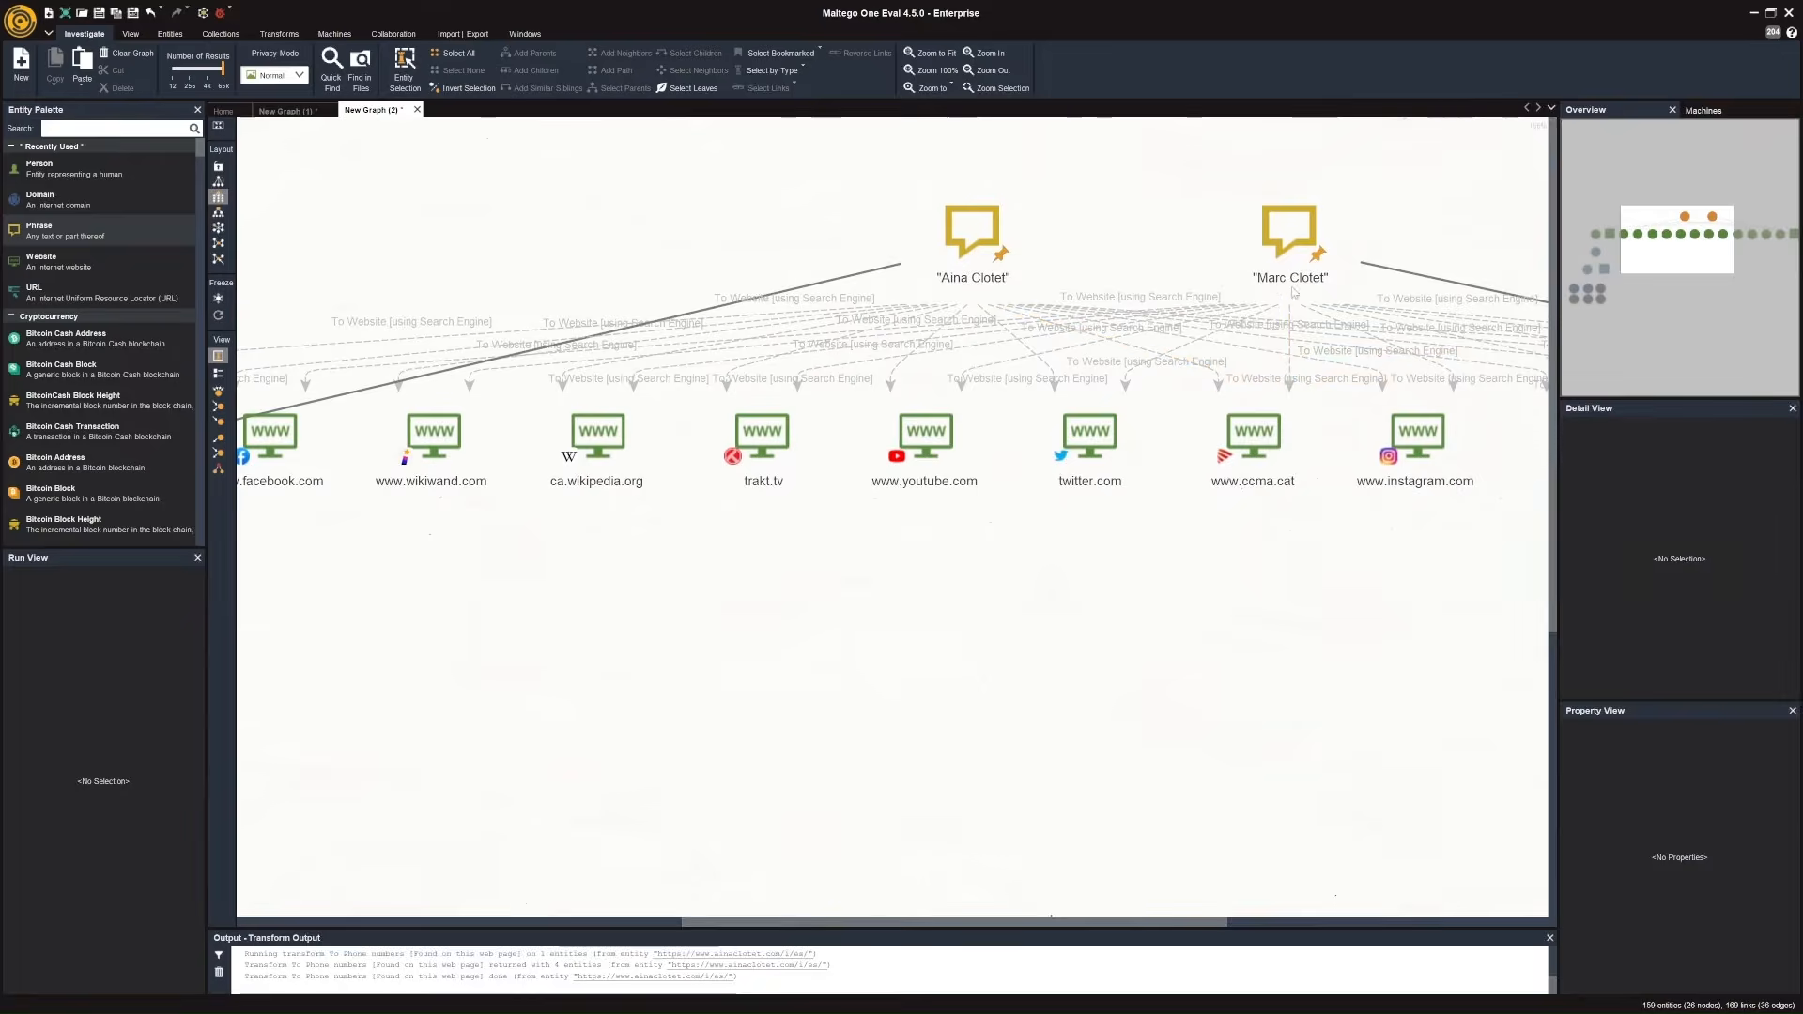
pyautogui.click(1292, 278)
pyautogui.click(601, 455)
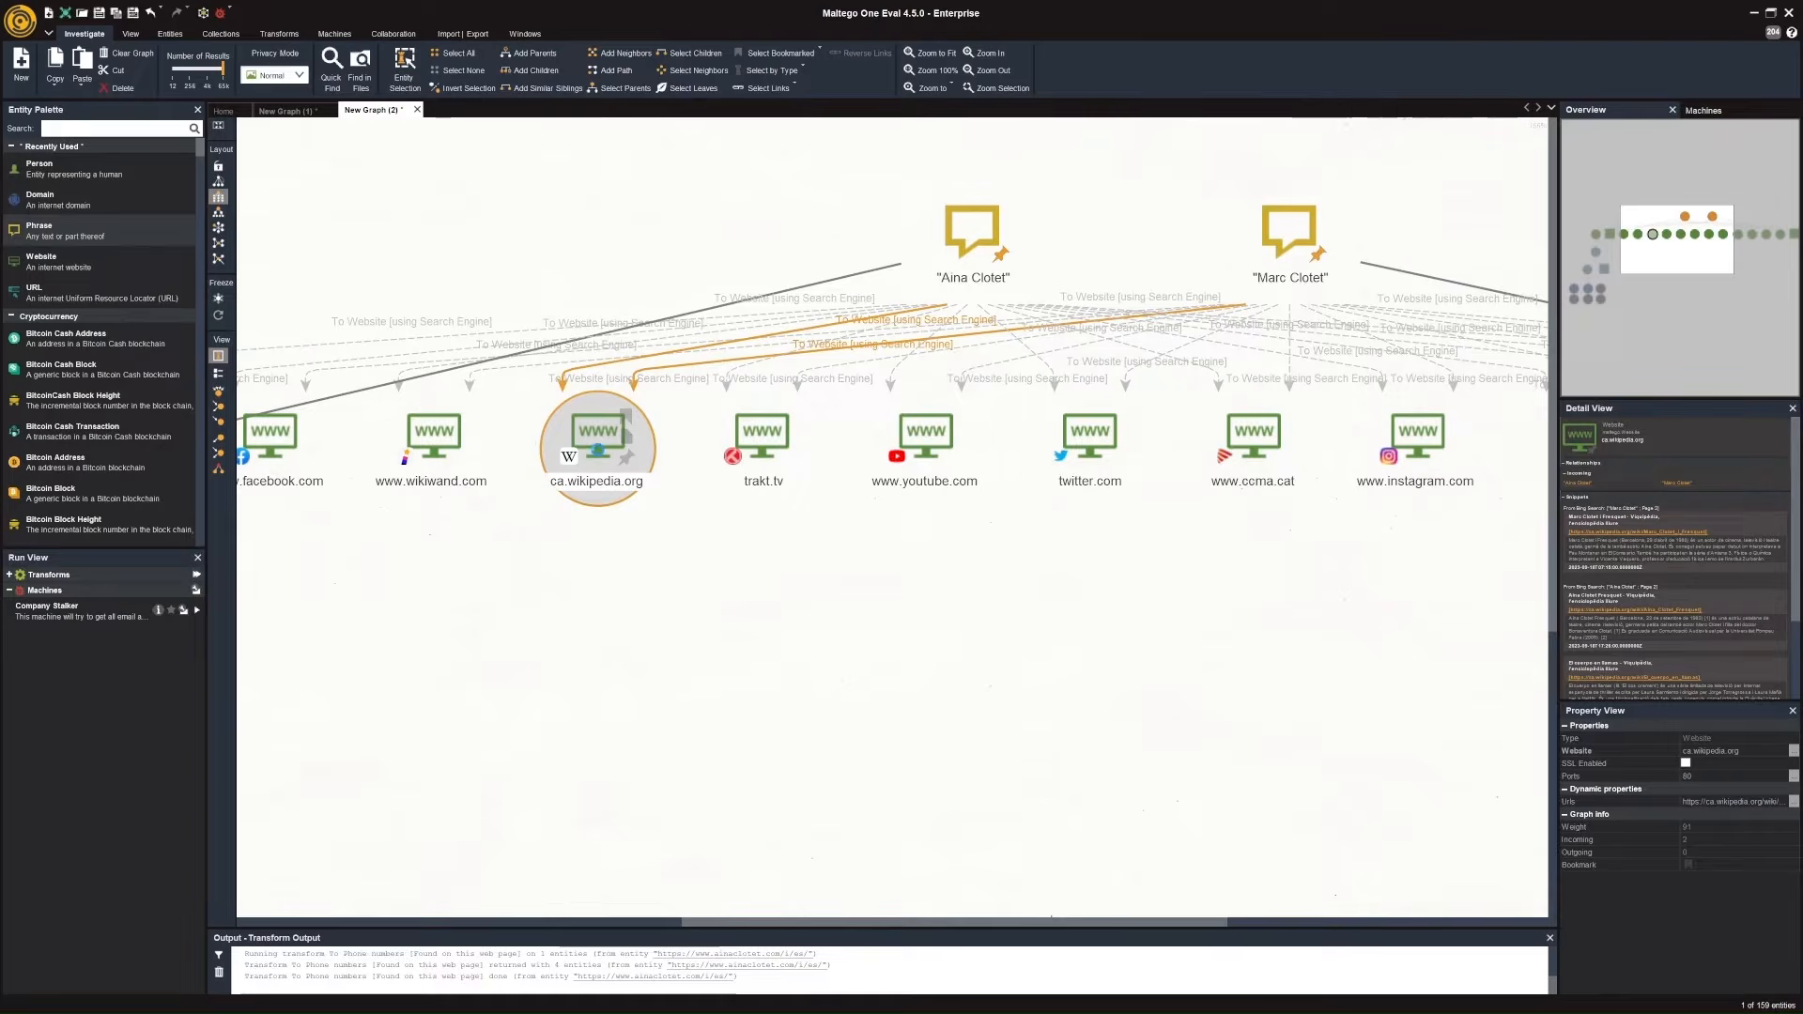
pyautogui.rightClick(598, 452)
pyautogui.write('phone')
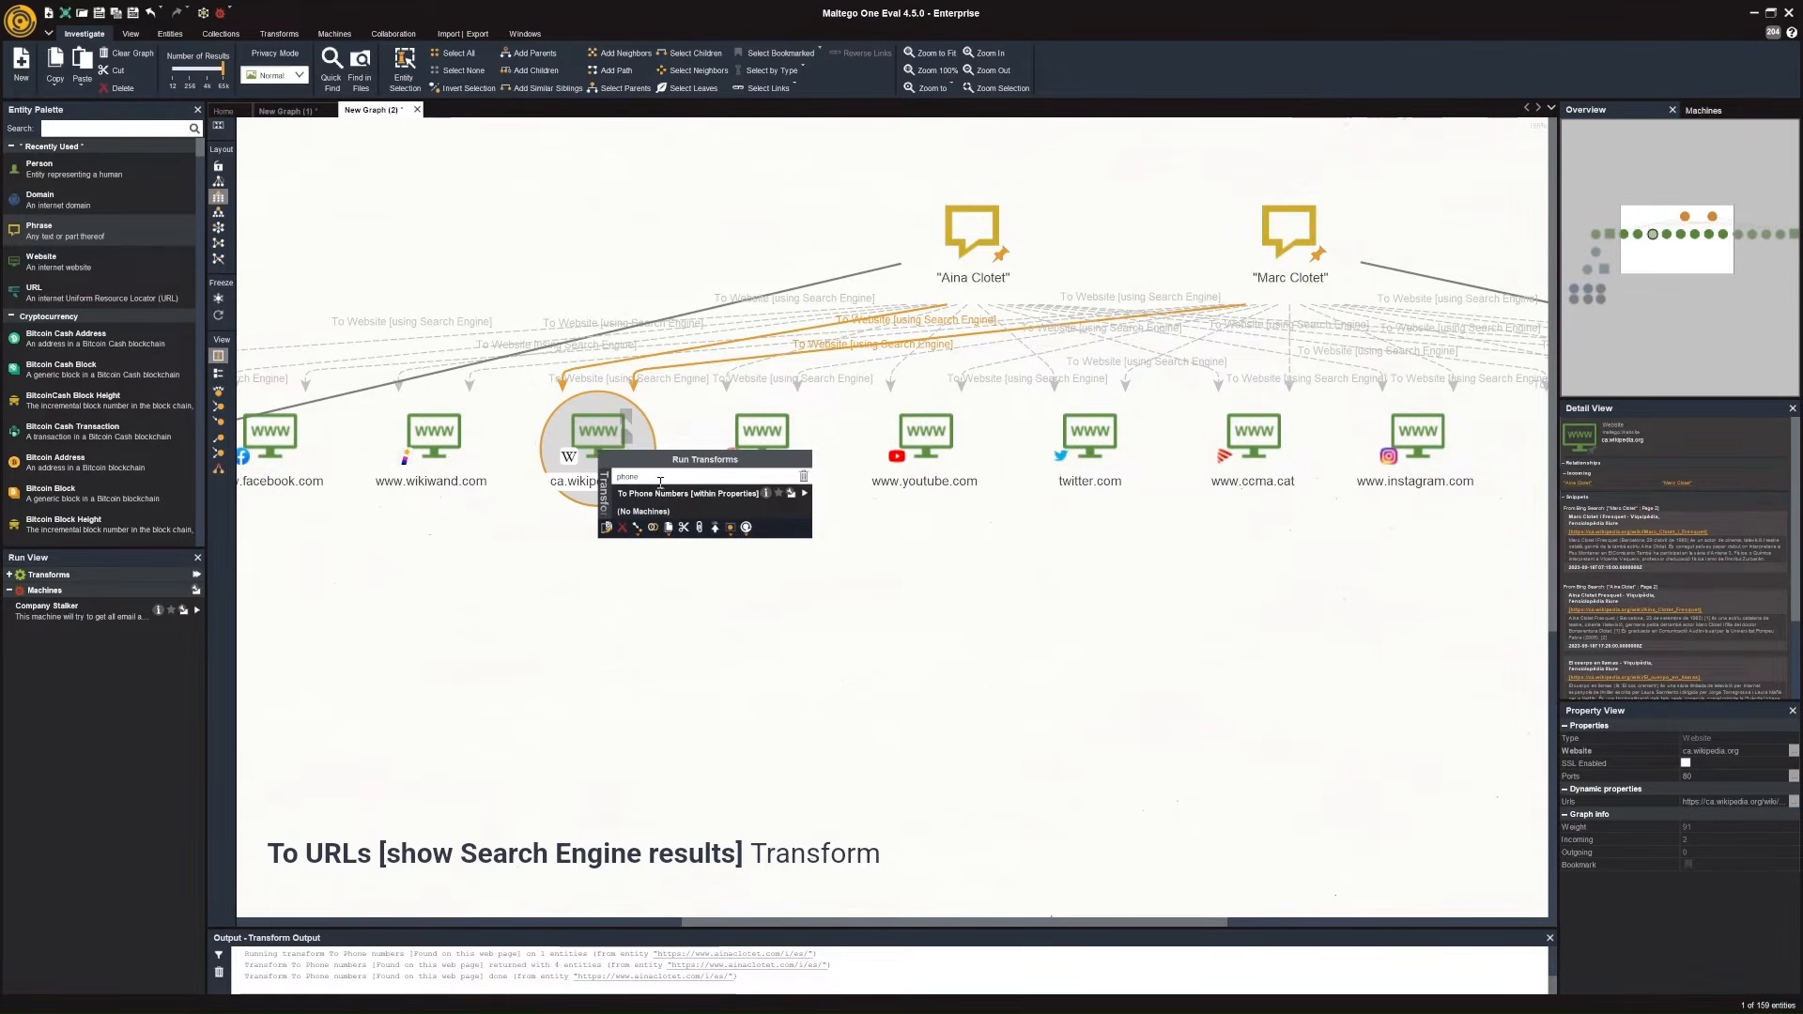
pyautogui.press('BackSpace')
pyautogui.press('BackSpace')
pyautogui.press('BackSpace')
pyautogui.press('BackSpace')
pyautogui.press('BackSpace')
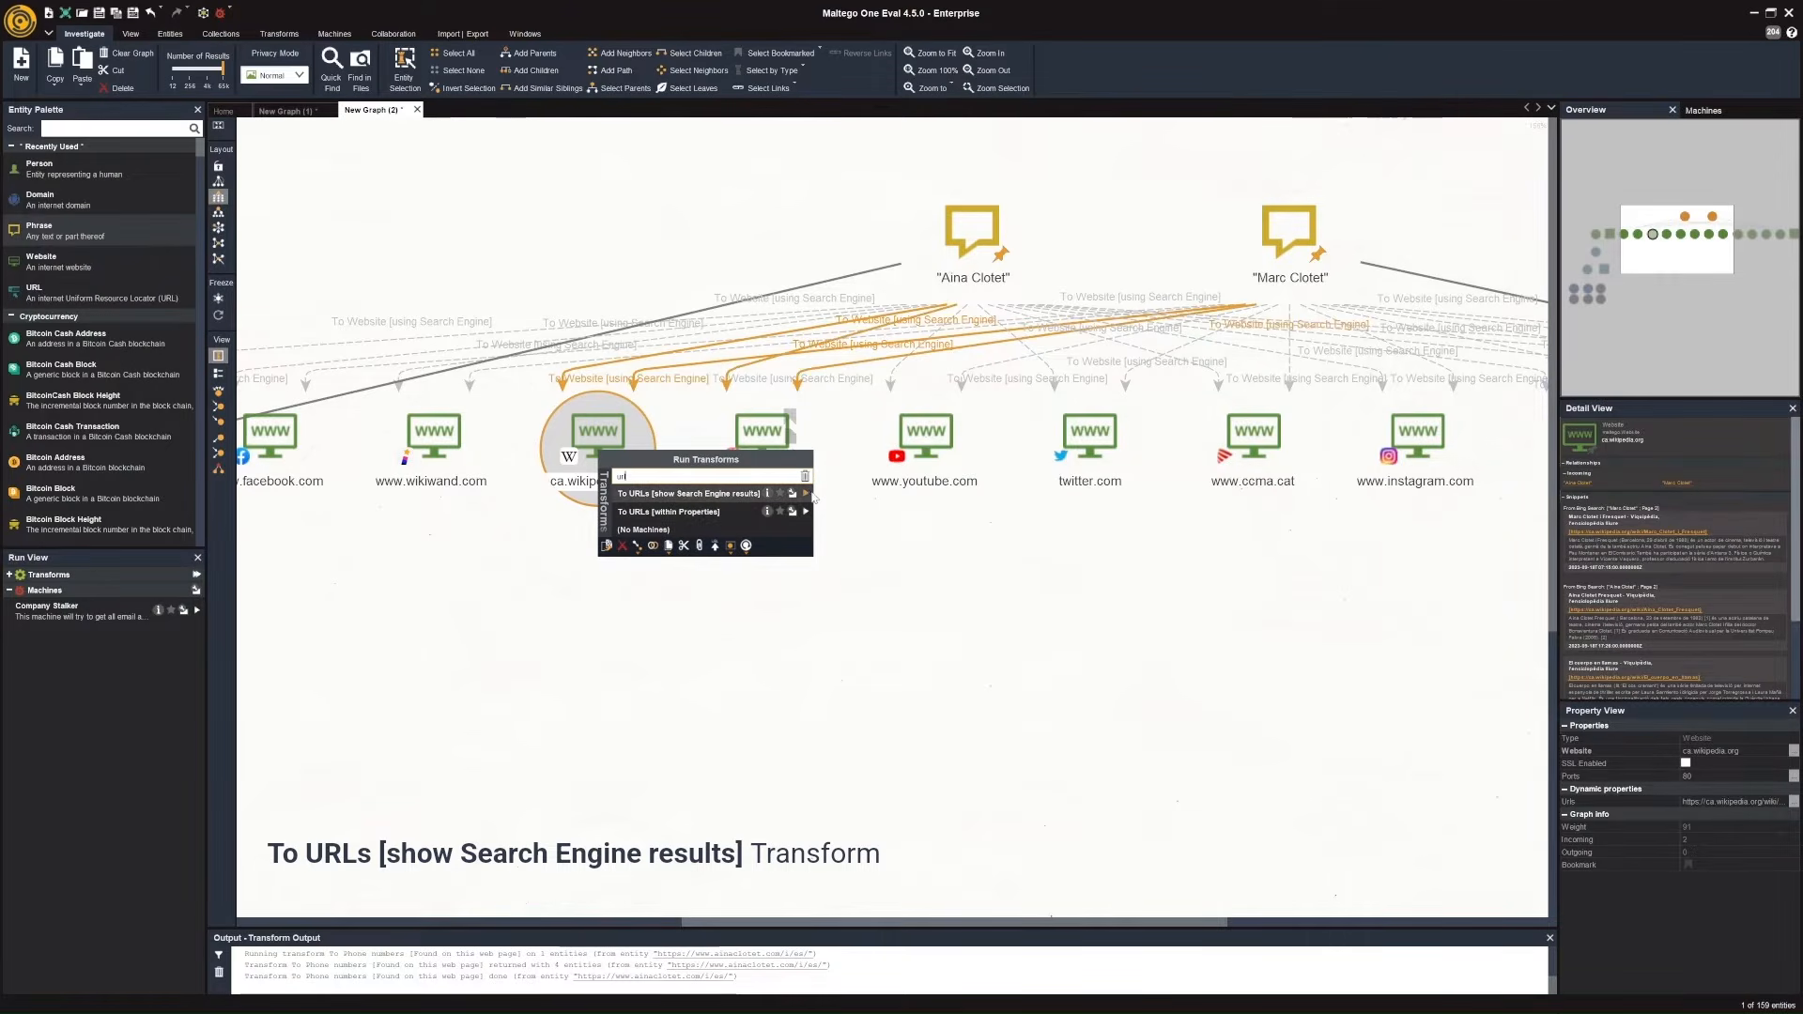
pyautogui.click(807, 494)
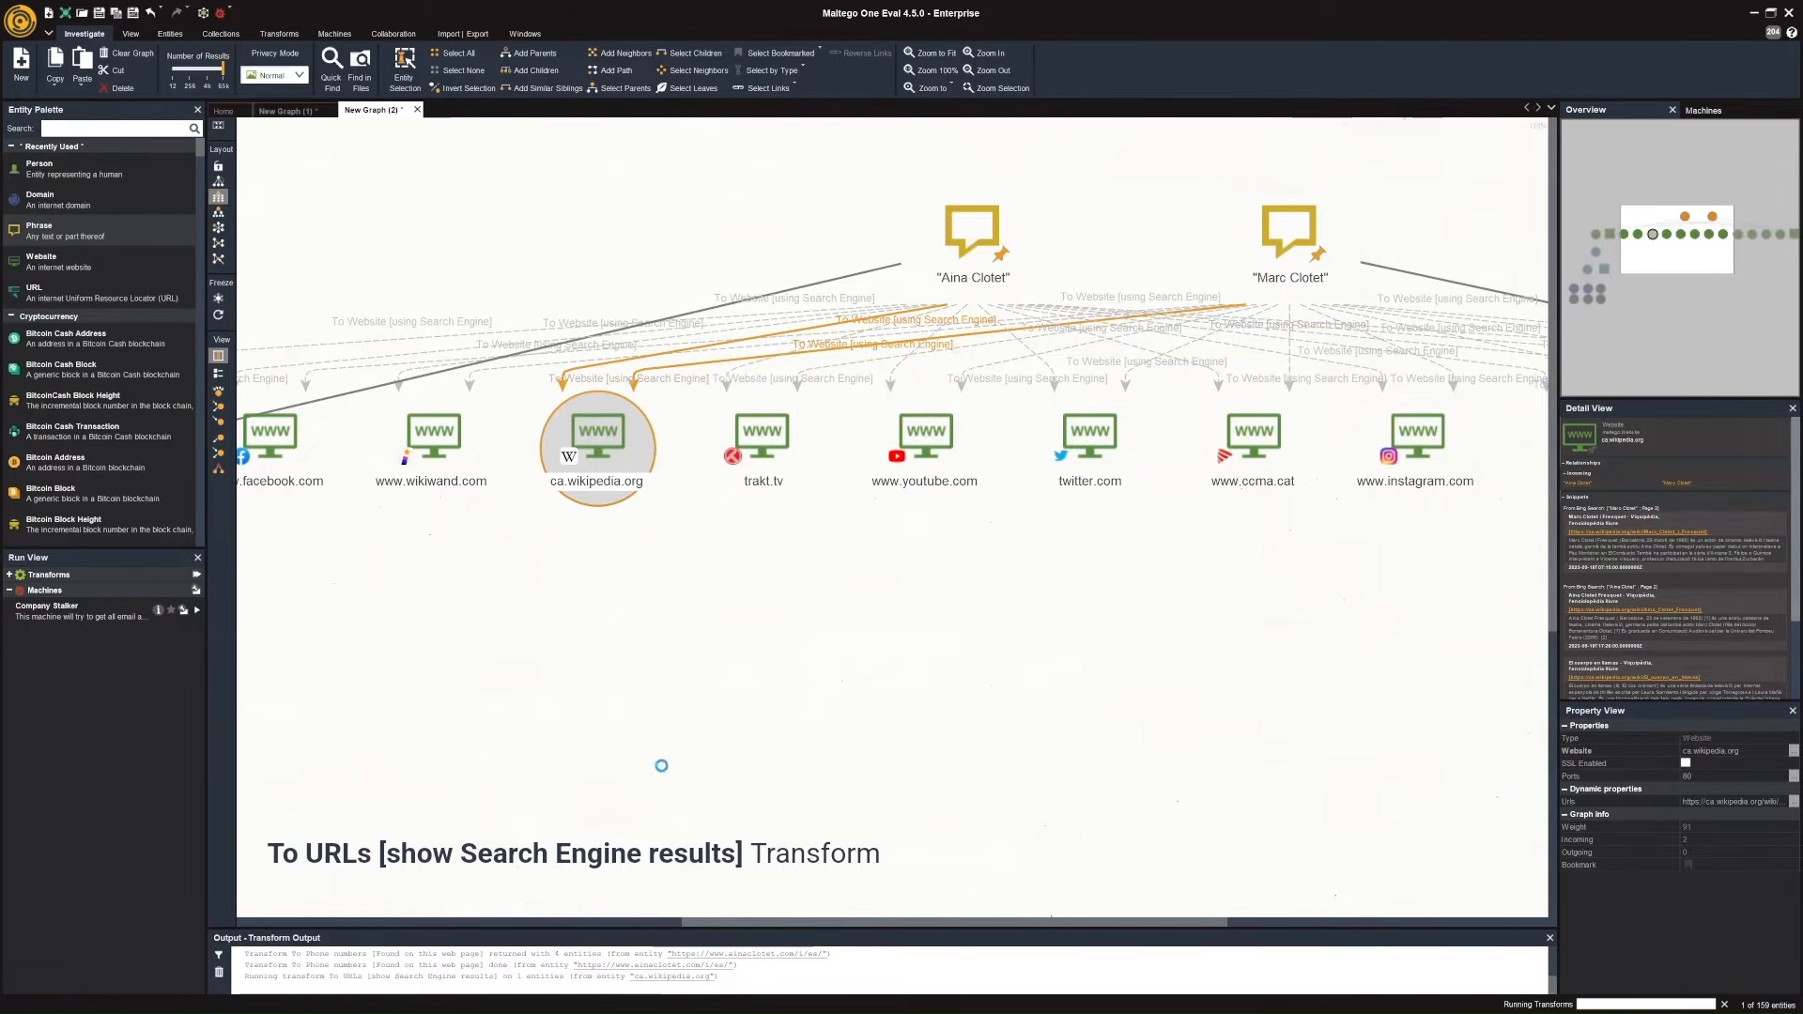
# Run the To Links [Found on web page] transform on the Marc Clotet i Fresquet Wikipedia URL entity.
pyautogui.moveTo(666, 797); pyautogui.dragTo(984, 642)
pyautogui.click(871, 516)
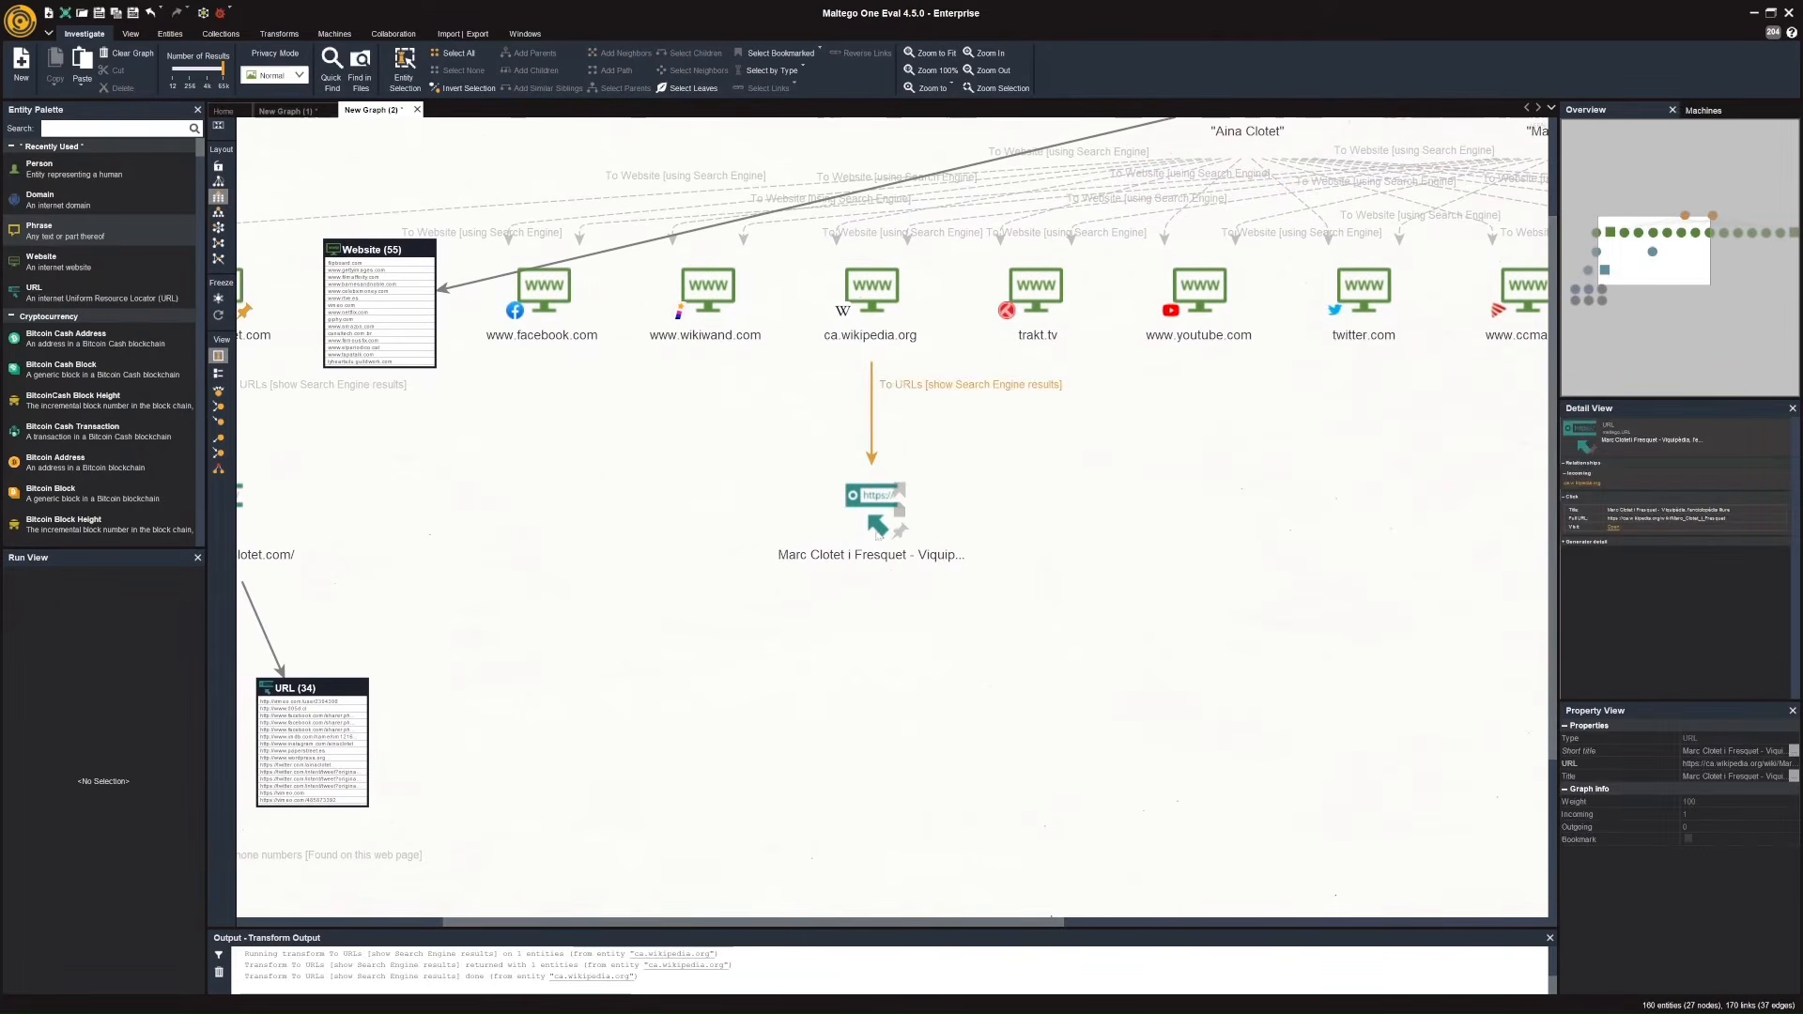
pyautogui.rightClick(872, 519)
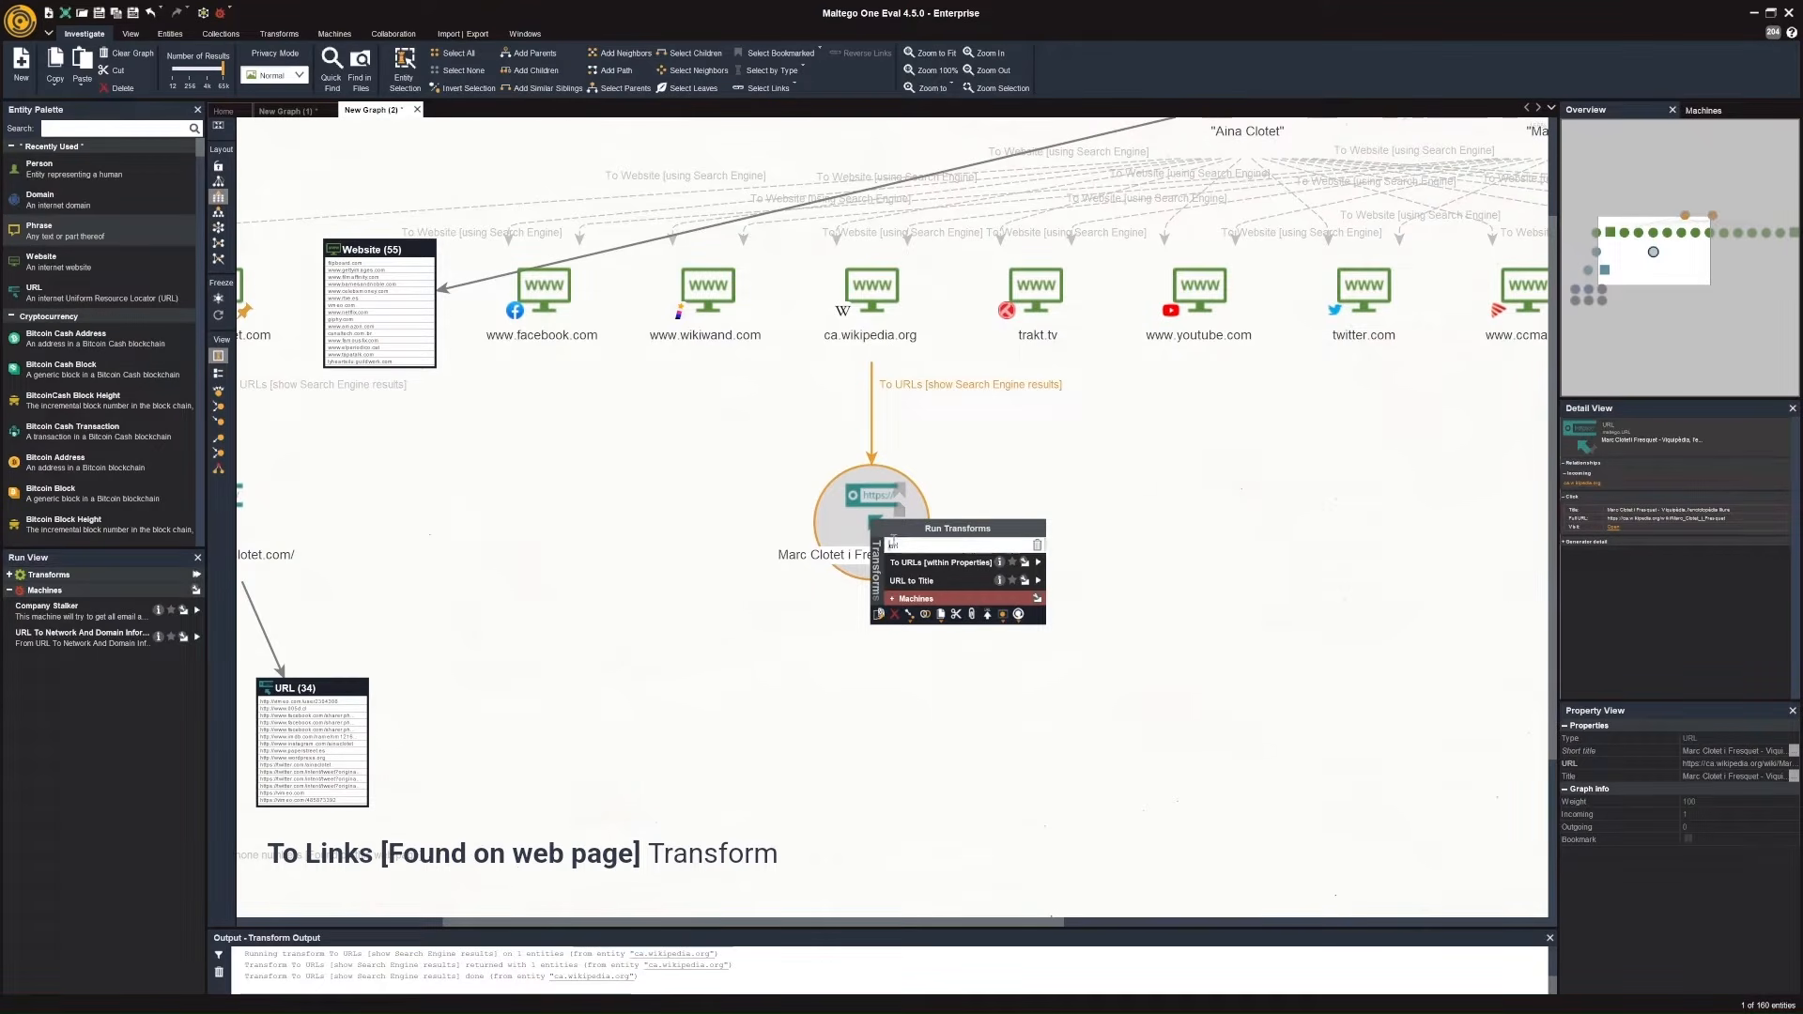
pyautogui.write('links')
pyautogui.click(1073, 566)
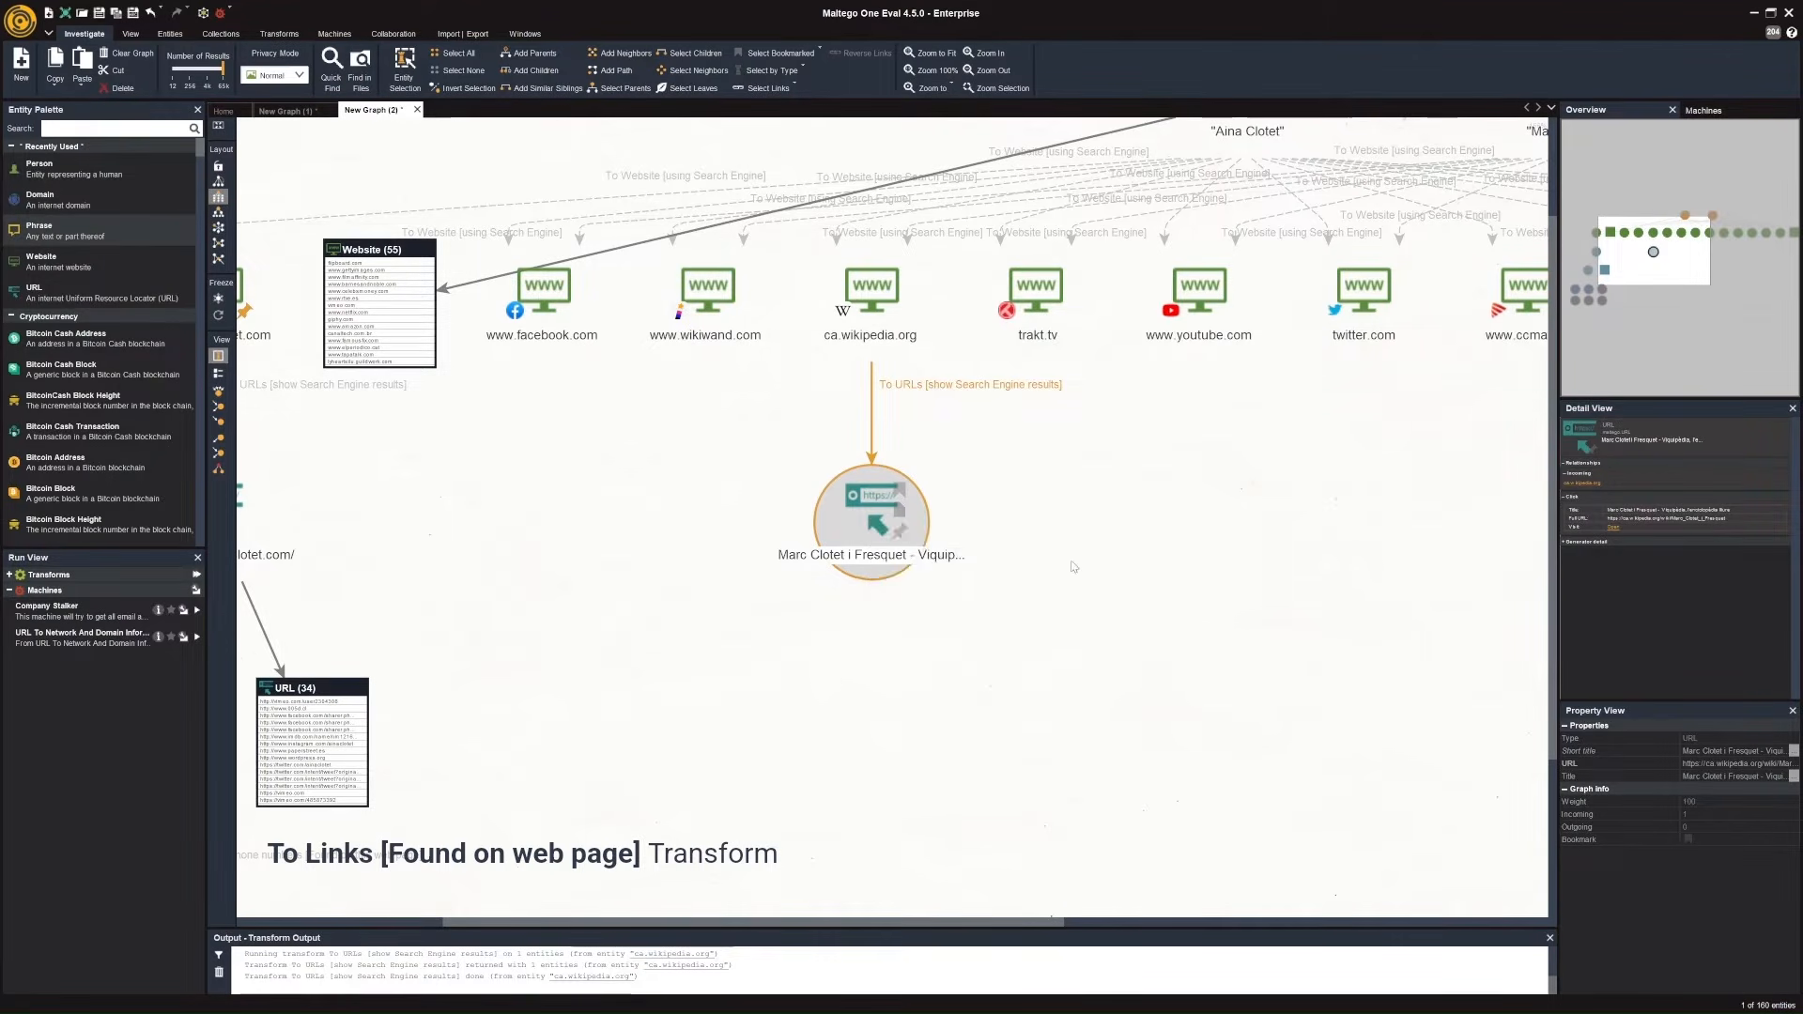
pyautogui.click(1074, 568)
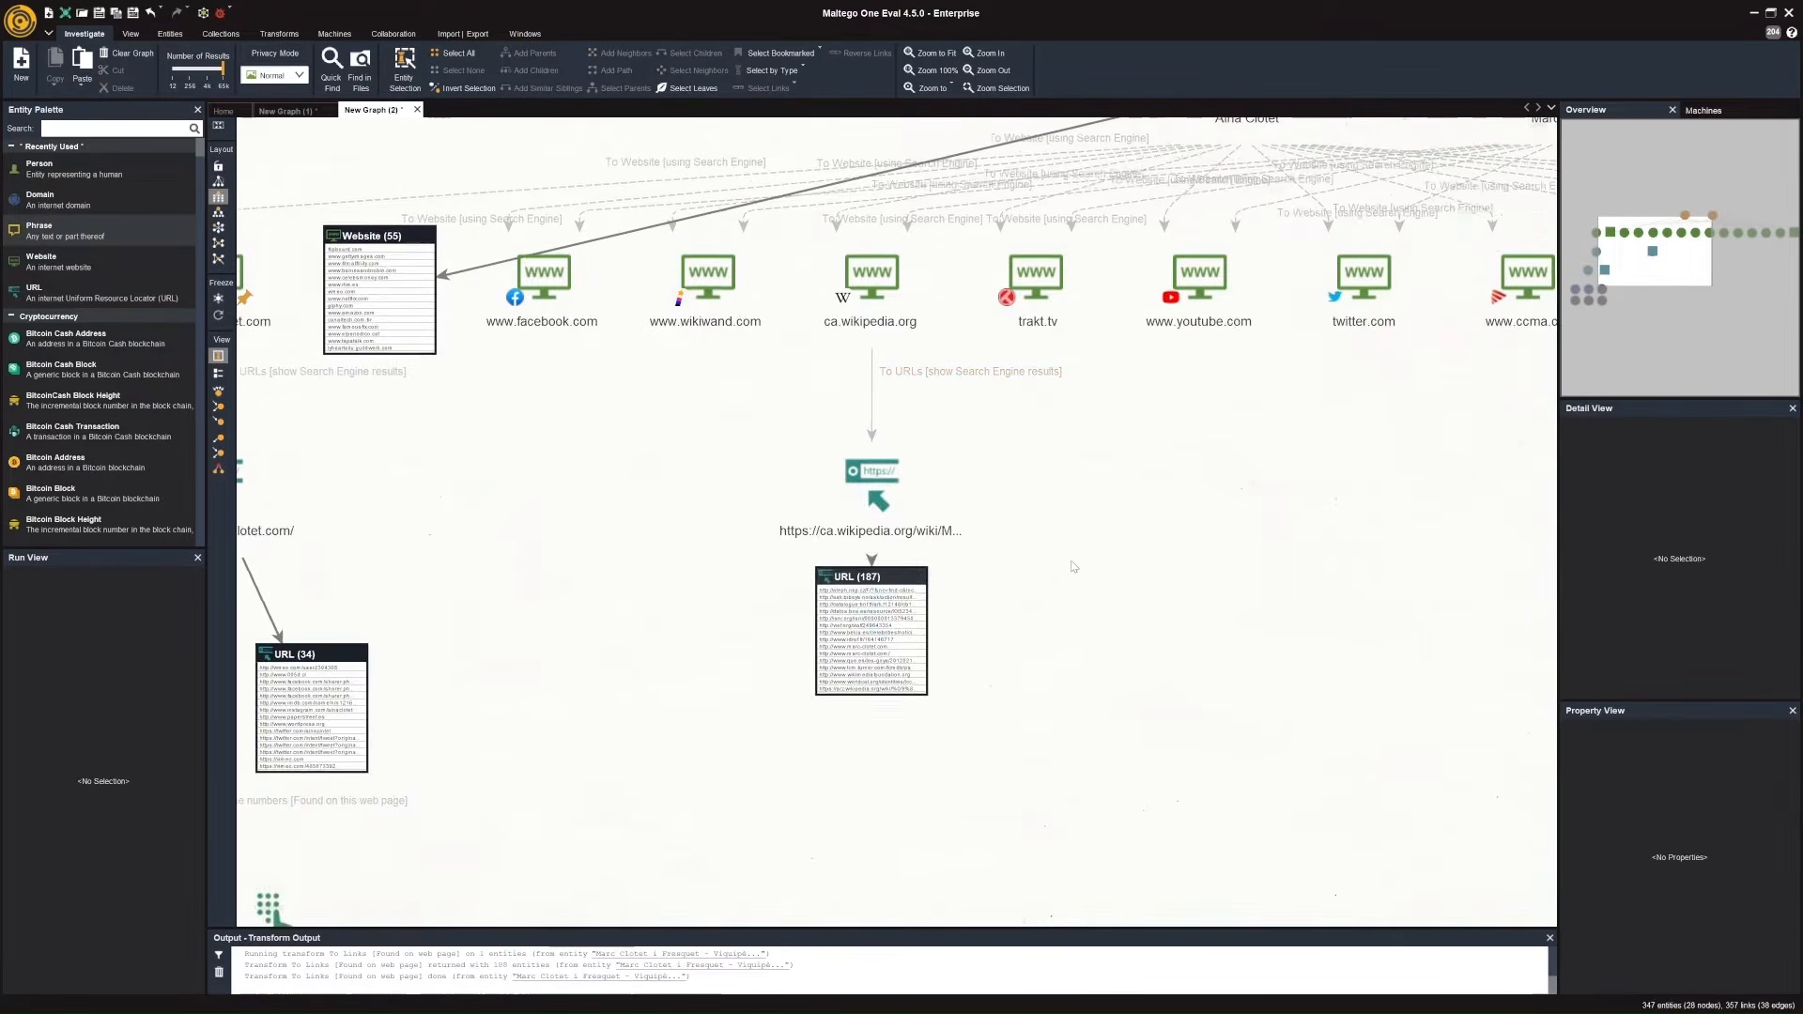
pyautogui.moveTo(1009, 819); pyautogui.dragTo(1050, 668)
pyautogui.scroll(2, 919, 575)
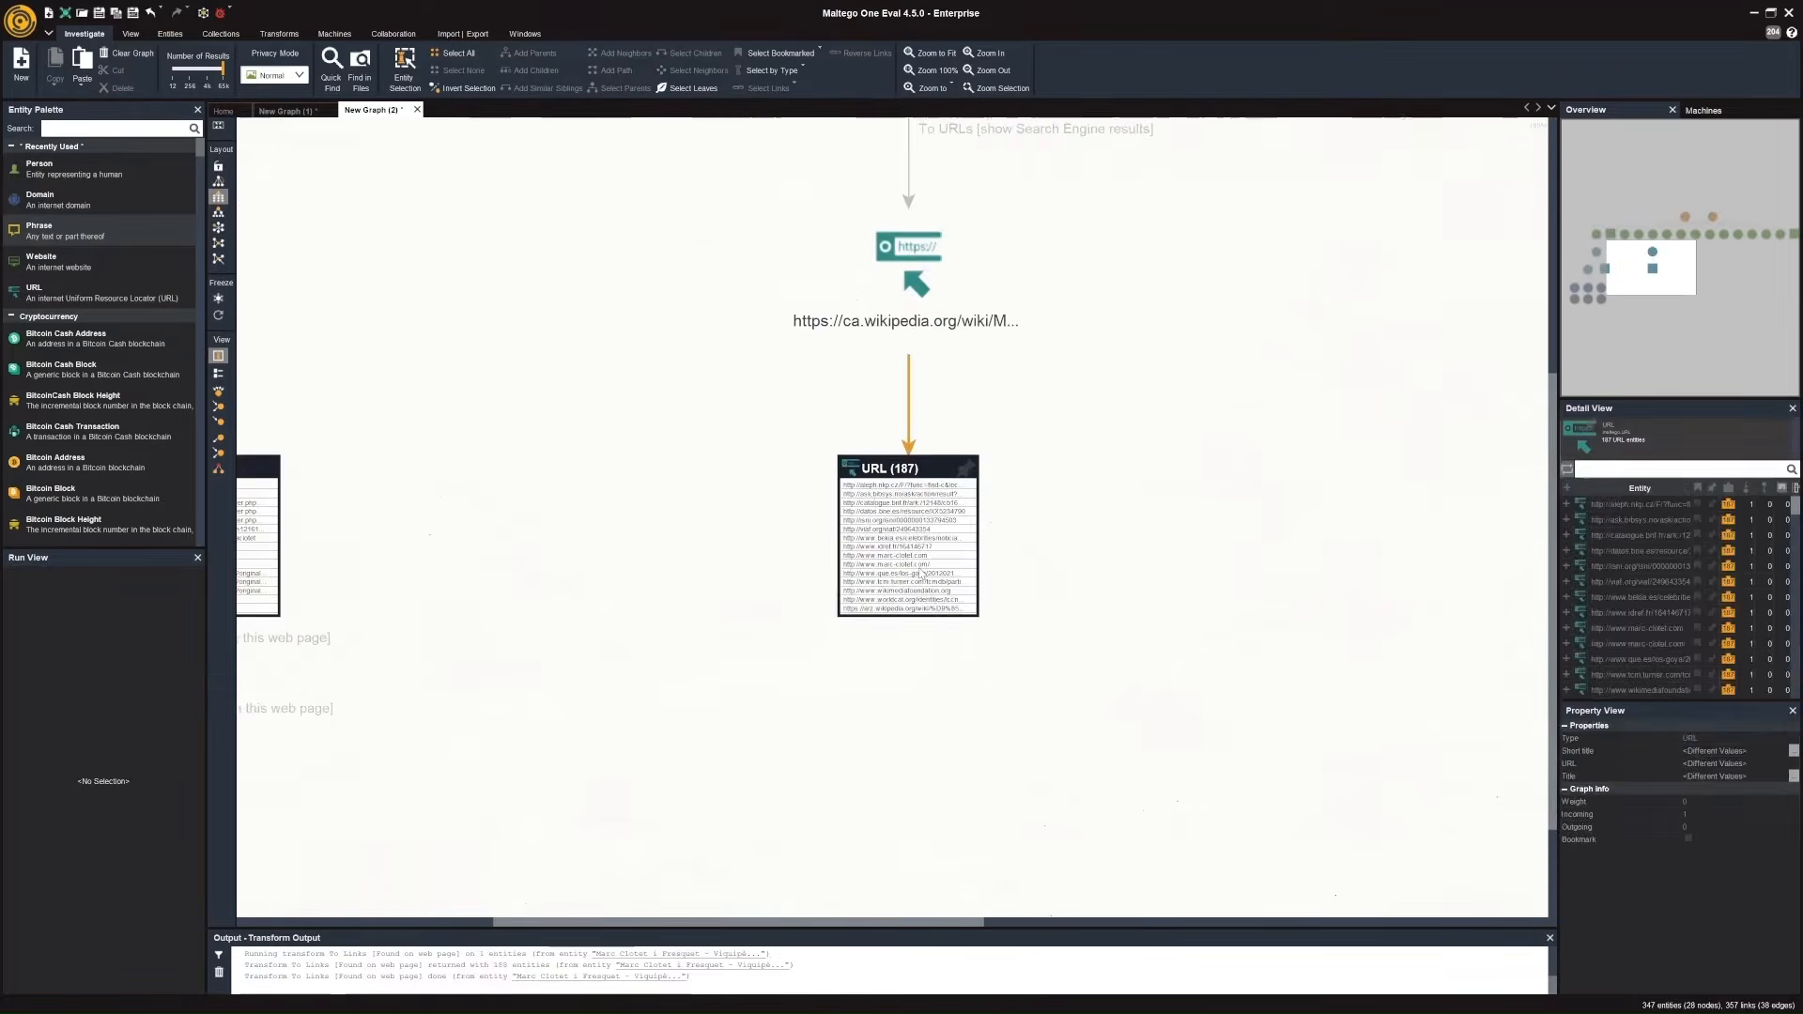
pyautogui.click(958, 584)
pyautogui.scroll(-2, 928, 715)
pyautogui.moveTo(930, 722); pyautogui.dragTo(931, 583)
pyautogui.click(841, 451)
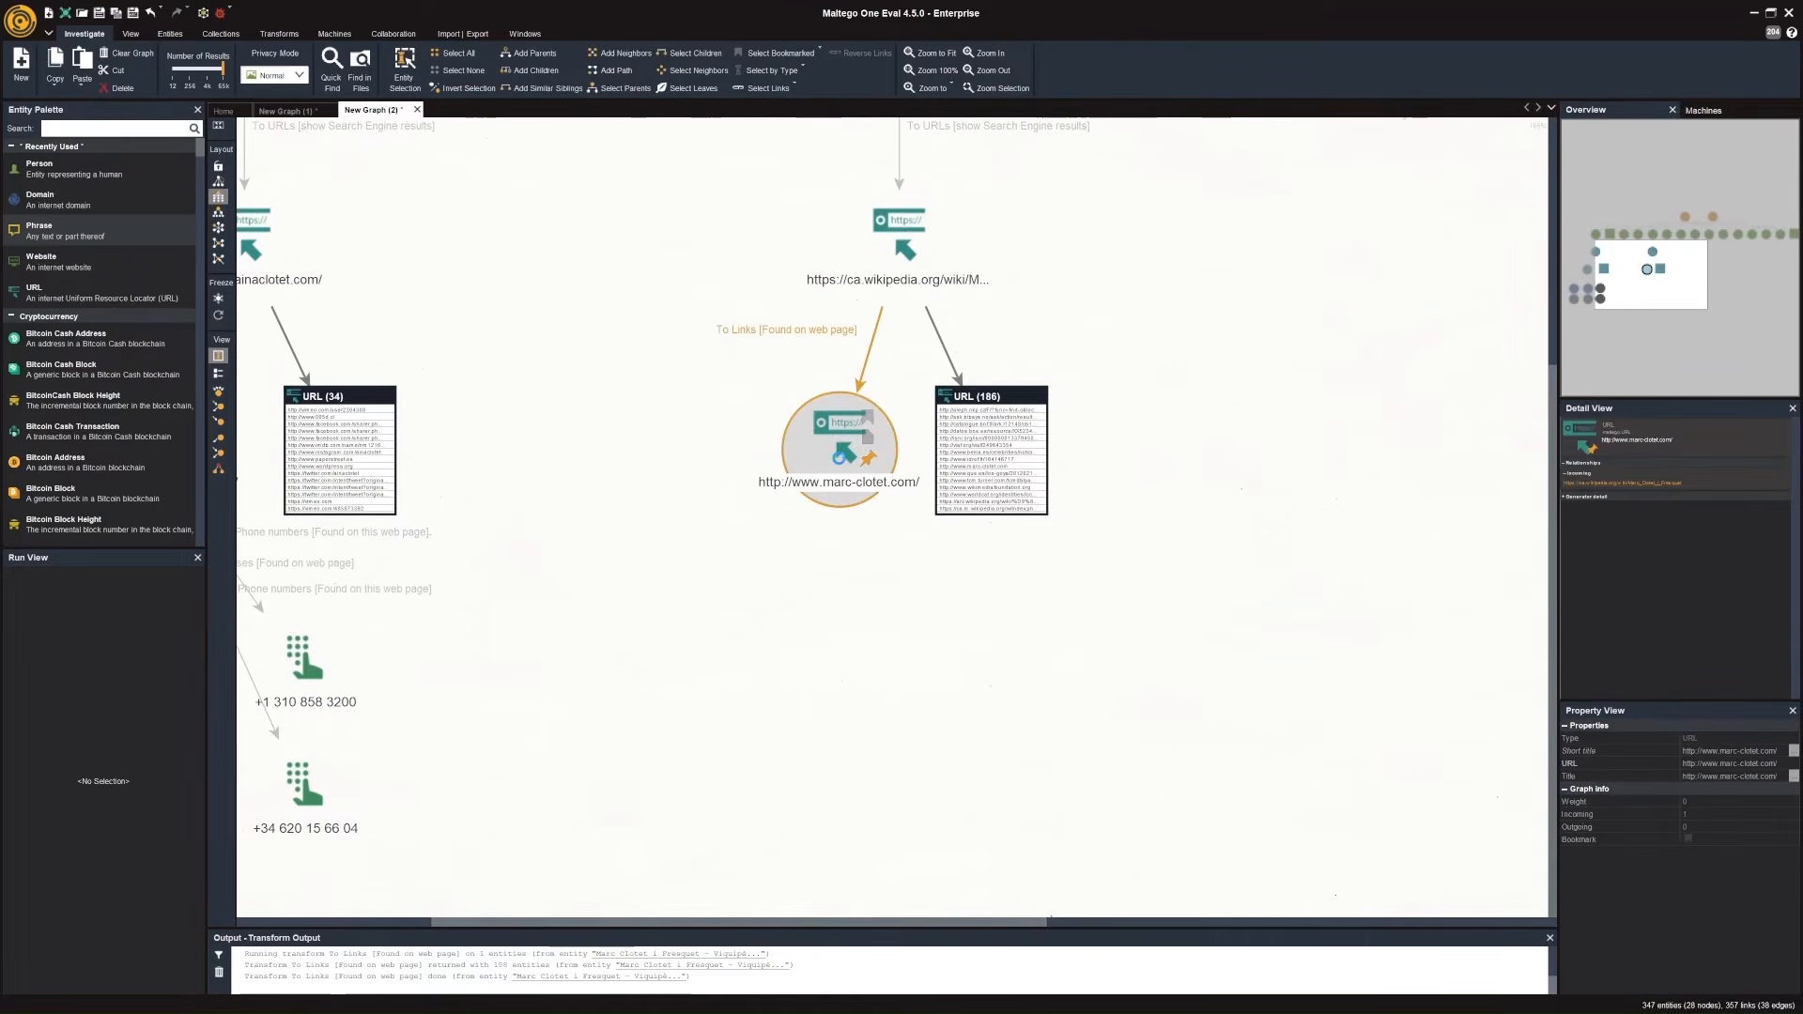
pyautogui.rightClick(840, 458)
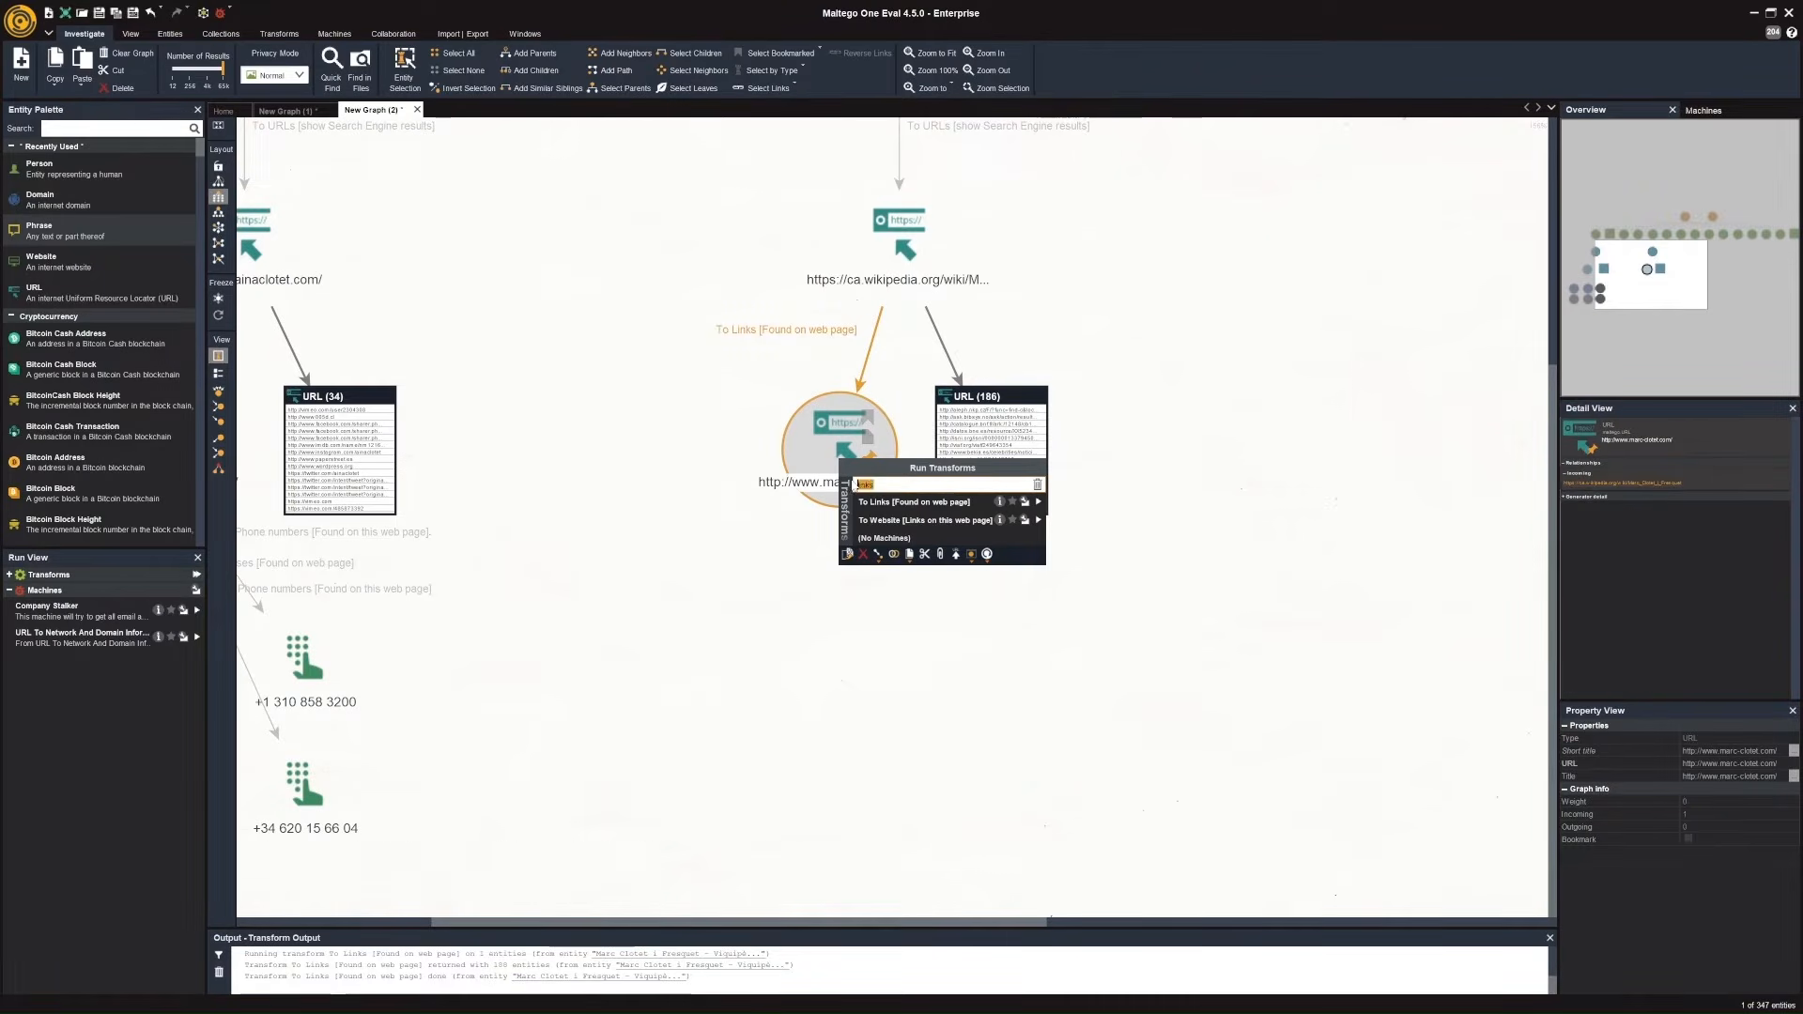
pyautogui.write('snap')
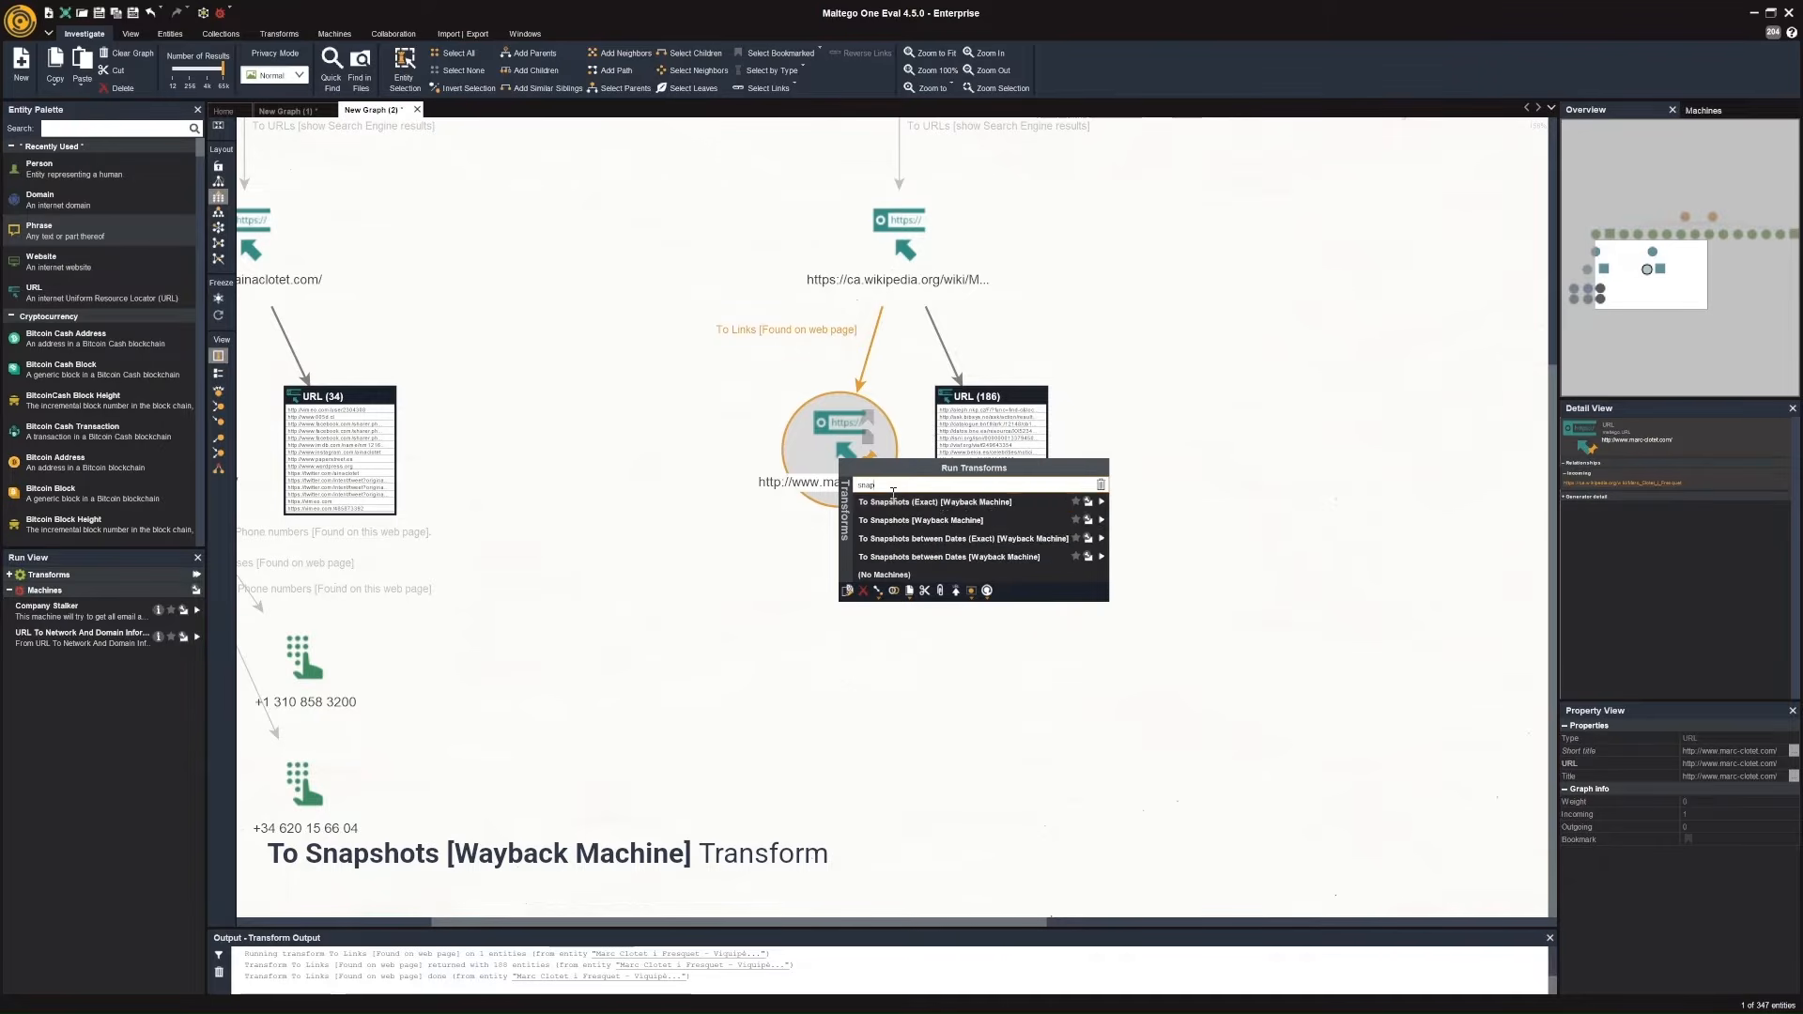
pyautogui.click(1103, 520)
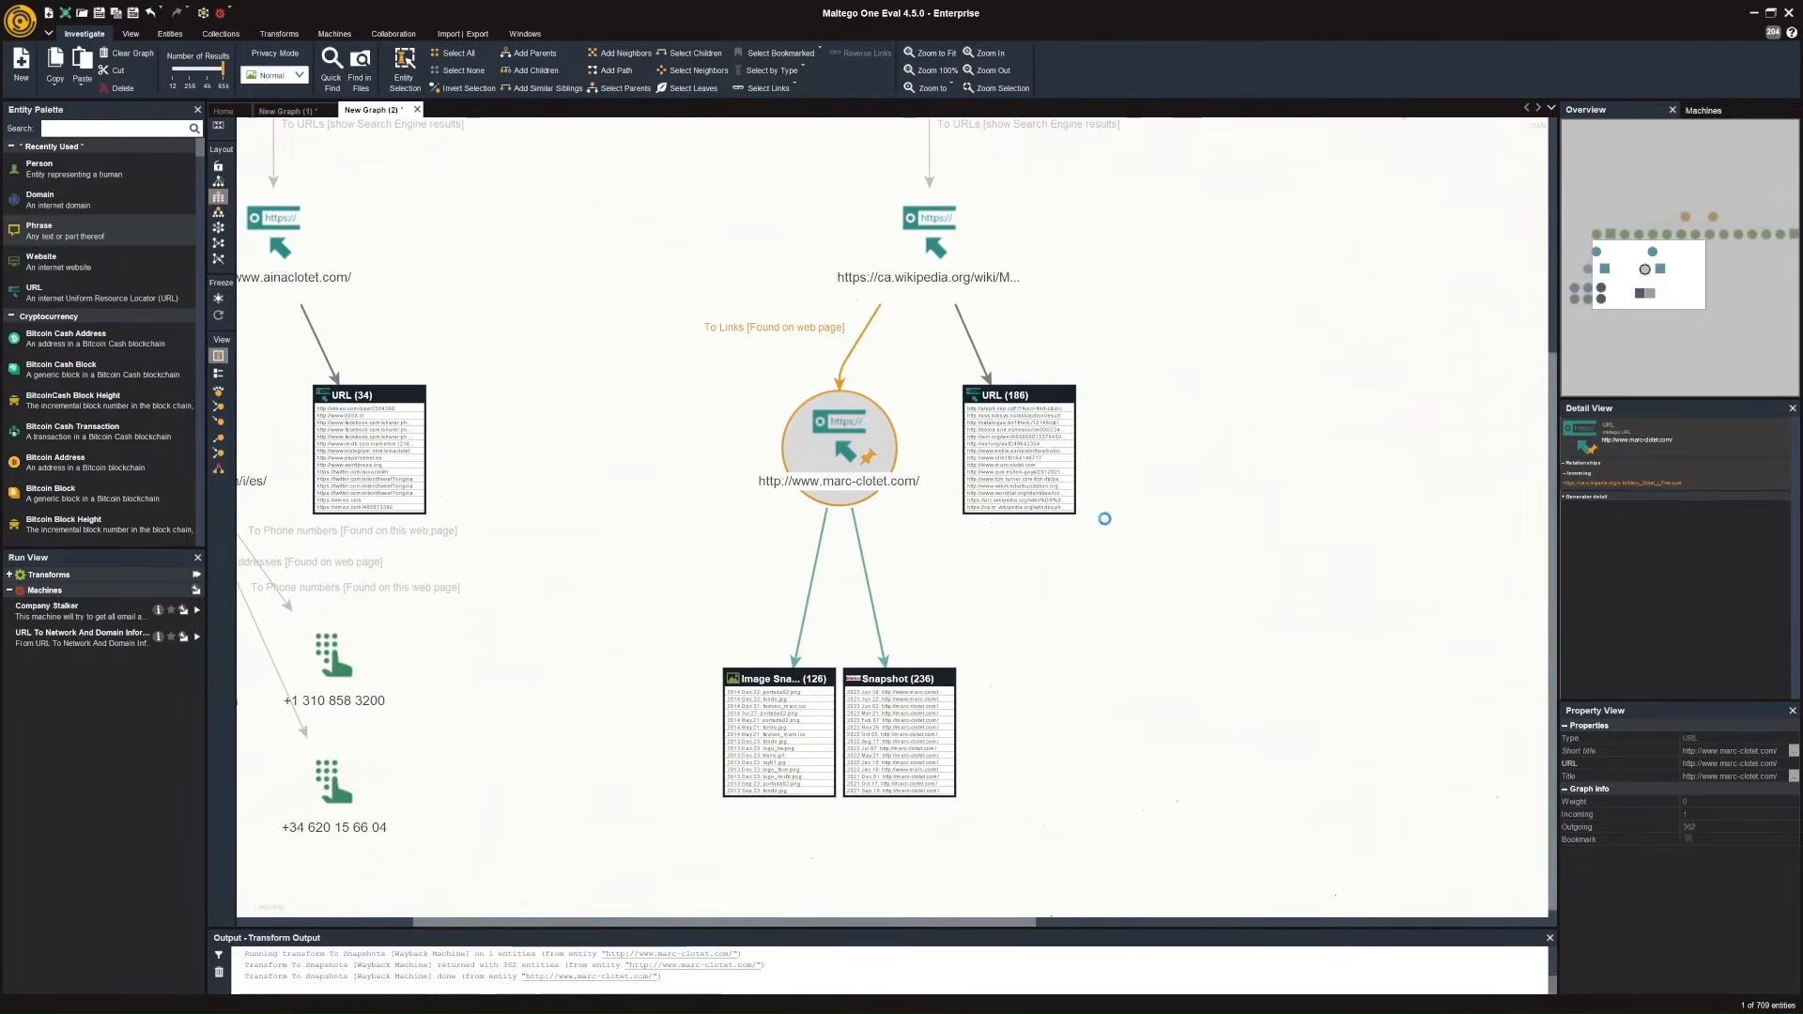
pyautogui.click(1069, 723)
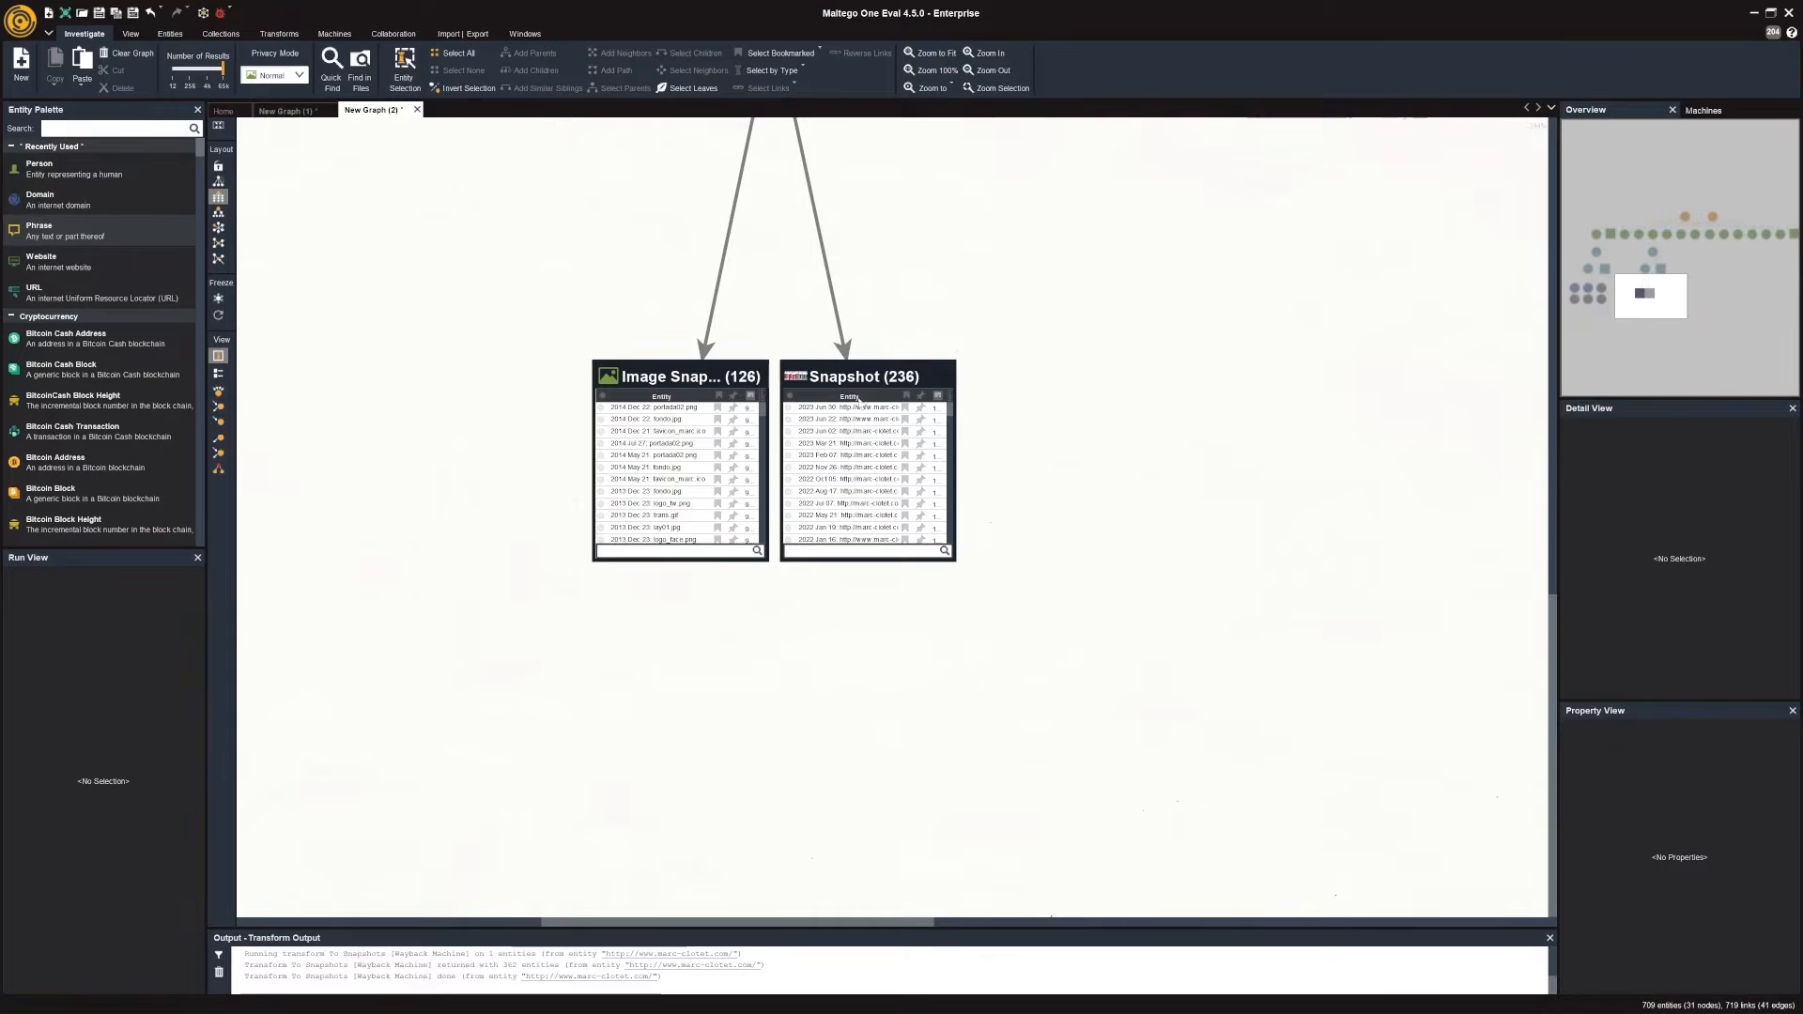
pyautogui.click(860, 381)
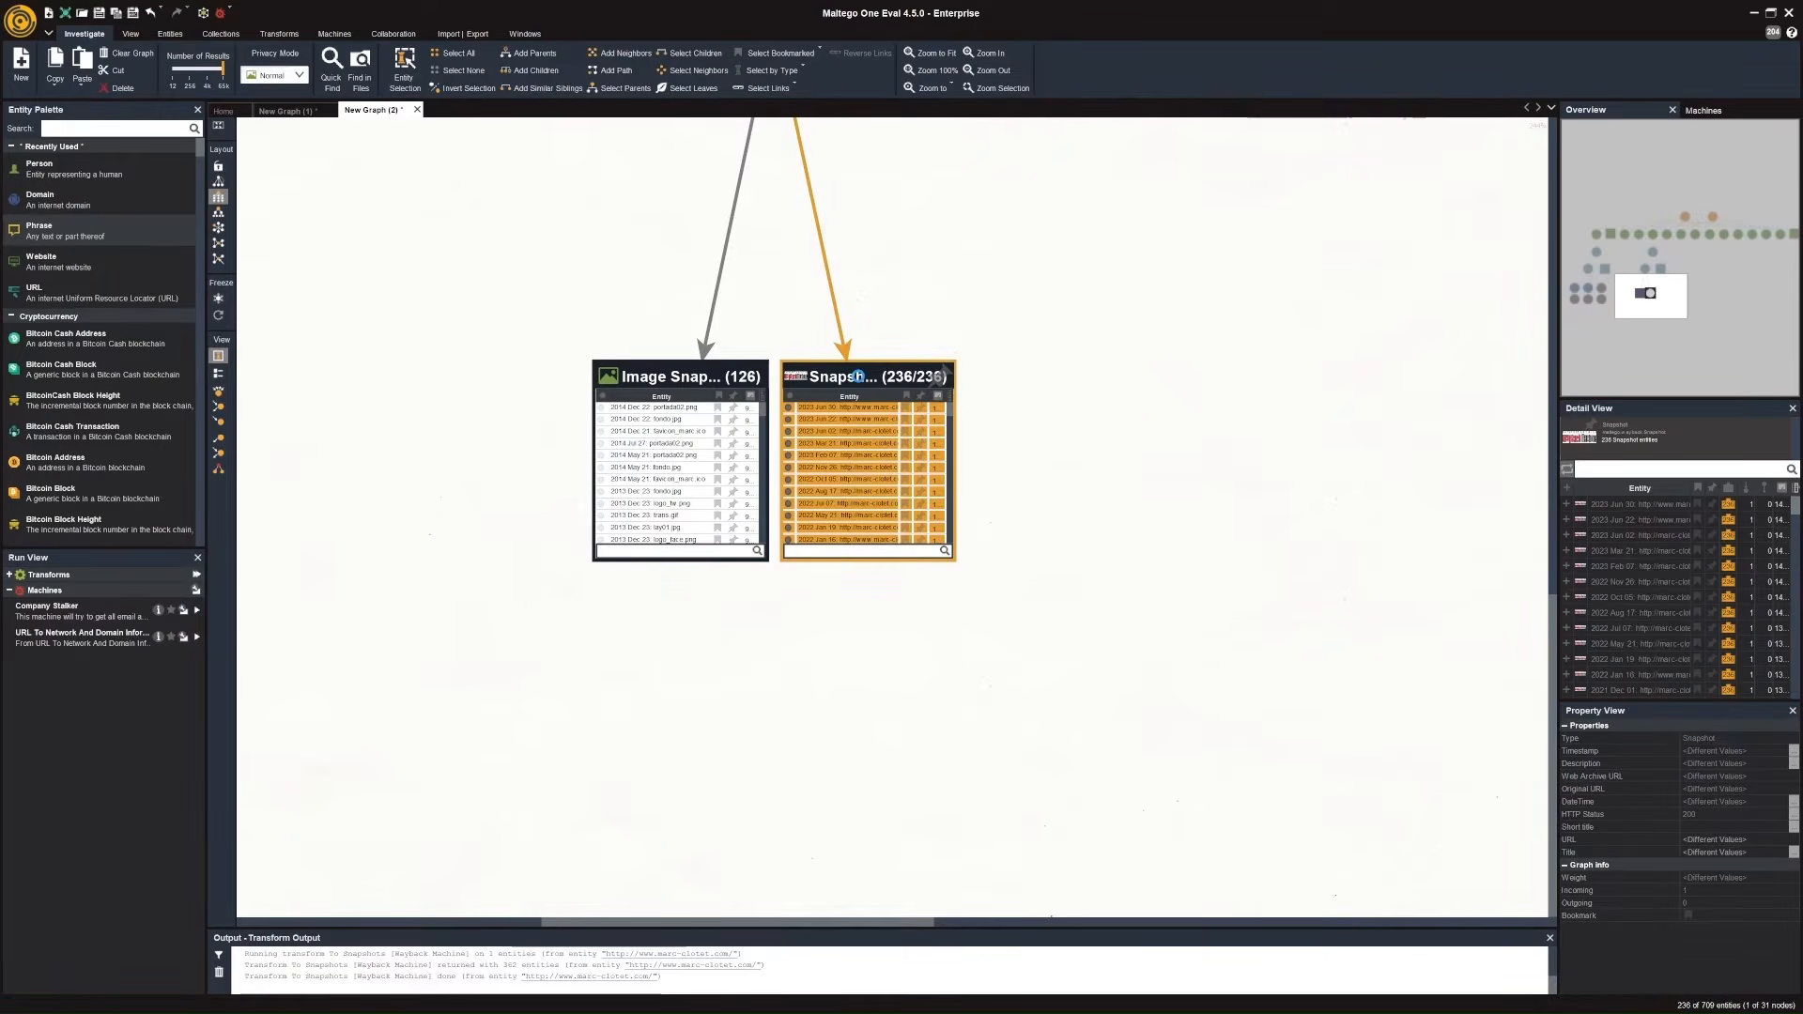
pyautogui.rightClick(857, 376)
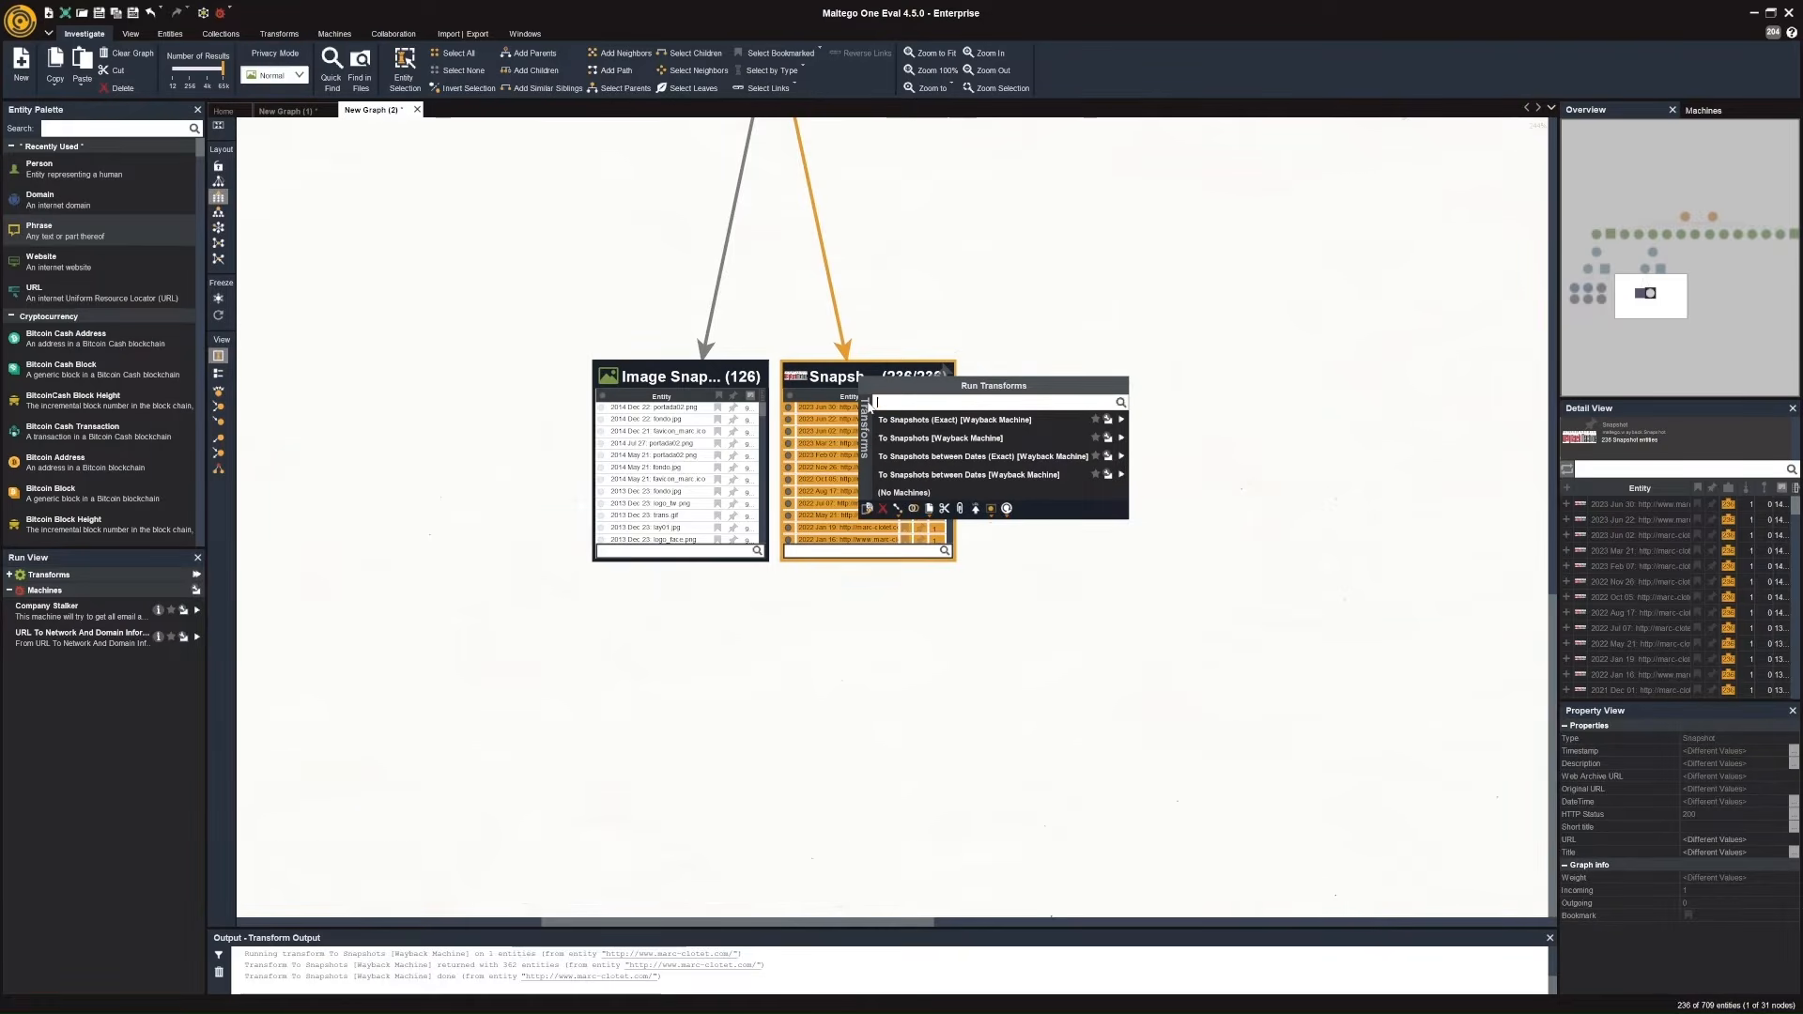
pyautogui.write('email')
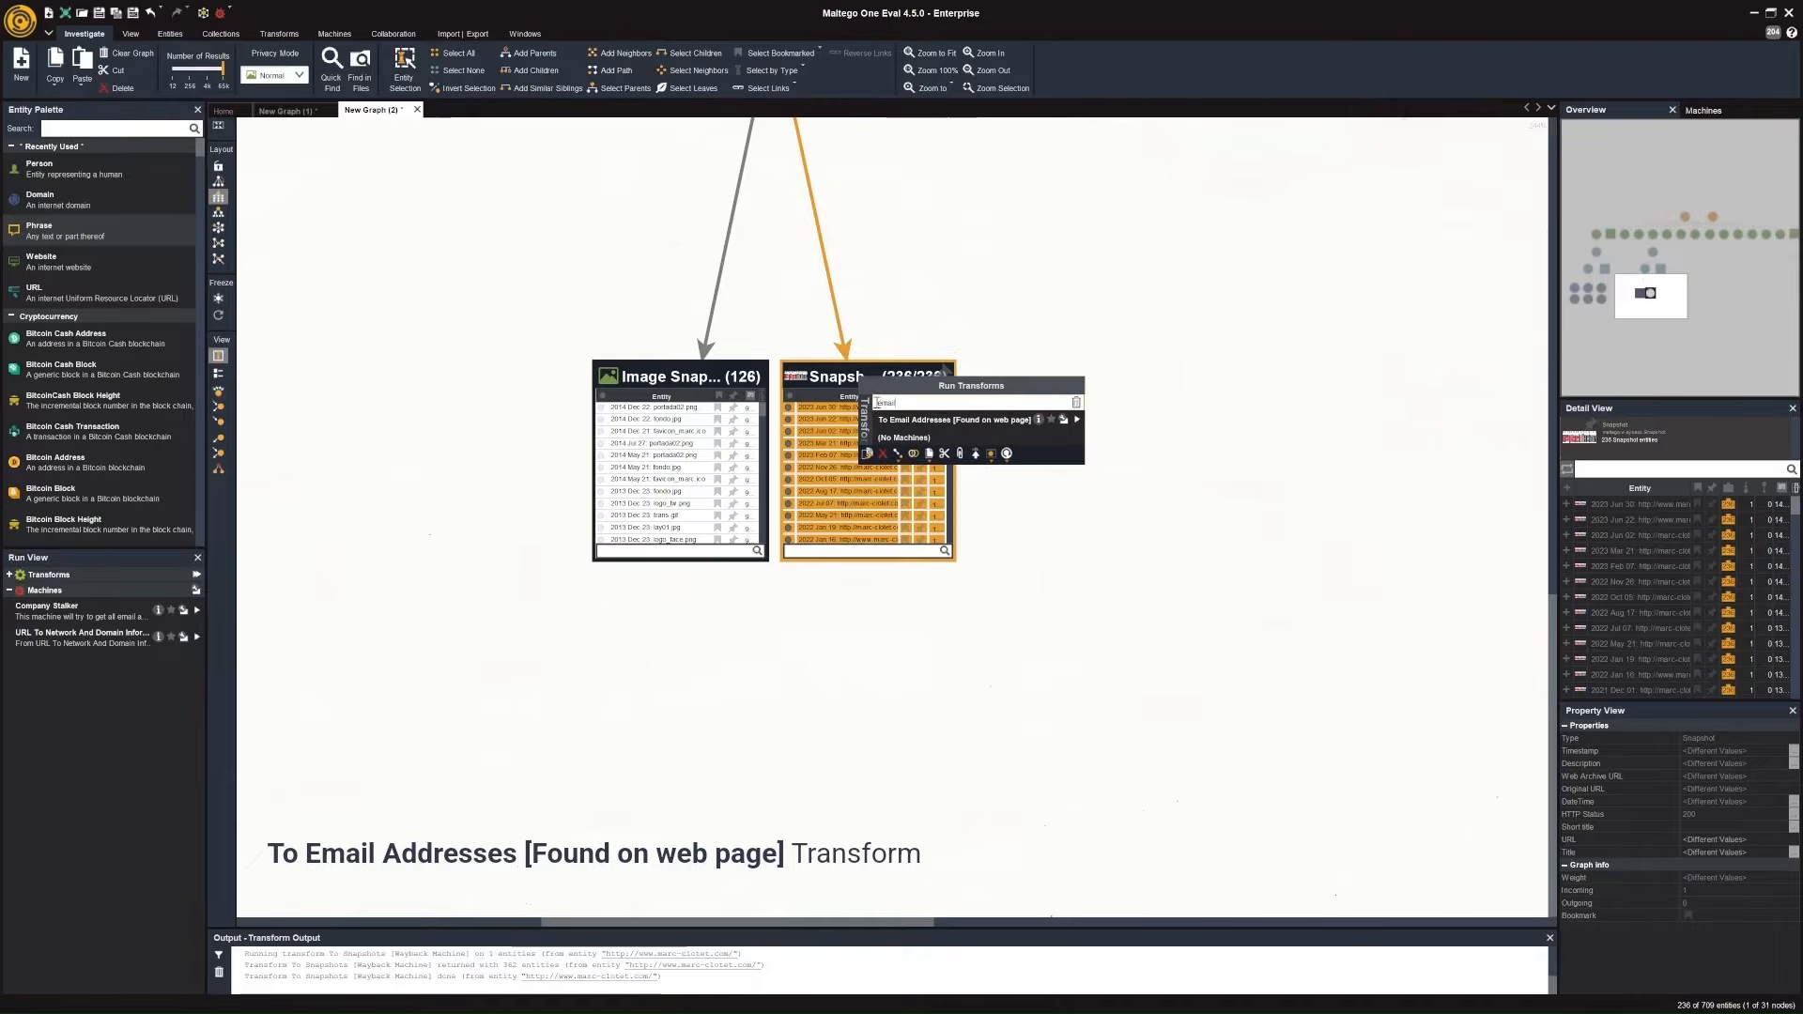
pyautogui.click(1080, 420)
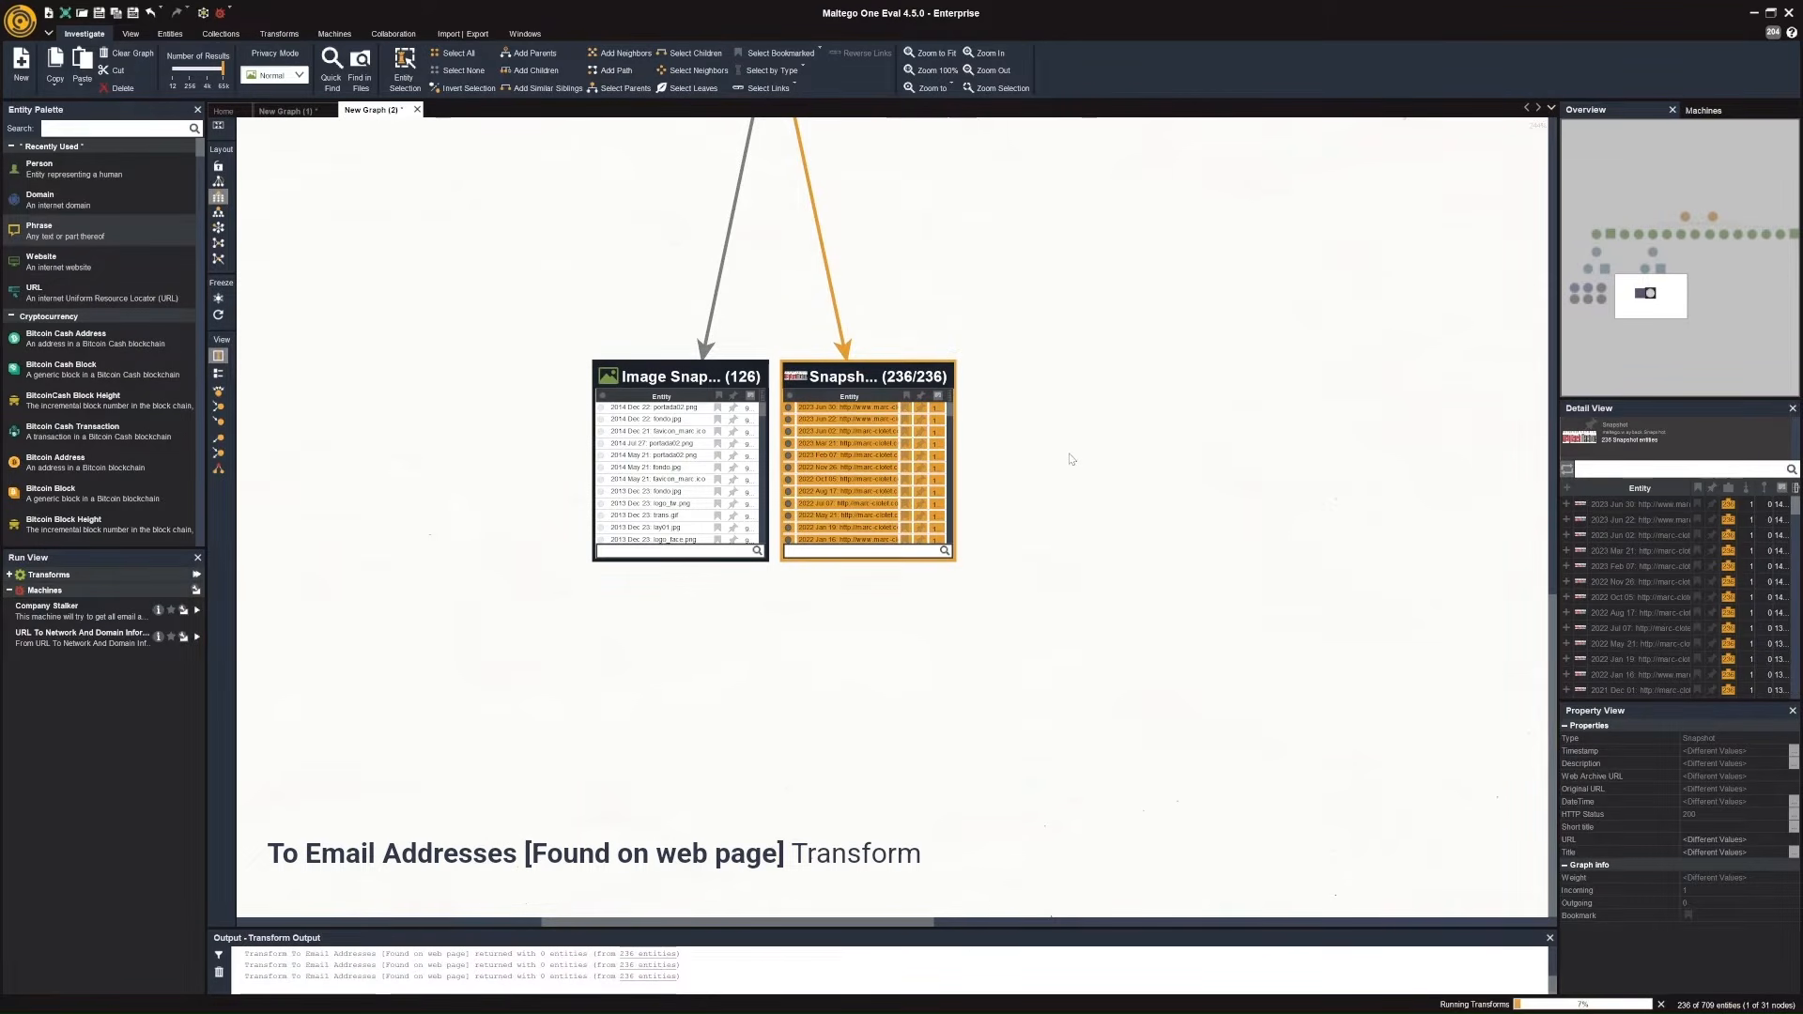
pyautogui.scroll(-5, 1071, 458)
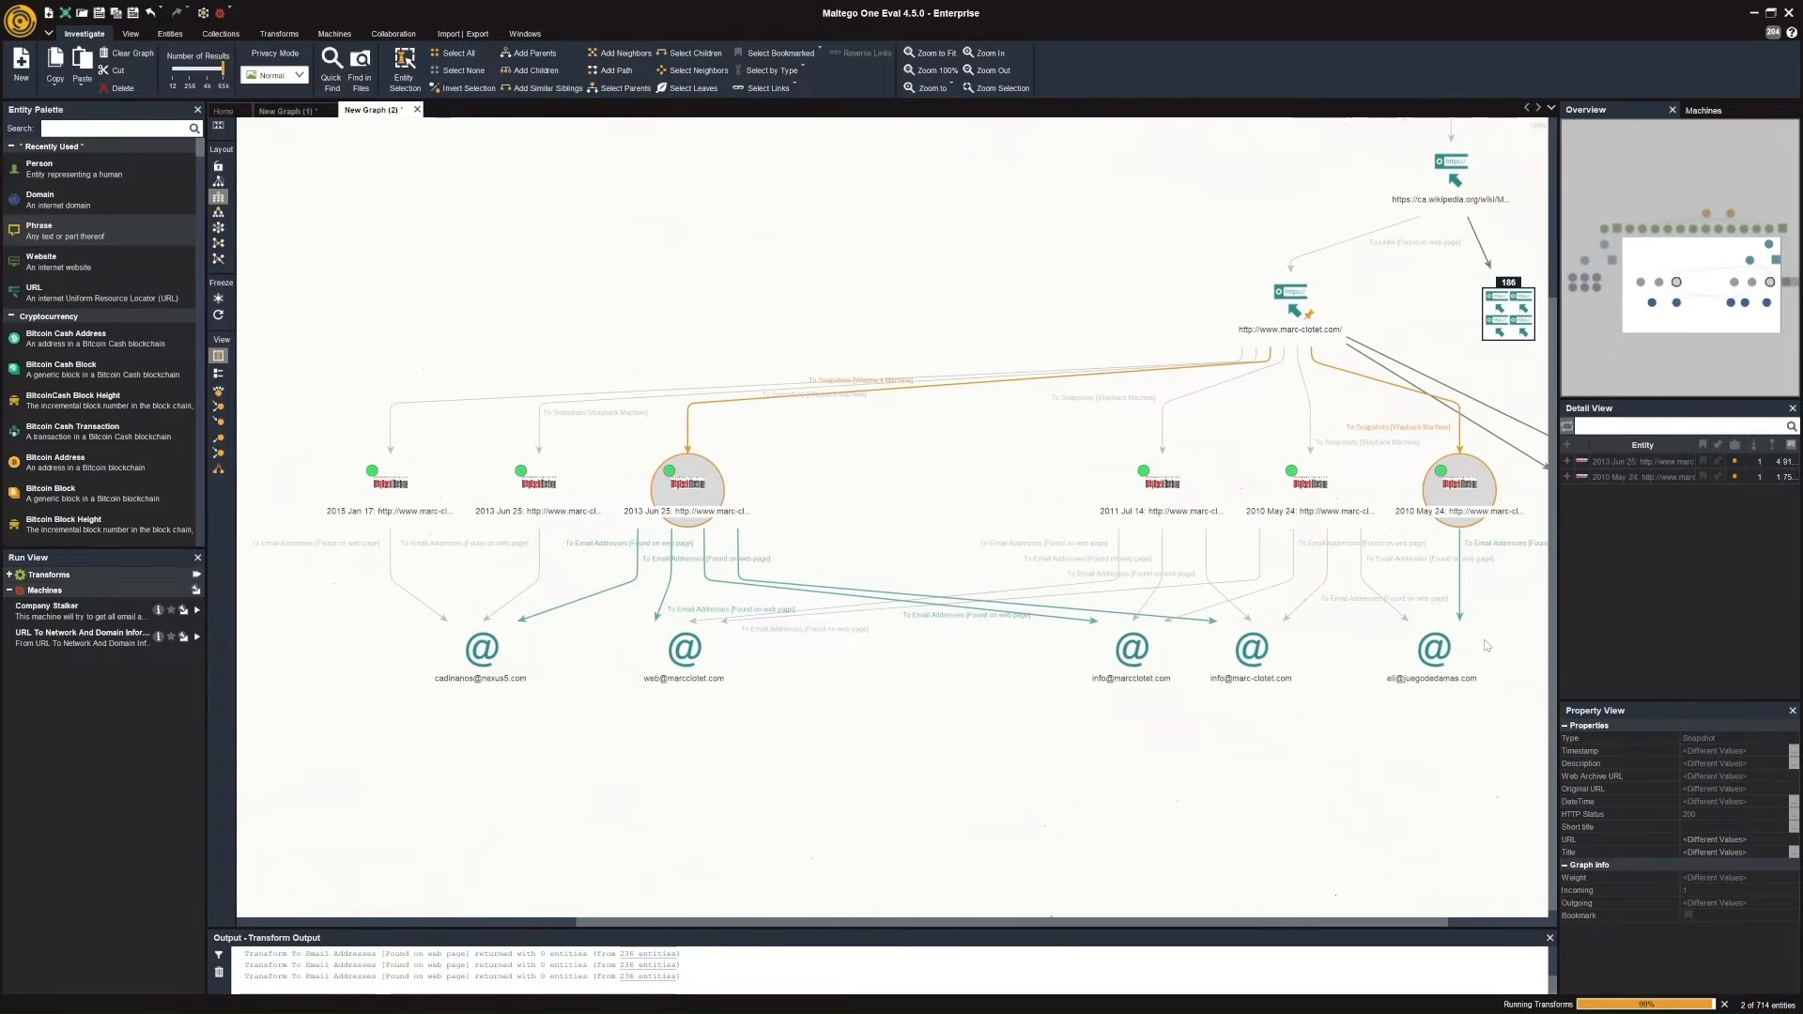
# Run the To Phone numbers [Found on this web page] transform on the 2011 Jul 14 snapshot of marc-clotet.com.
pyautogui.click(1113, 495)
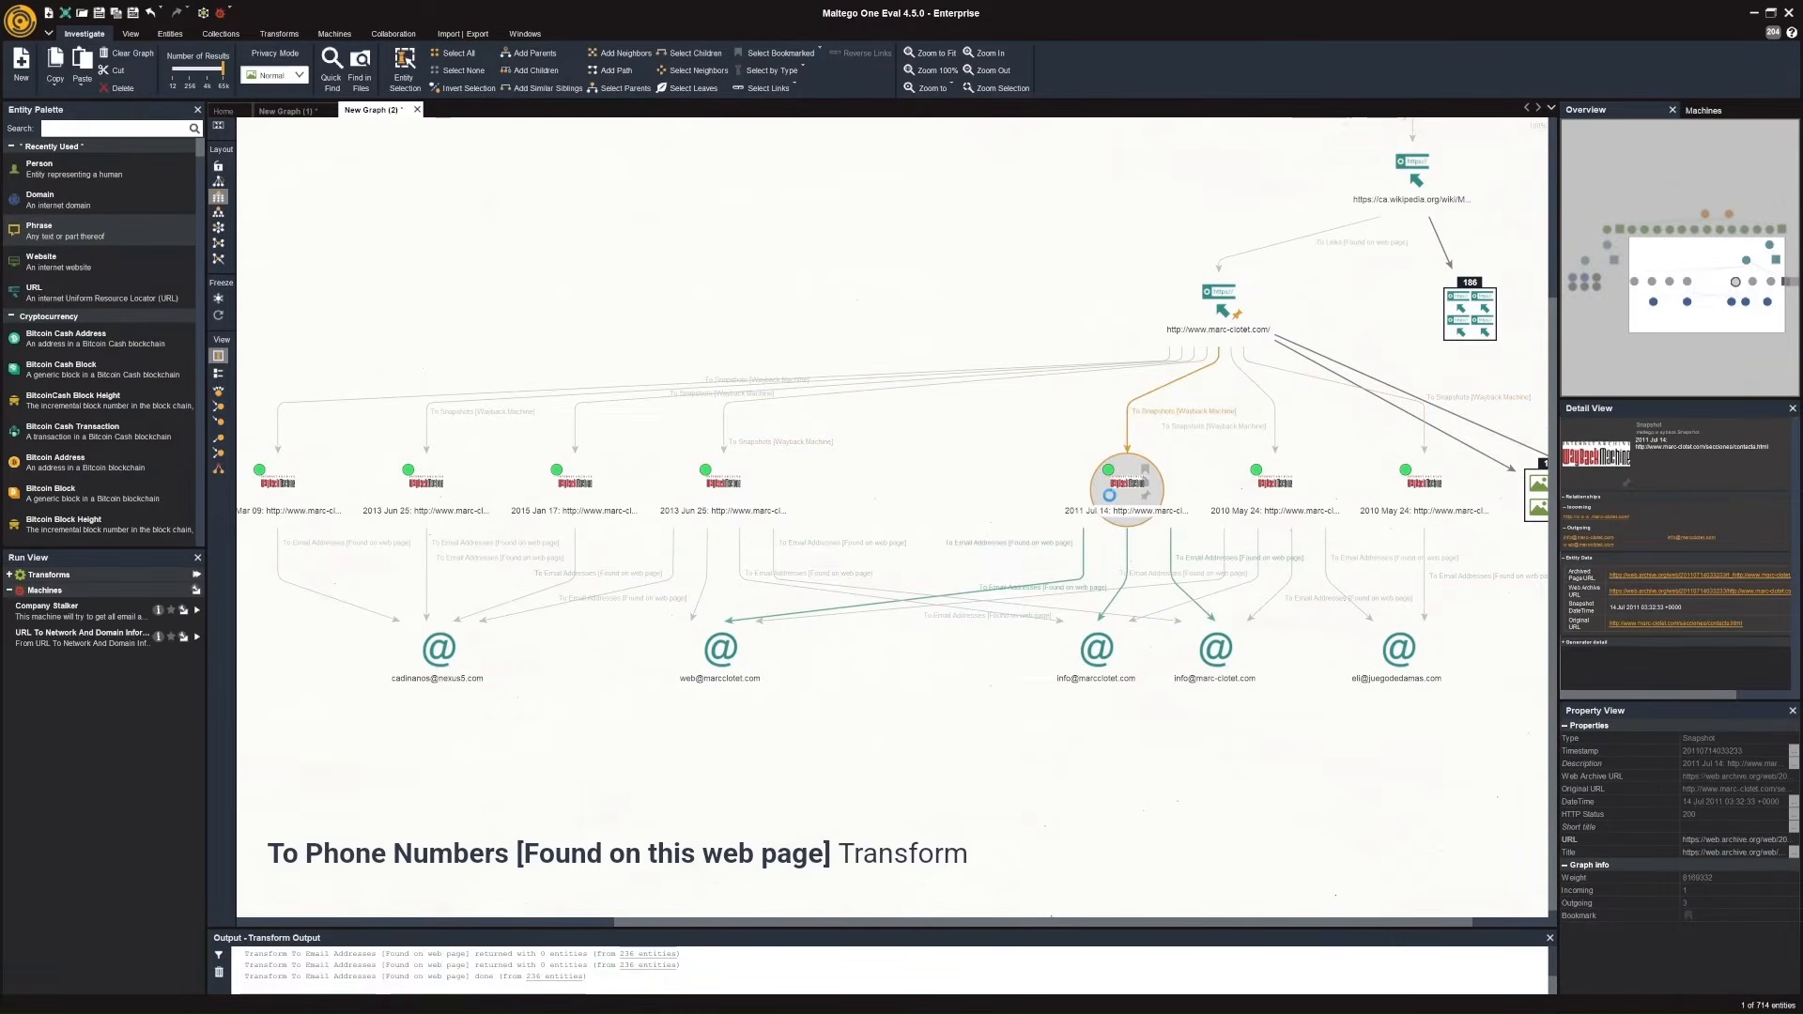
pyautogui.rightClick(1110, 495)
pyautogui.write('phone')
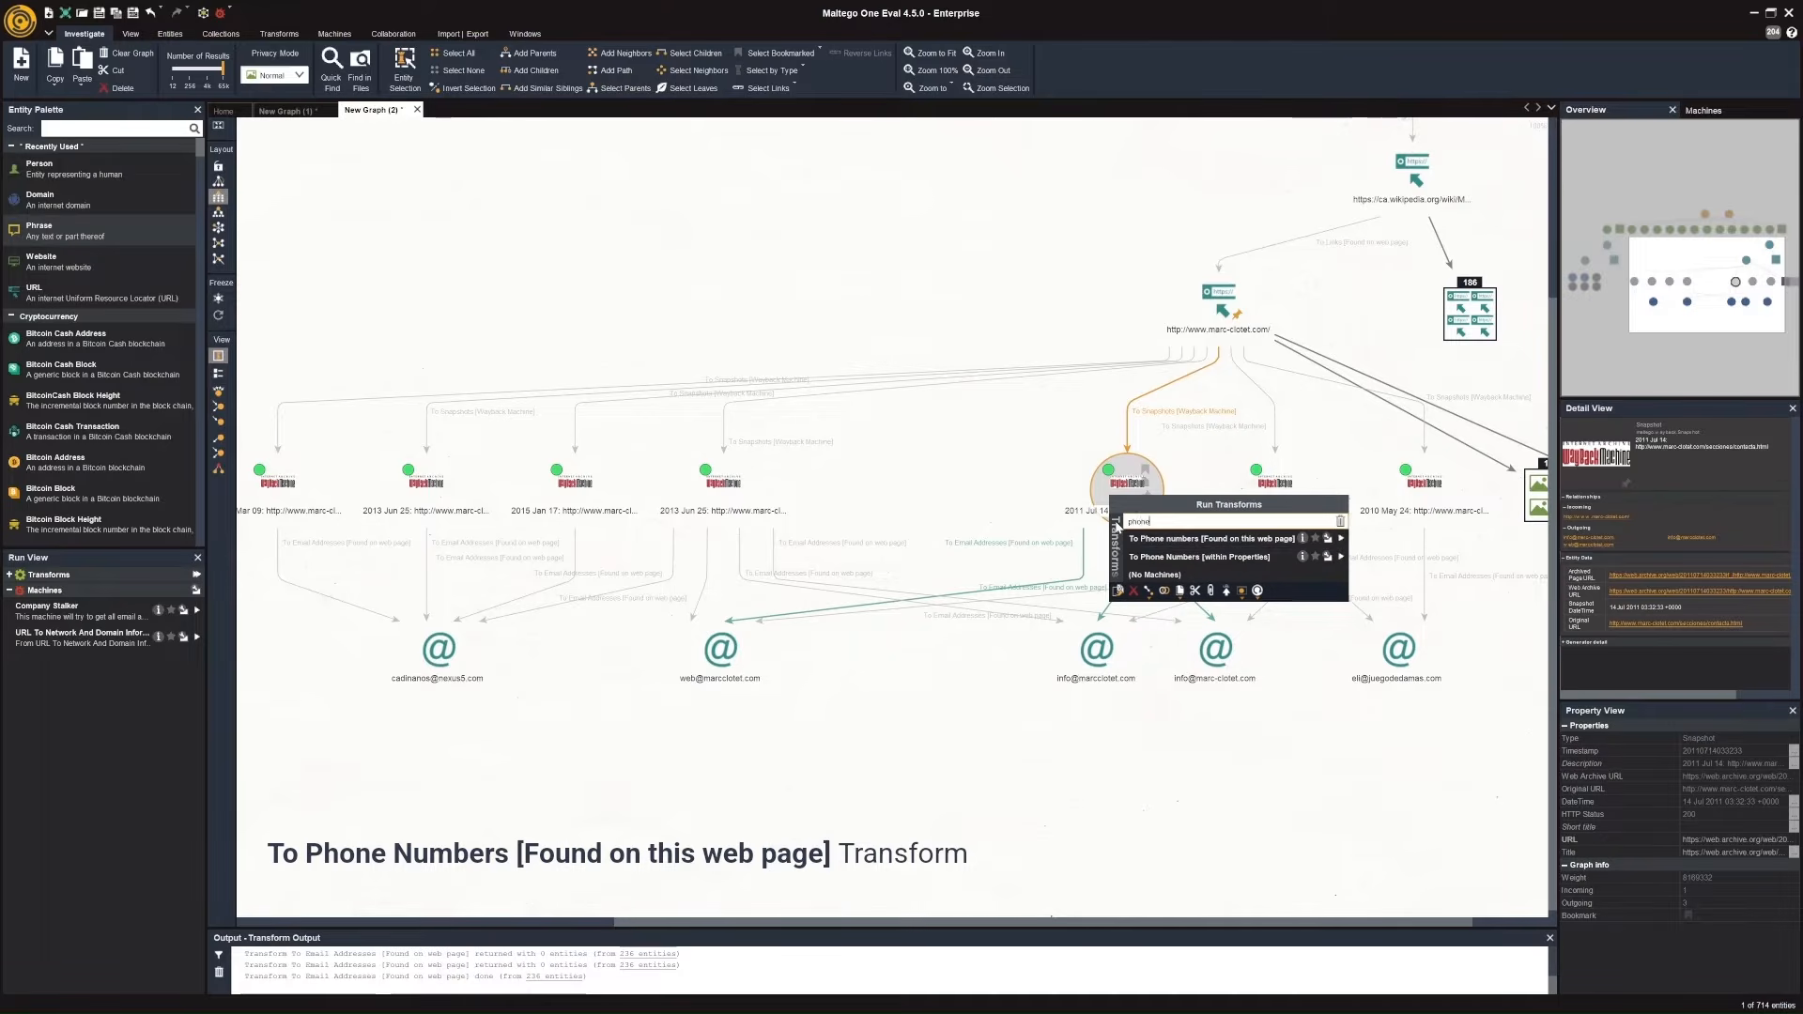
pyautogui.click(1328, 539)
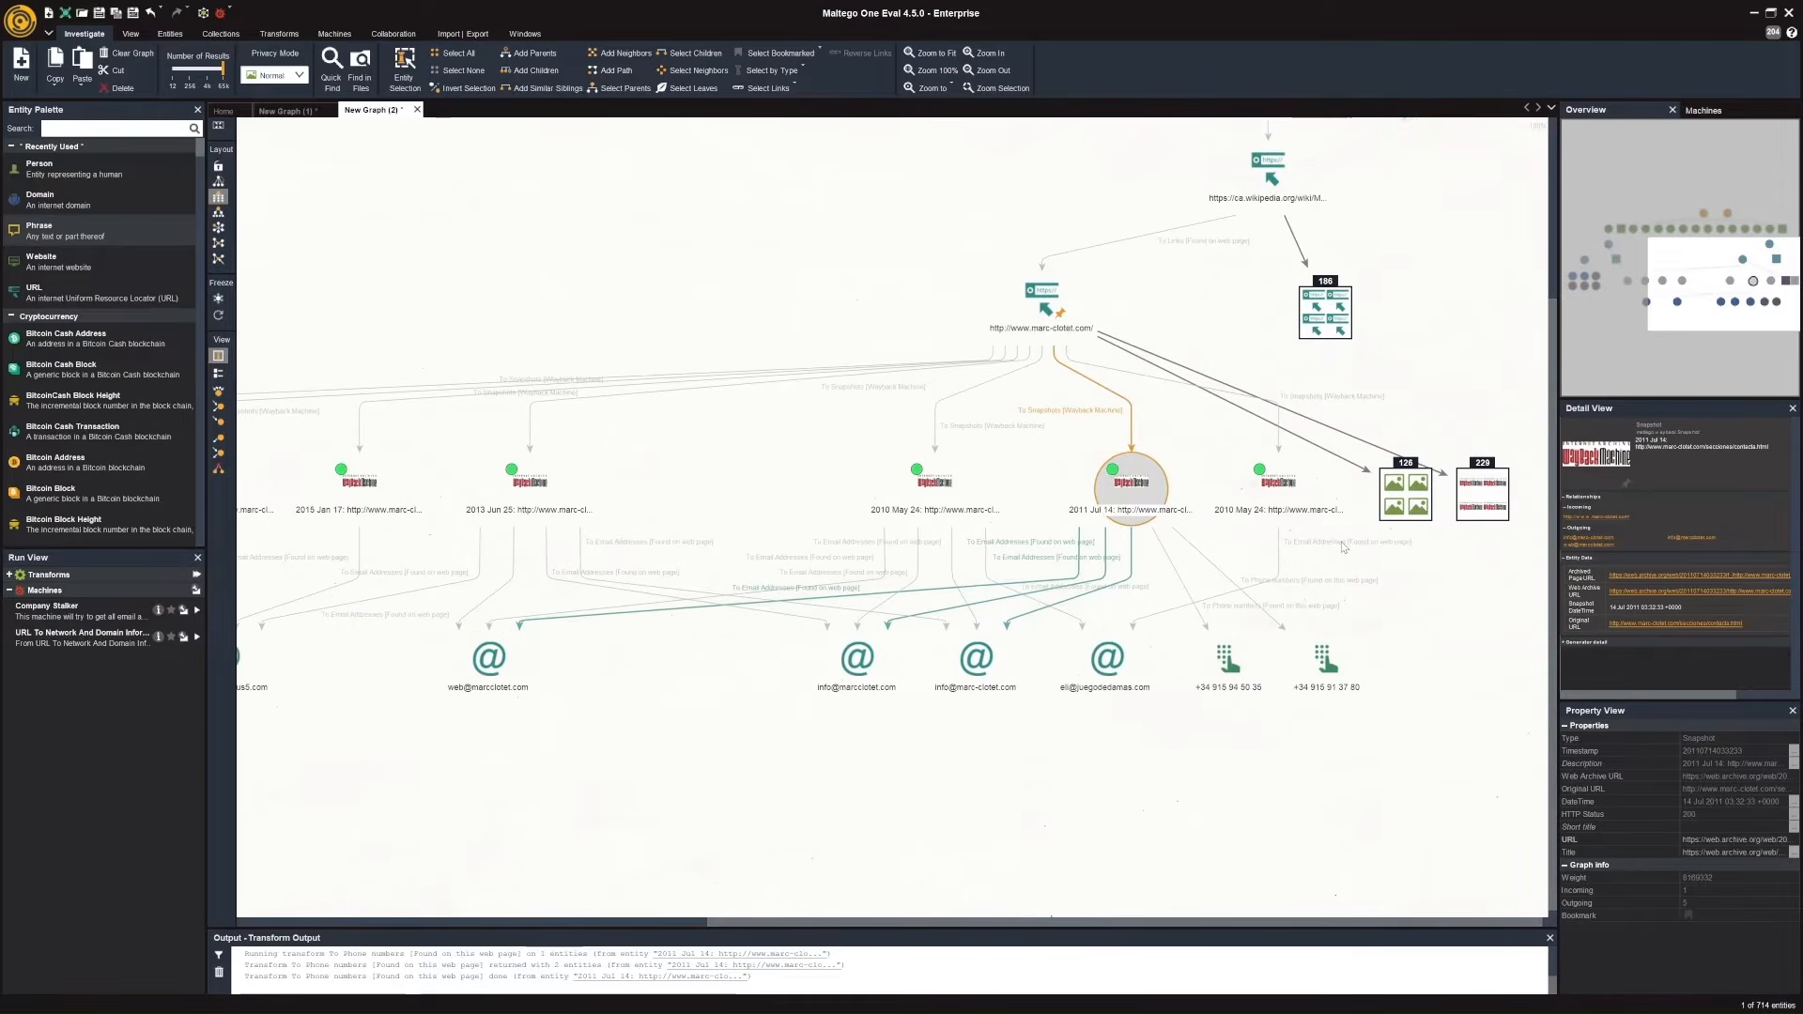
pyautogui.click(1449, 709)
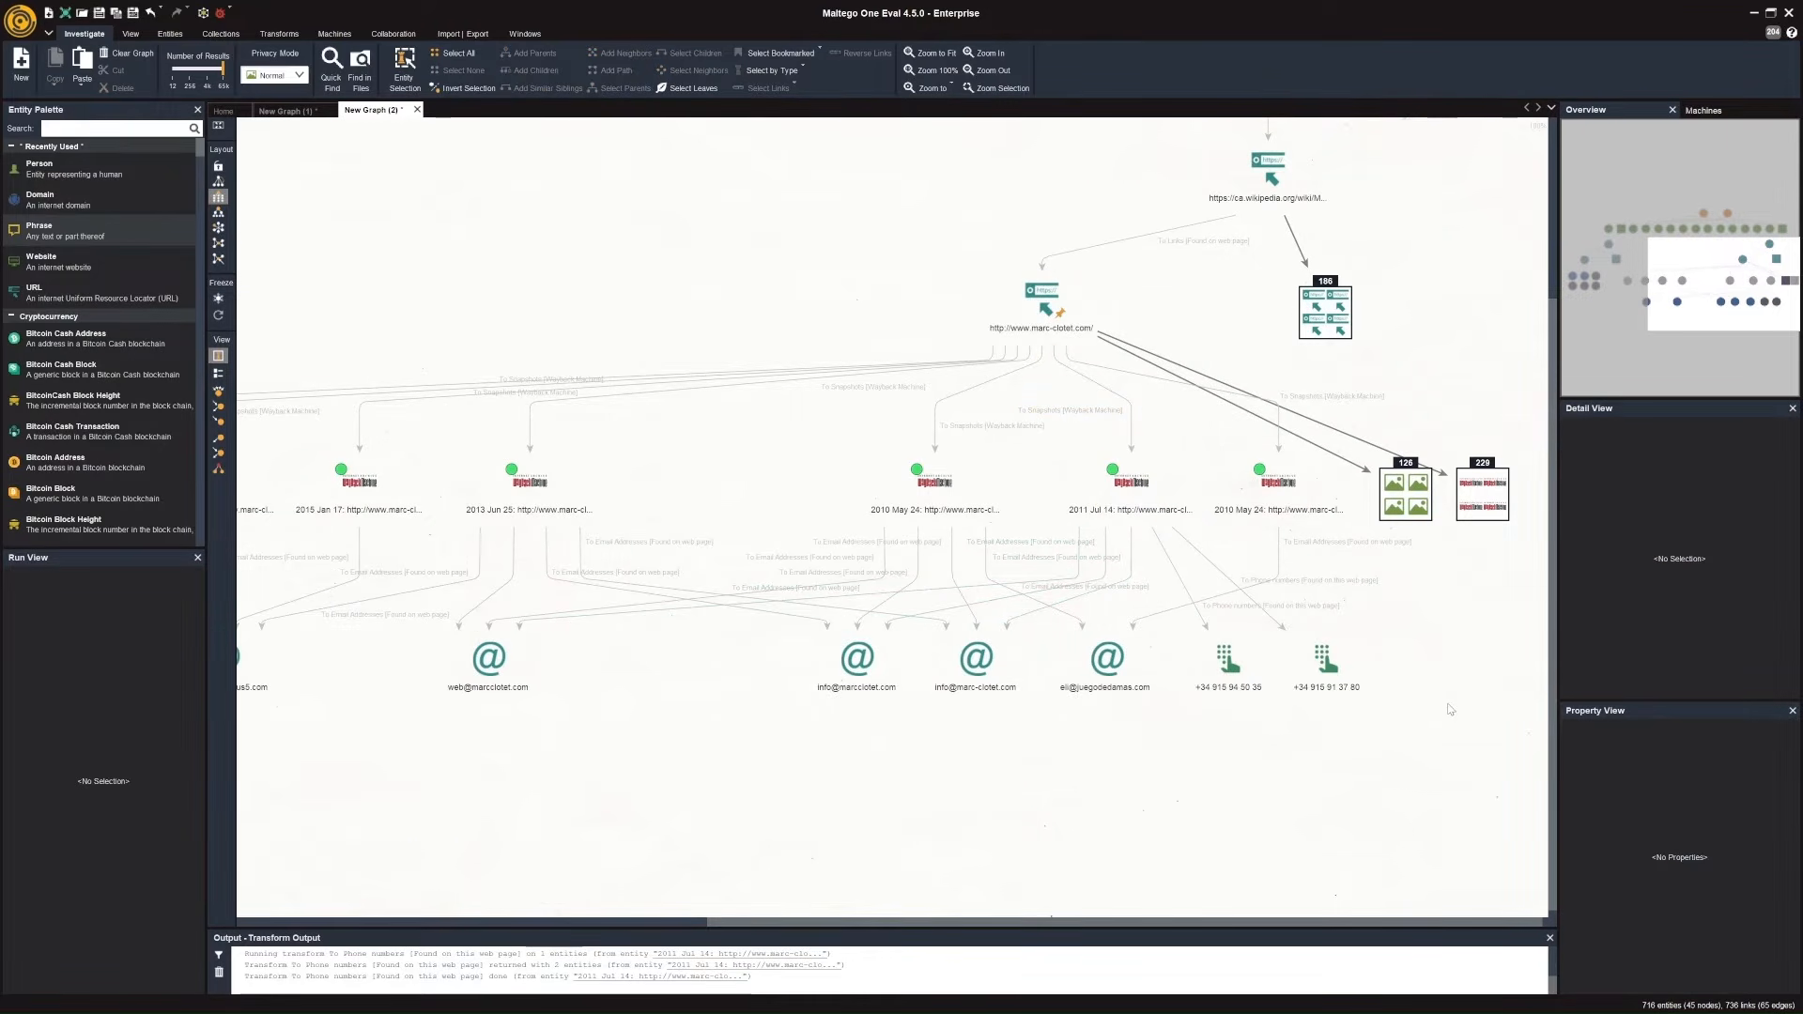
pyautogui.scroll(-5, 1449, 710)
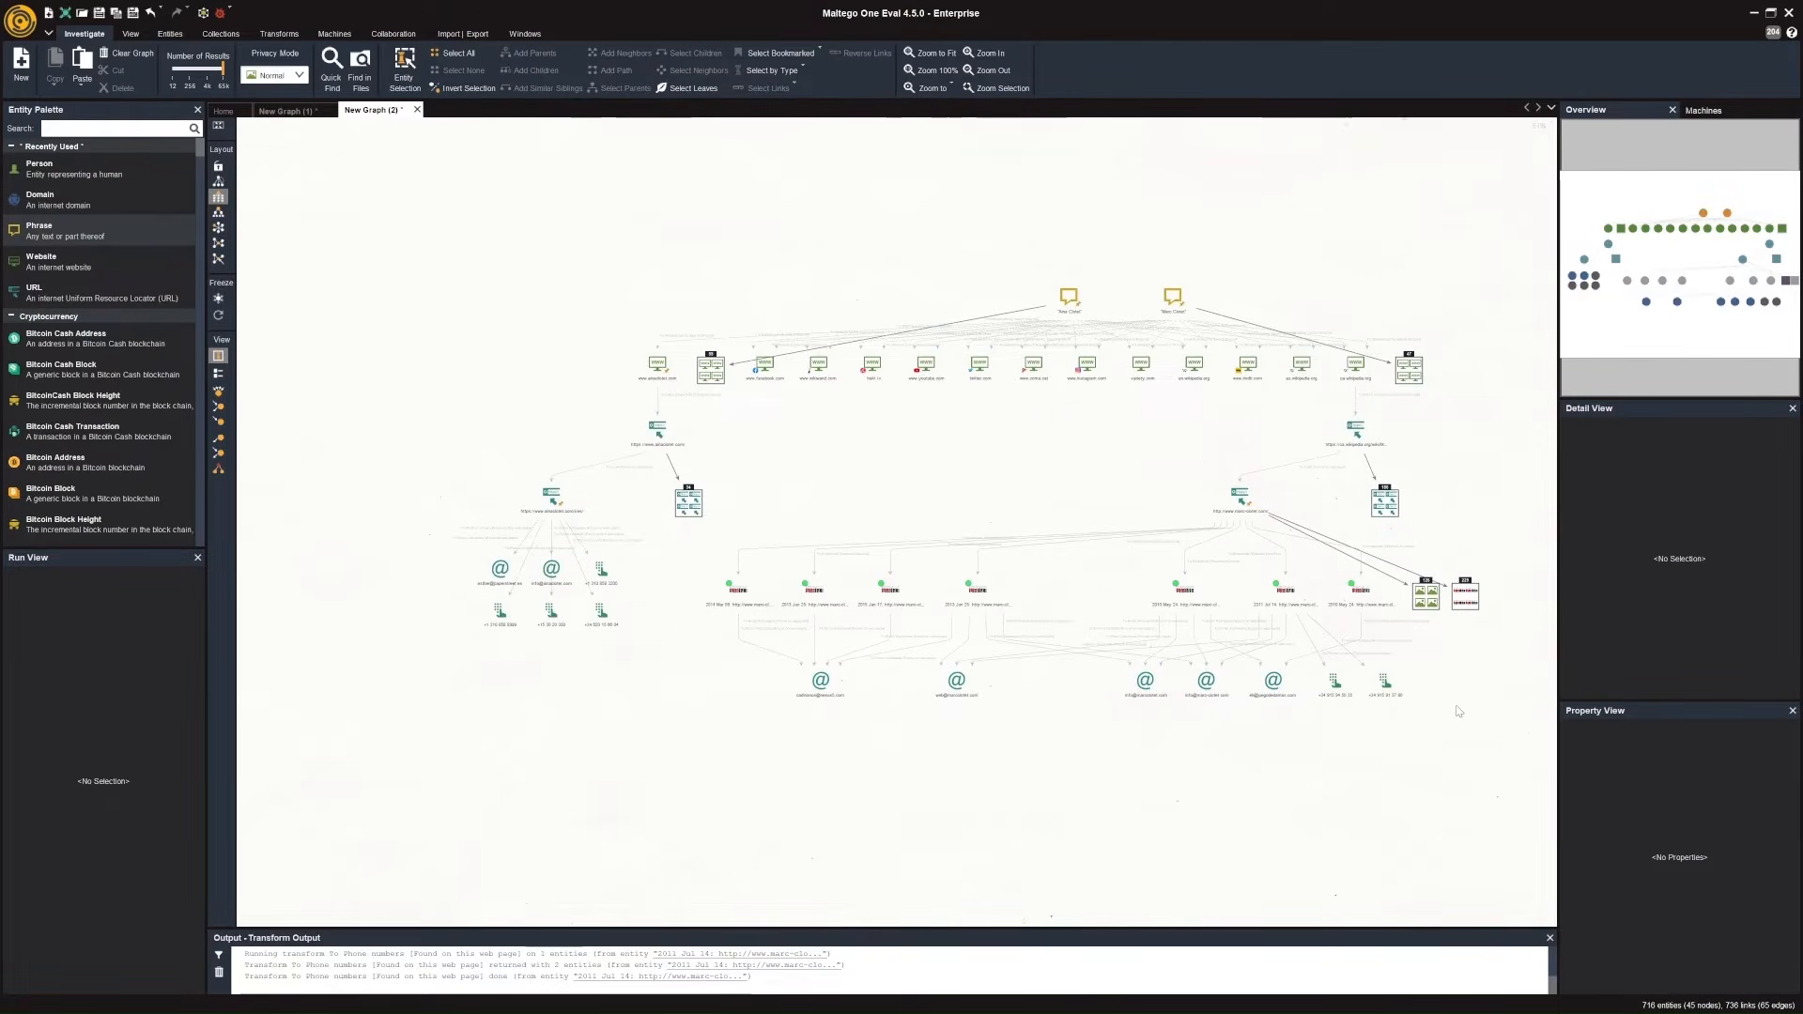
pyautogui.moveTo(1459, 711); pyautogui.dragTo(1384, 690)
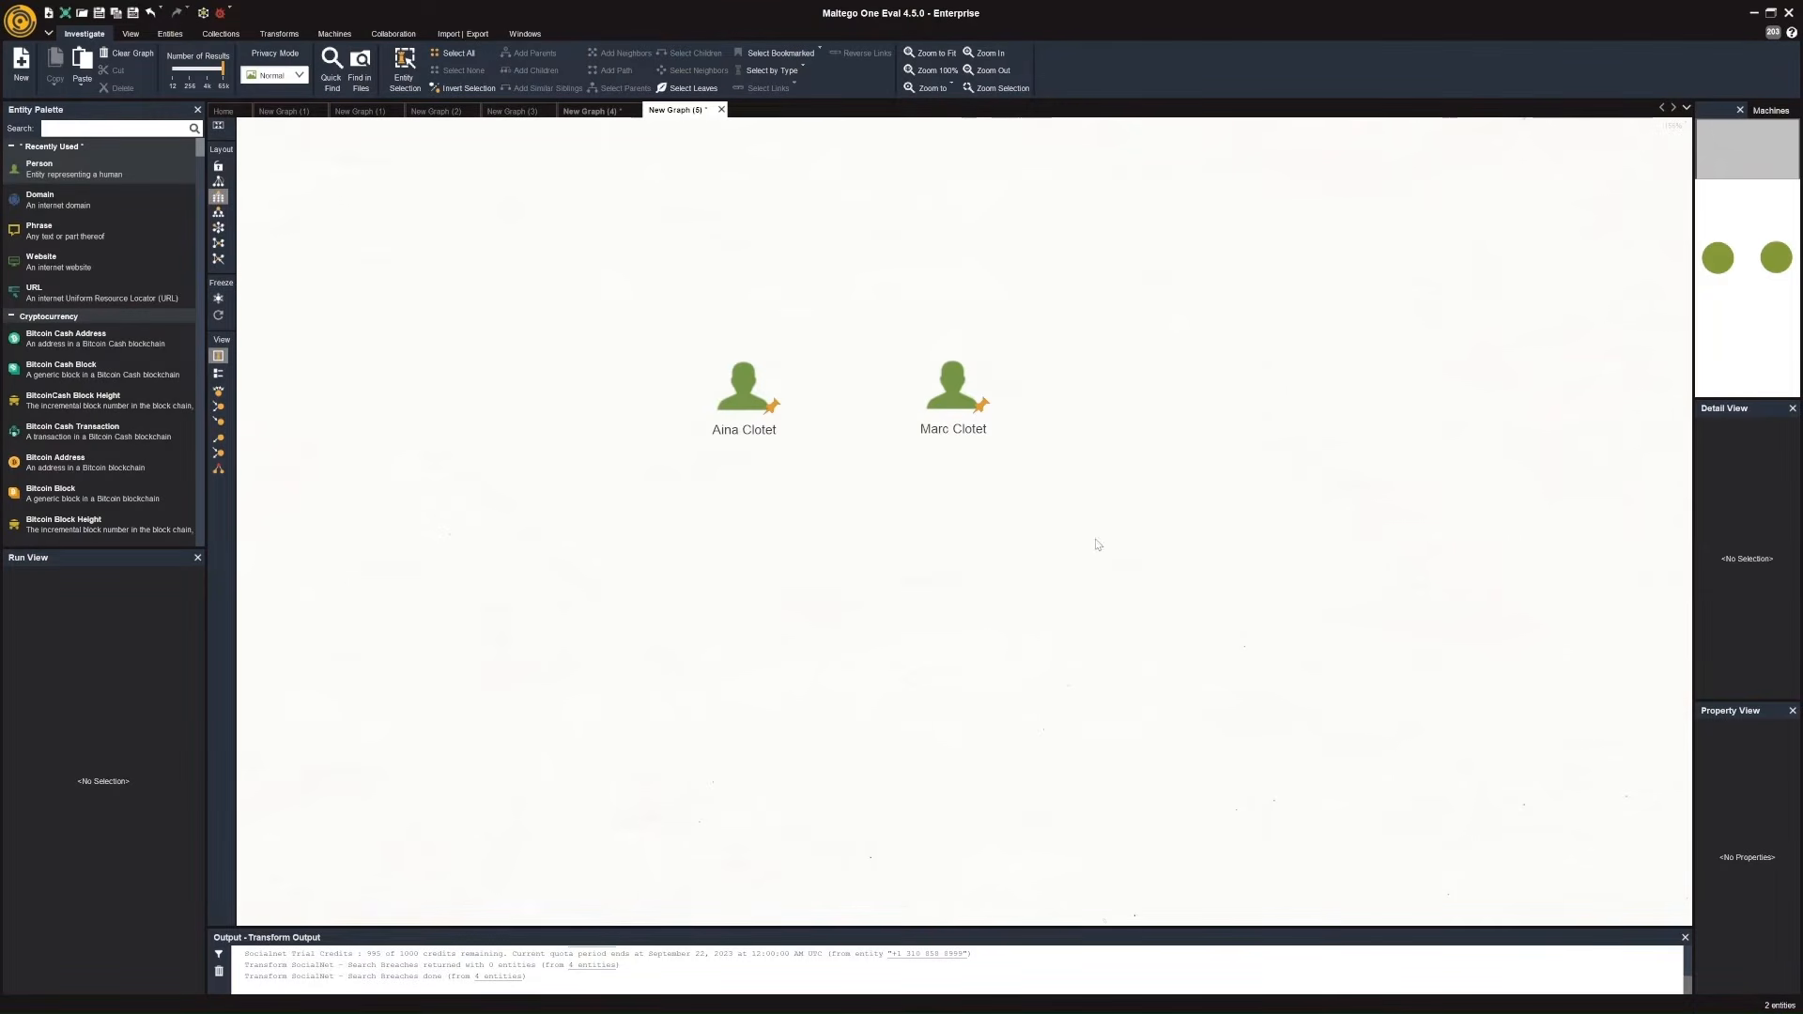
# Run the To Social Media Profiles transform set from Google Social Network Transforms on both the Aina Clotet and Marc Clotet person entities.
pyautogui.moveTo(1098, 545); pyautogui.dragTo(678, 302)
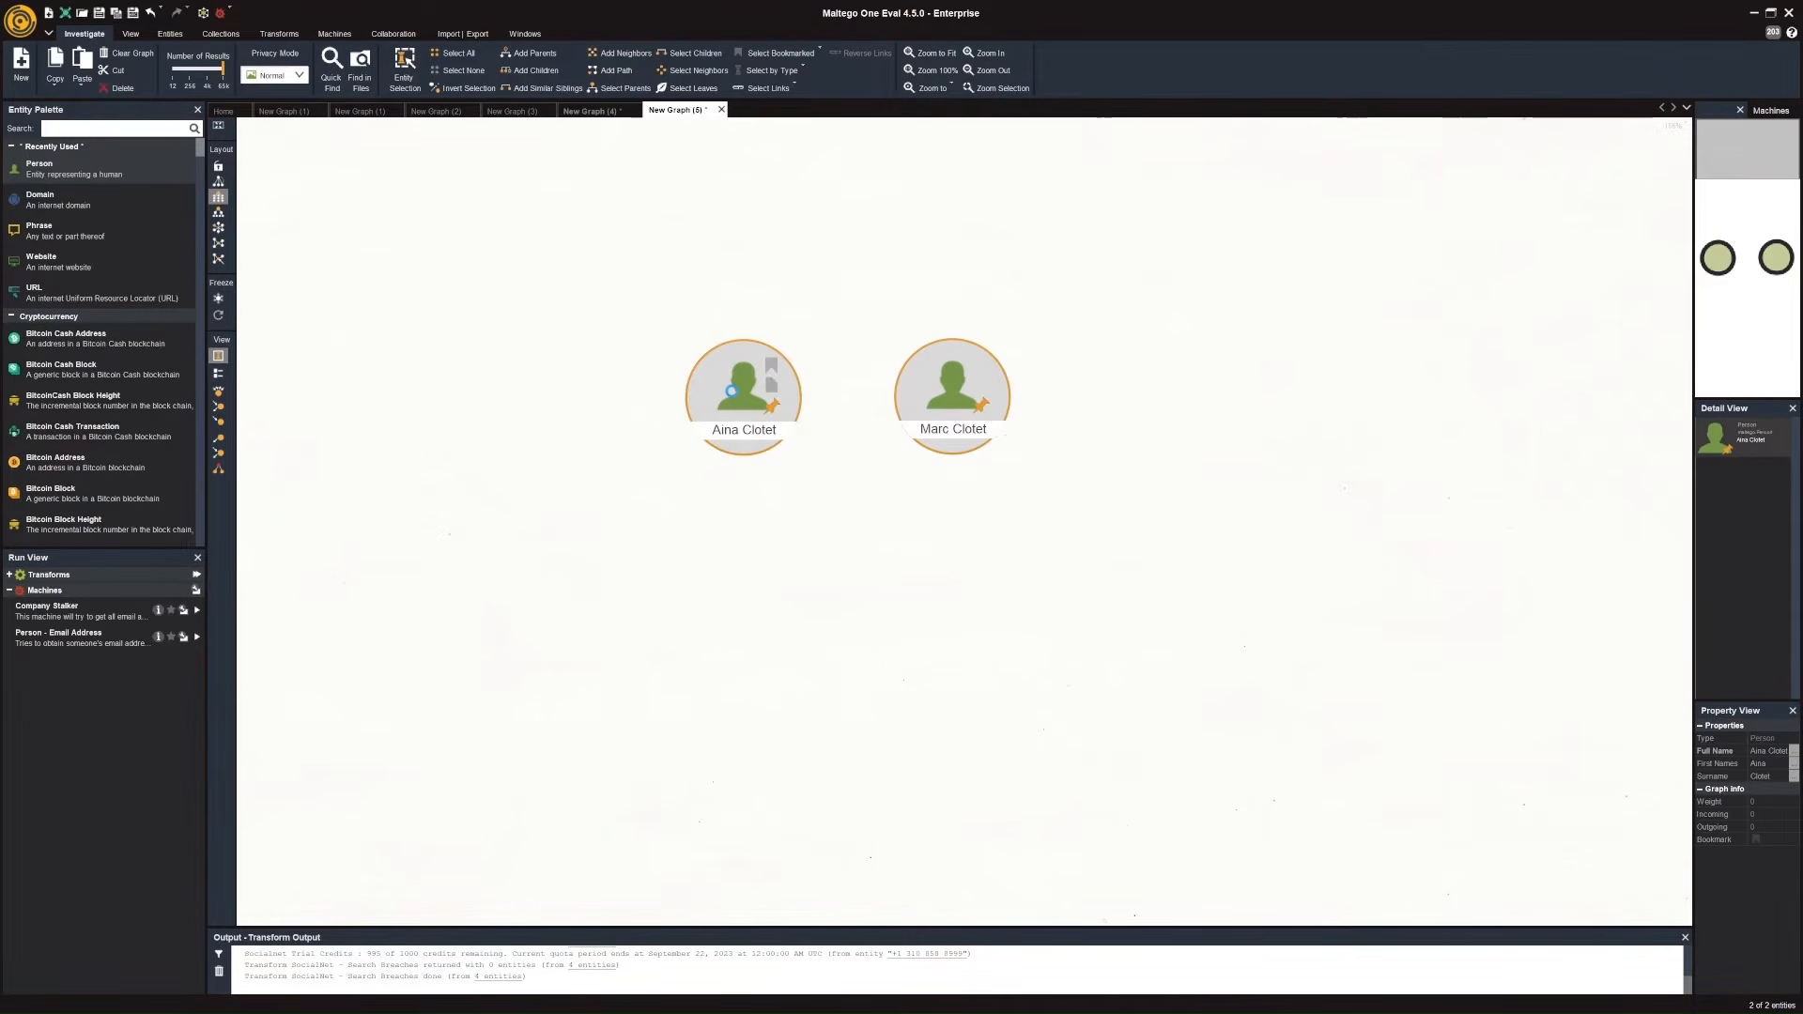
pyautogui.rightClick(732, 391)
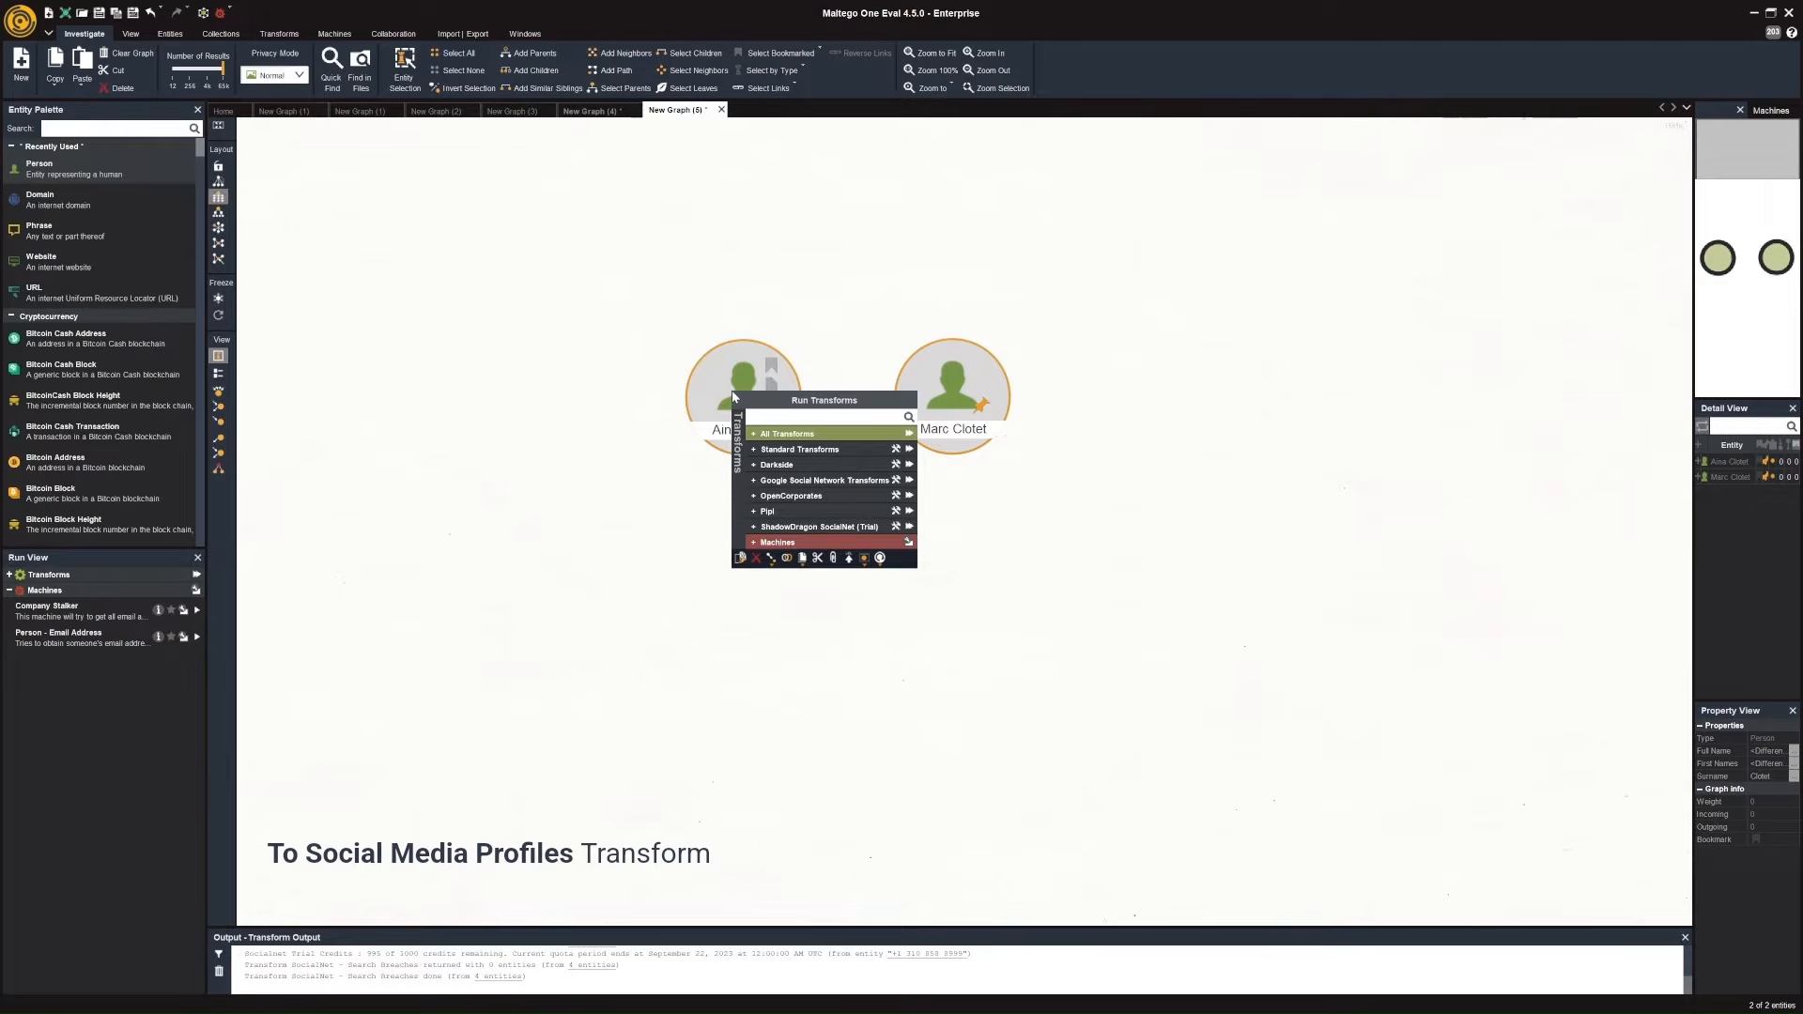
pyautogui.click(753, 484)
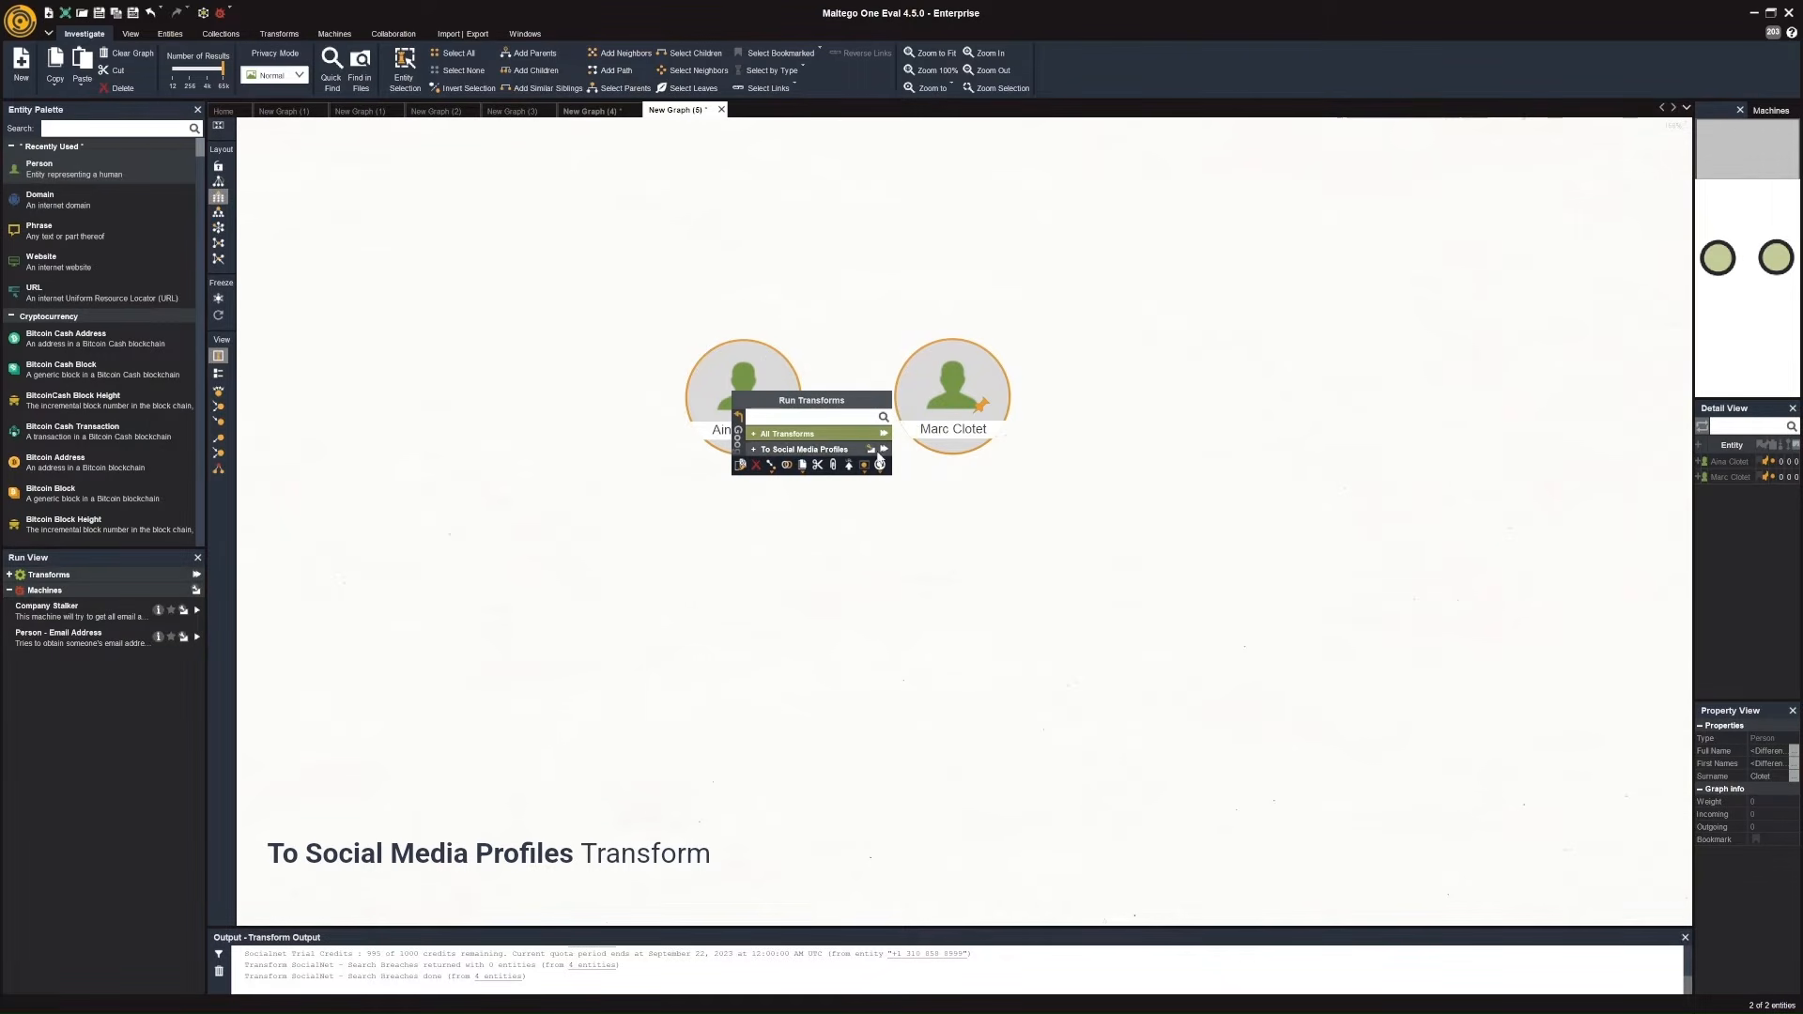
pyautogui.click(885, 450)
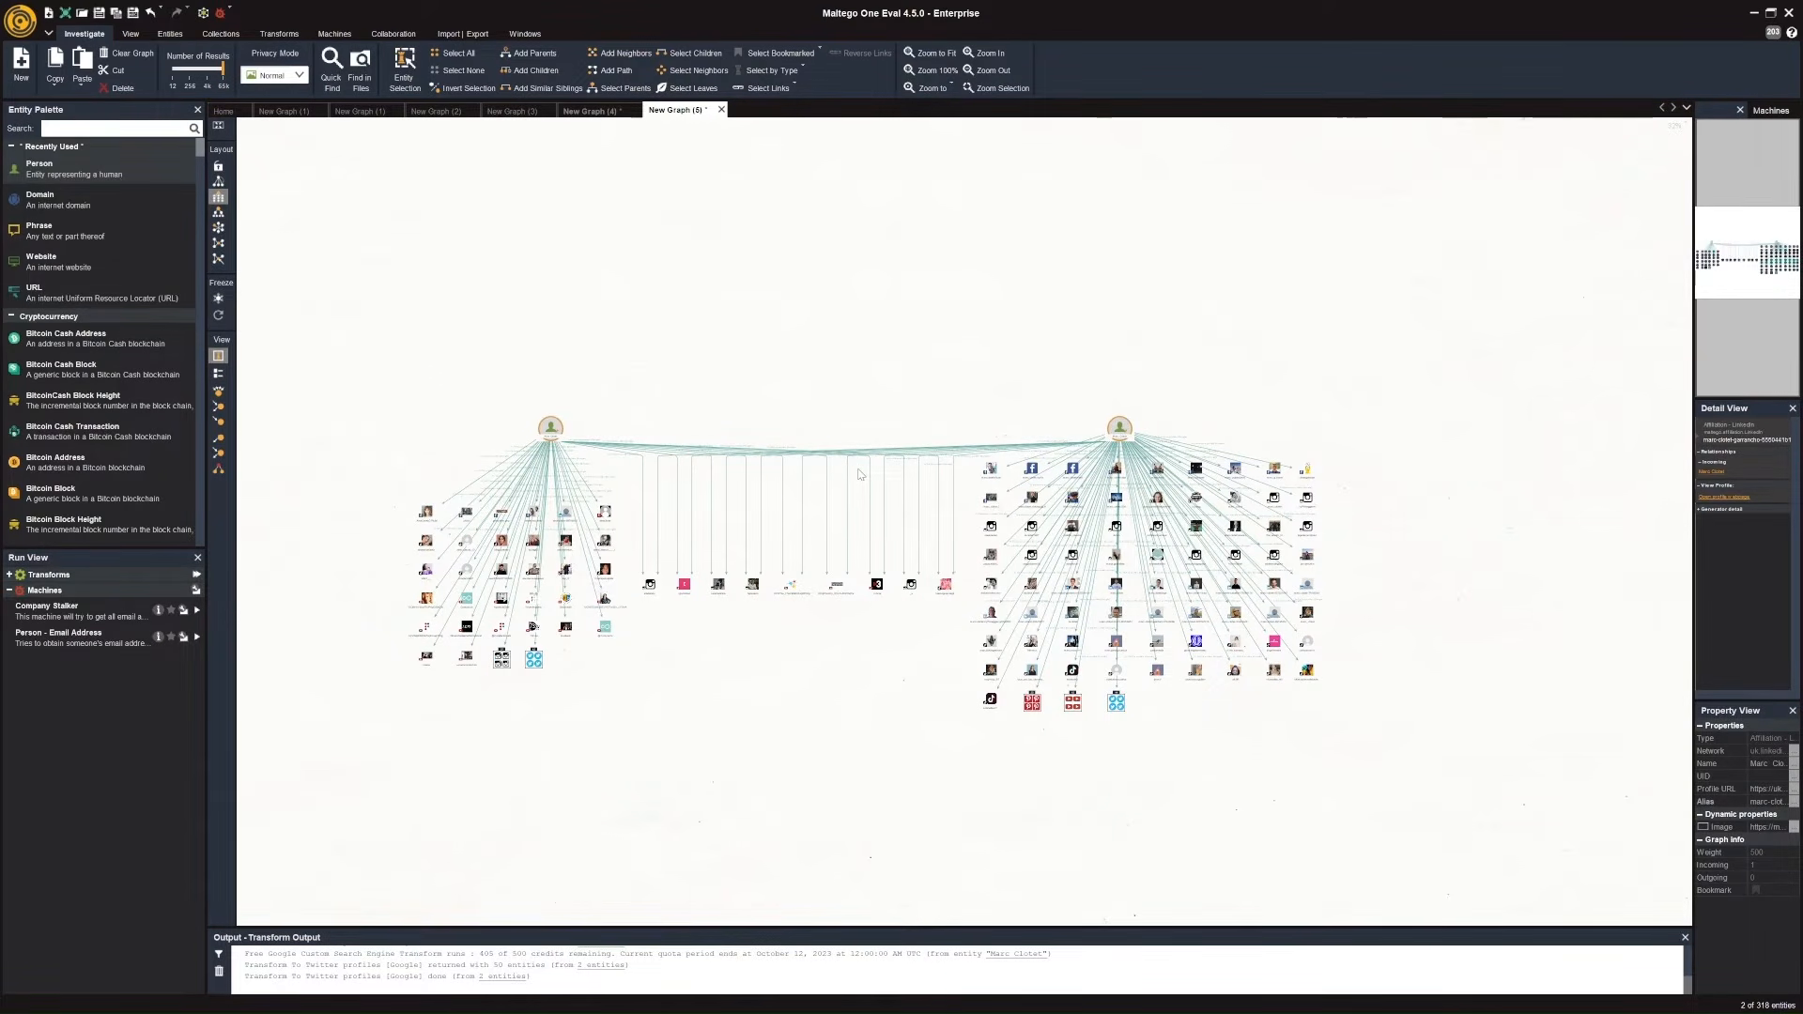
# Delete the last three TikTok profiles in the second row of results under Aina Clotet.
pyautogui.scroll(4, 402, 539)
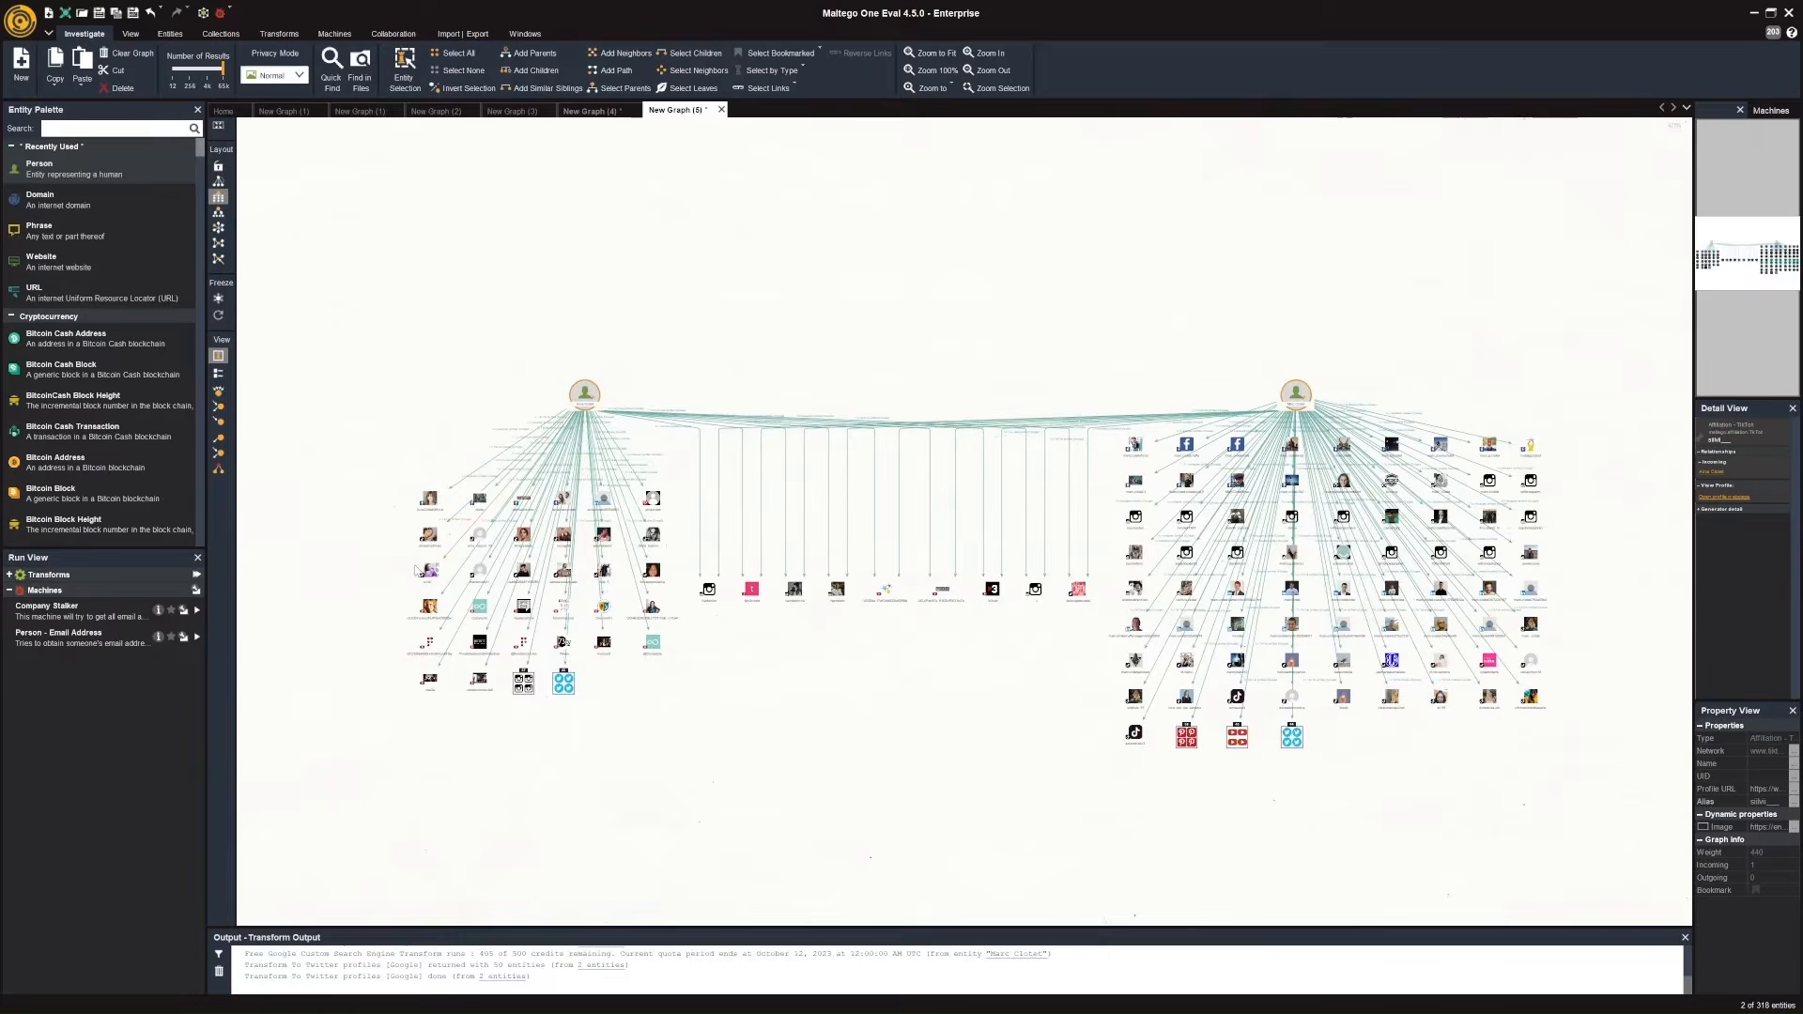
pyautogui.scroll(1, 402, 539)
pyautogui.click(561, 469)
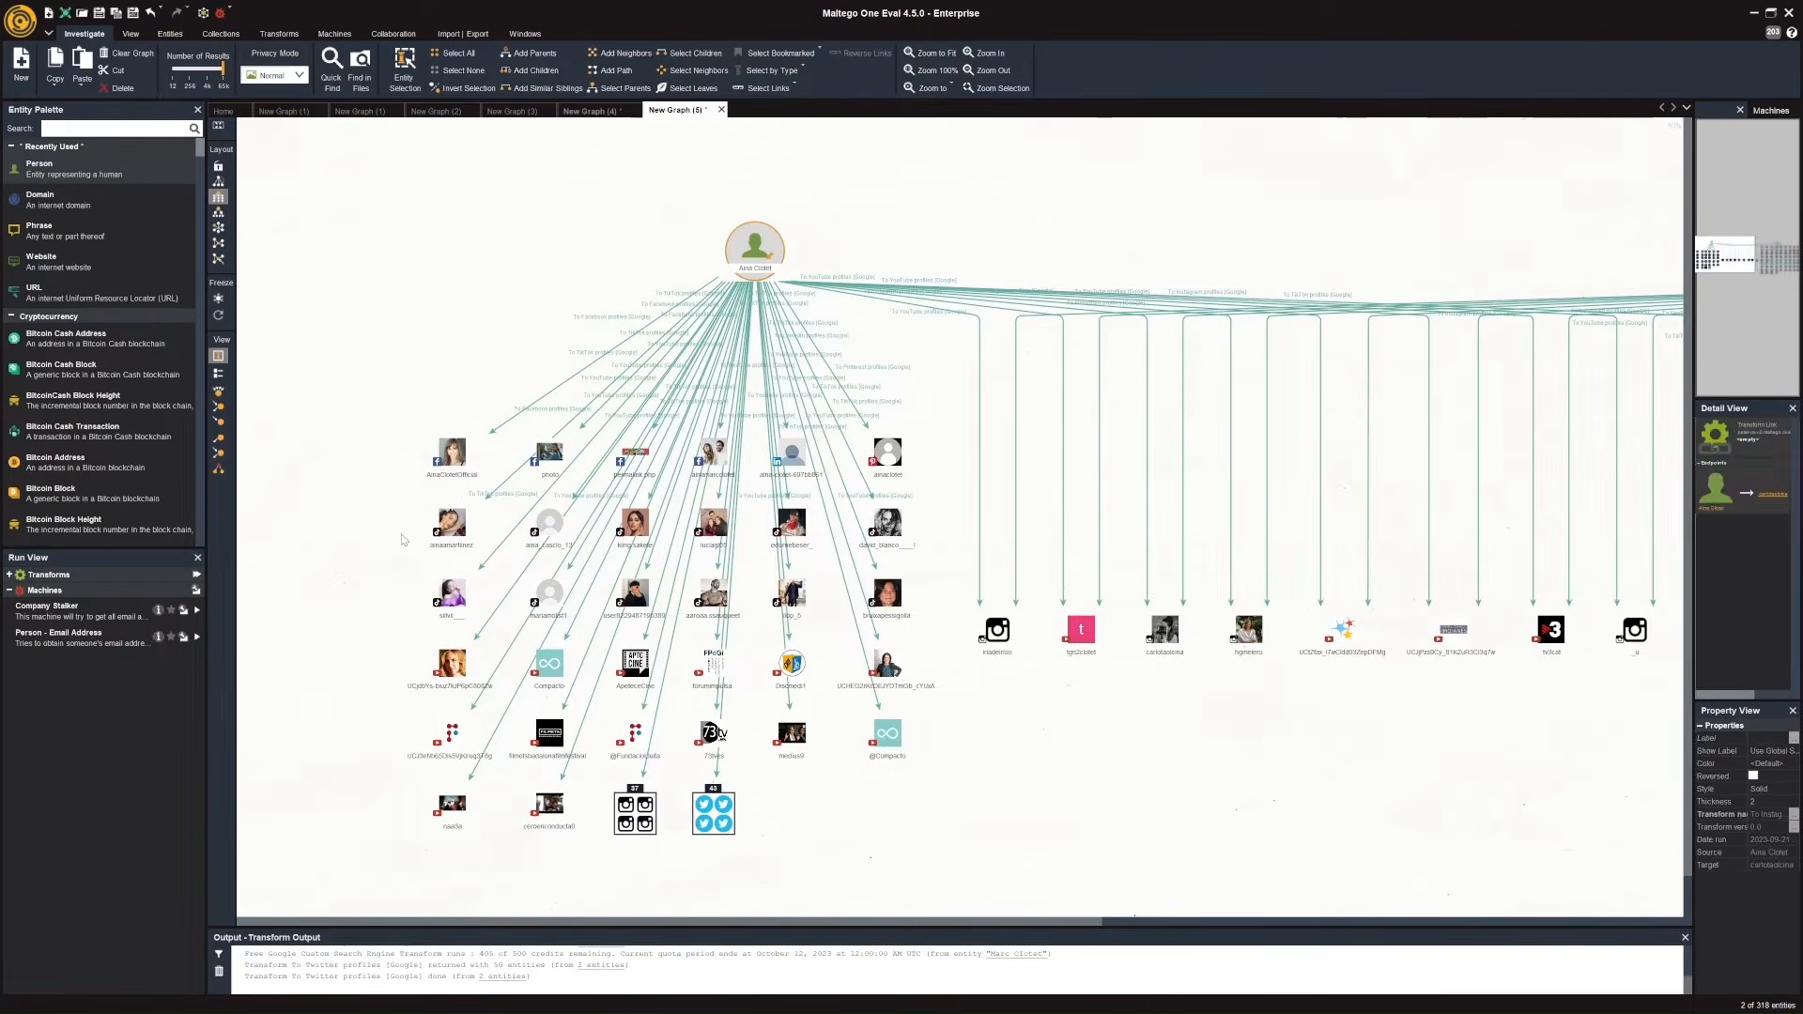
pyautogui.scroll(3, 561, 470)
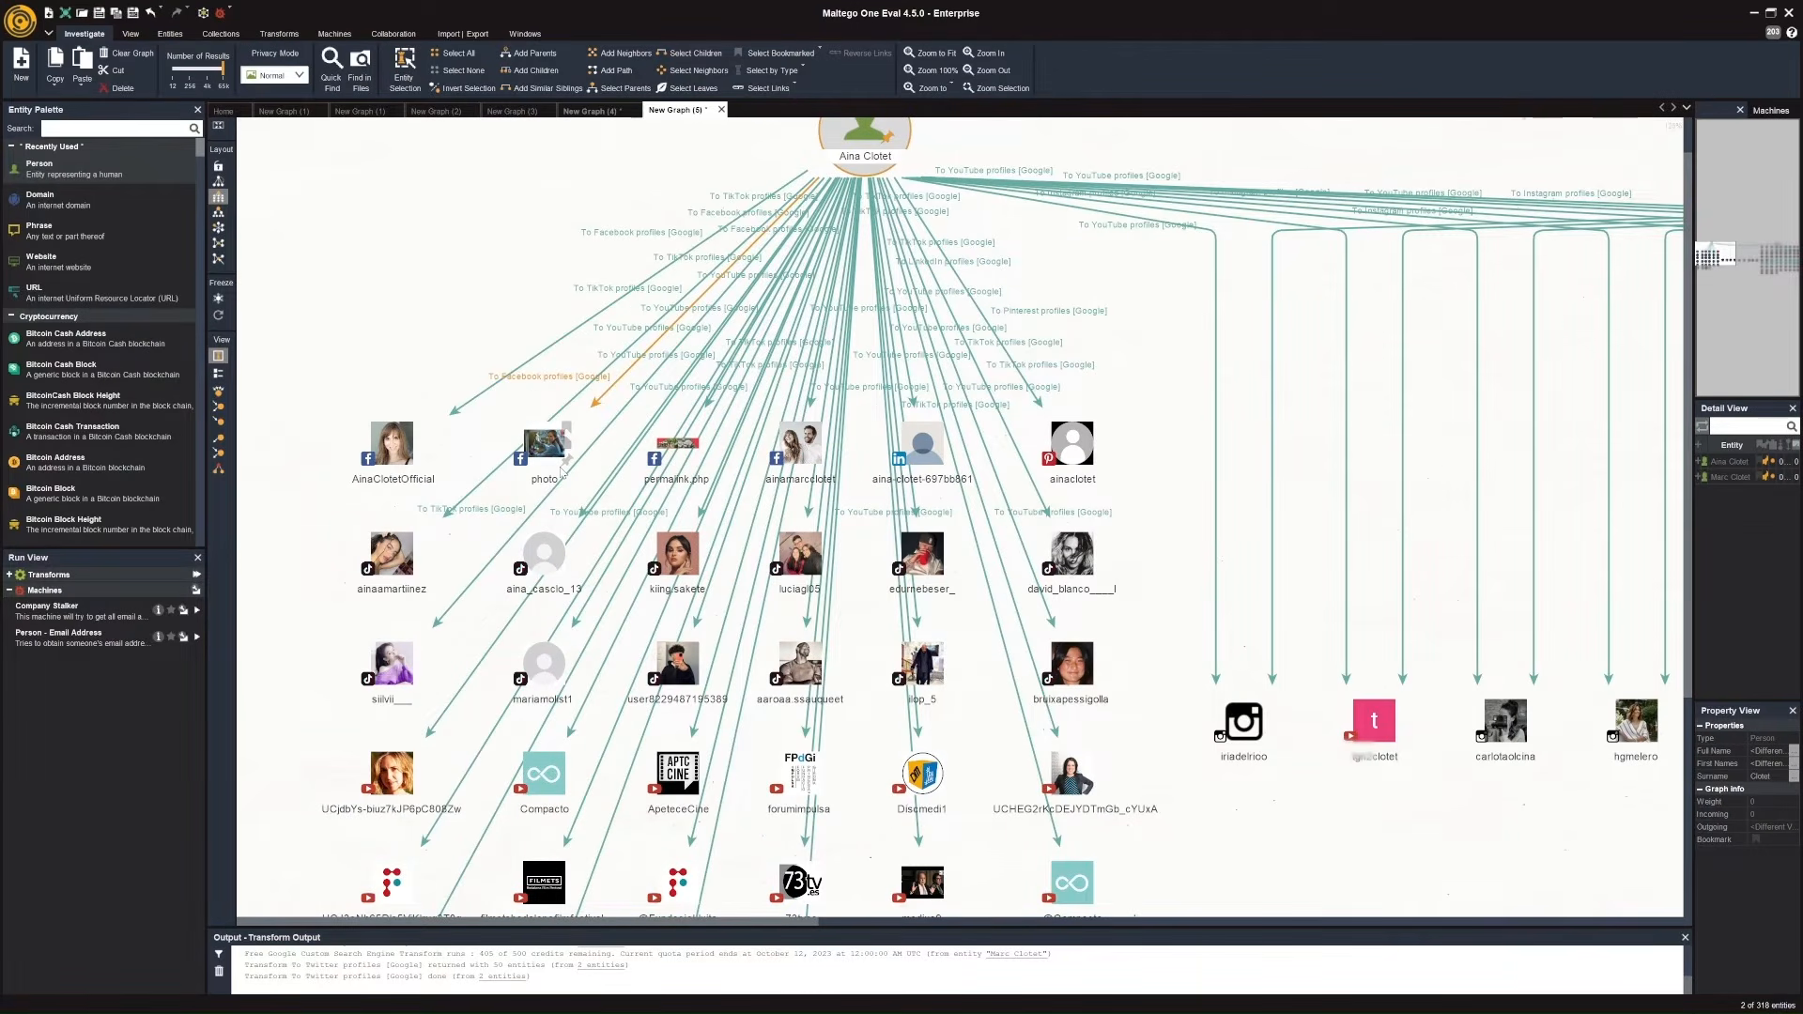
pyautogui.click(812, 558)
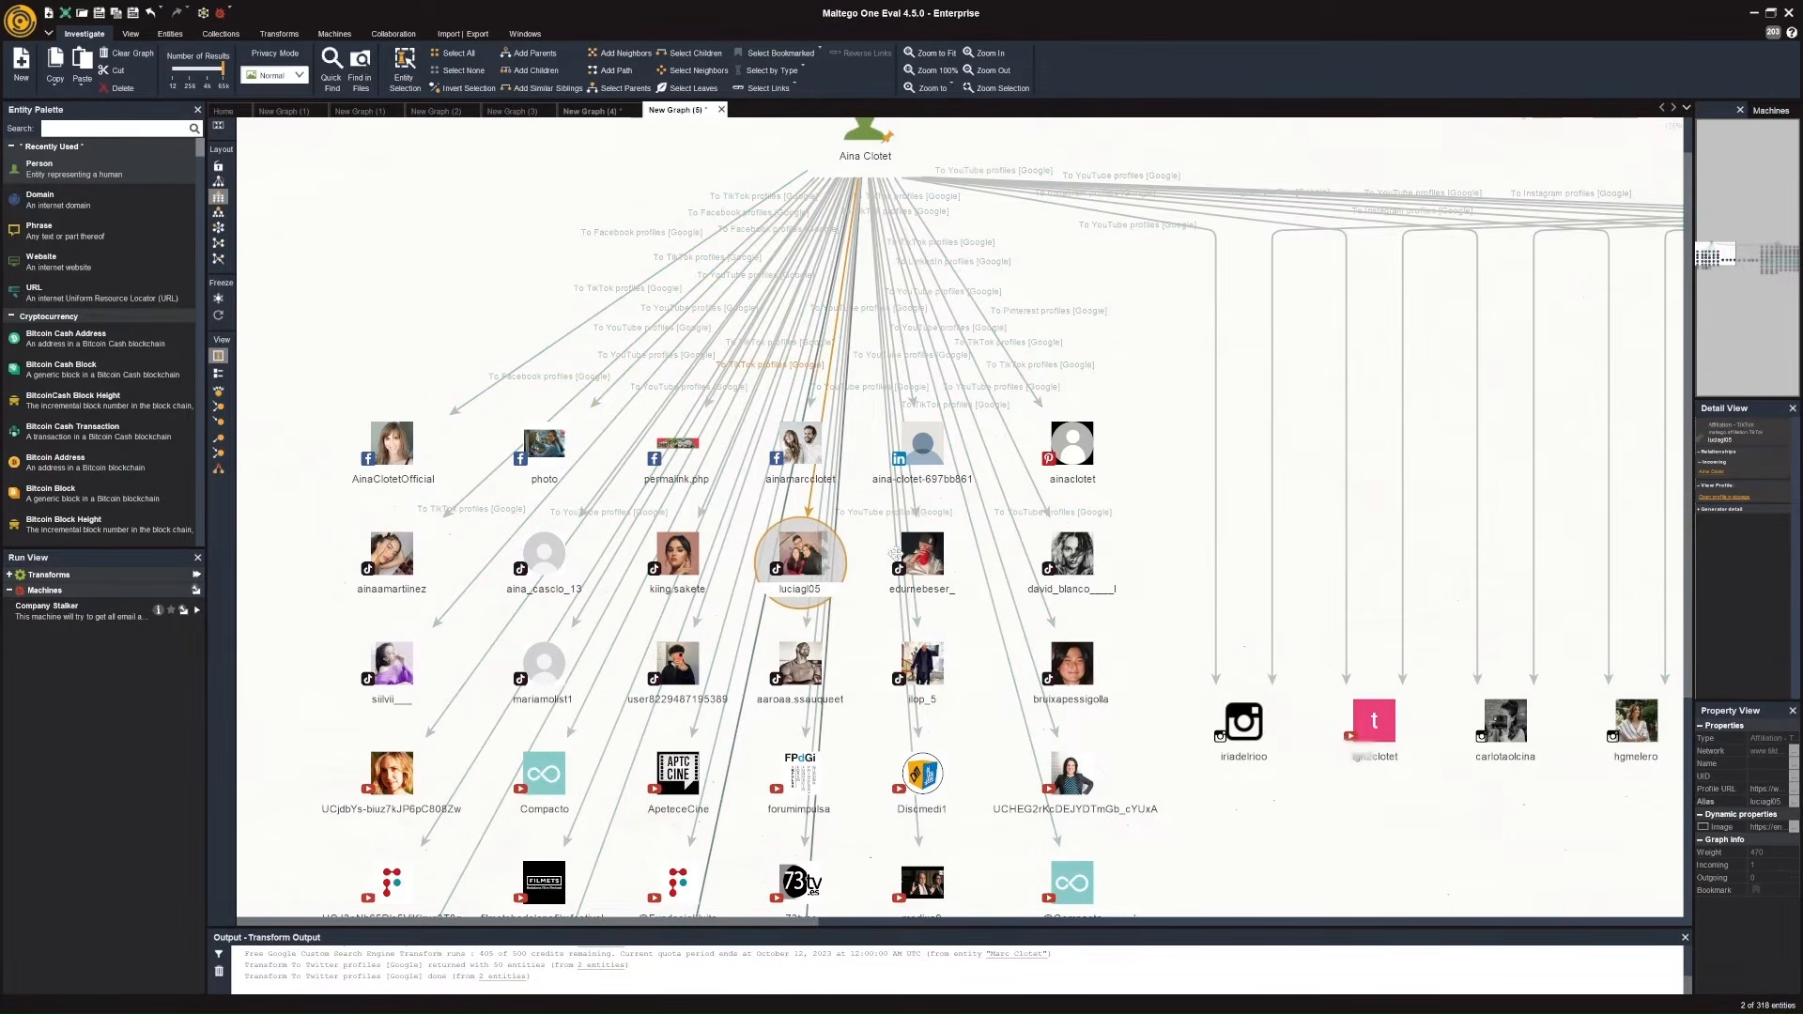
pyautogui.keyDown('ctrl'); pyautogui.click(923, 554); pyautogui.keyUp('ctrl')
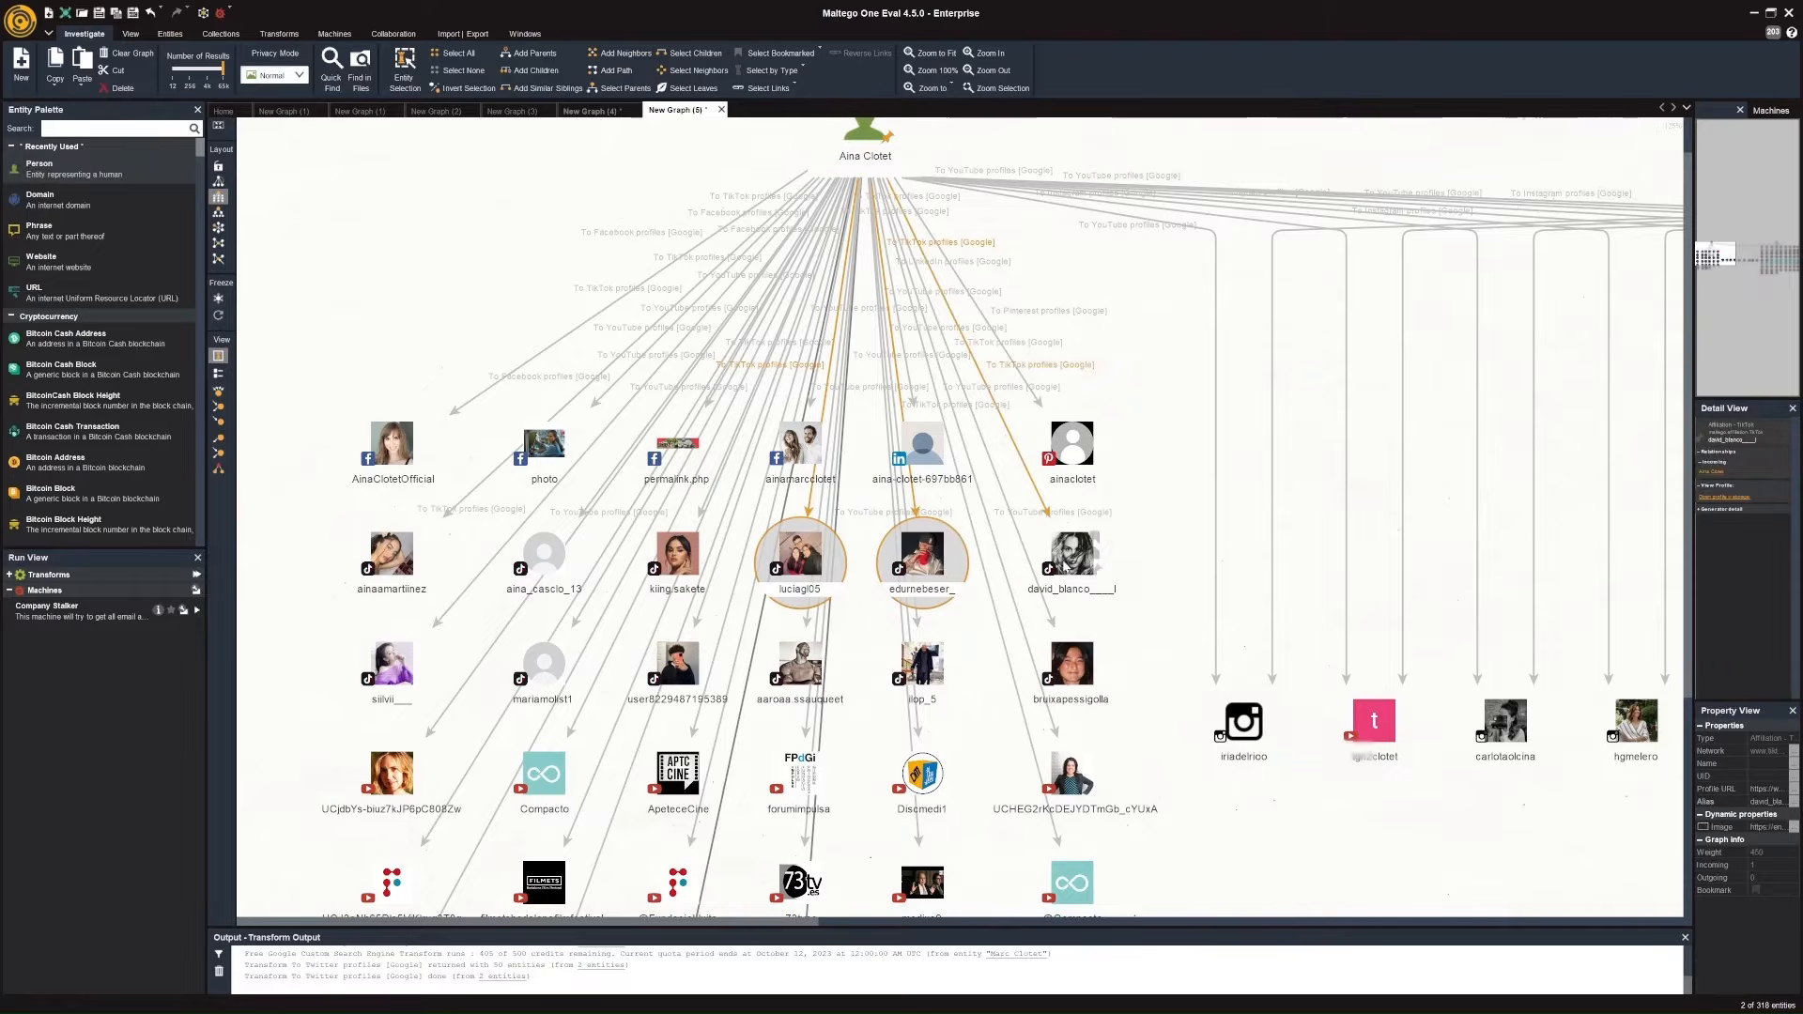
pyautogui.keyDown('ctrl'); pyautogui.click(1066, 568); pyautogui.keyUp('ctrl')
pyautogui.press('Delete')
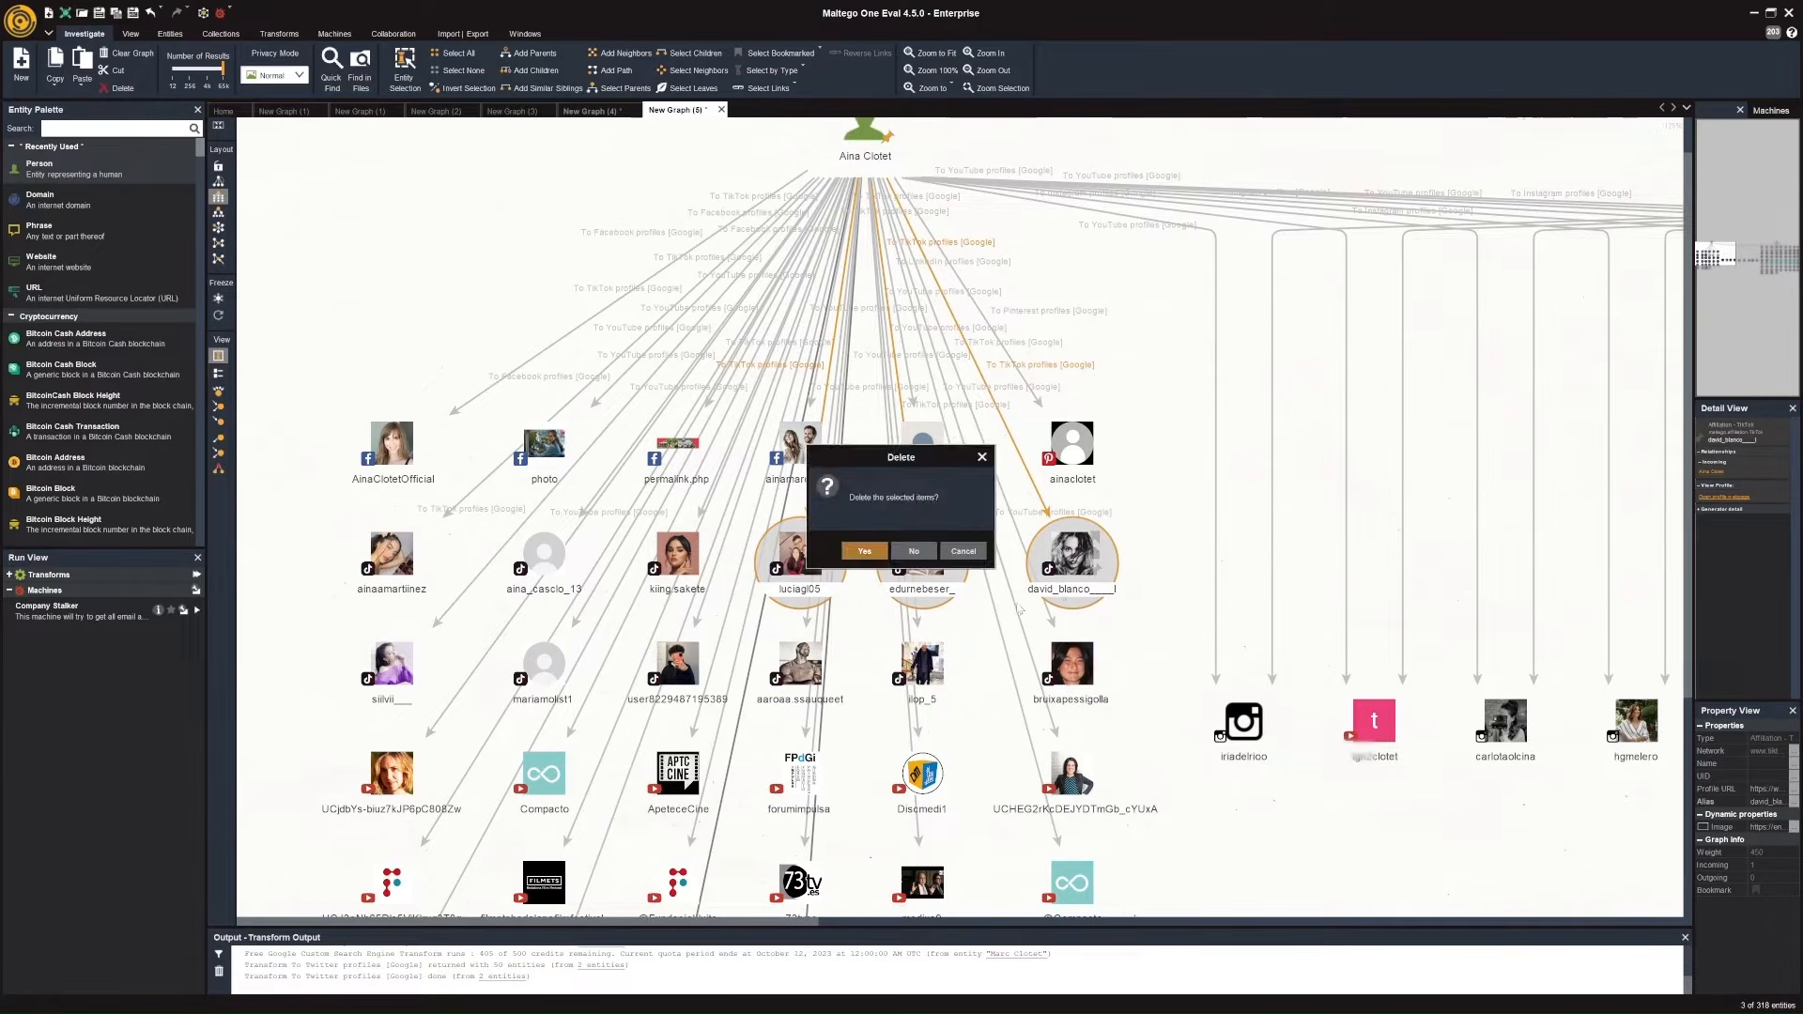
pyautogui.click(865, 552)
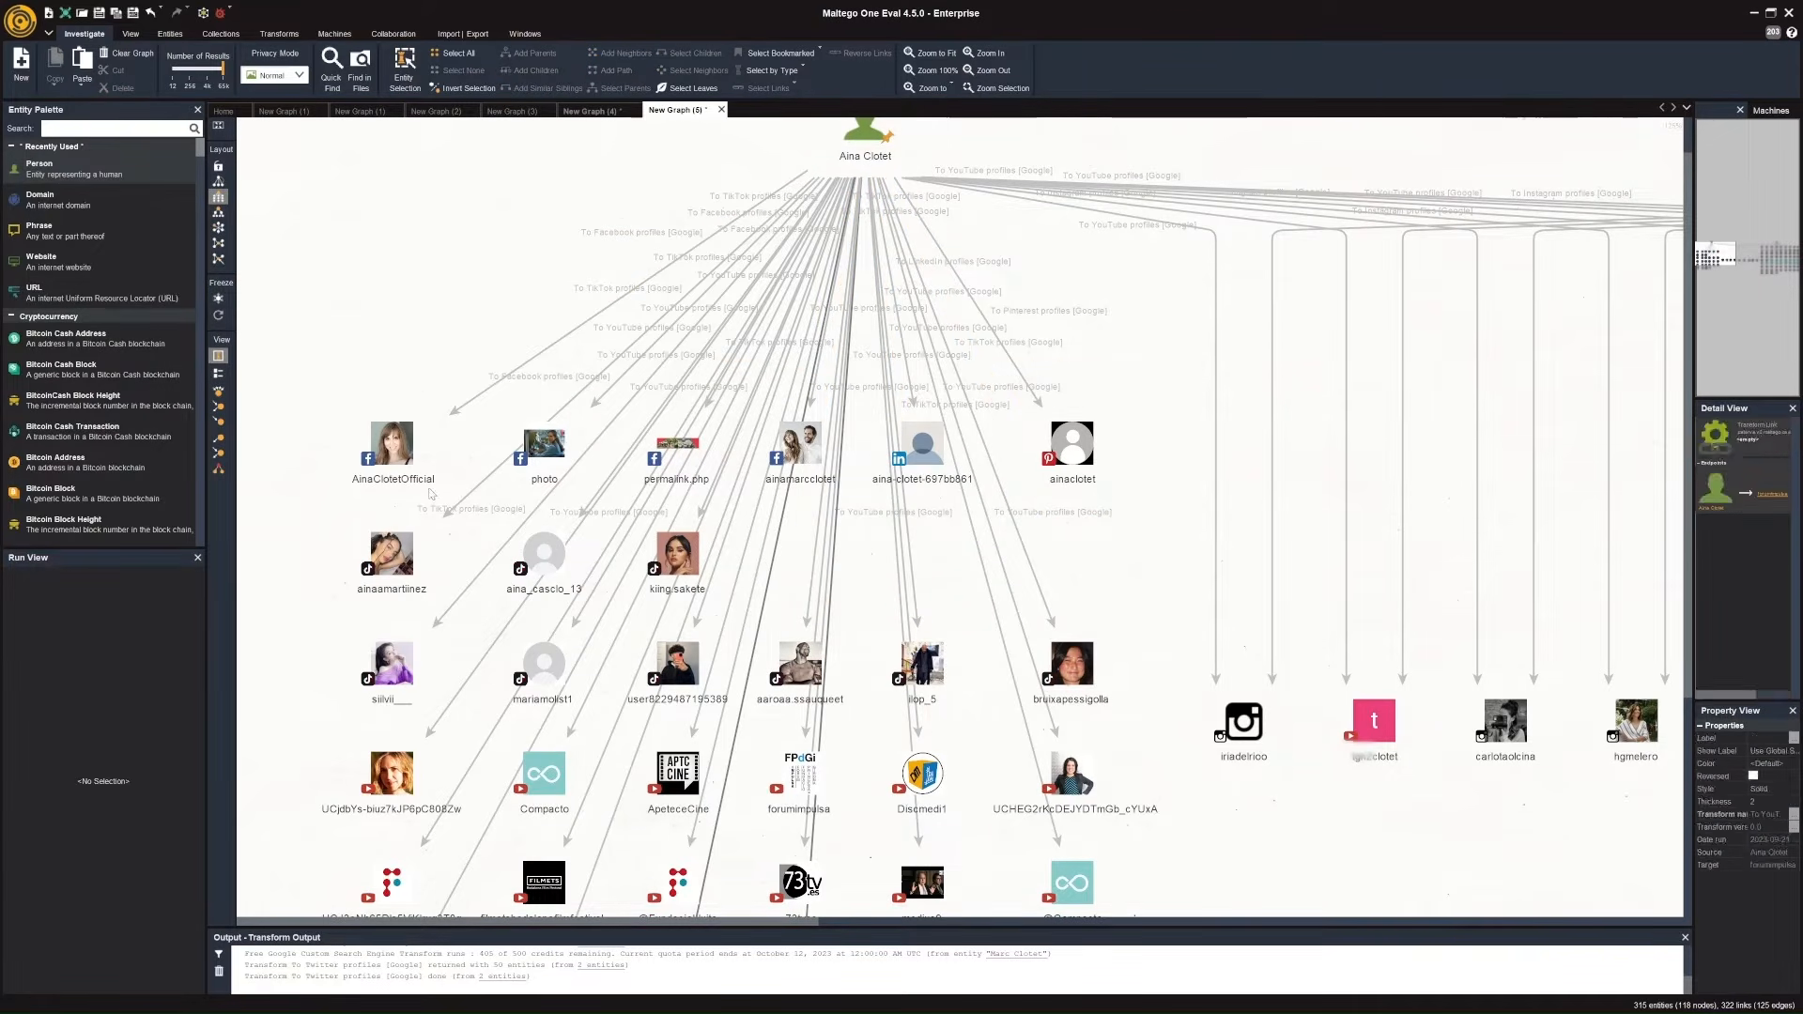
# Select the AinaClotetOfficial and ainamarcclotet Facebook profiles together with the LinkedIn and Pinterest profiles linked to Aina Clotet.
pyautogui.click(393, 455)
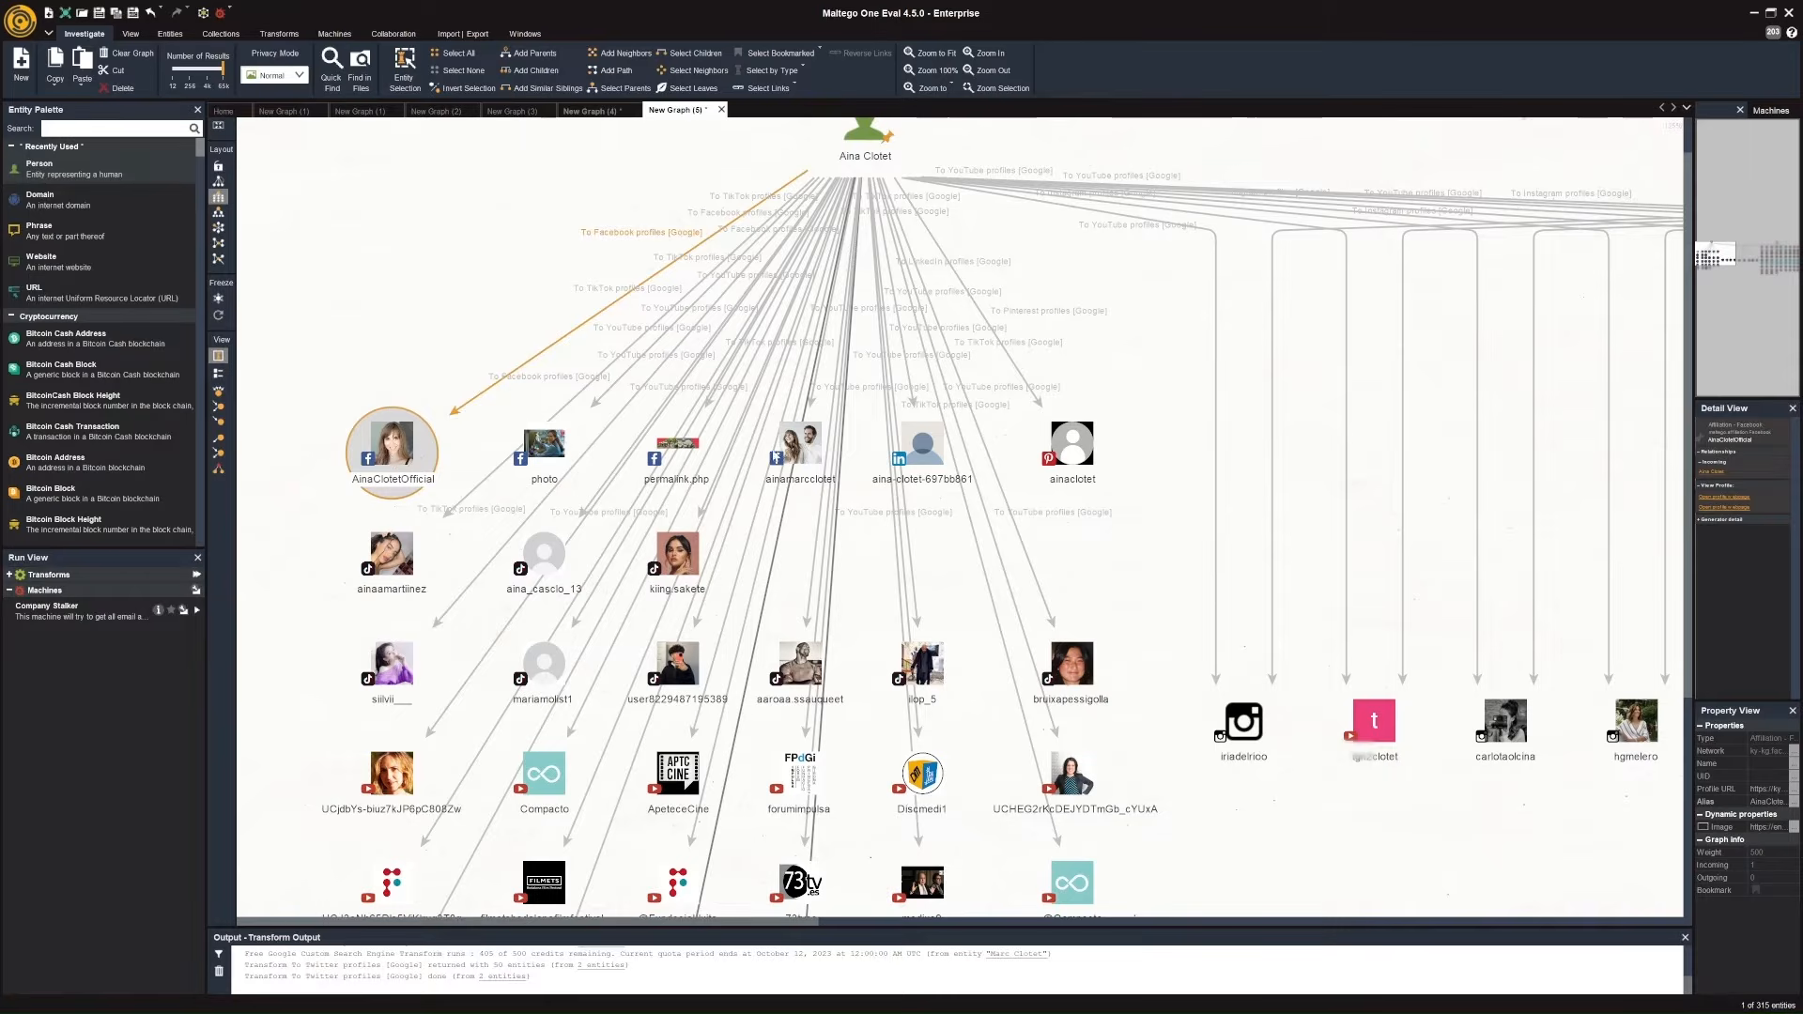
pyautogui.keyDown('ctrl'); pyautogui.click(800, 446); pyautogui.keyUp('ctrl')
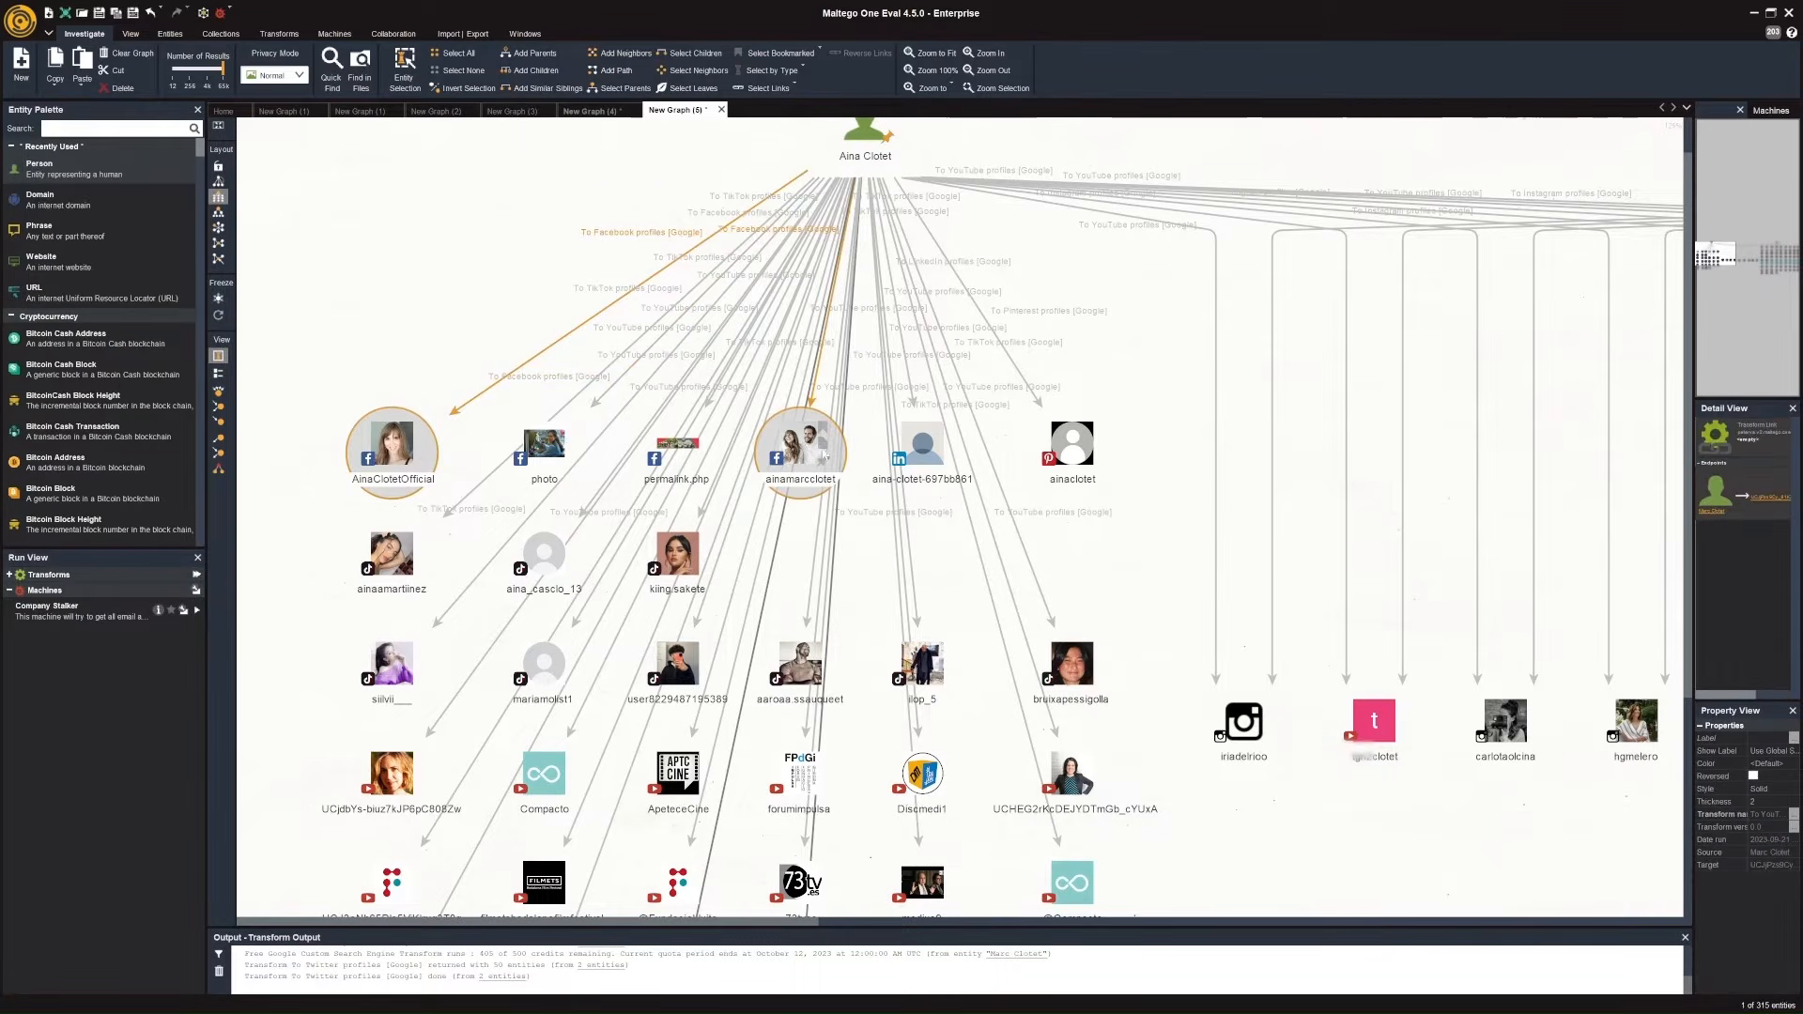
pyautogui.keyDown('ctrl'); pyautogui.click(920, 456); pyautogui.keyUp('ctrl')
pyautogui.keyDown('ctrl'); pyautogui.click(1075, 460); pyautogui.keyUp('ctrl')
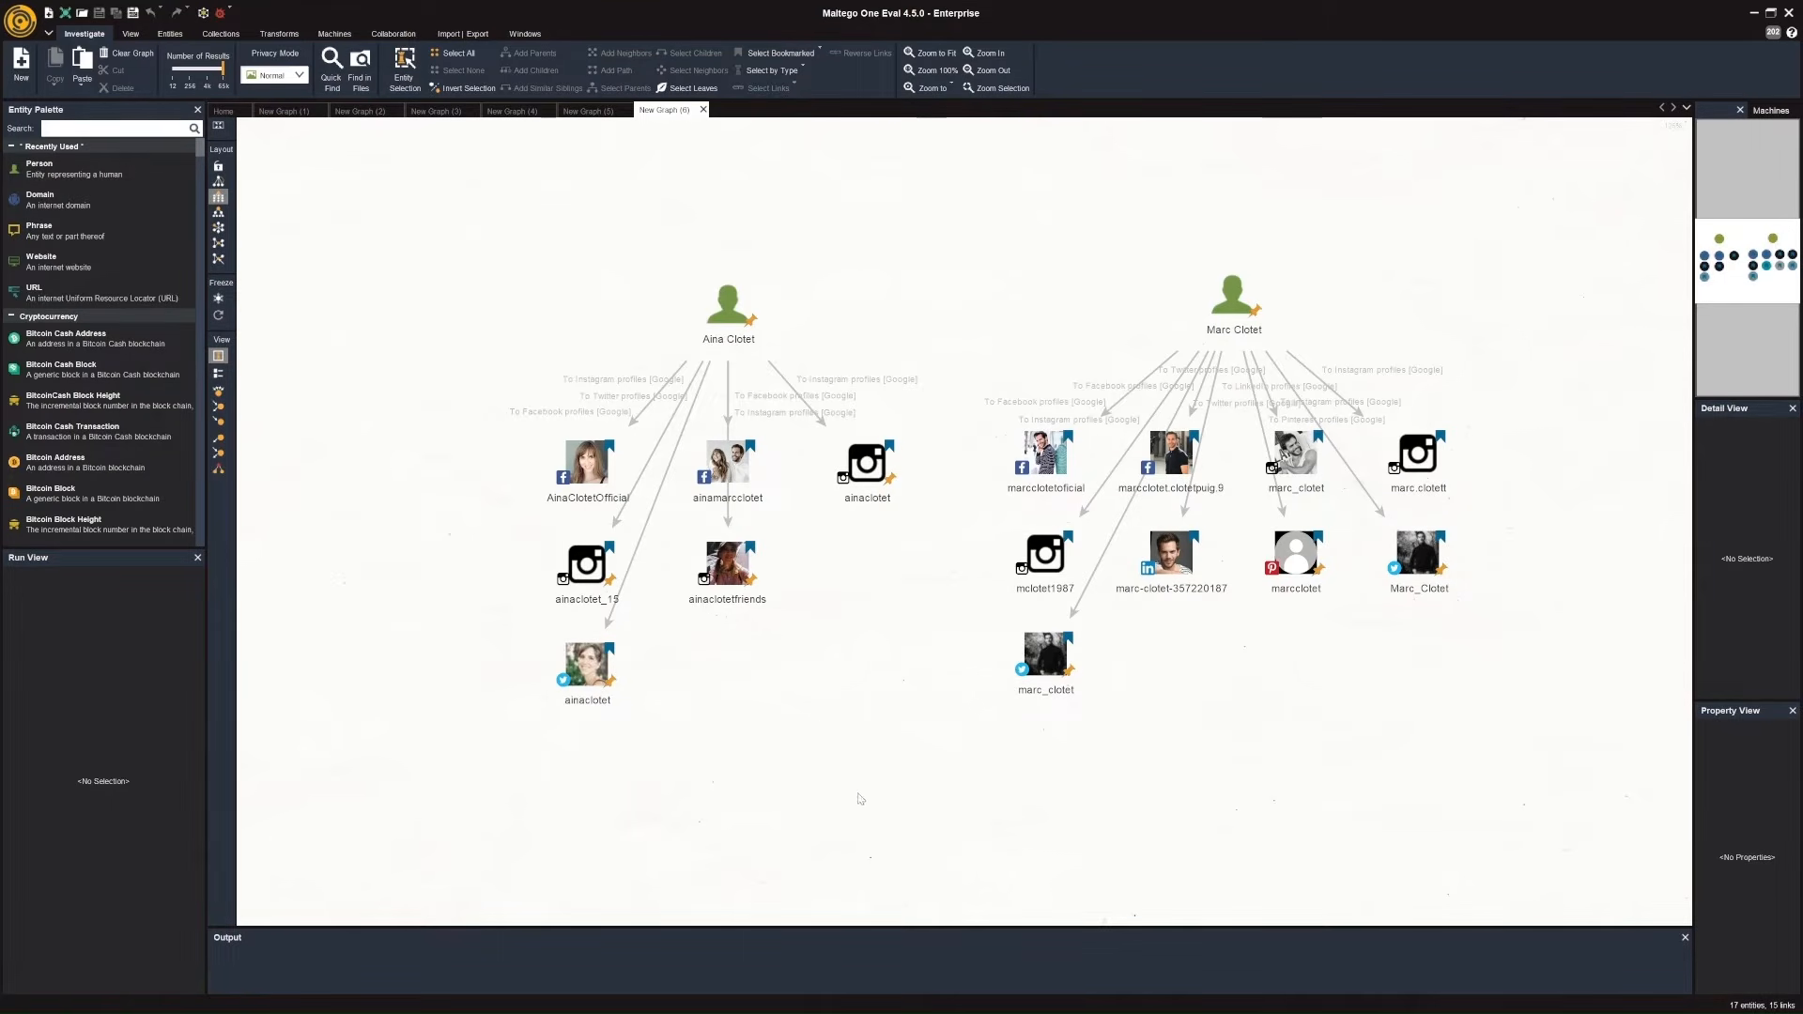
# Open the ainaclotetfriends Instagram profile page from its entity details and examine the biography line.
pyautogui.click(720, 575)
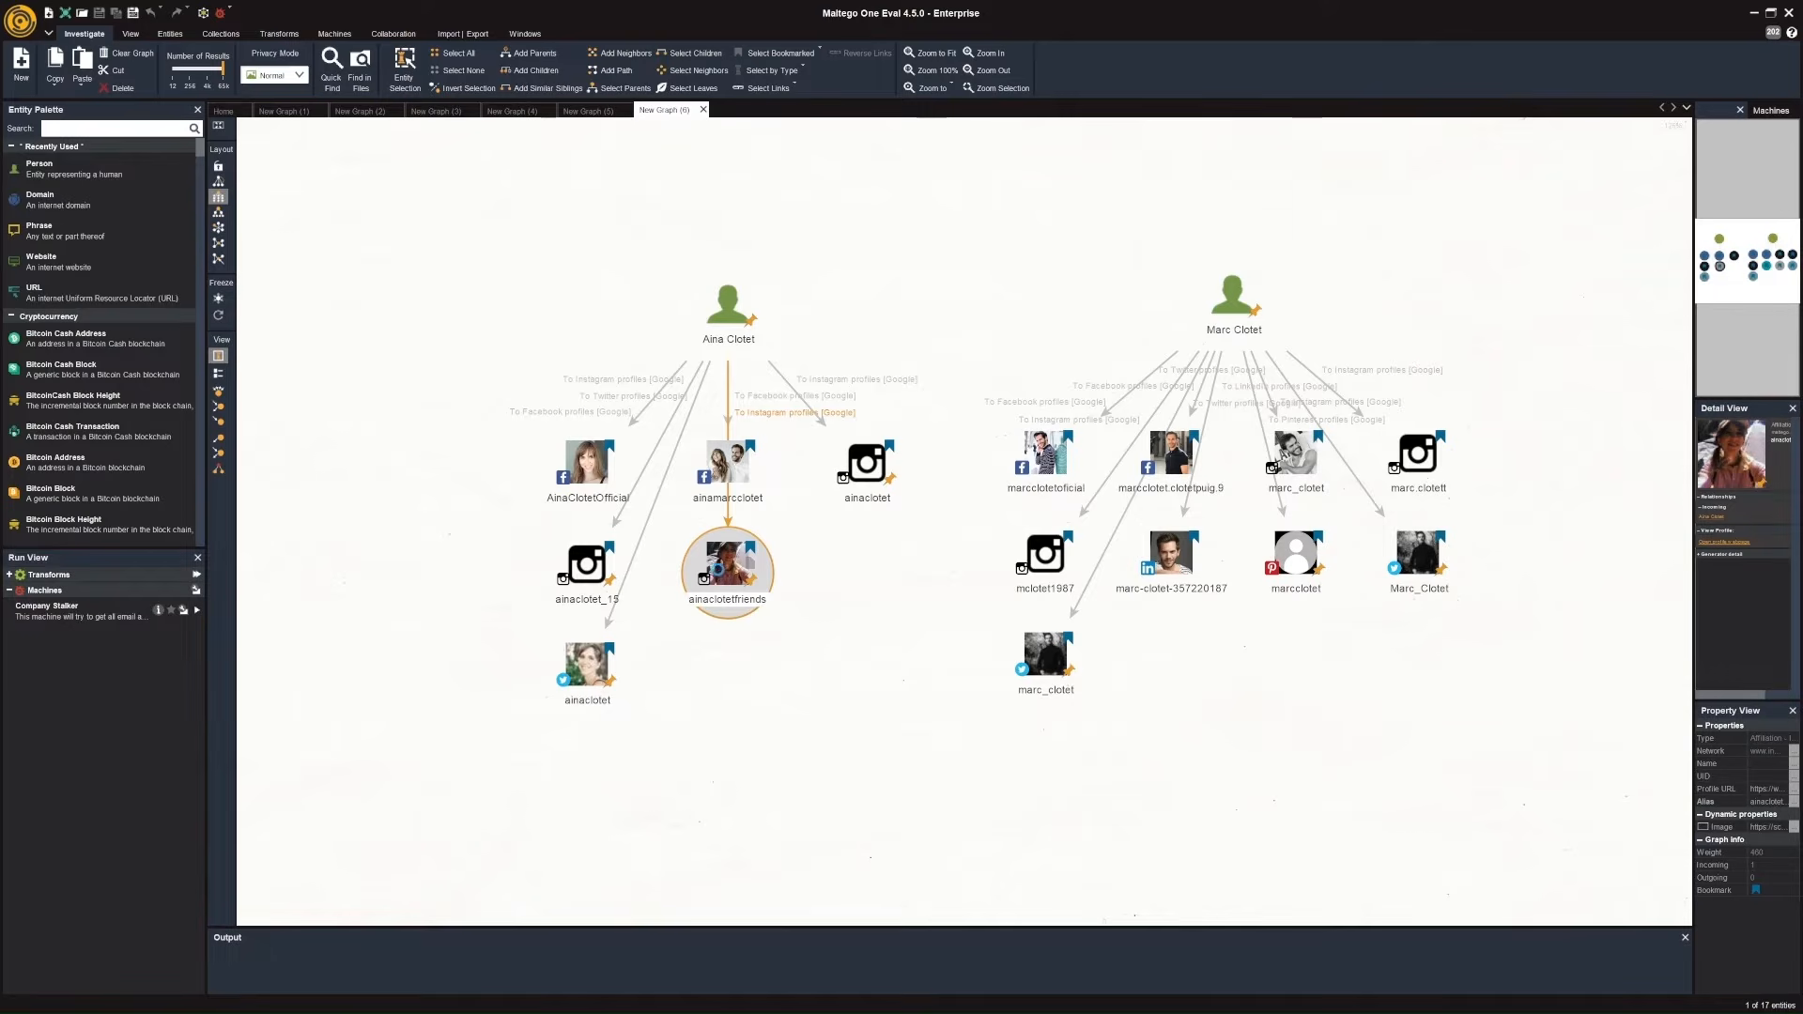
pyautogui.doubleClick(721, 575)
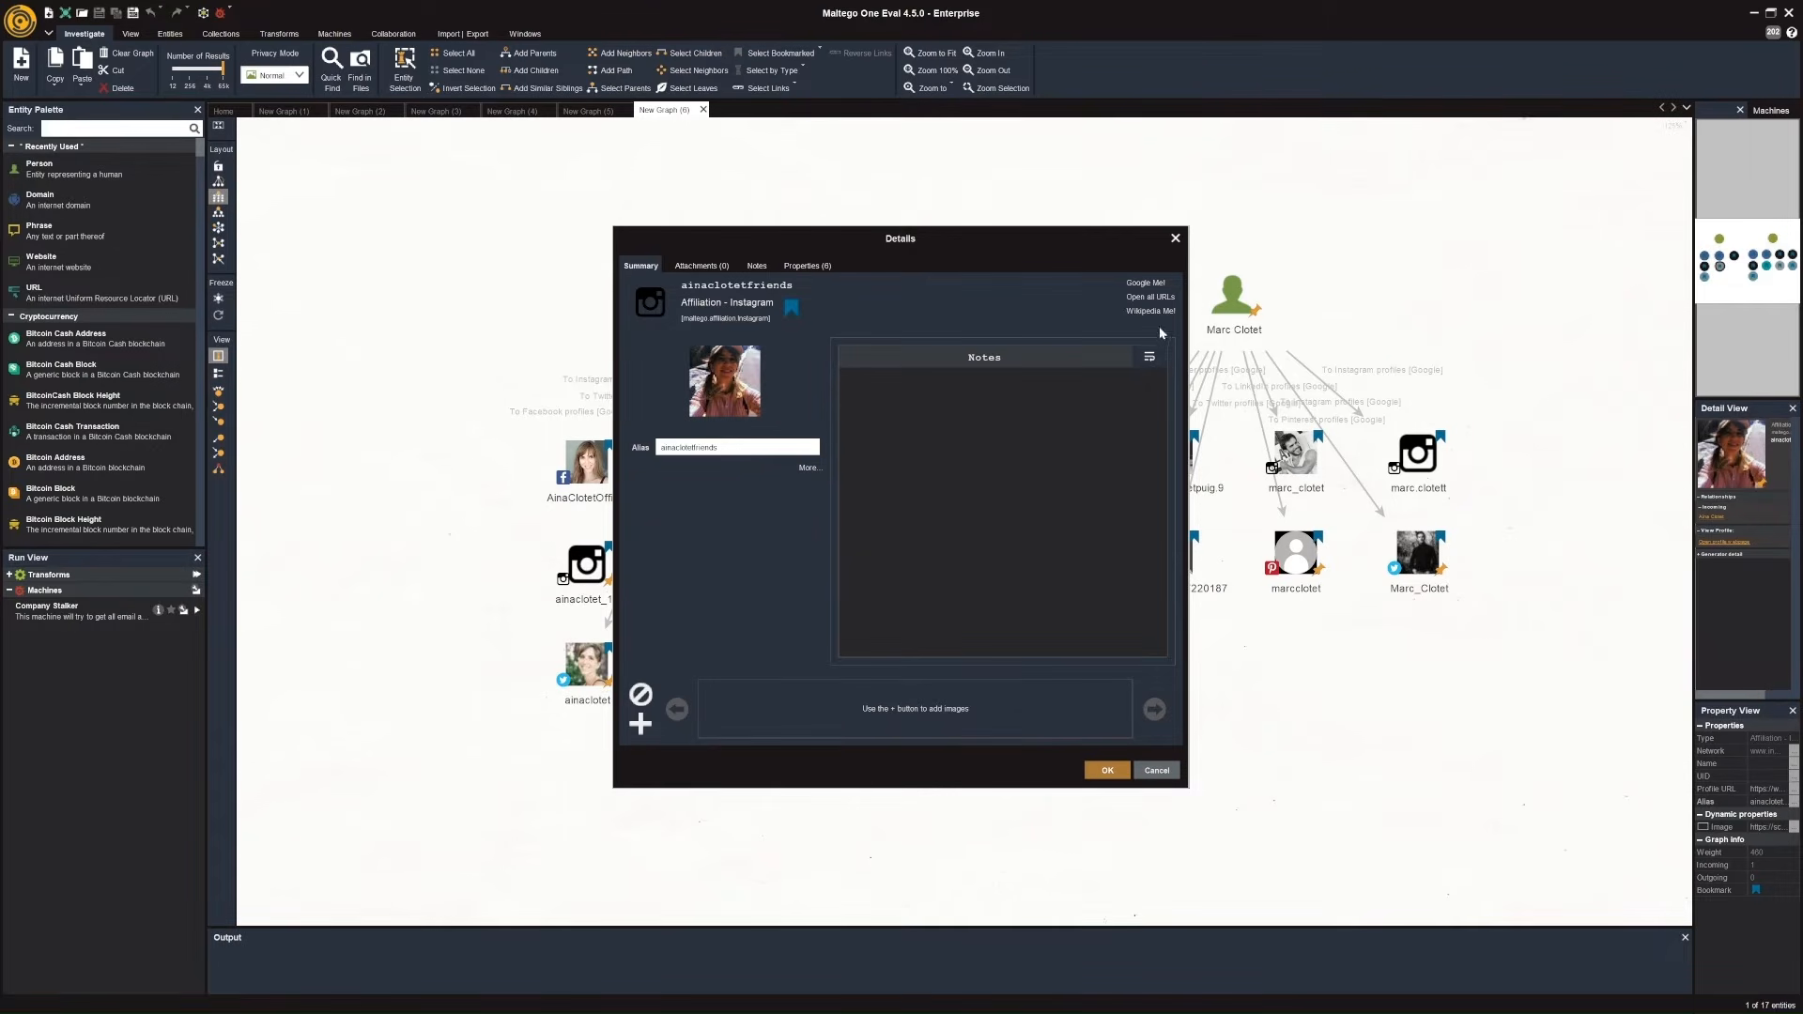
pyautogui.click(1154, 298)
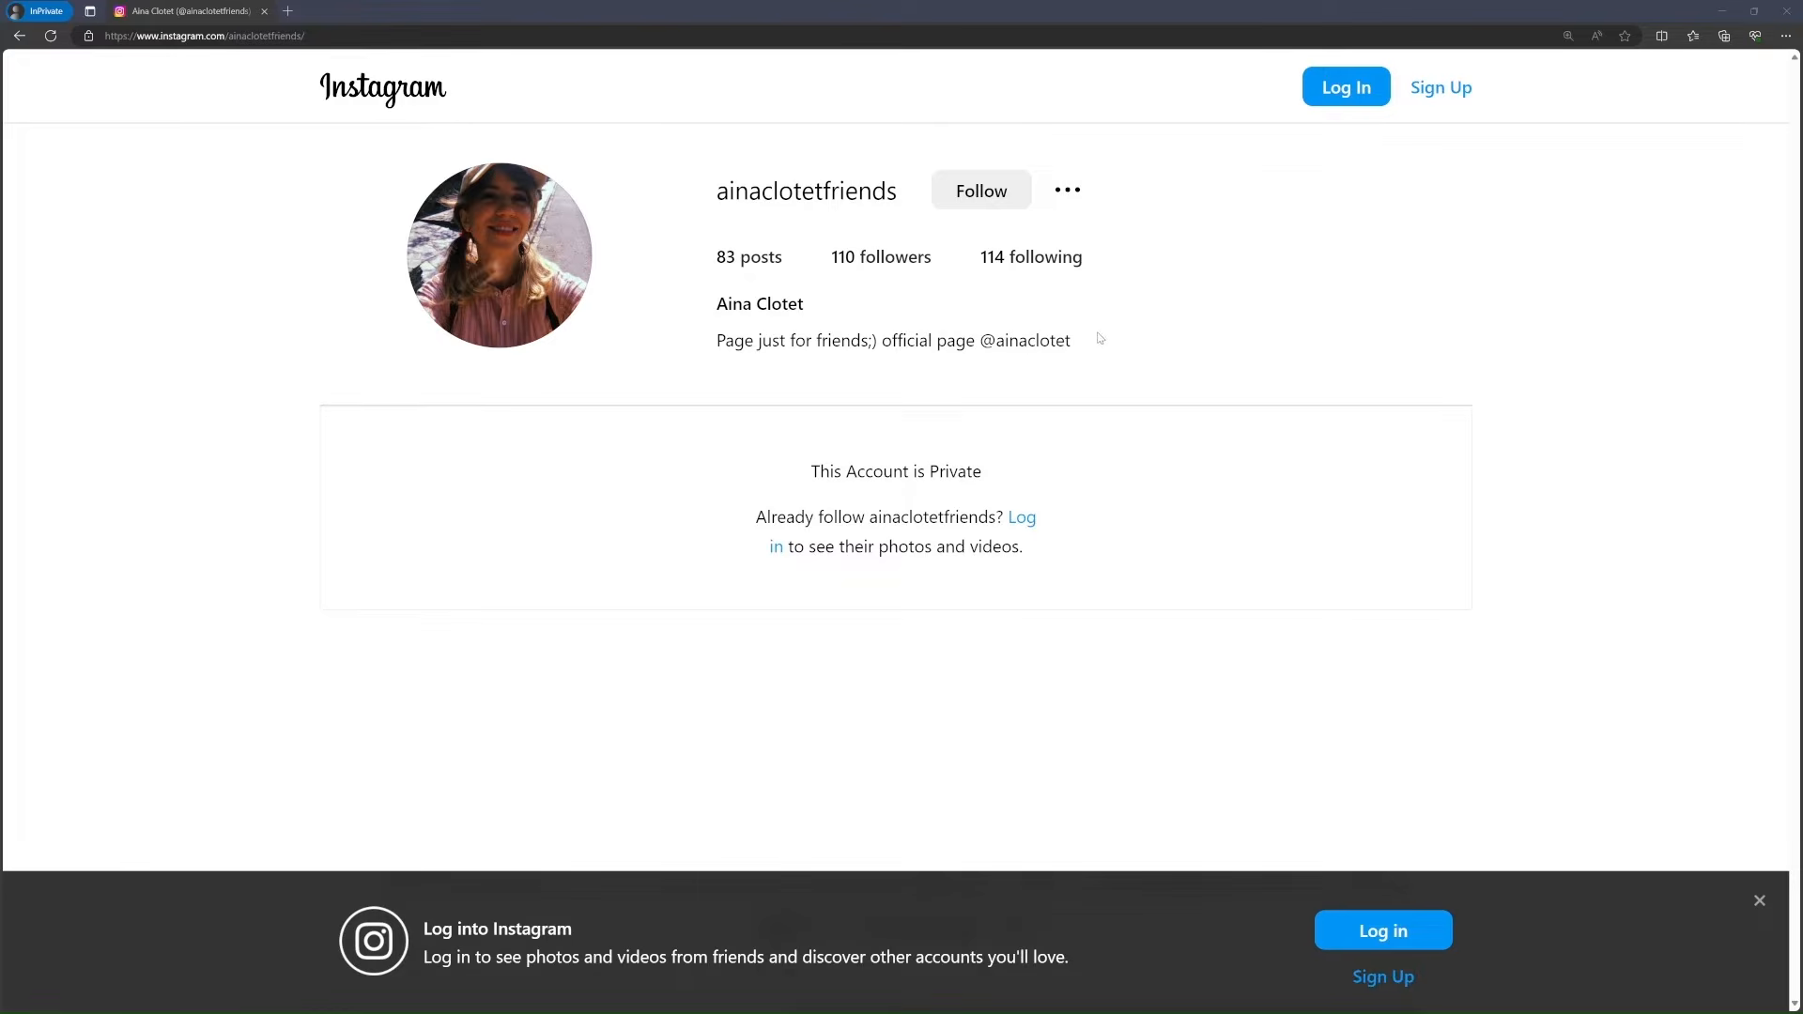
pyautogui.moveTo(1090, 342); pyautogui.dragTo(717, 342)
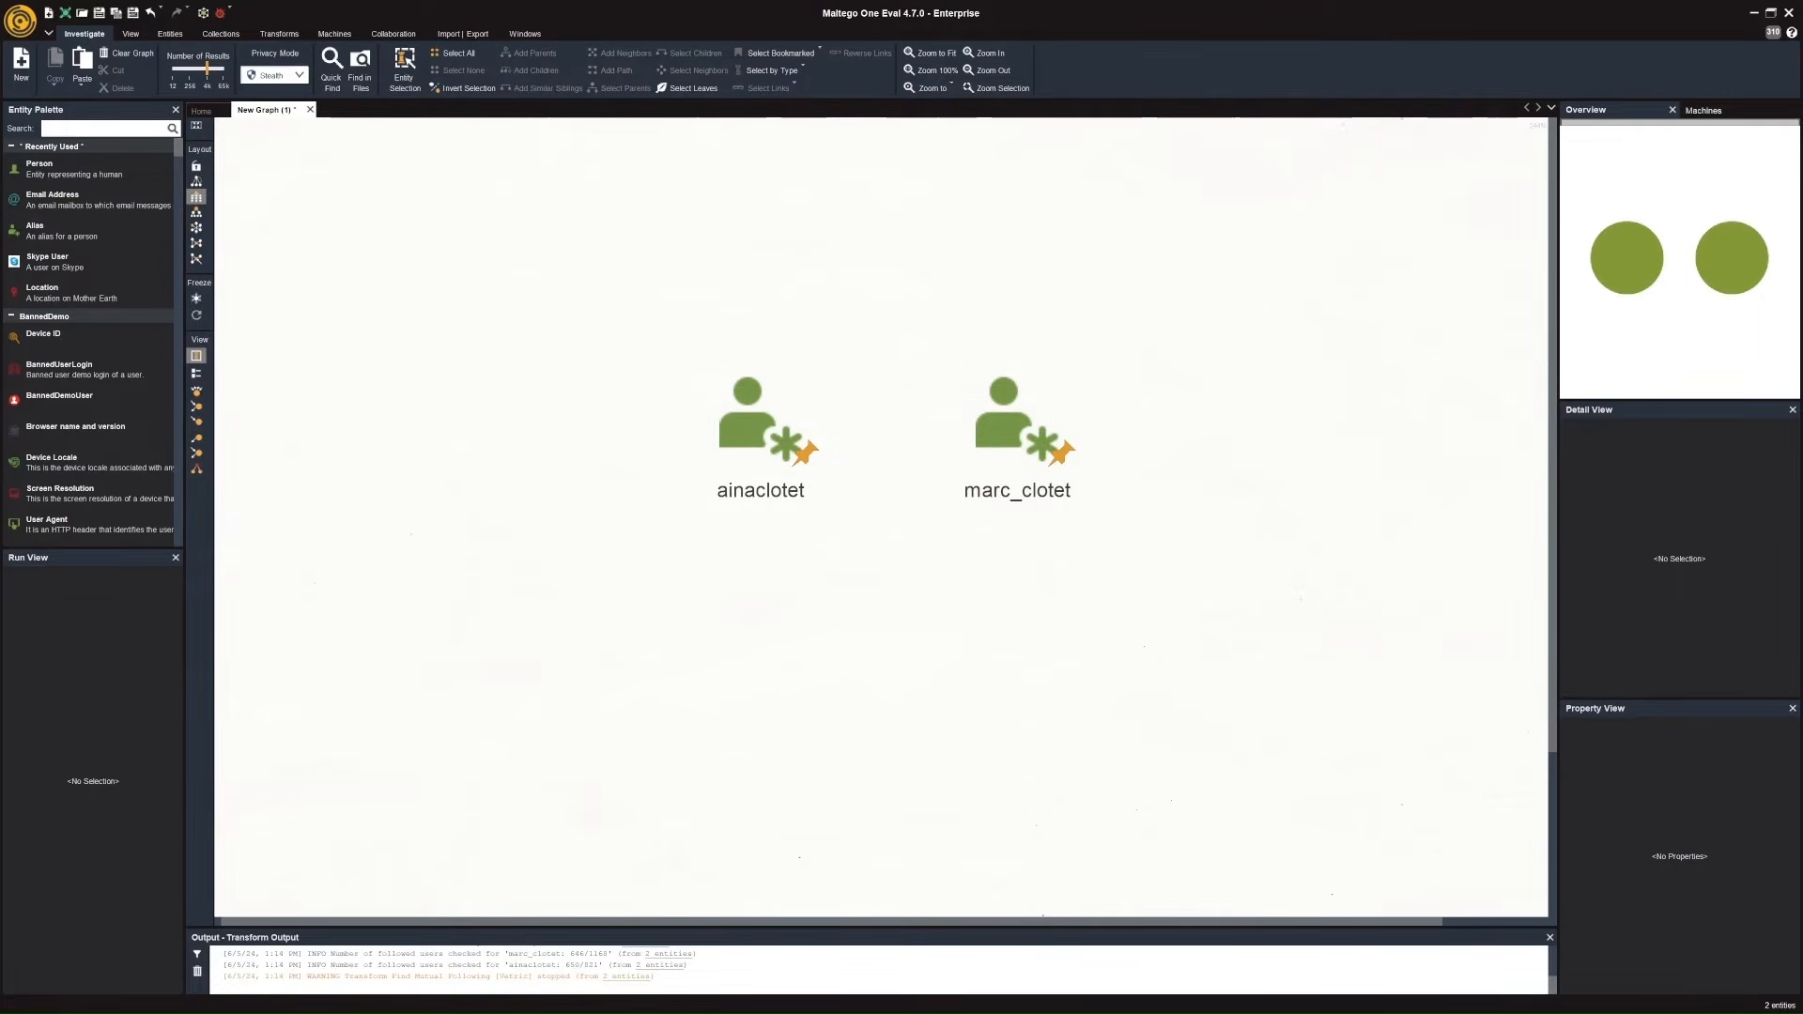
# Run the Get Instagram User [Vetric] transform on both the ainaclotet and marc_clotet alias entities.
pyautogui.moveTo(598, 336); pyautogui.dragTo(1136, 583)
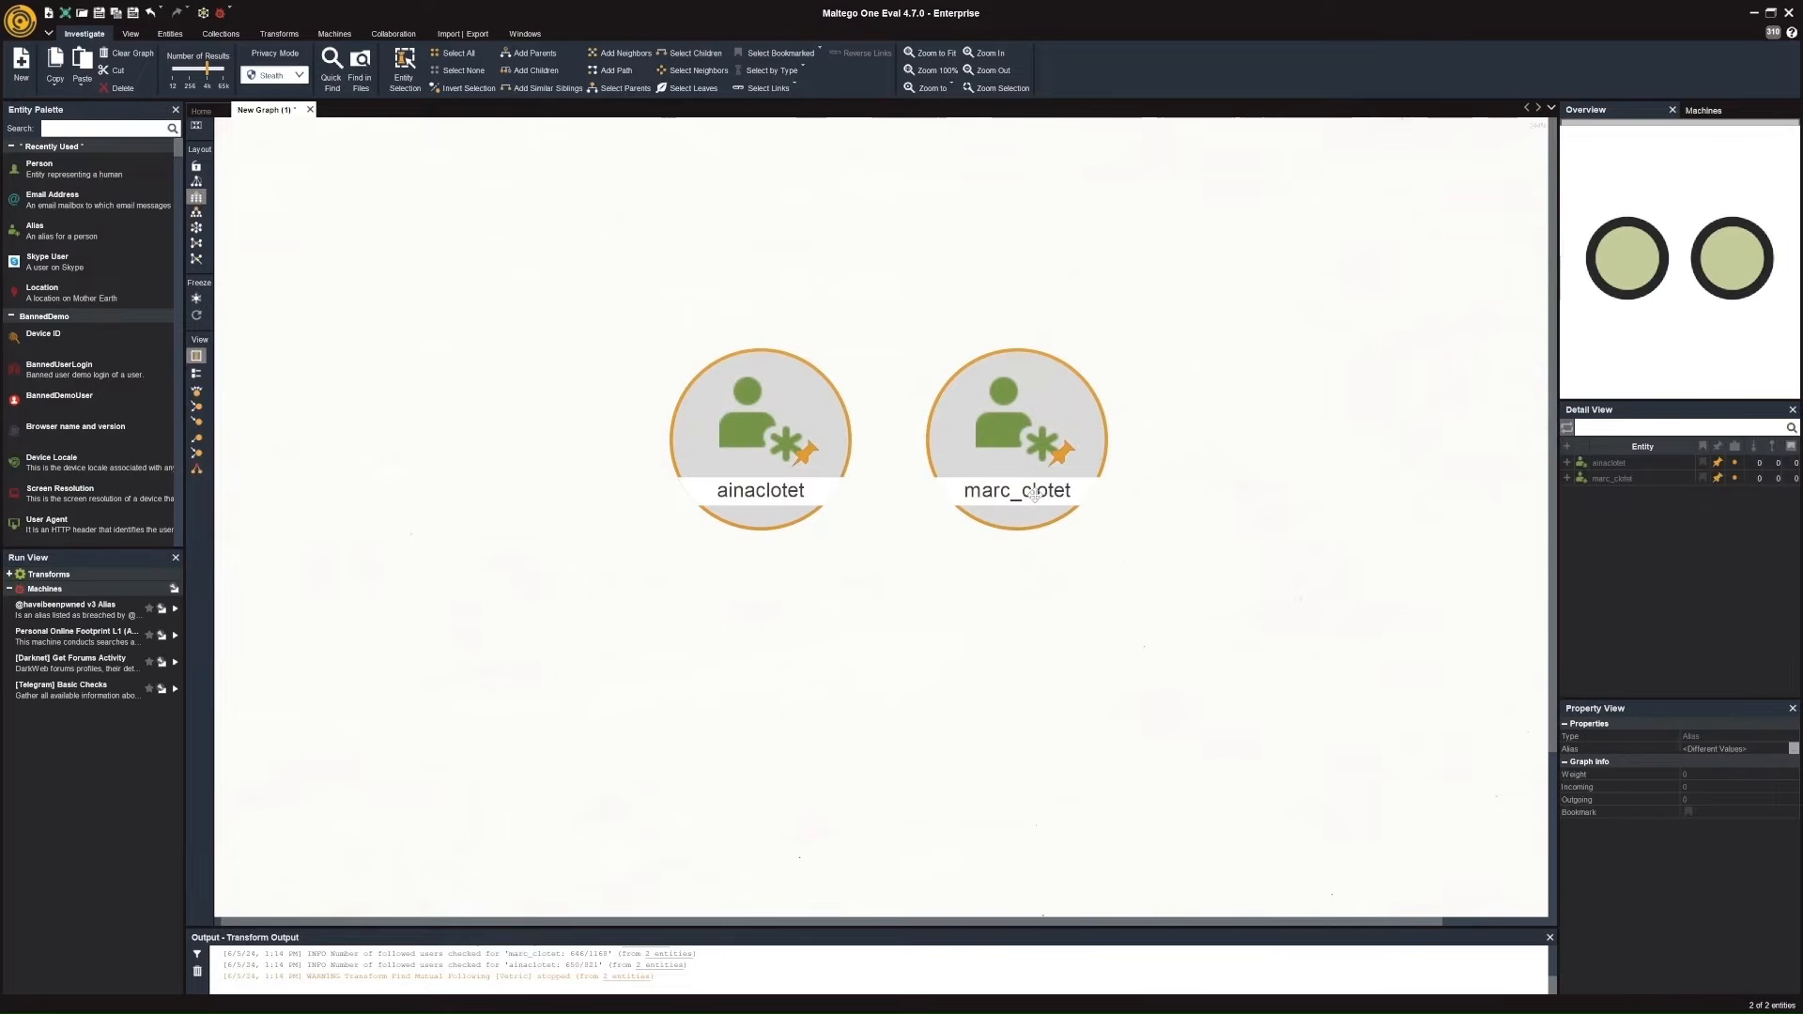
pyautogui.rightClick(1034, 494)
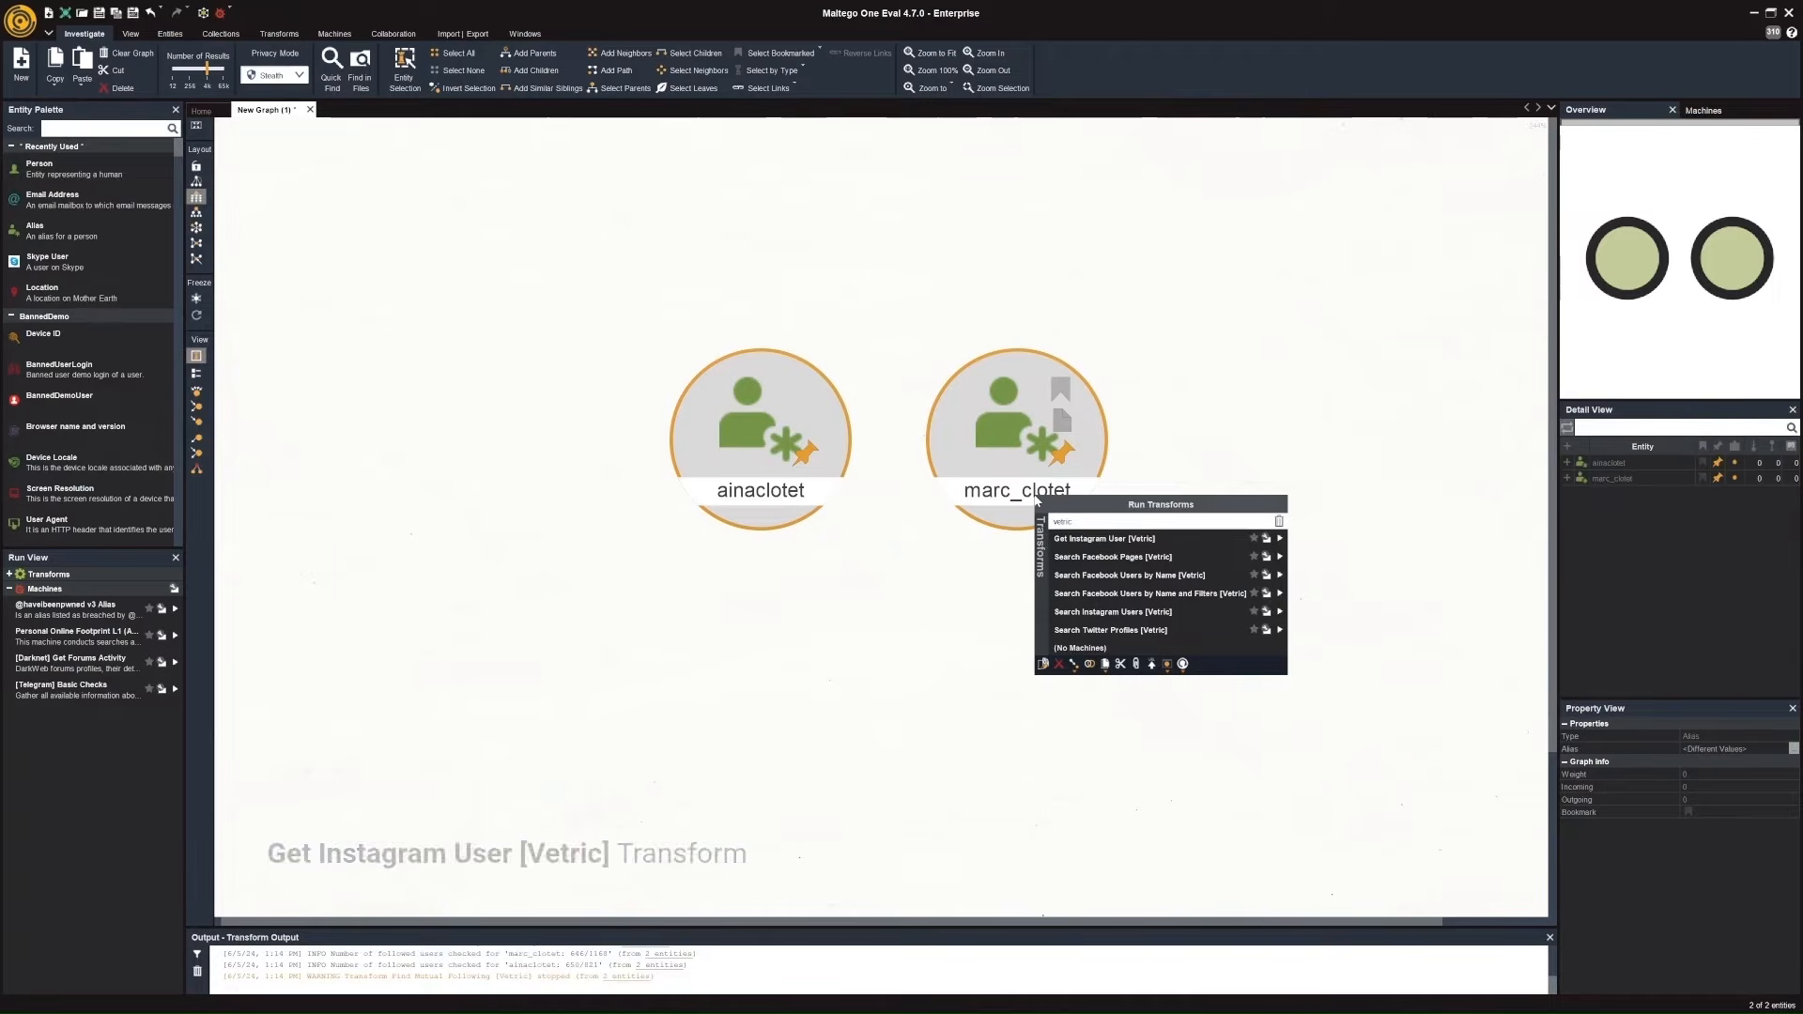
pyautogui.click(1281, 539)
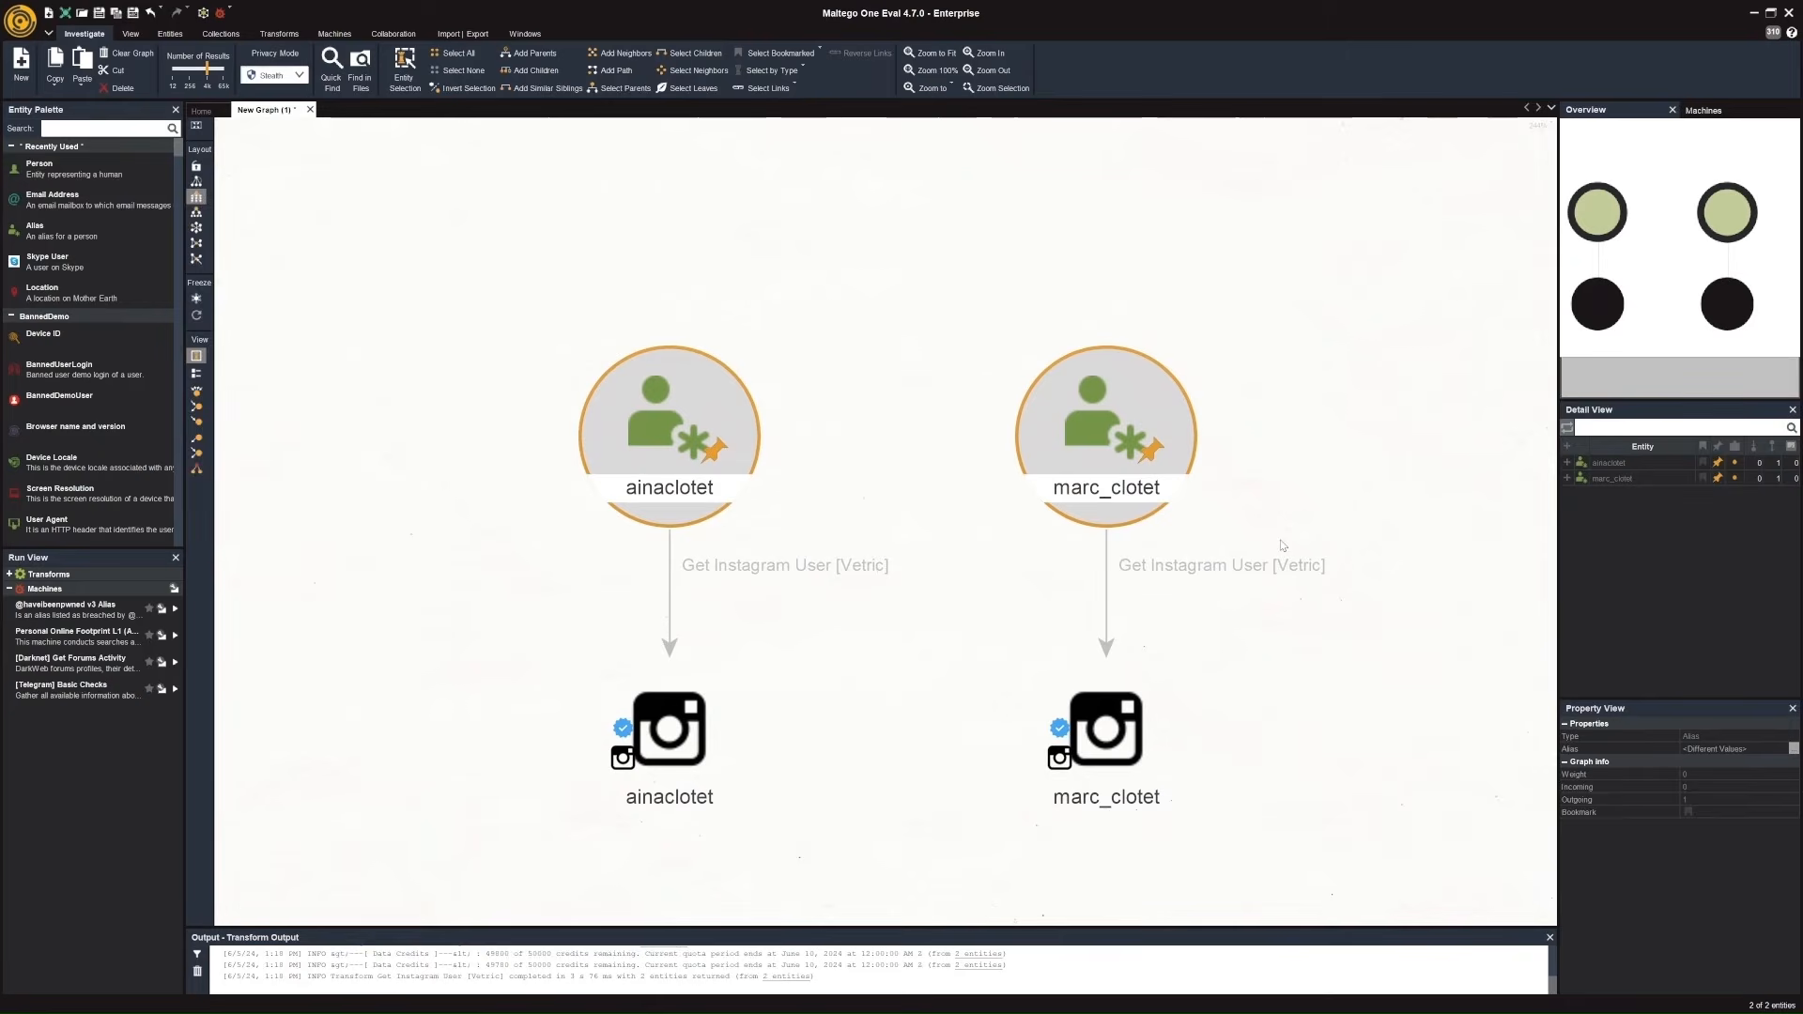
pyautogui.scroll(-3, 1281, 545)
pyautogui.moveTo(1312, 621); pyautogui.dragTo(1246, 492)
pyautogui.click(1248, 521)
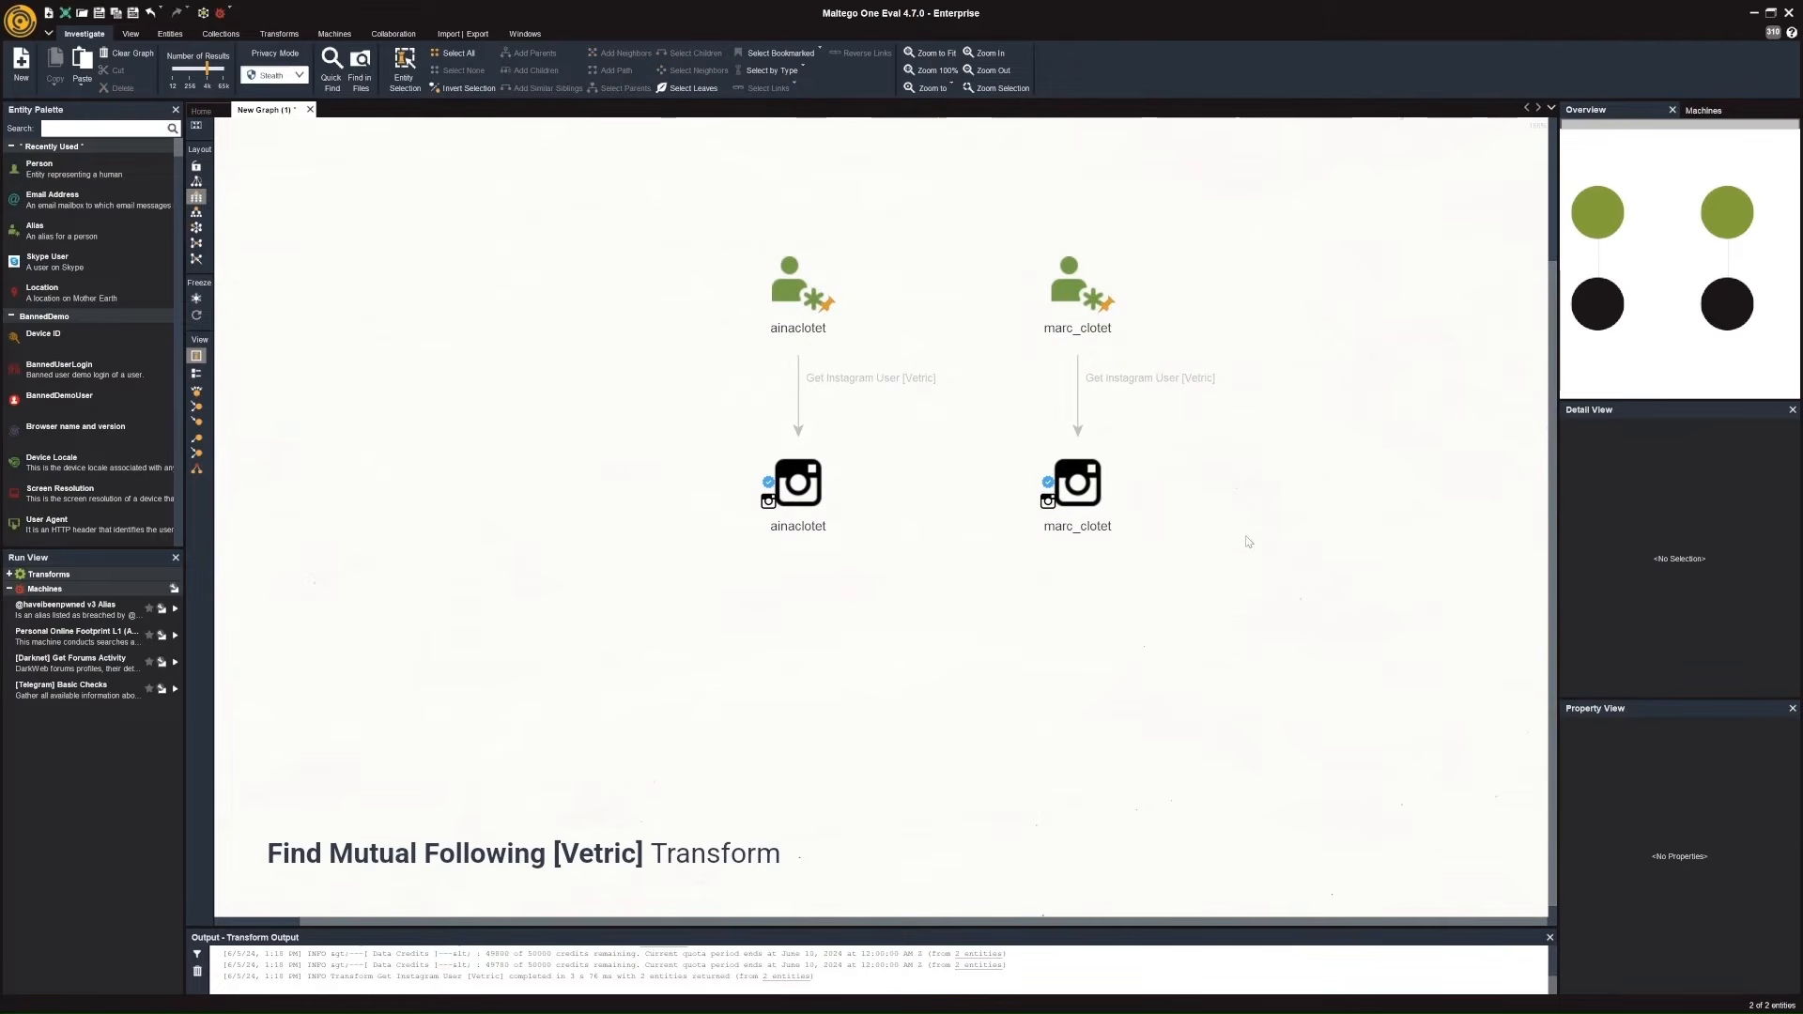
# Run the Find Mutual Following [Vetric] transform on the ainaclotet and marc_clotet Instagram profile entities together.
pyautogui.moveTo(1232, 617); pyautogui.dragTo(683, 423)
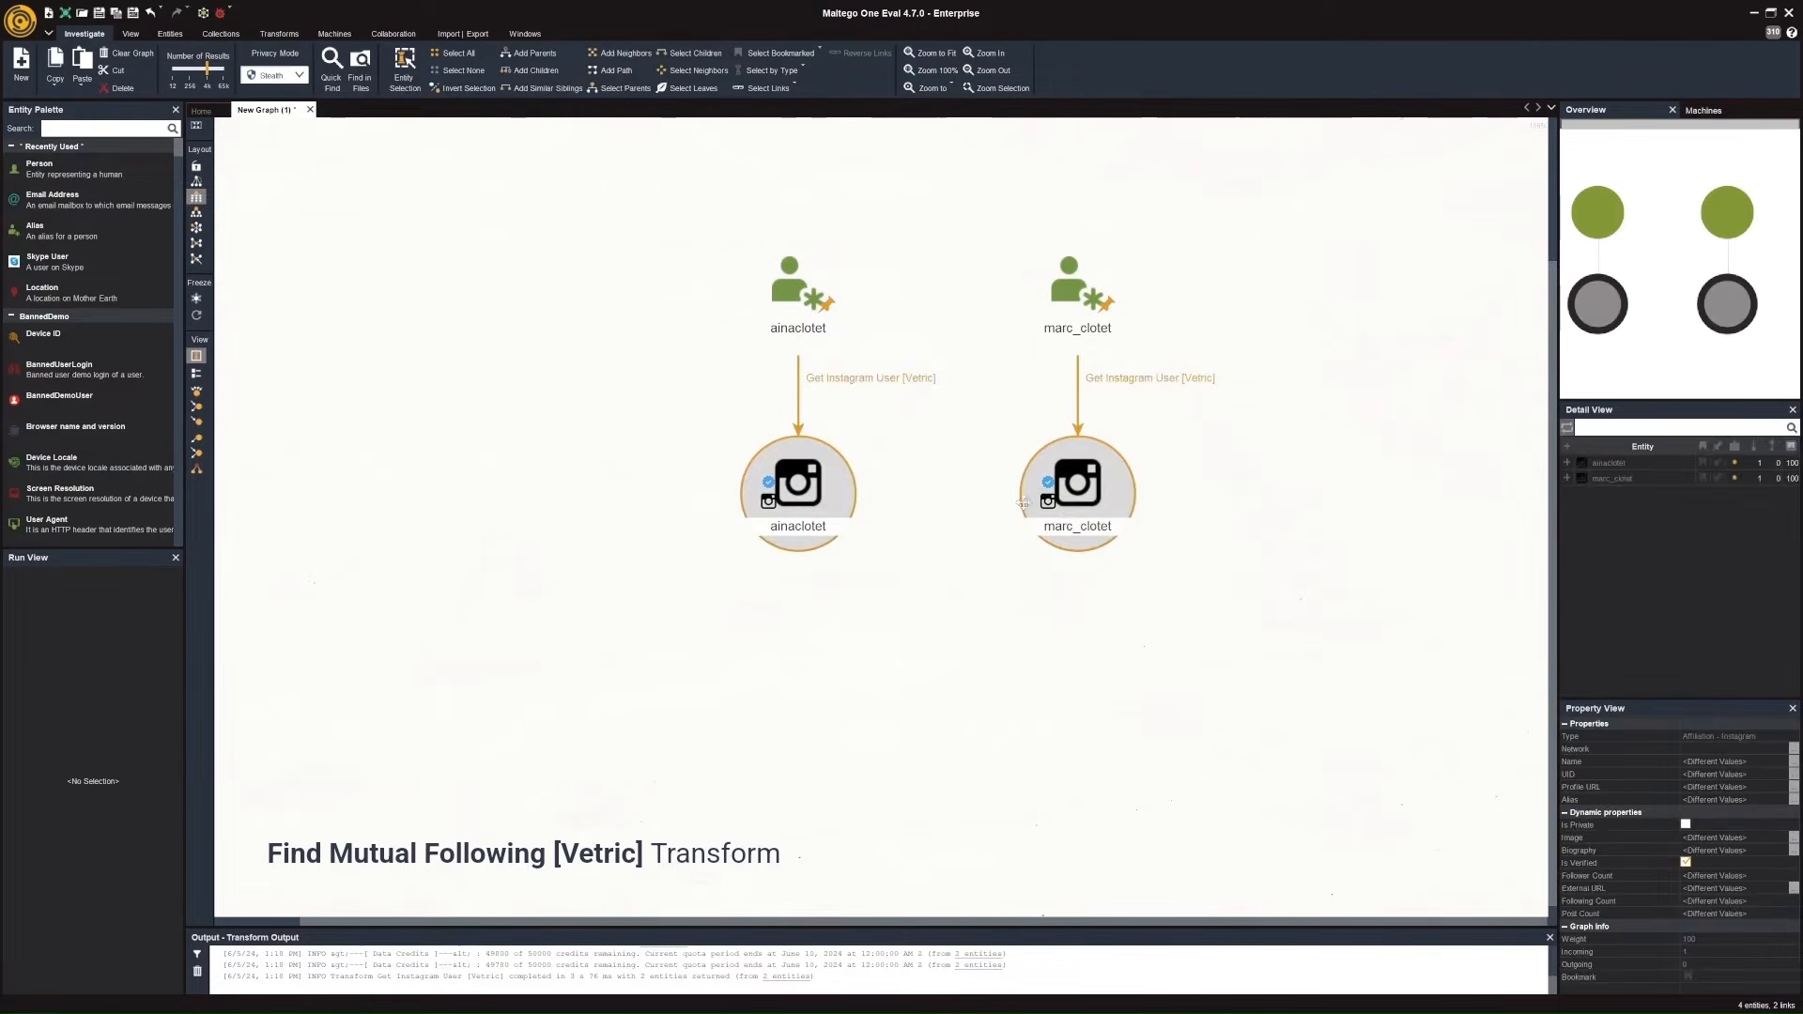
pyautogui.rightClick(1077, 511)
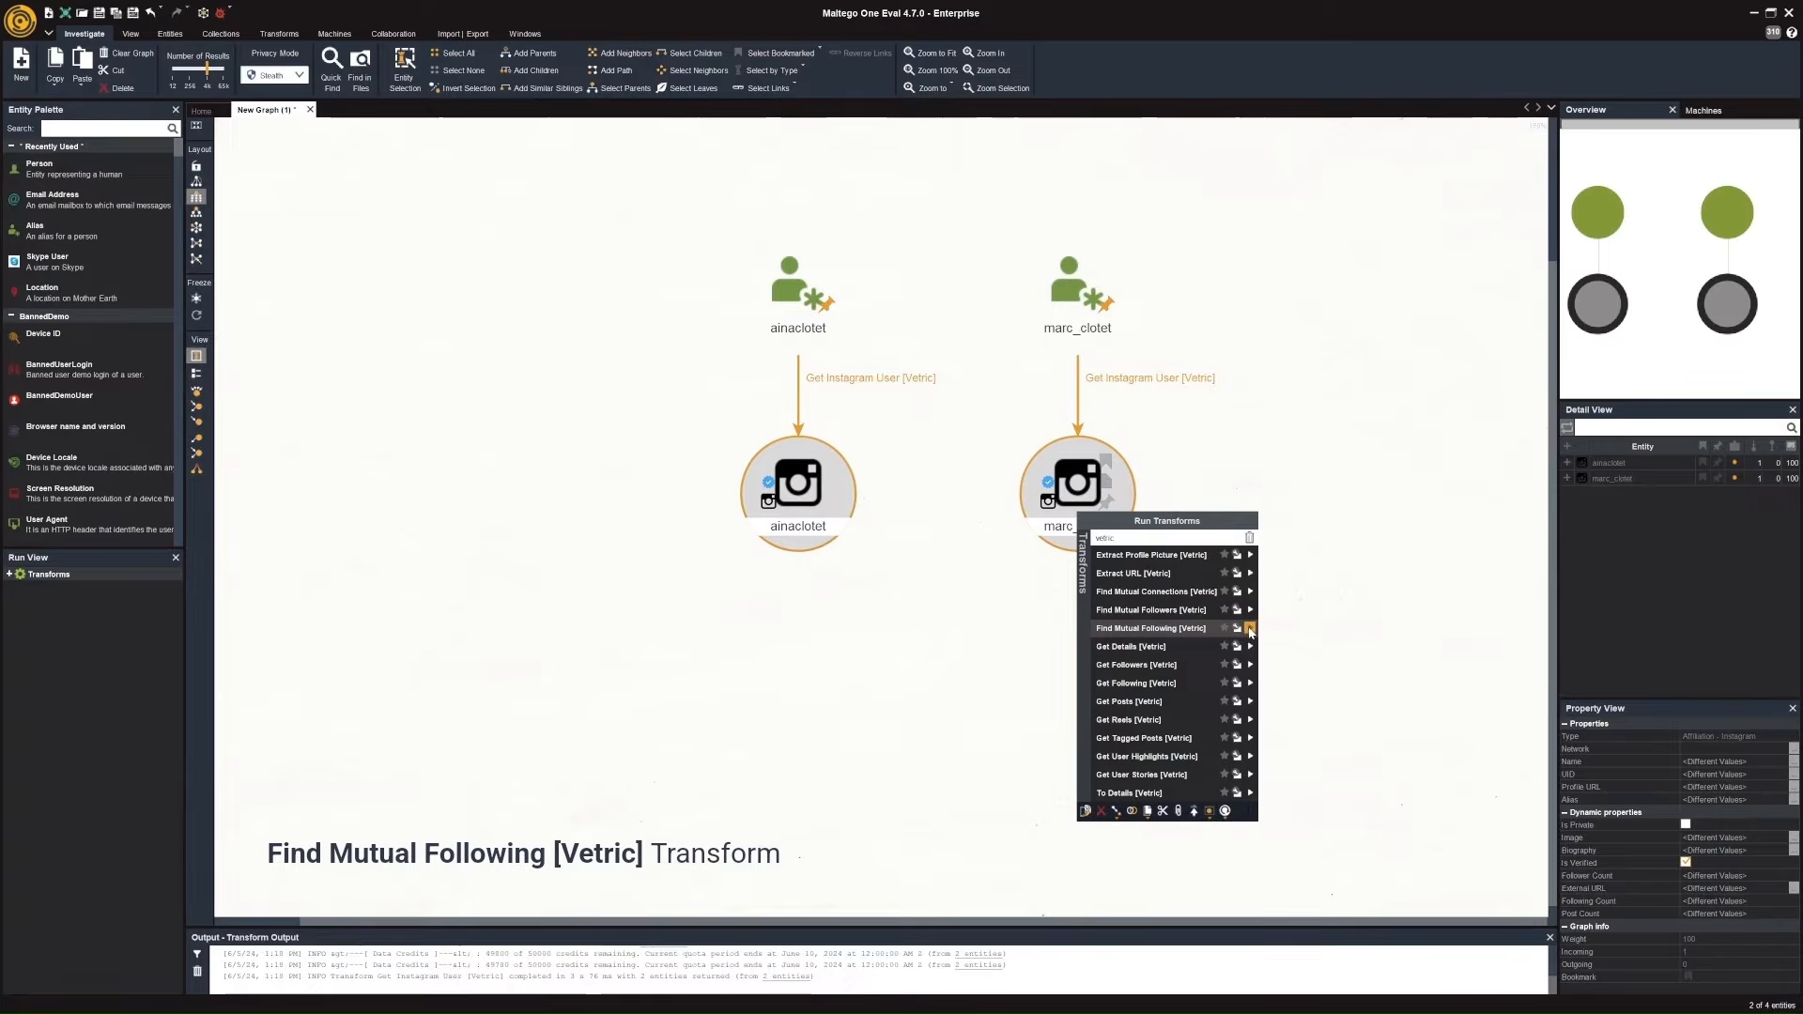
pyautogui.click(1251, 630)
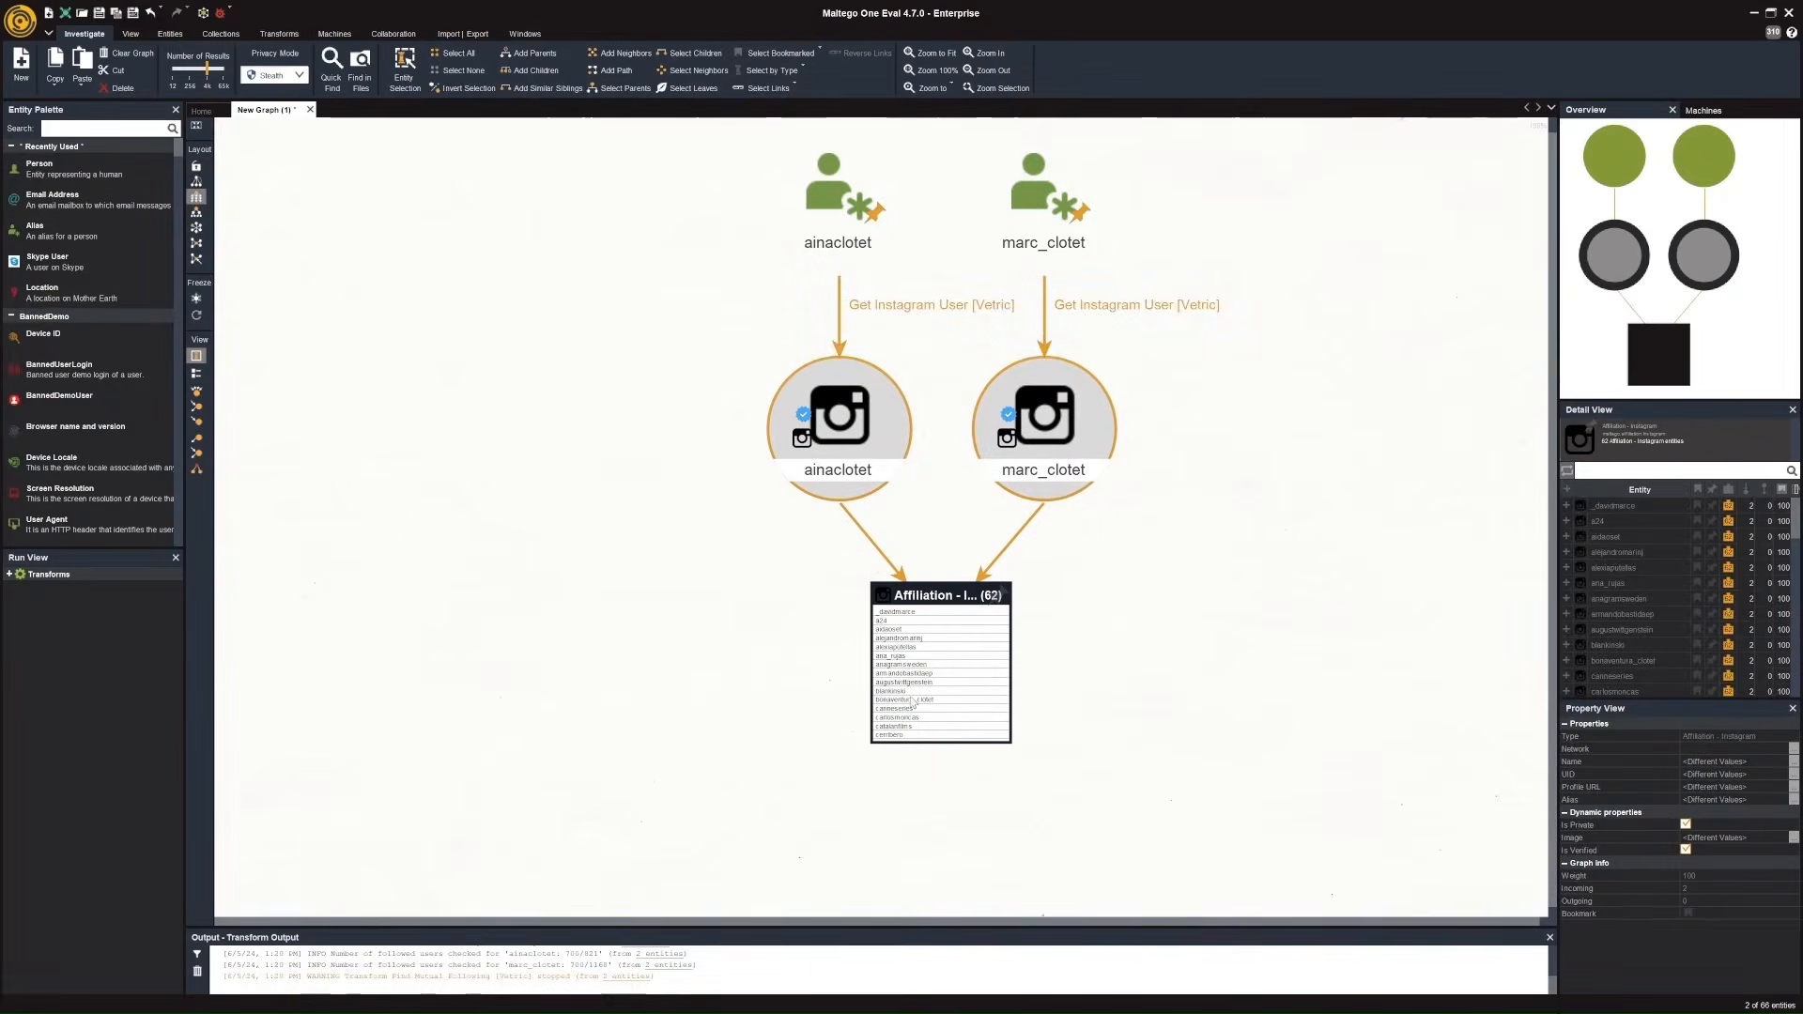
# Look through the collection of mutually followed Instagram accounts and pin funicularfilms out of it as a separate entity.
pyautogui.scroll(2, 914, 698)
pyautogui.click(900, 709)
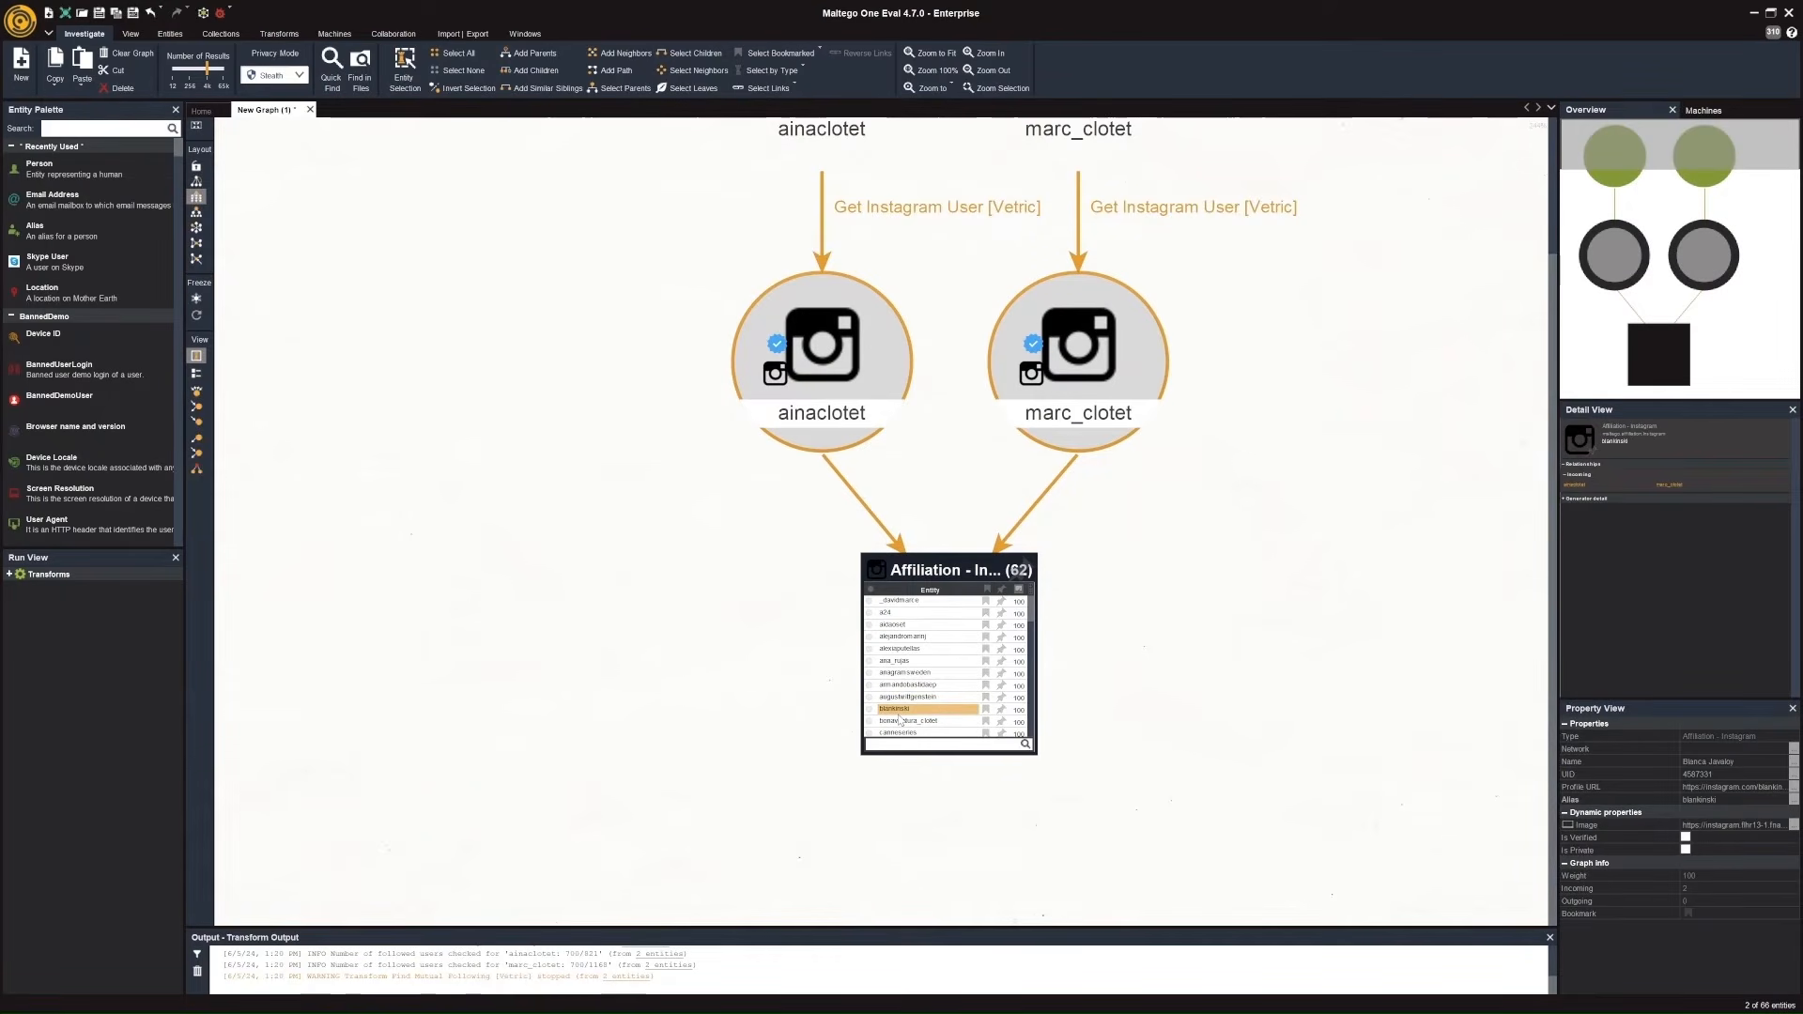
pyautogui.click(1032, 615)
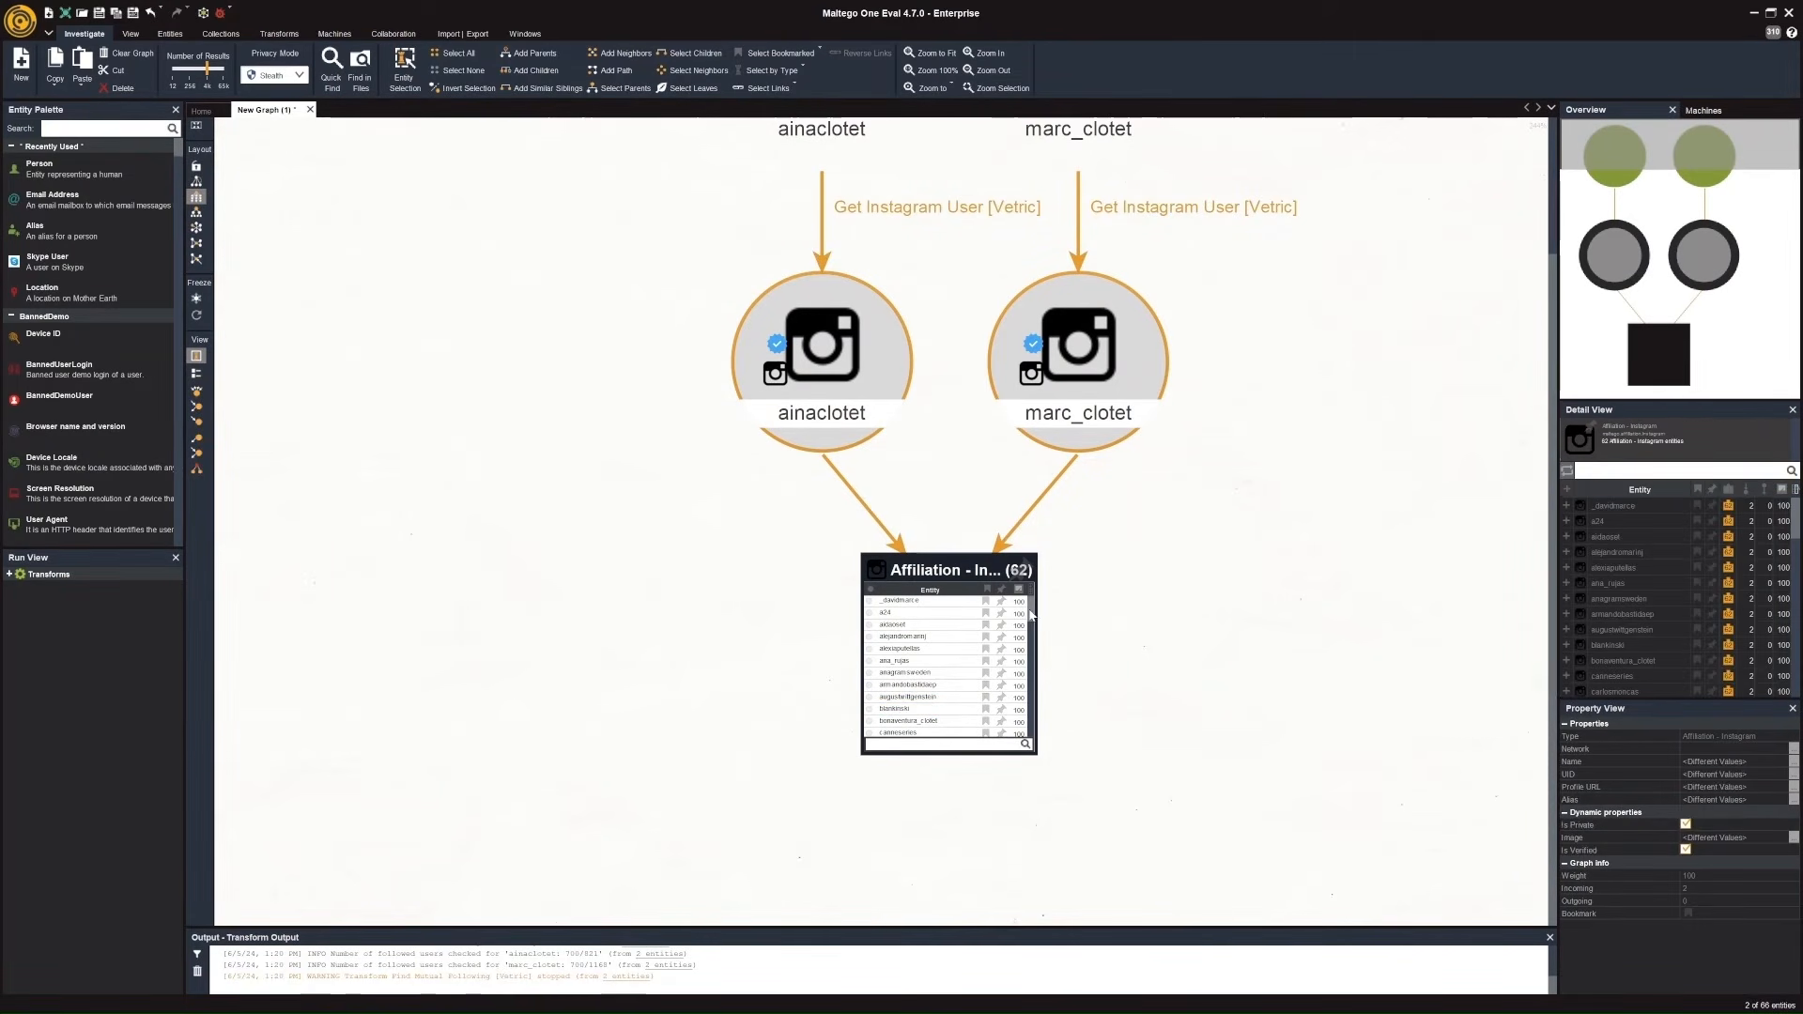
pyautogui.scroll(-1, 1032, 615)
pyautogui.scroll(-4, 1032, 615)
pyautogui.scroll(-6, 1036, 625)
pyautogui.scroll(-6, 1036, 641)
pyautogui.scroll(-3, 1036, 653)
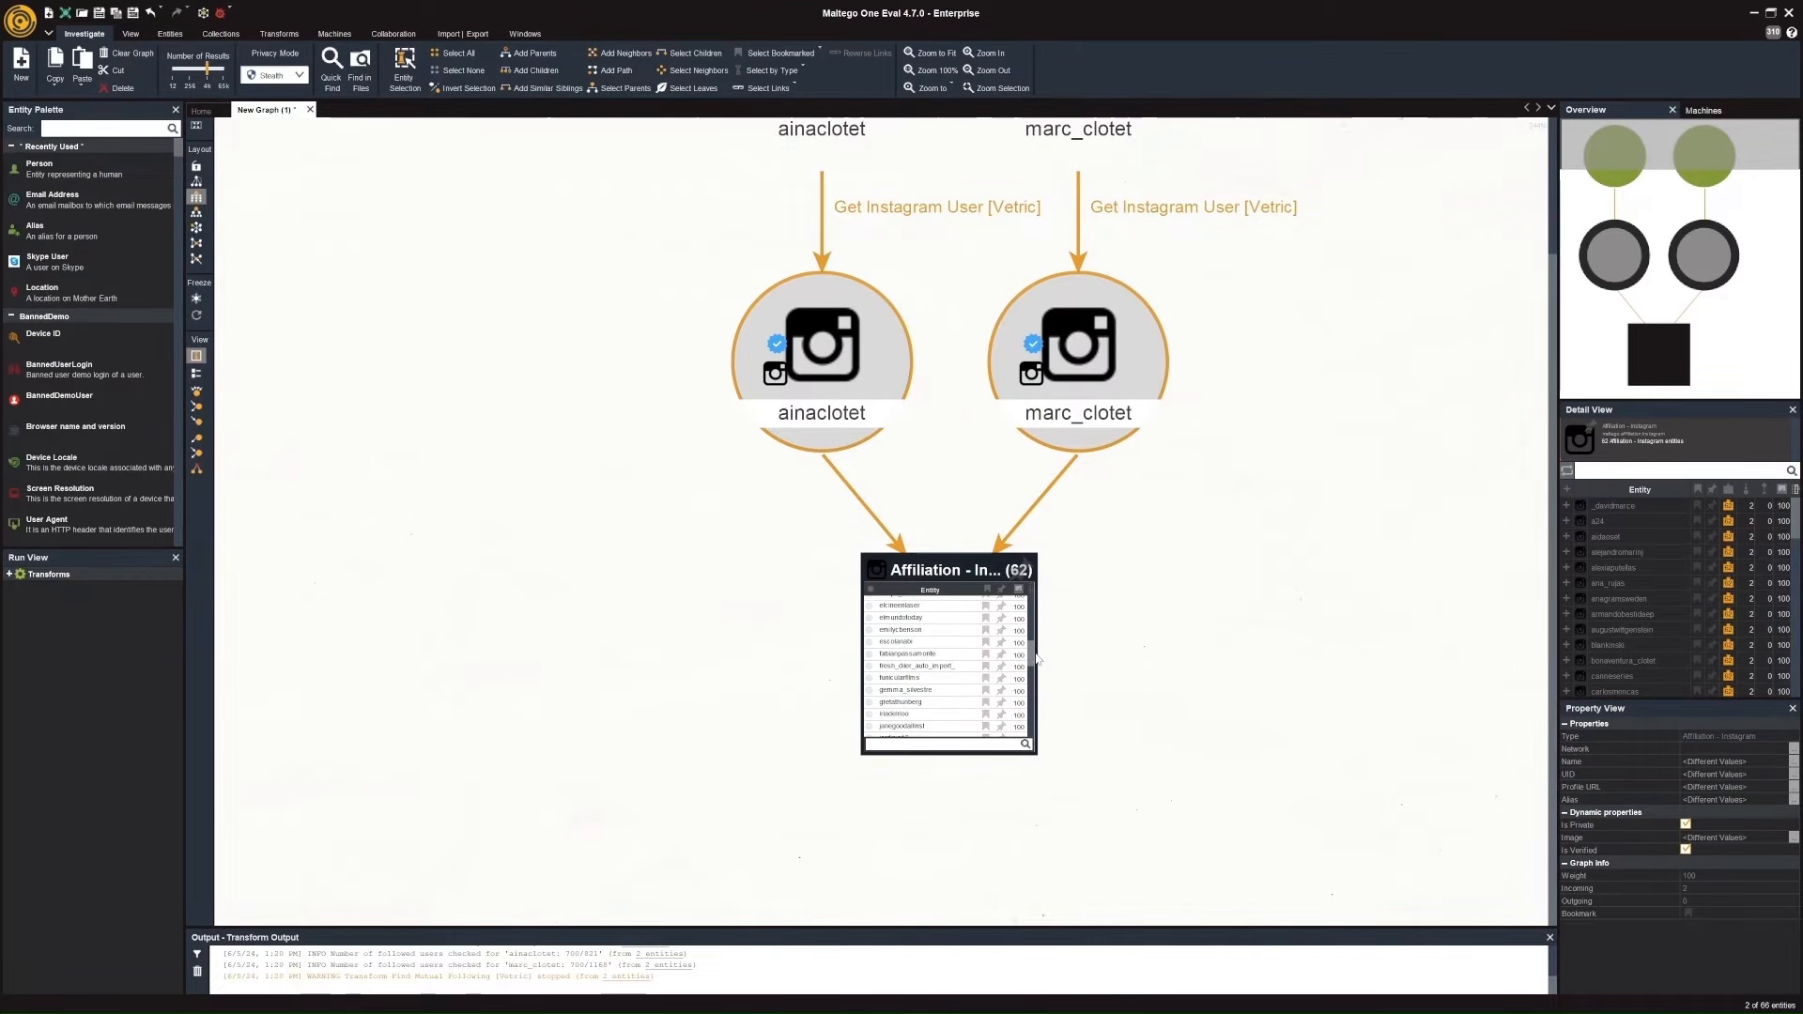
pyautogui.click(1001, 678)
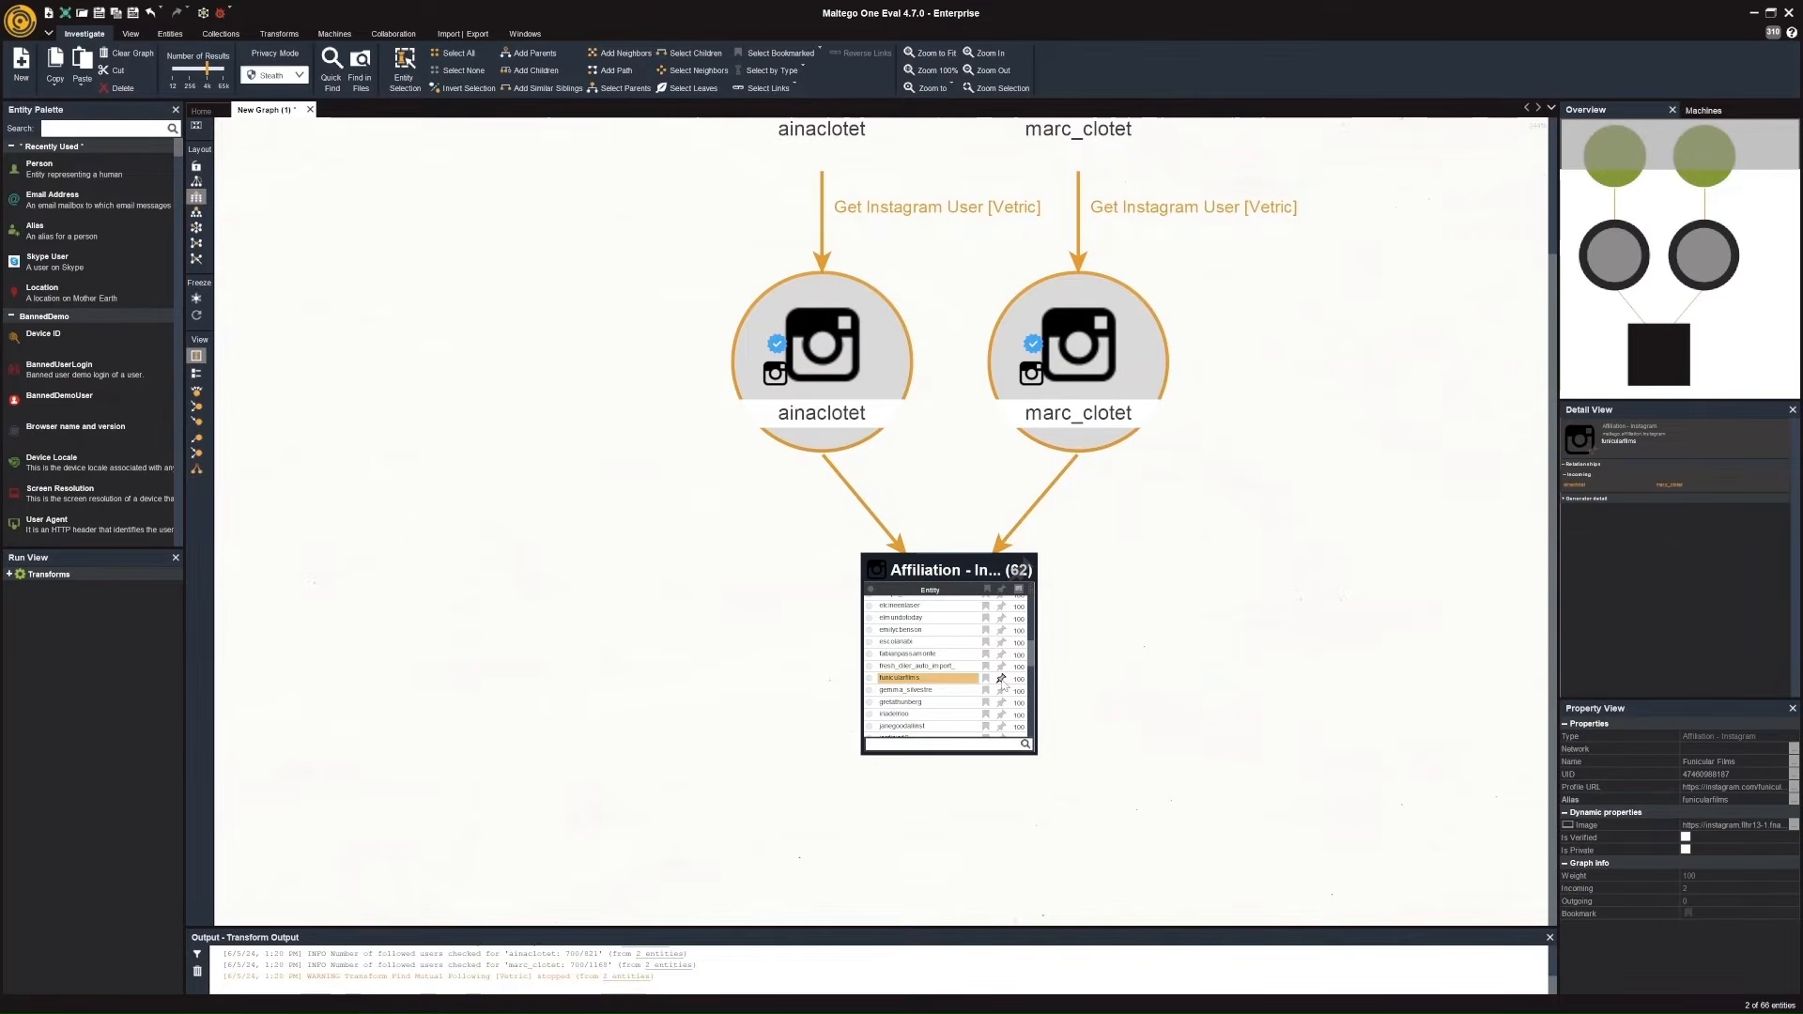
pyautogui.click(1001, 678)
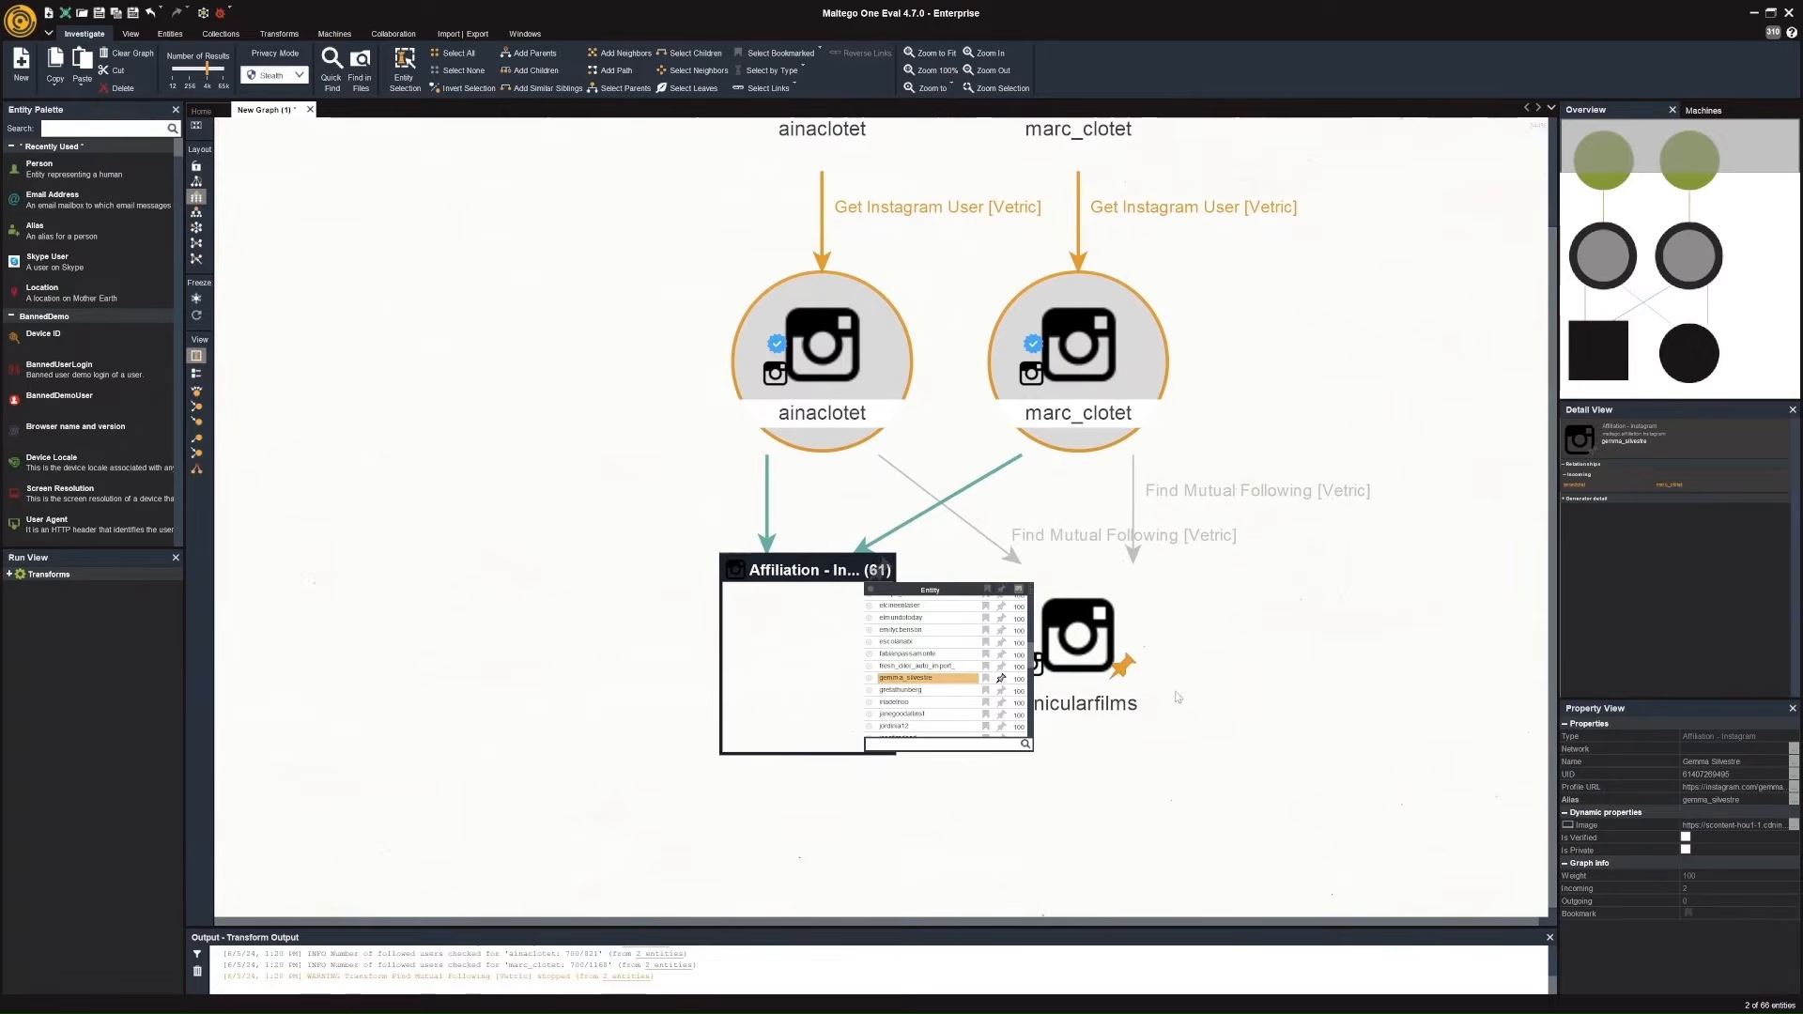
pyautogui.click(1229, 692)
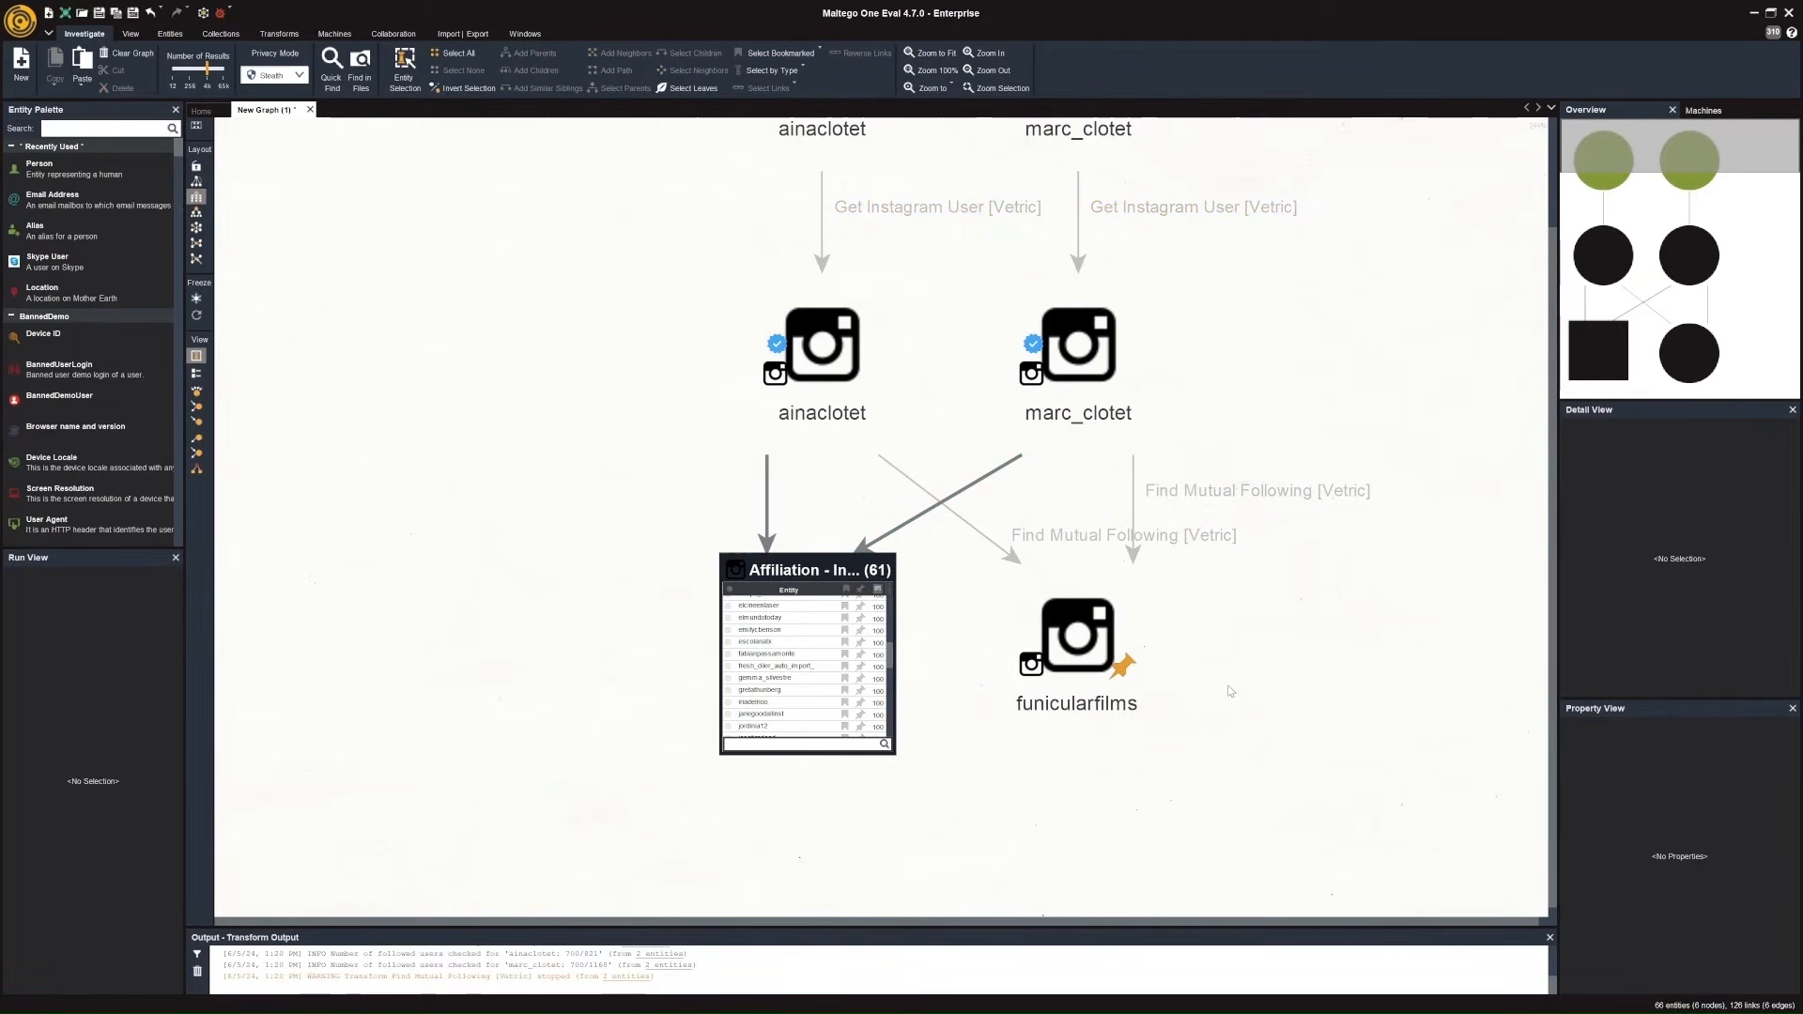
pyautogui.click(1125, 681)
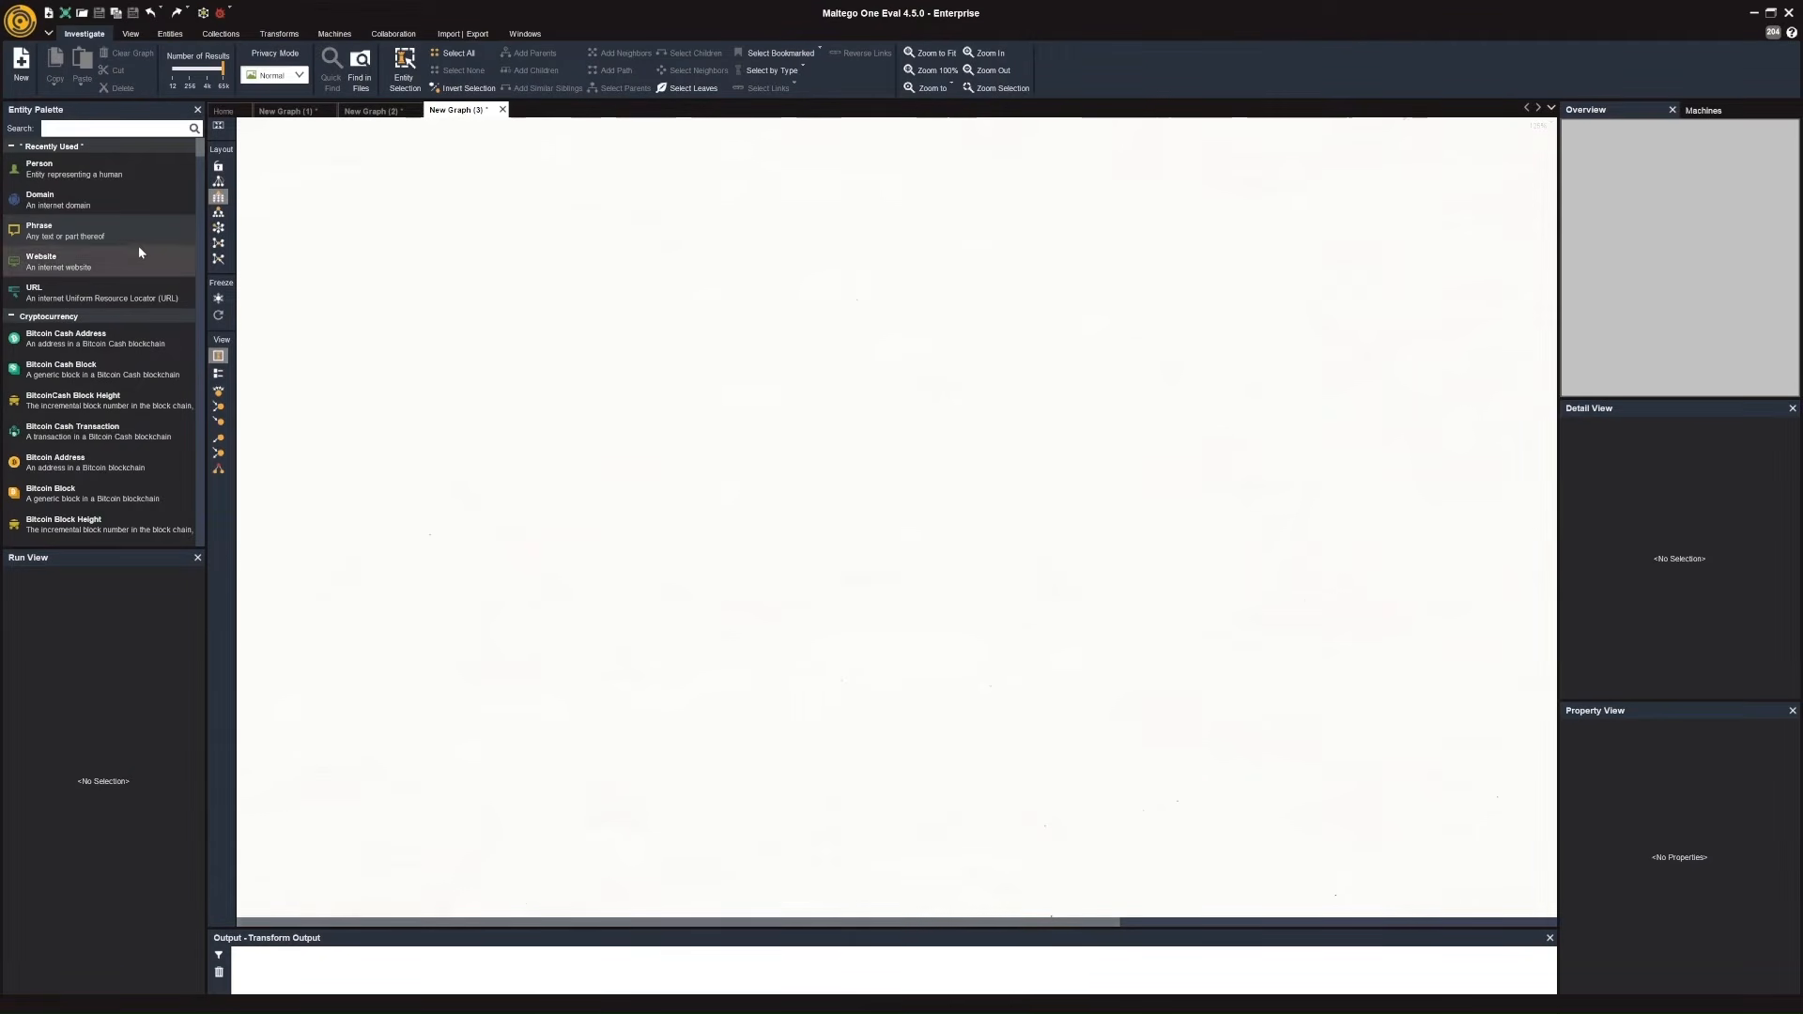
# Add a Phrase entity to the empty graph and set its text to "Funicular Films", including the quotation marks.
pyautogui.moveTo(117, 242); pyautogui.dragTo(902, 362)
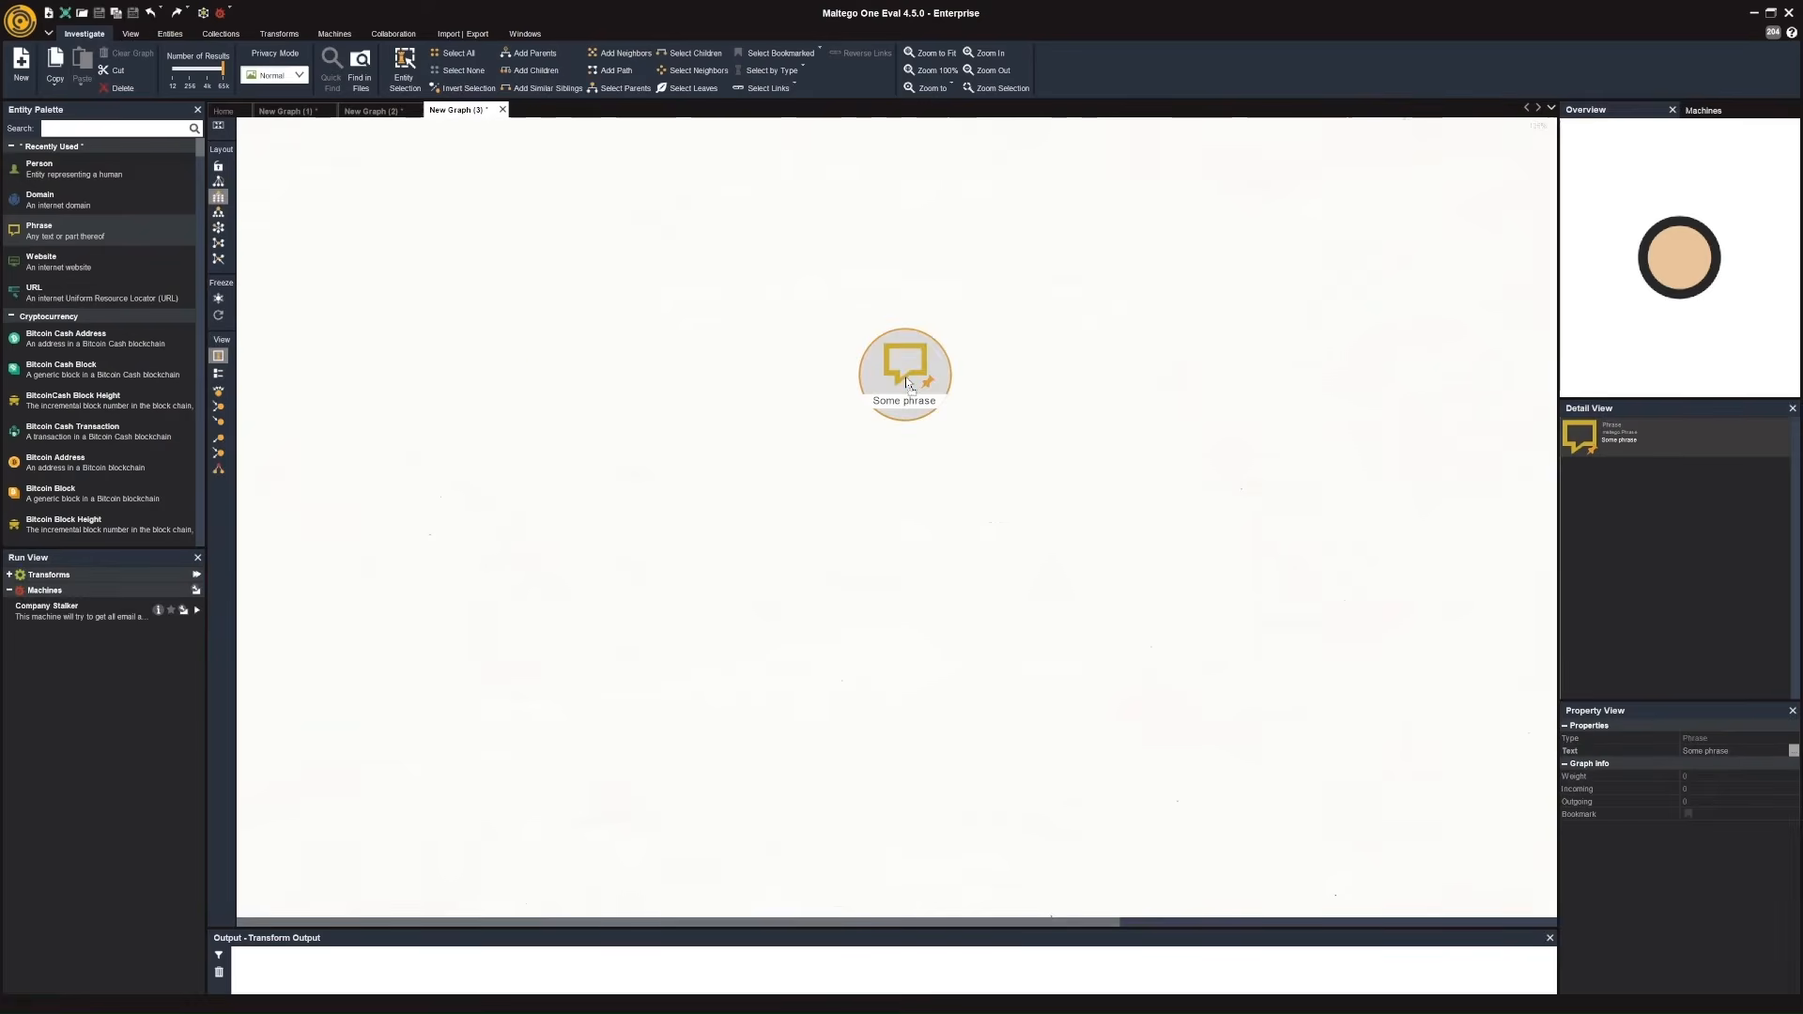
pyautogui.doubleClick(905, 396)
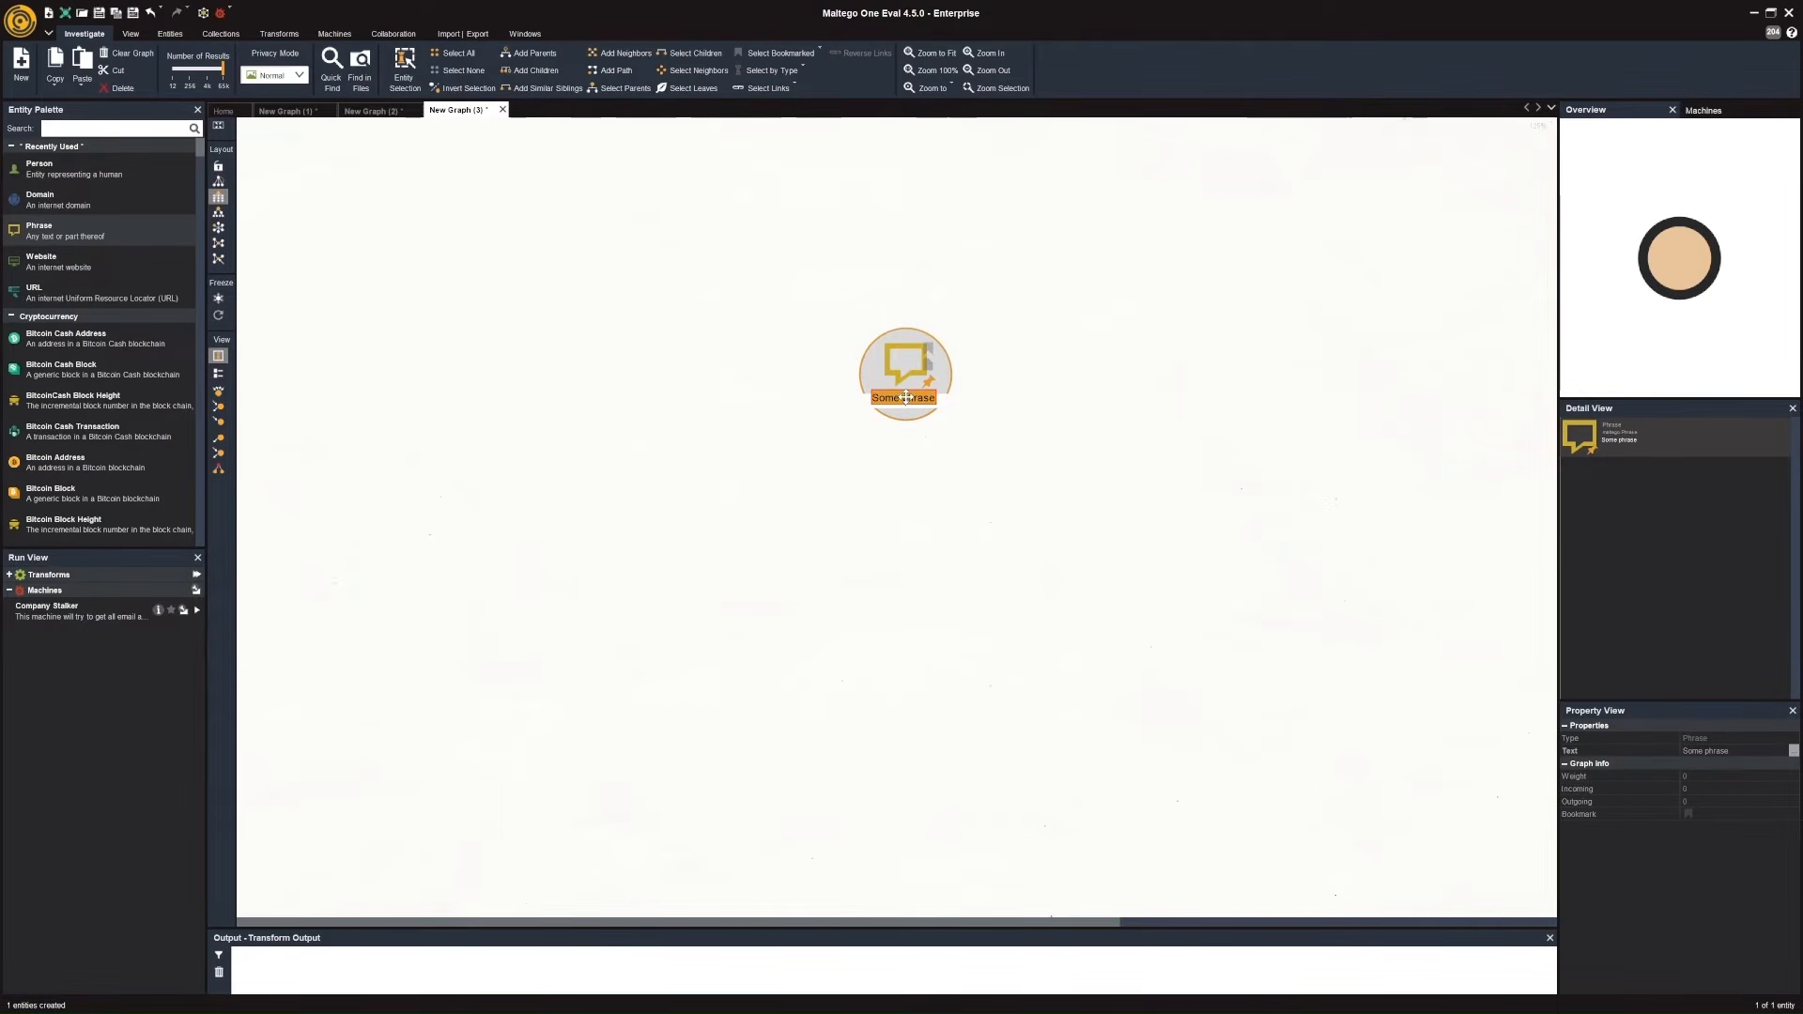
pyautogui.write('"Funicular Films"')
pyautogui.press('Return')
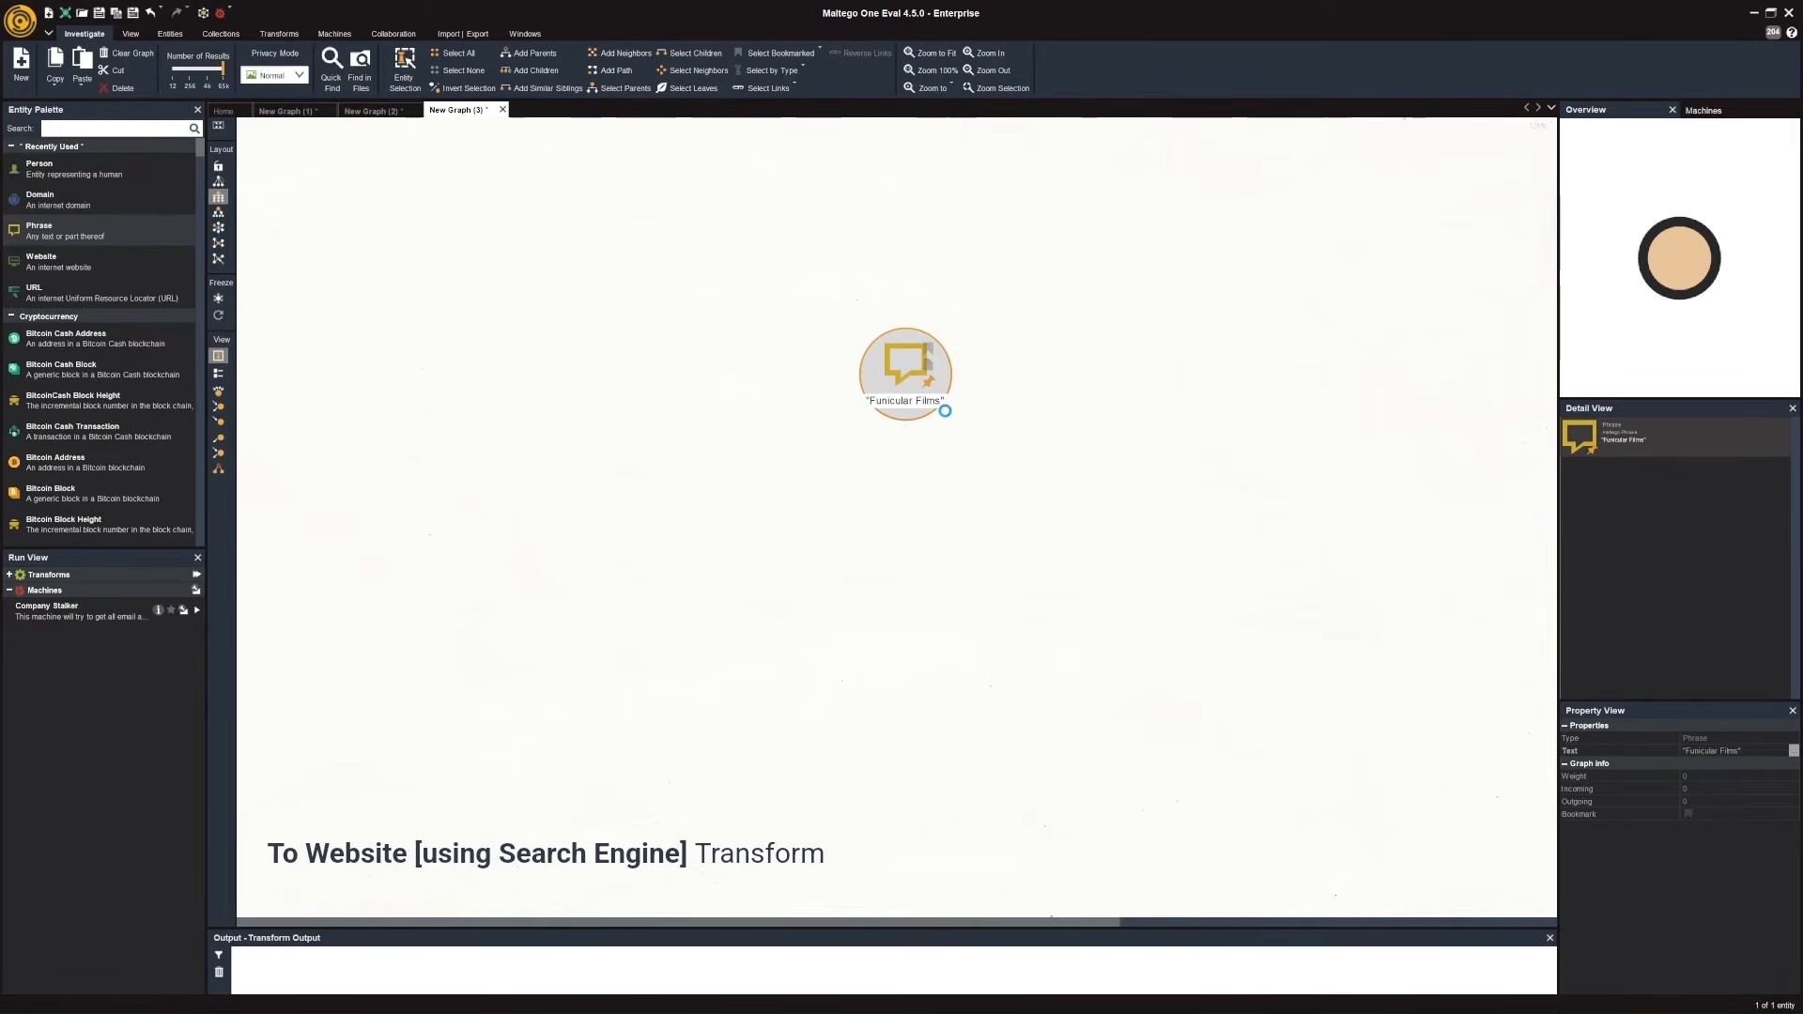
# Run the To Website [using Search Engine] transform on the "Funicular Films" phrase.
pyautogui.rightClick(905, 378)
pyautogui.write('website')
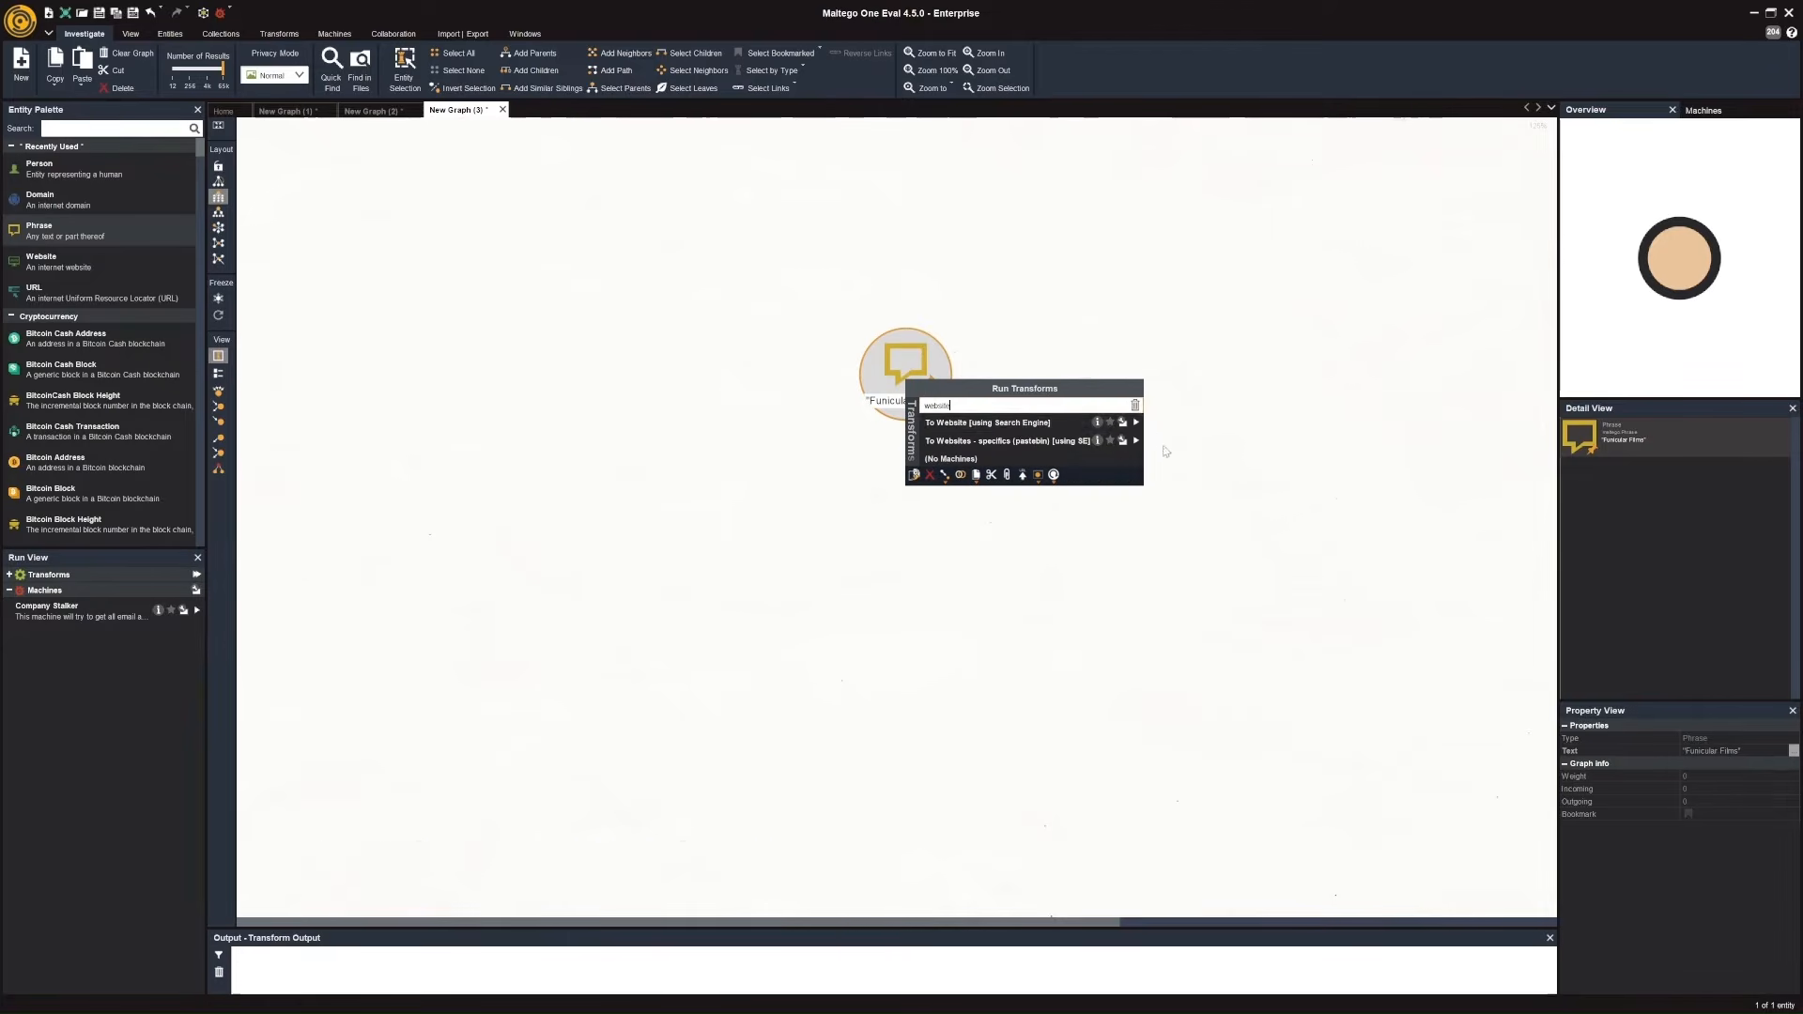
pyautogui.click(1137, 424)
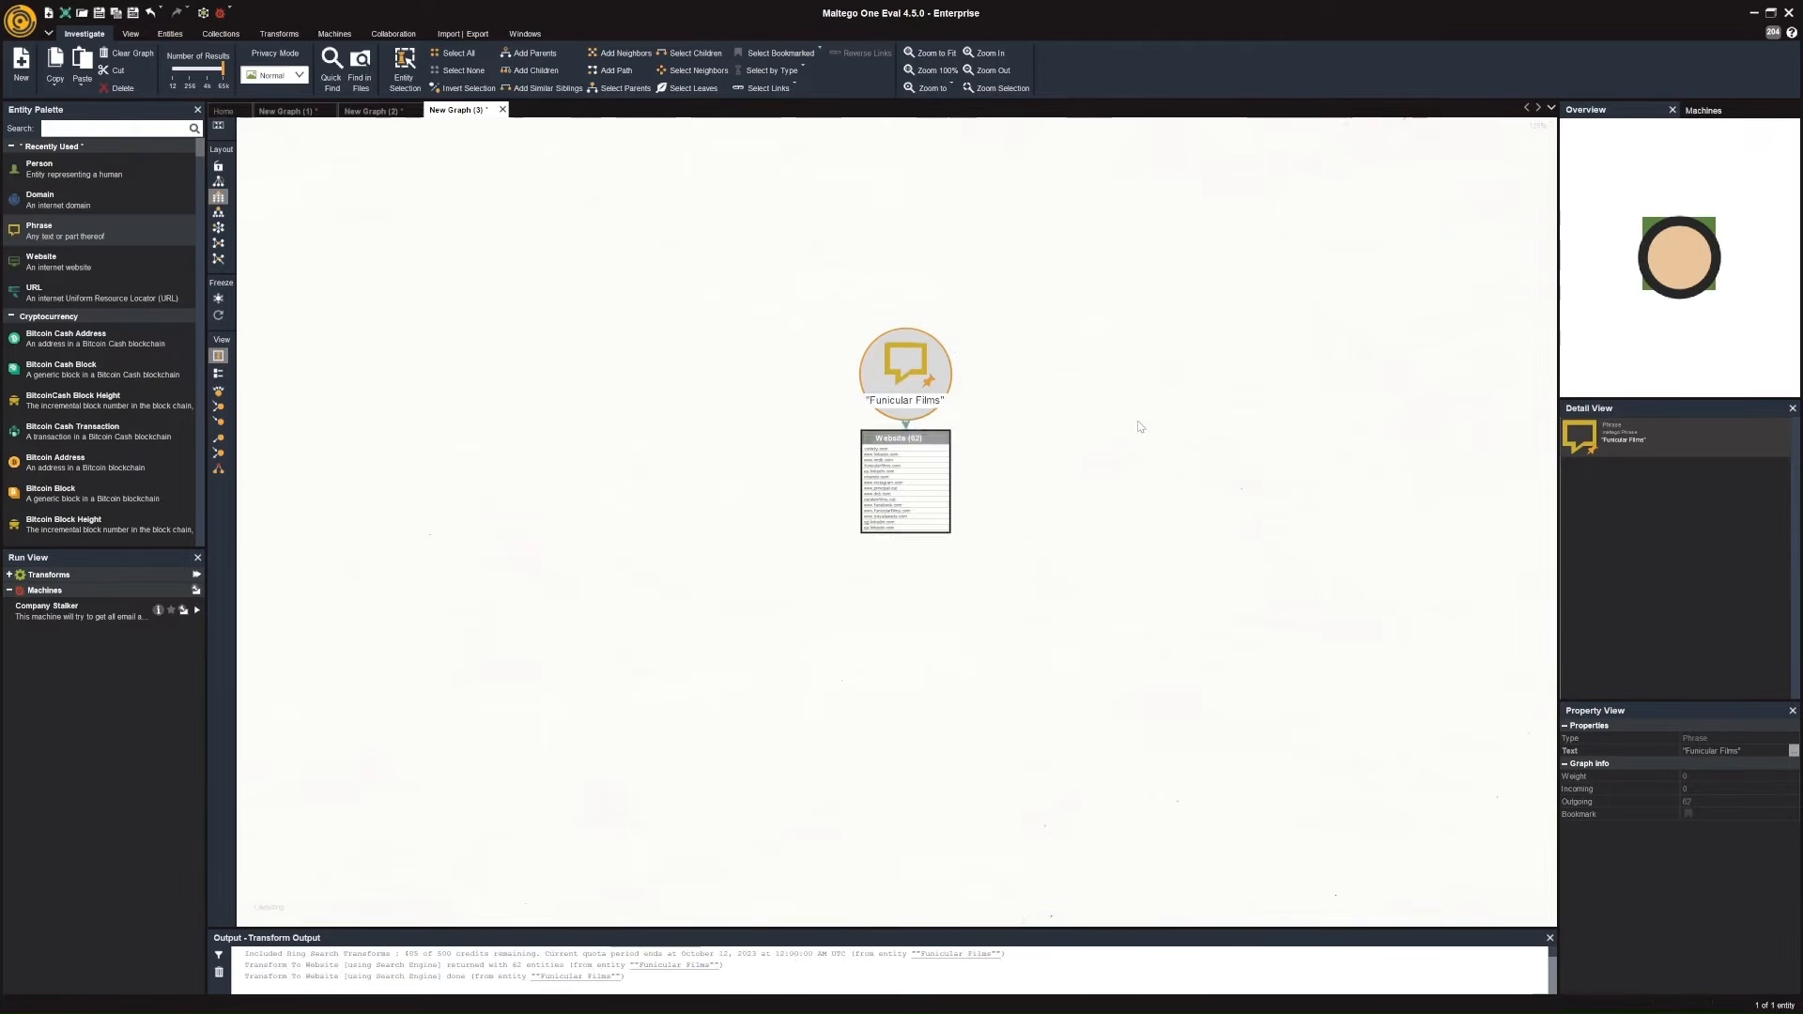
# Pin funicularfilms.com out of the website collection as a separate entity.
pyautogui.scroll(3, 884, 542)
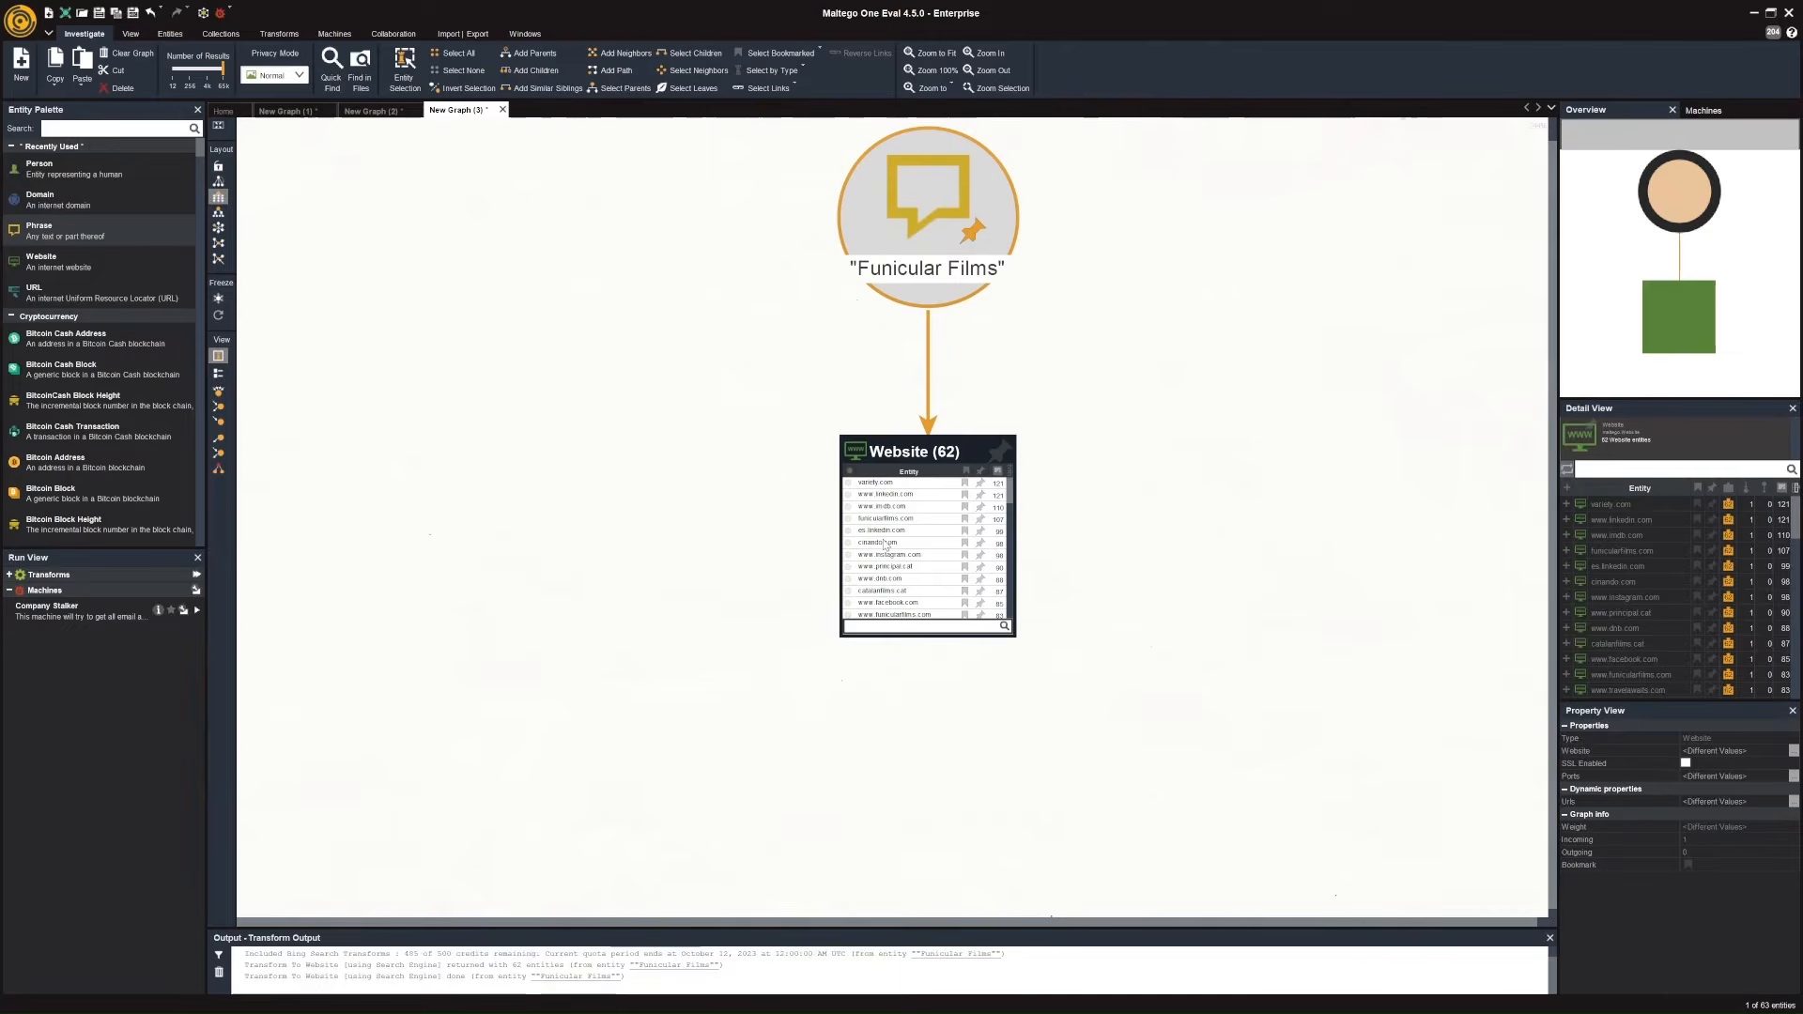
pyautogui.click(887, 518)
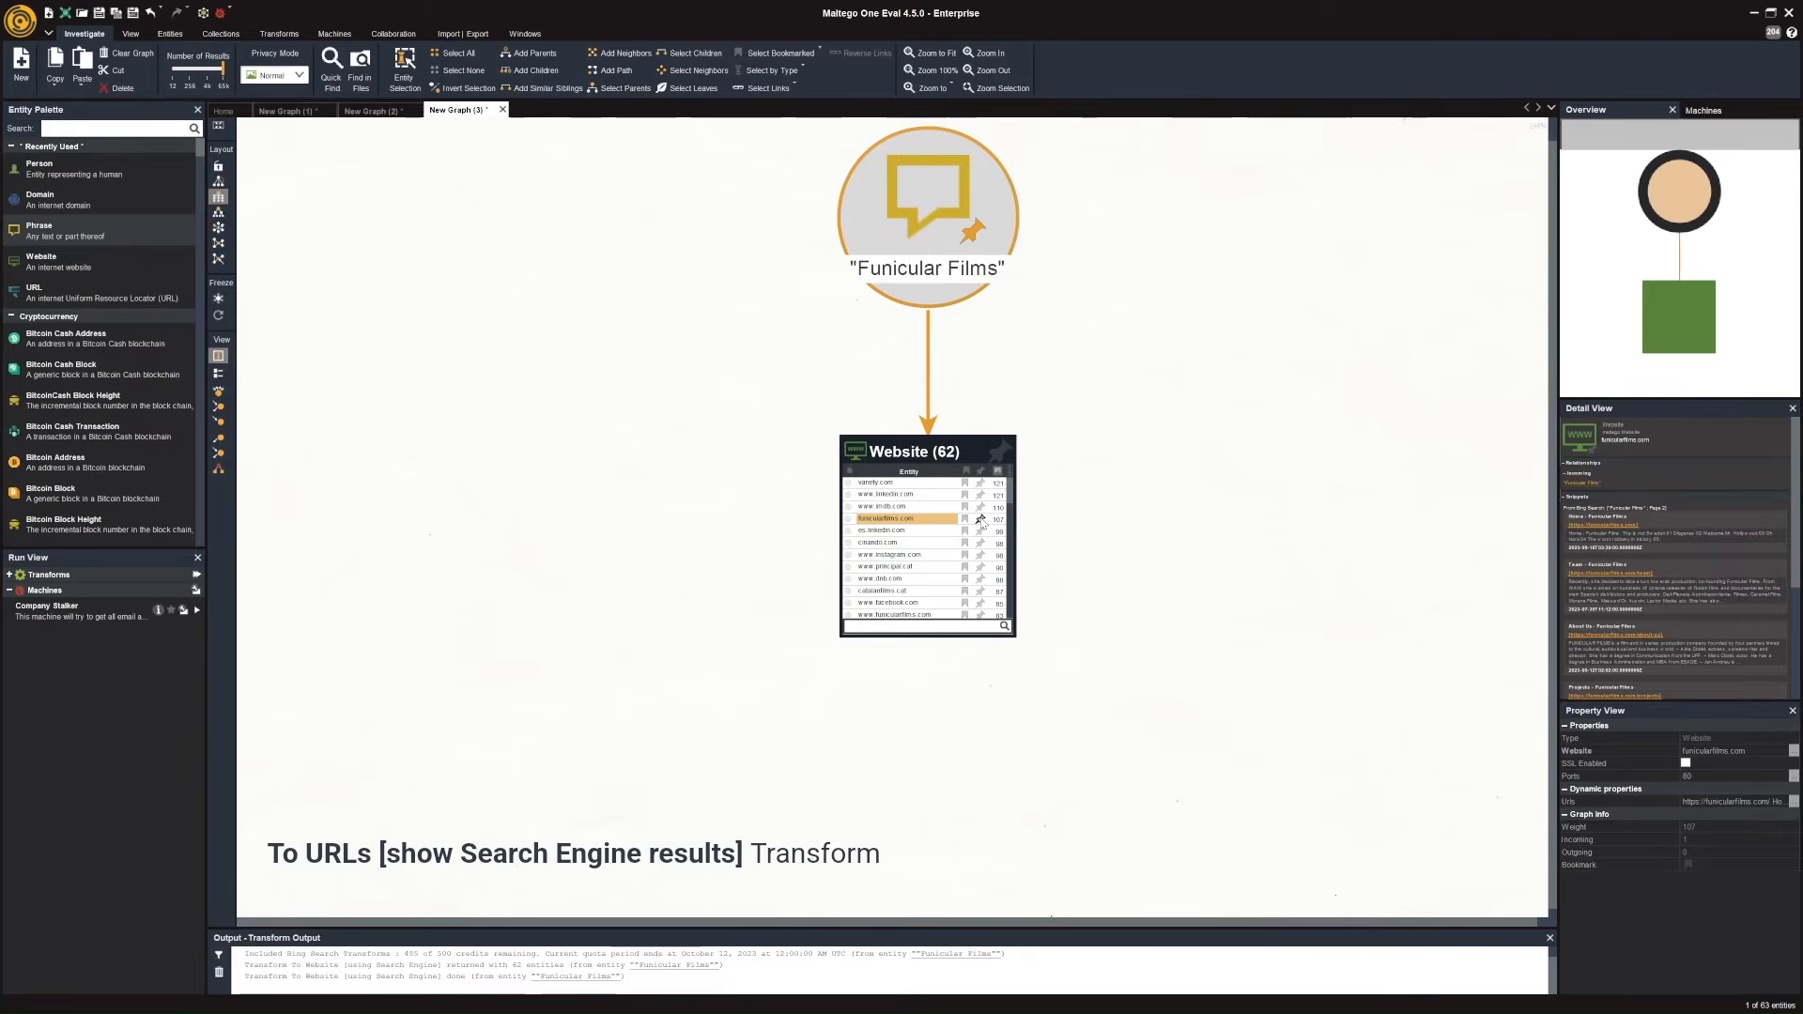
pyautogui.click(981, 520)
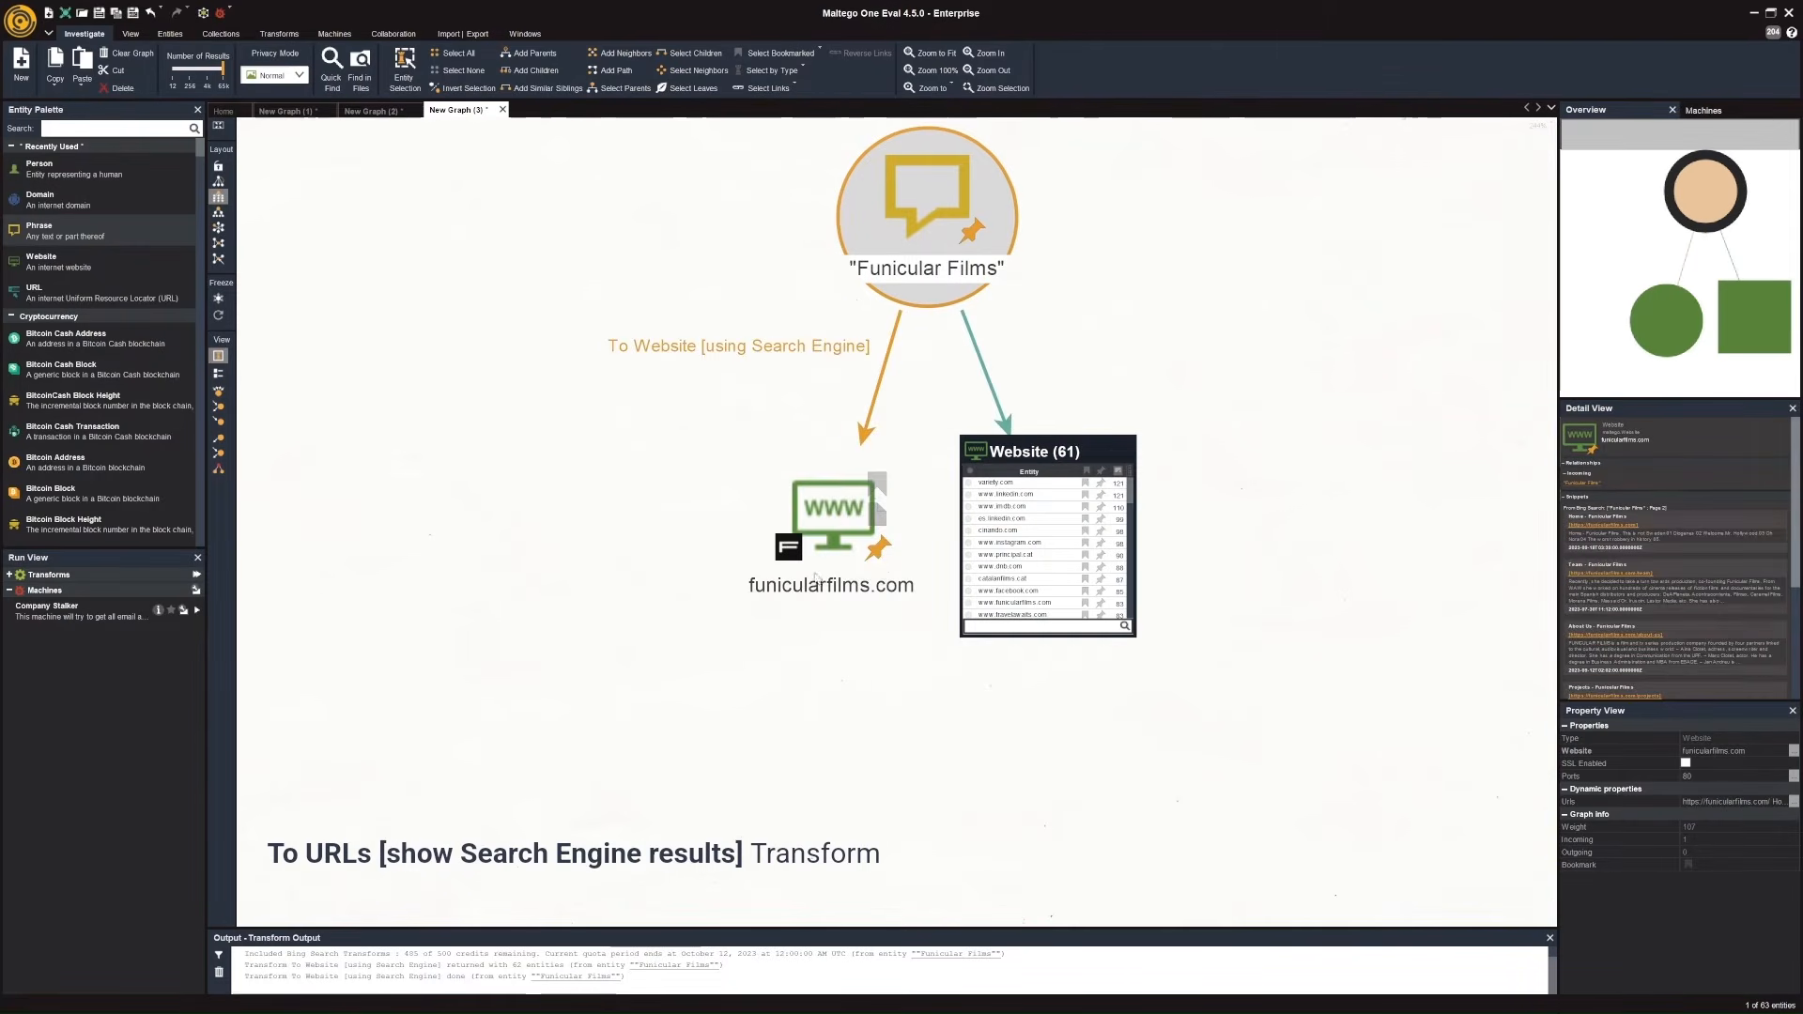
# Run the To URLs [show Search Engine results] transform on the funicularfilms.com website entity.
pyautogui.click(815, 569)
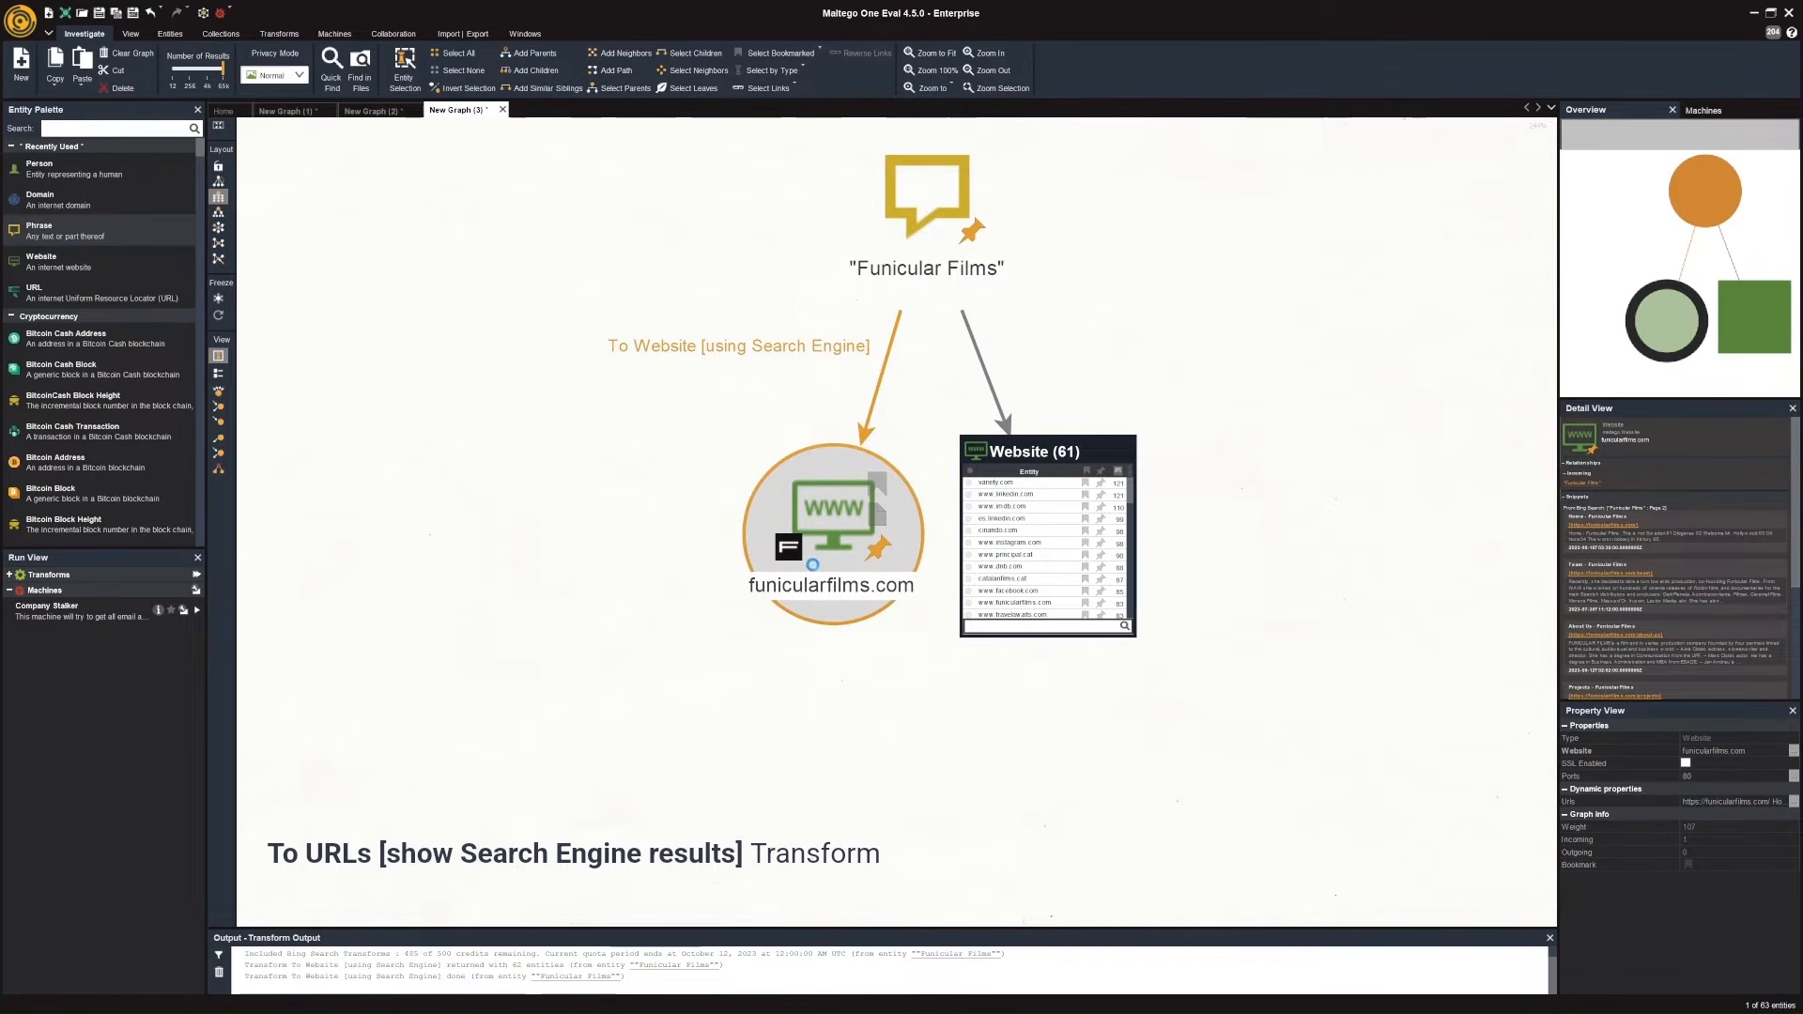
pyautogui.rightClick(812, 565)
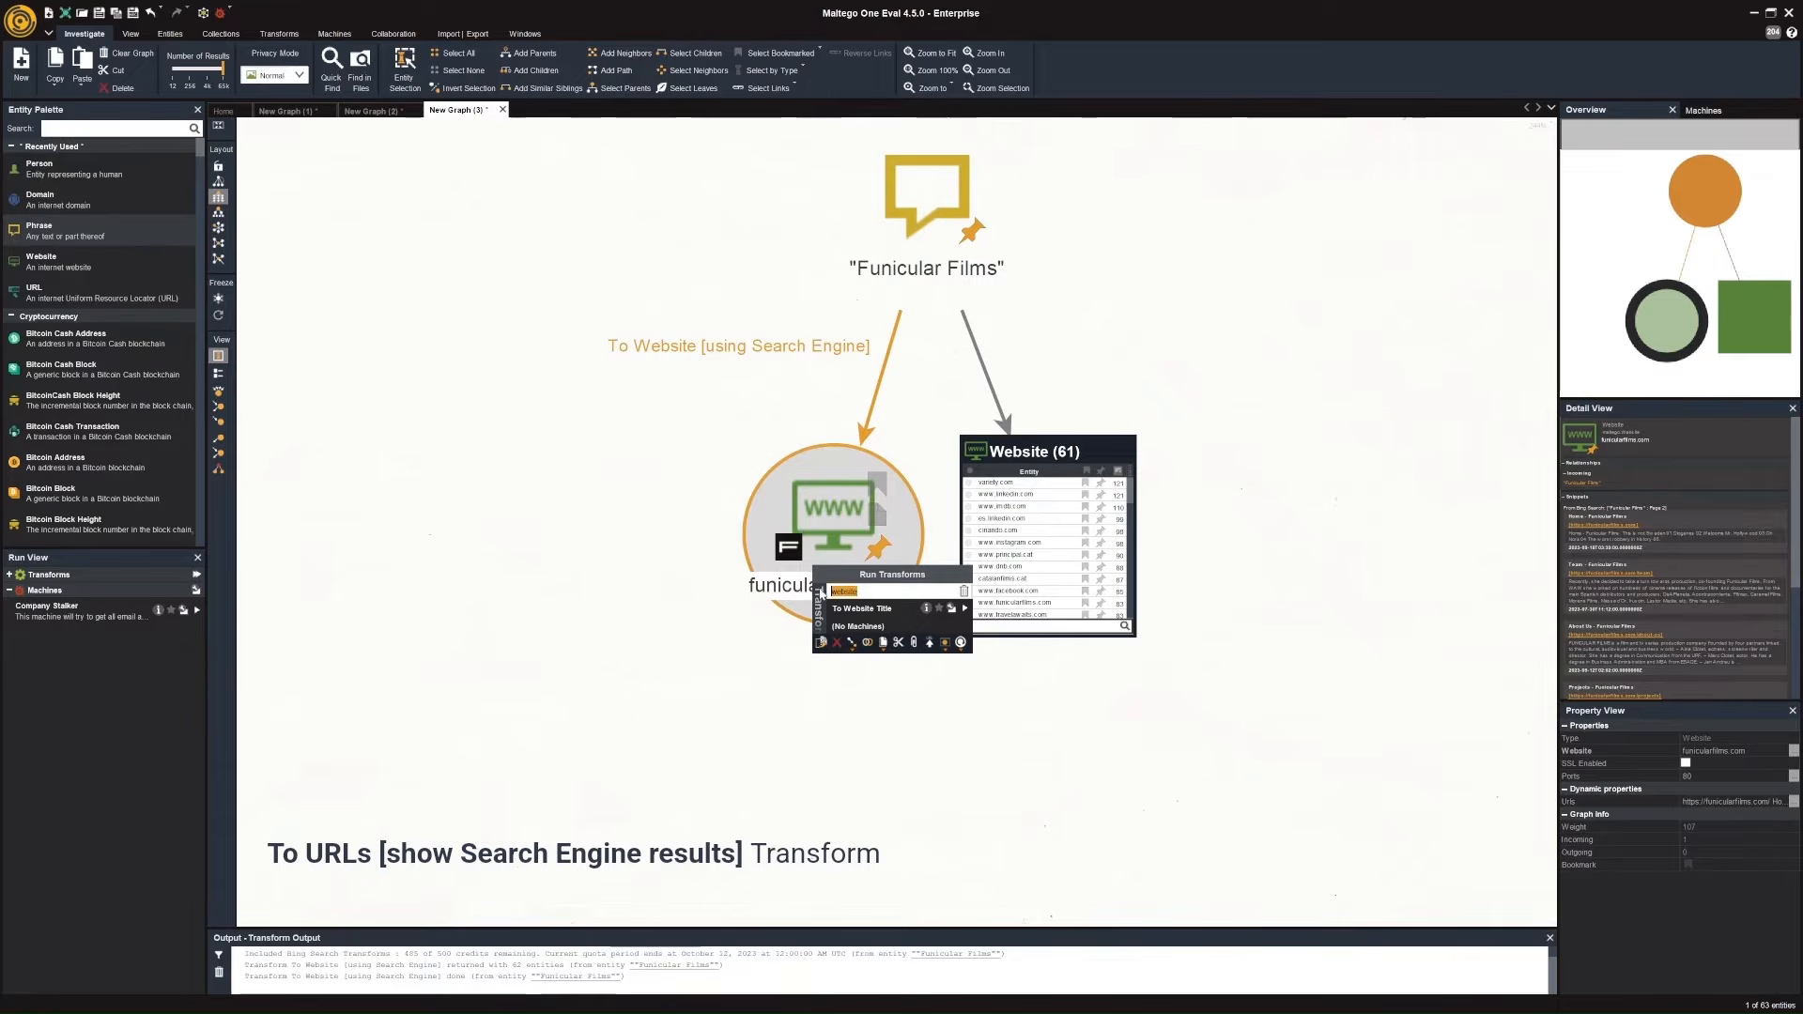
pyautogui.write('url')
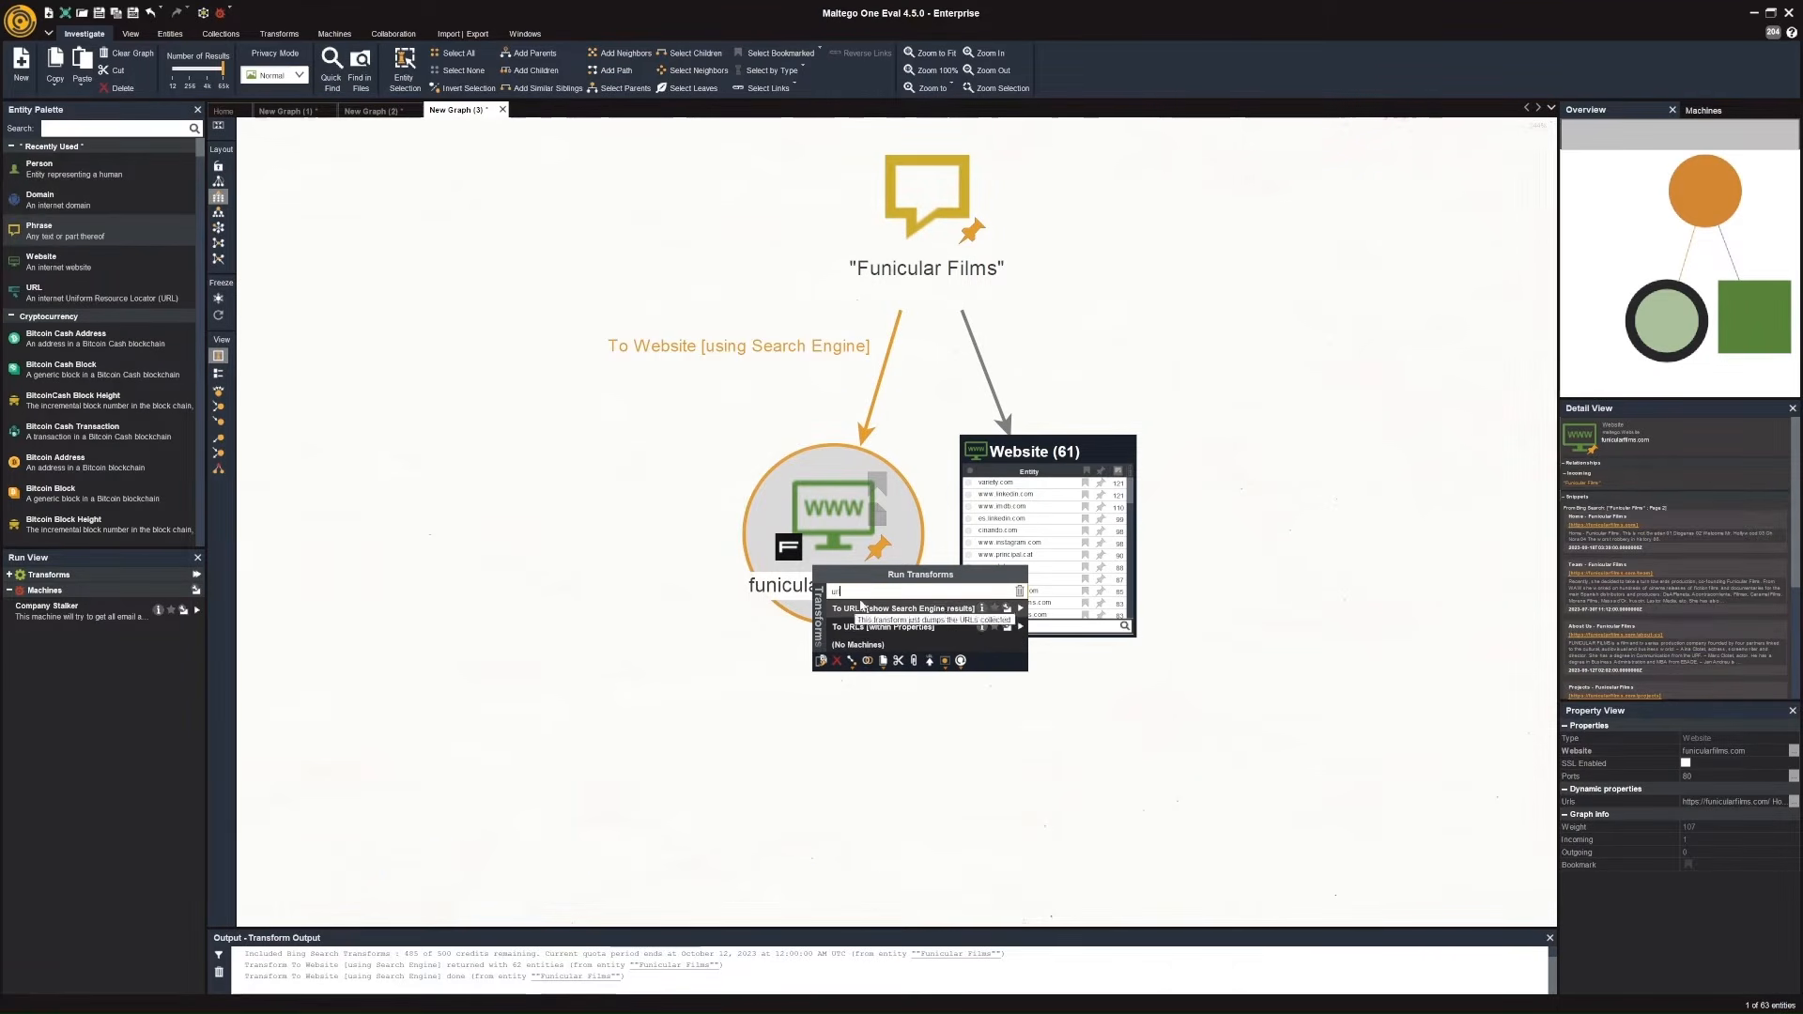
pyautogui.click(883, 609)
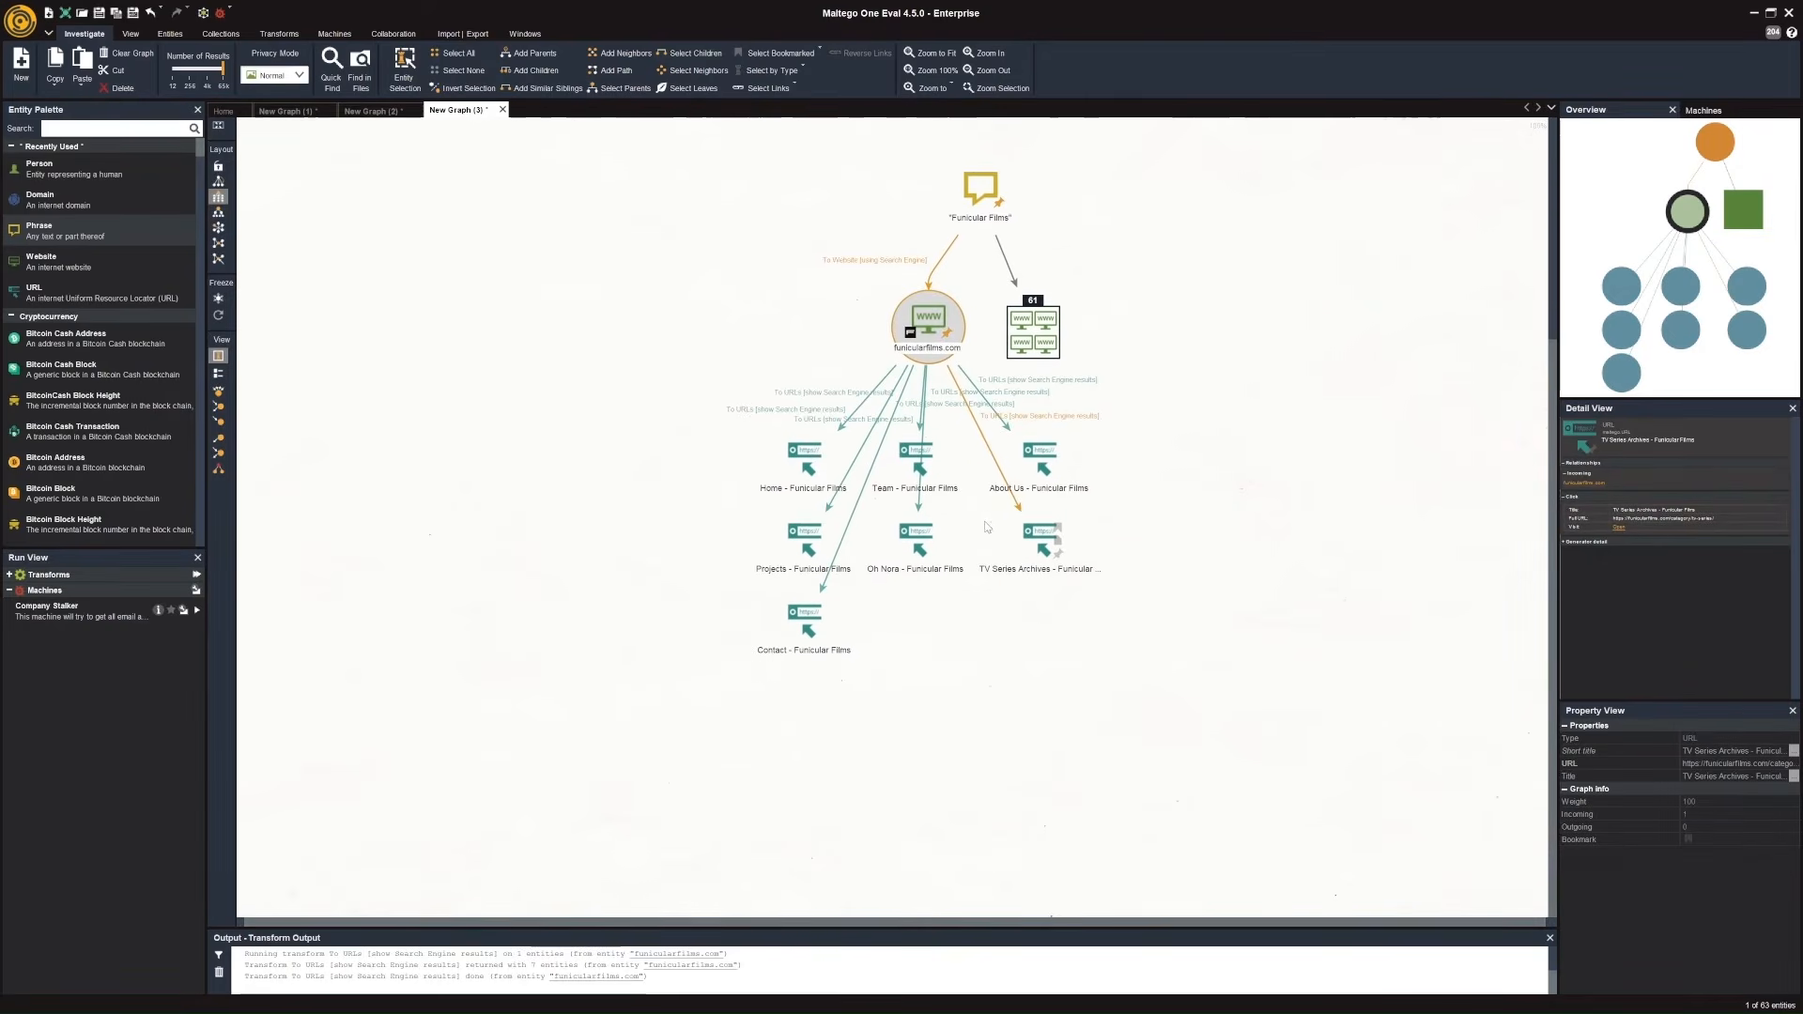
# Run the To Entities [IBM Watson] transform on the Team and About Us pages of Funicular Films together.
pyautogui.click(922, 479)
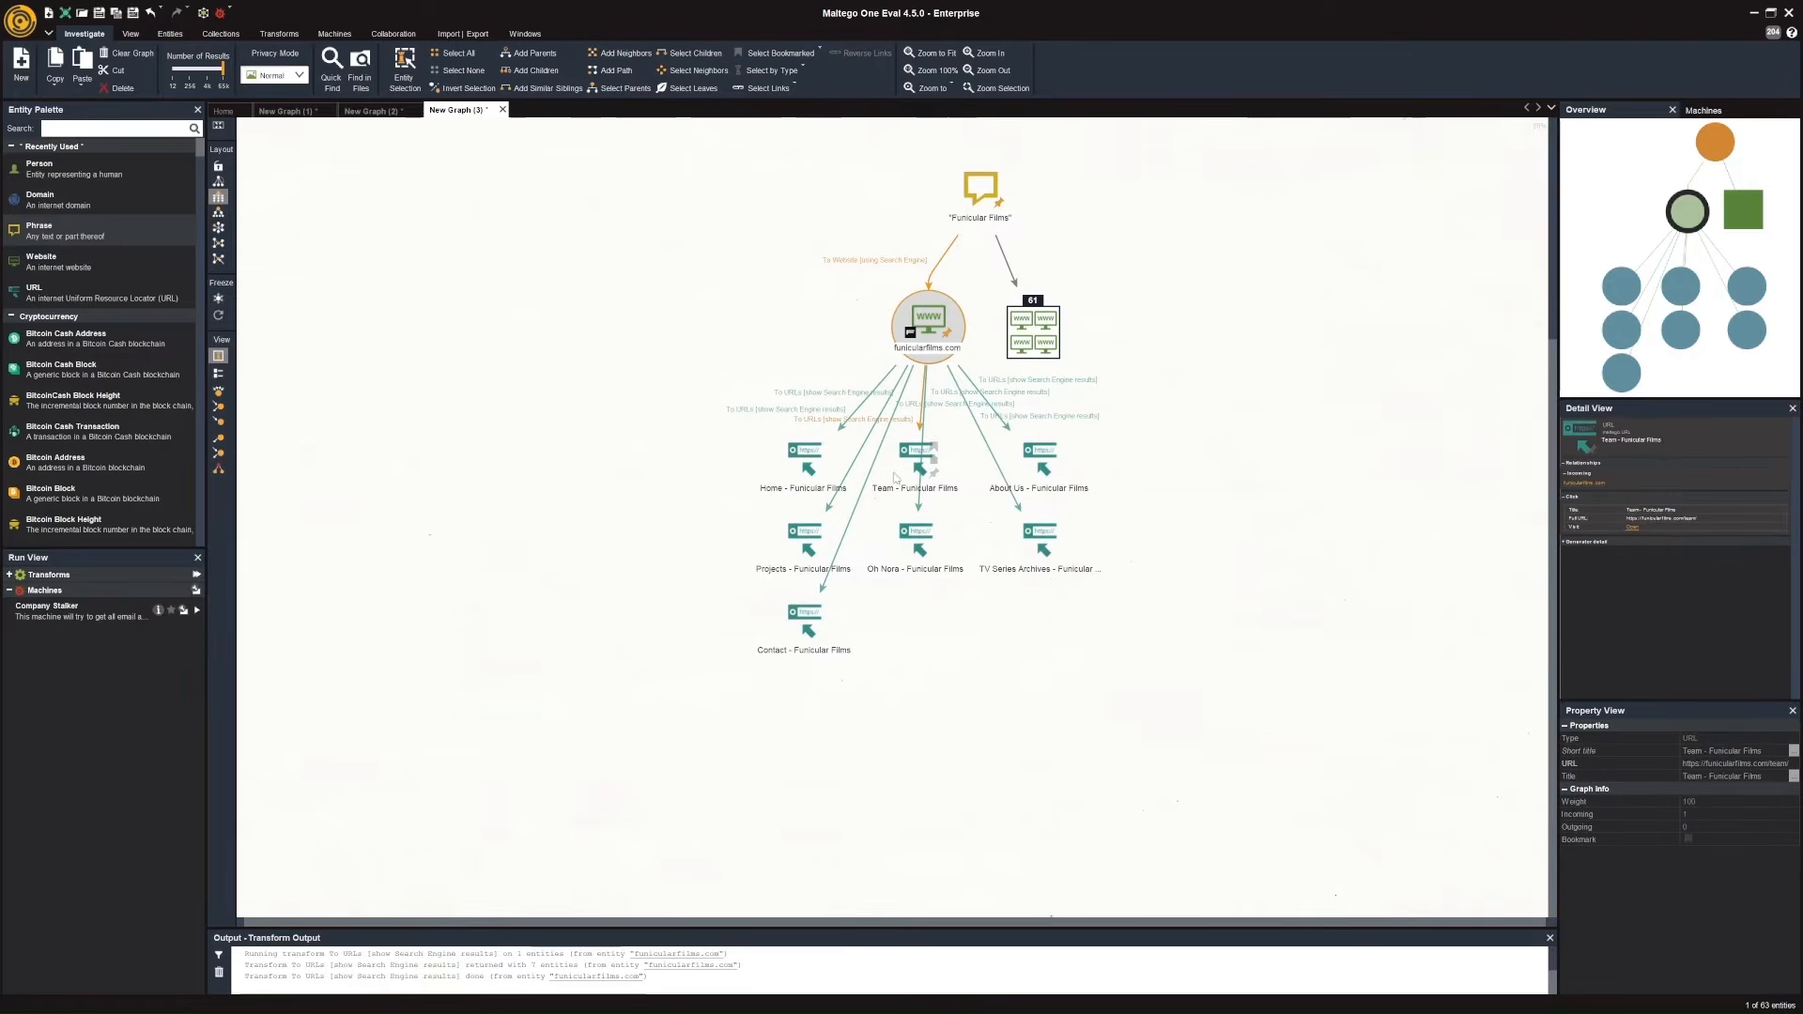
pyautogui.click(1034, 465)
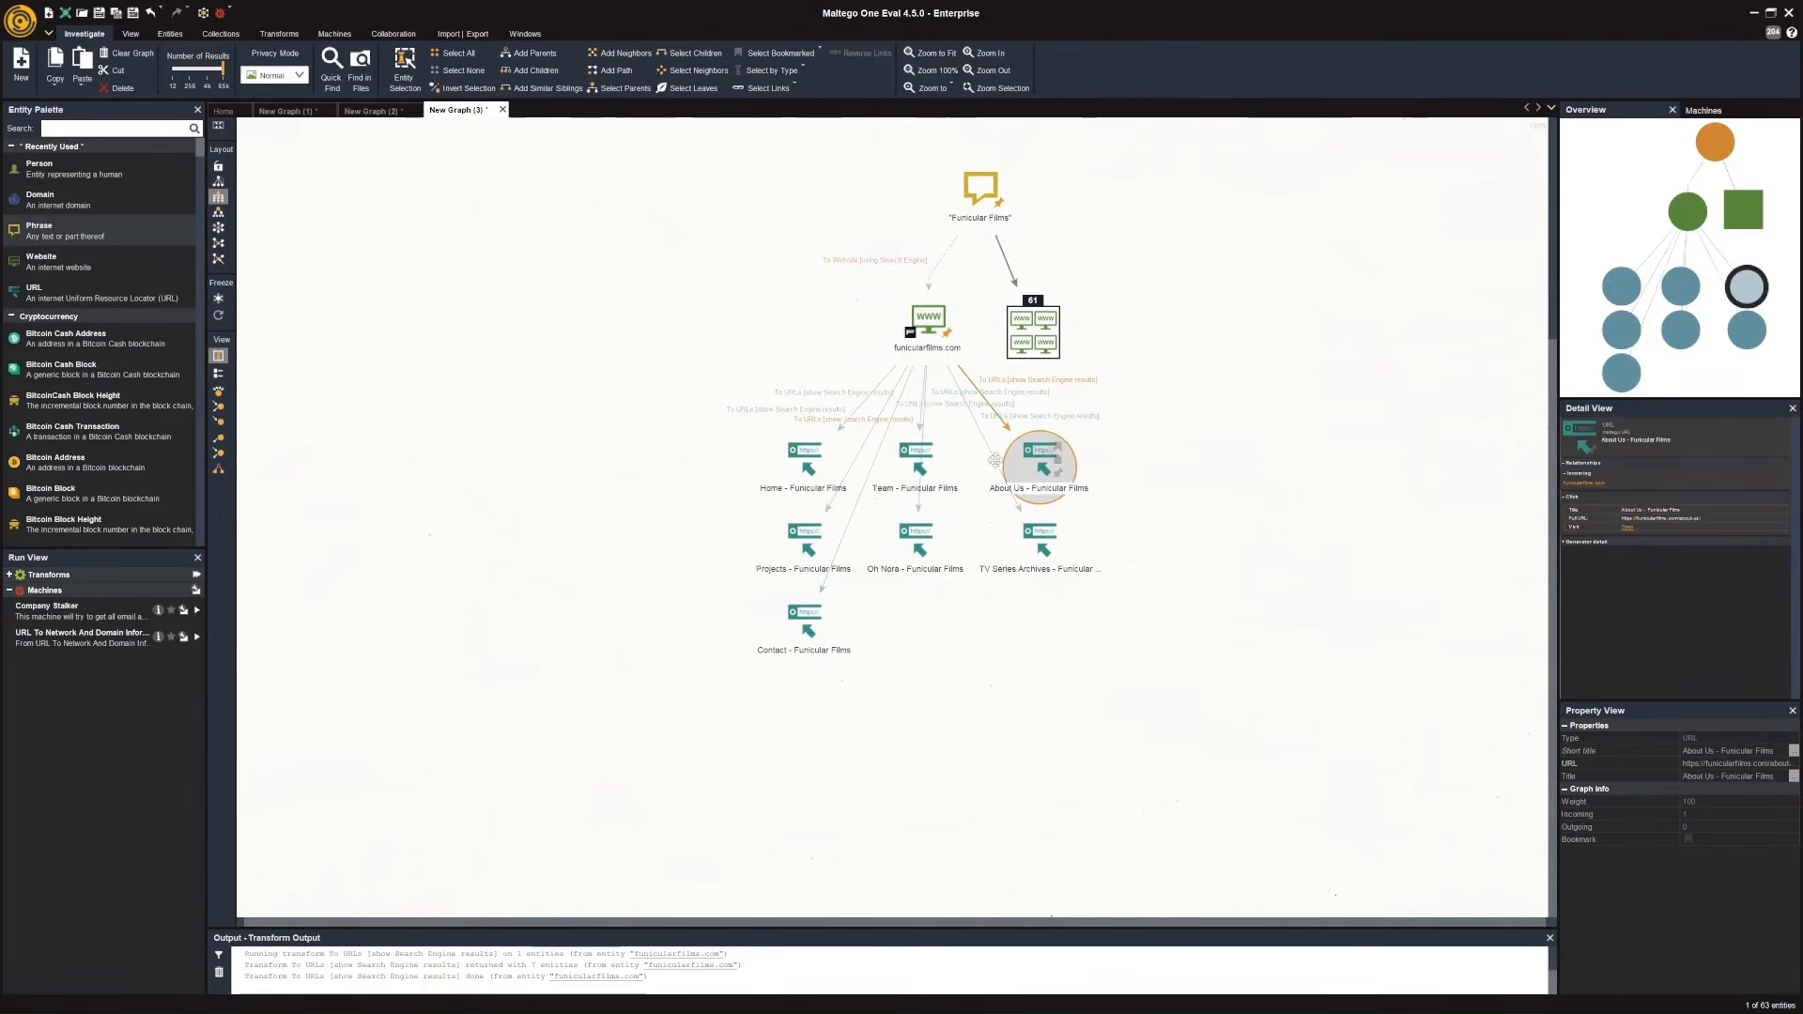
pyautogui.keyDown('ctrl'); pyautogui.click(904, 458); pyautogui.keyUp('ctrl')
pyautogui.rightClick(906, 461)
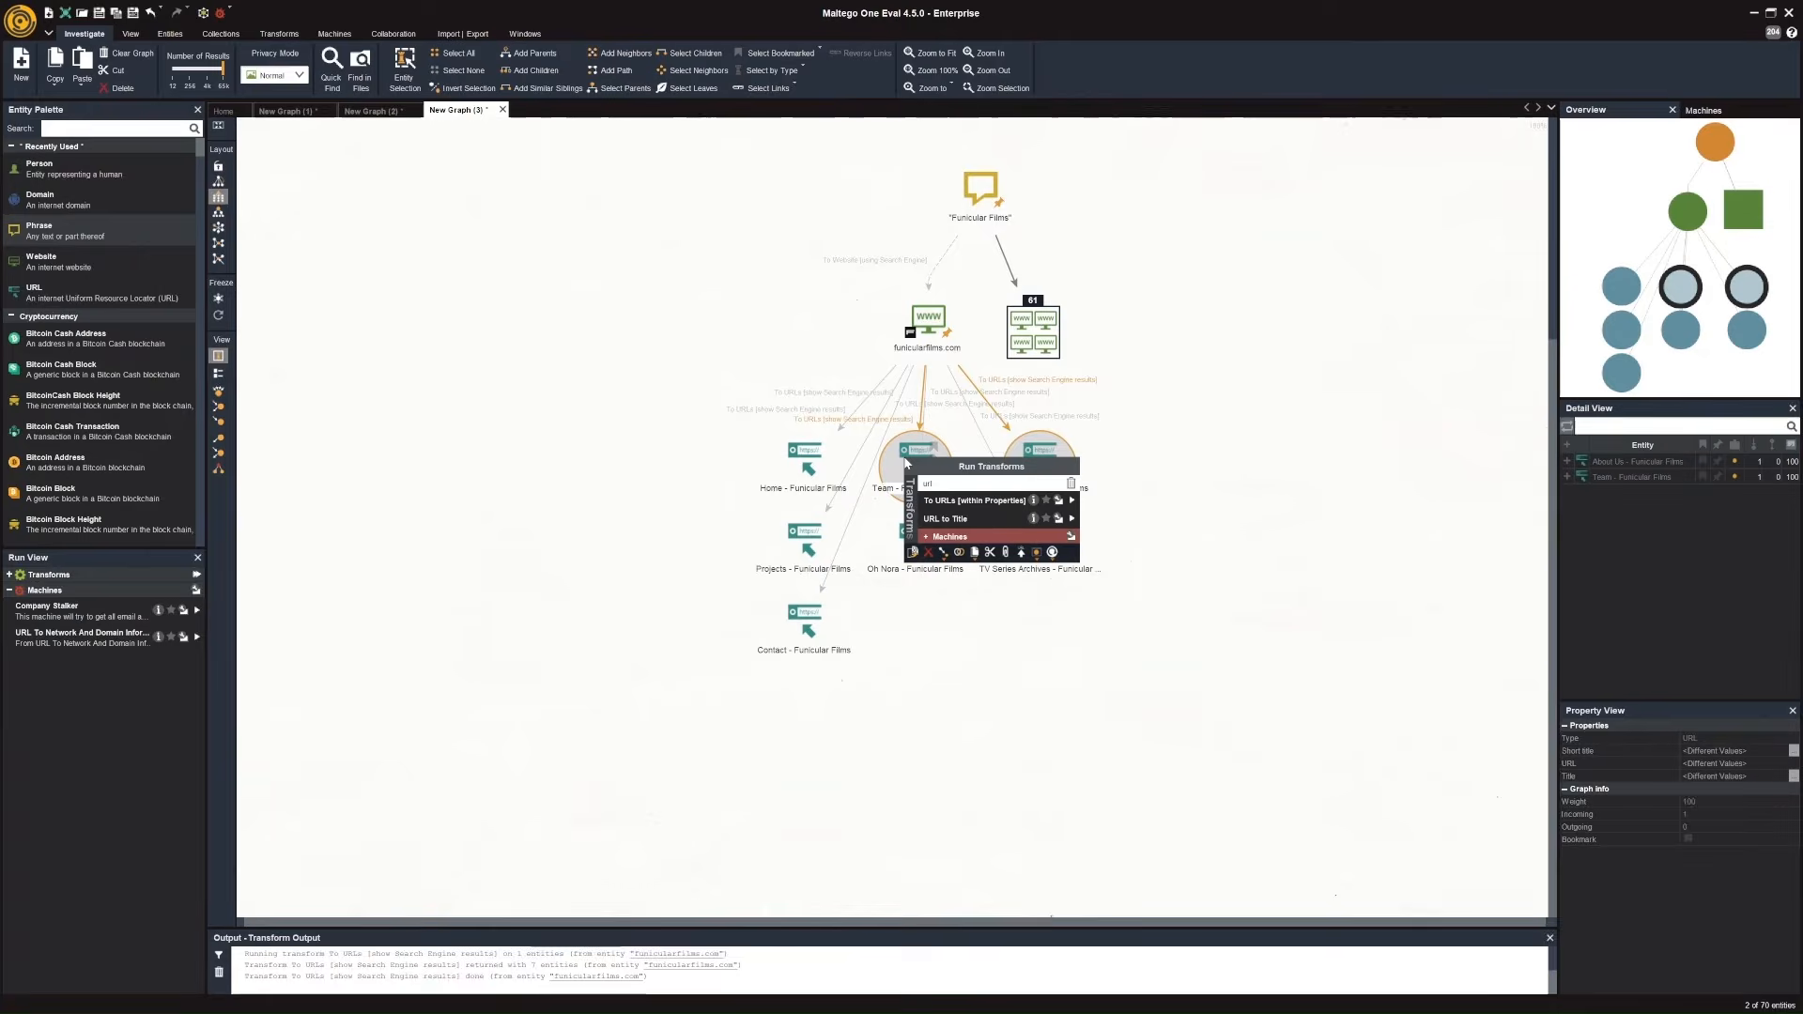
pyautogui.moveTo(937, 484); pyautogui.dragTo(916, 486)
pyautogui.write('entities')
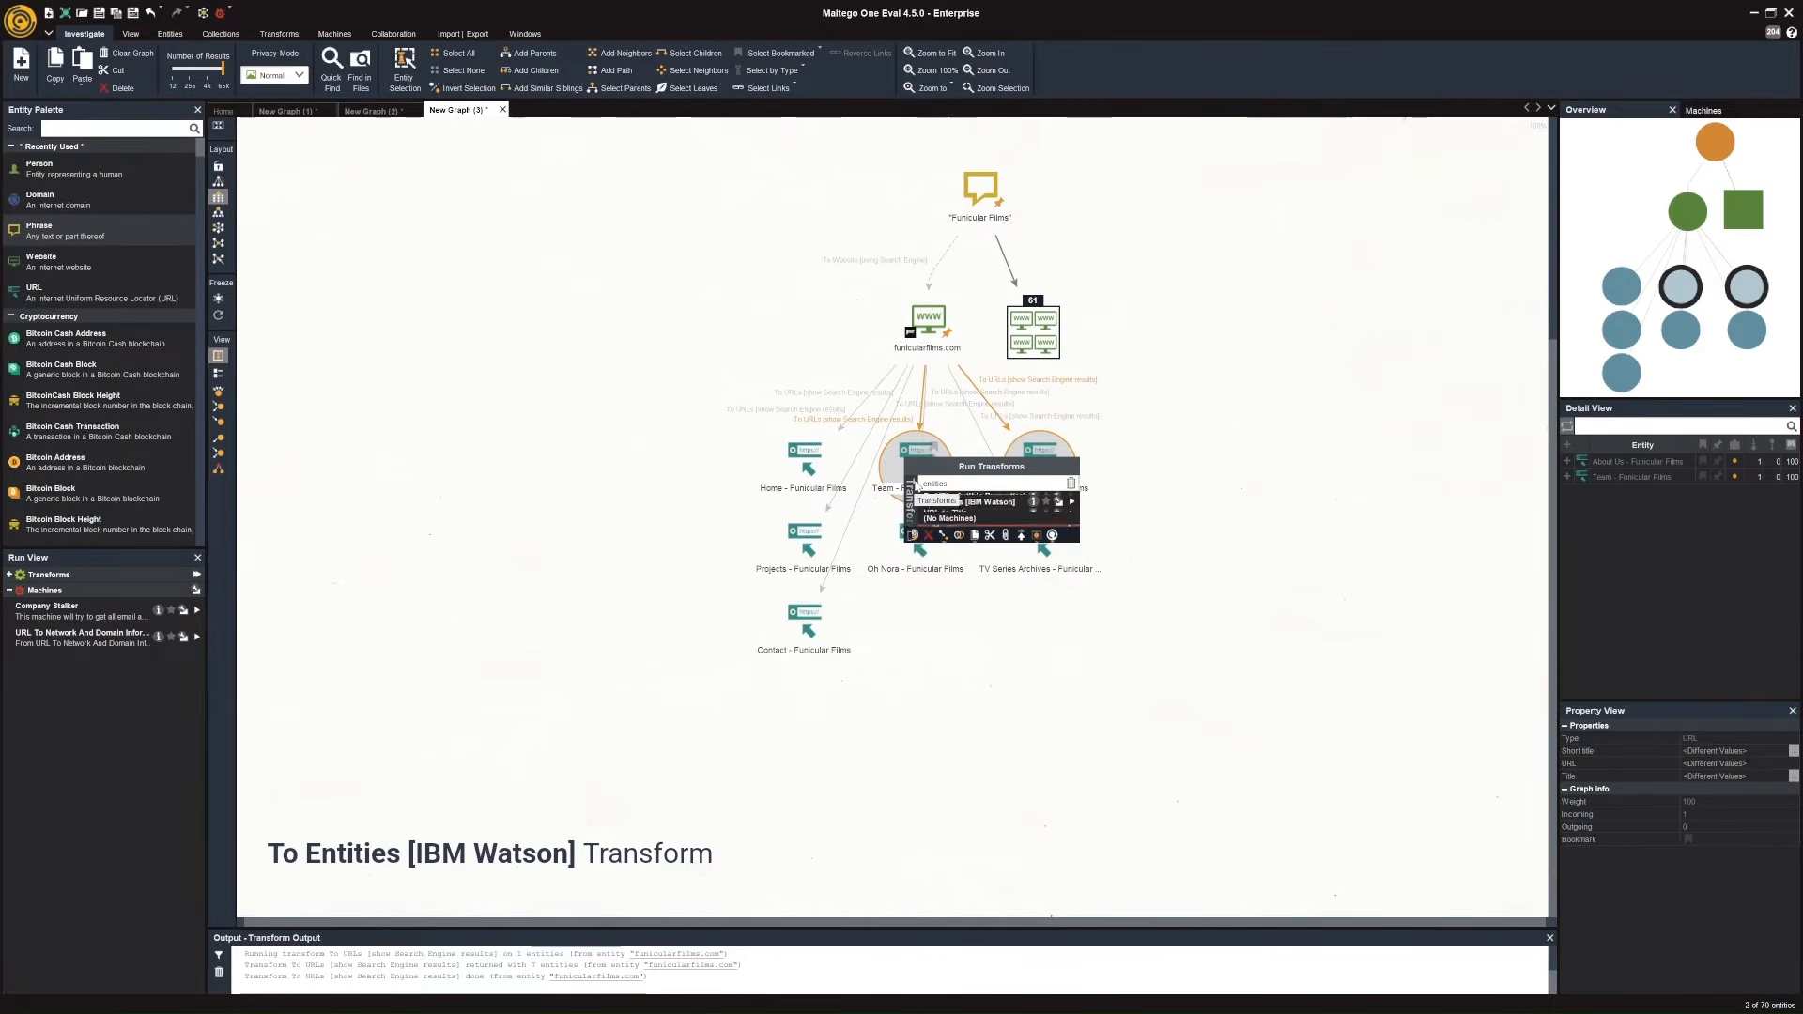
pyautogui.click(1062, 501)
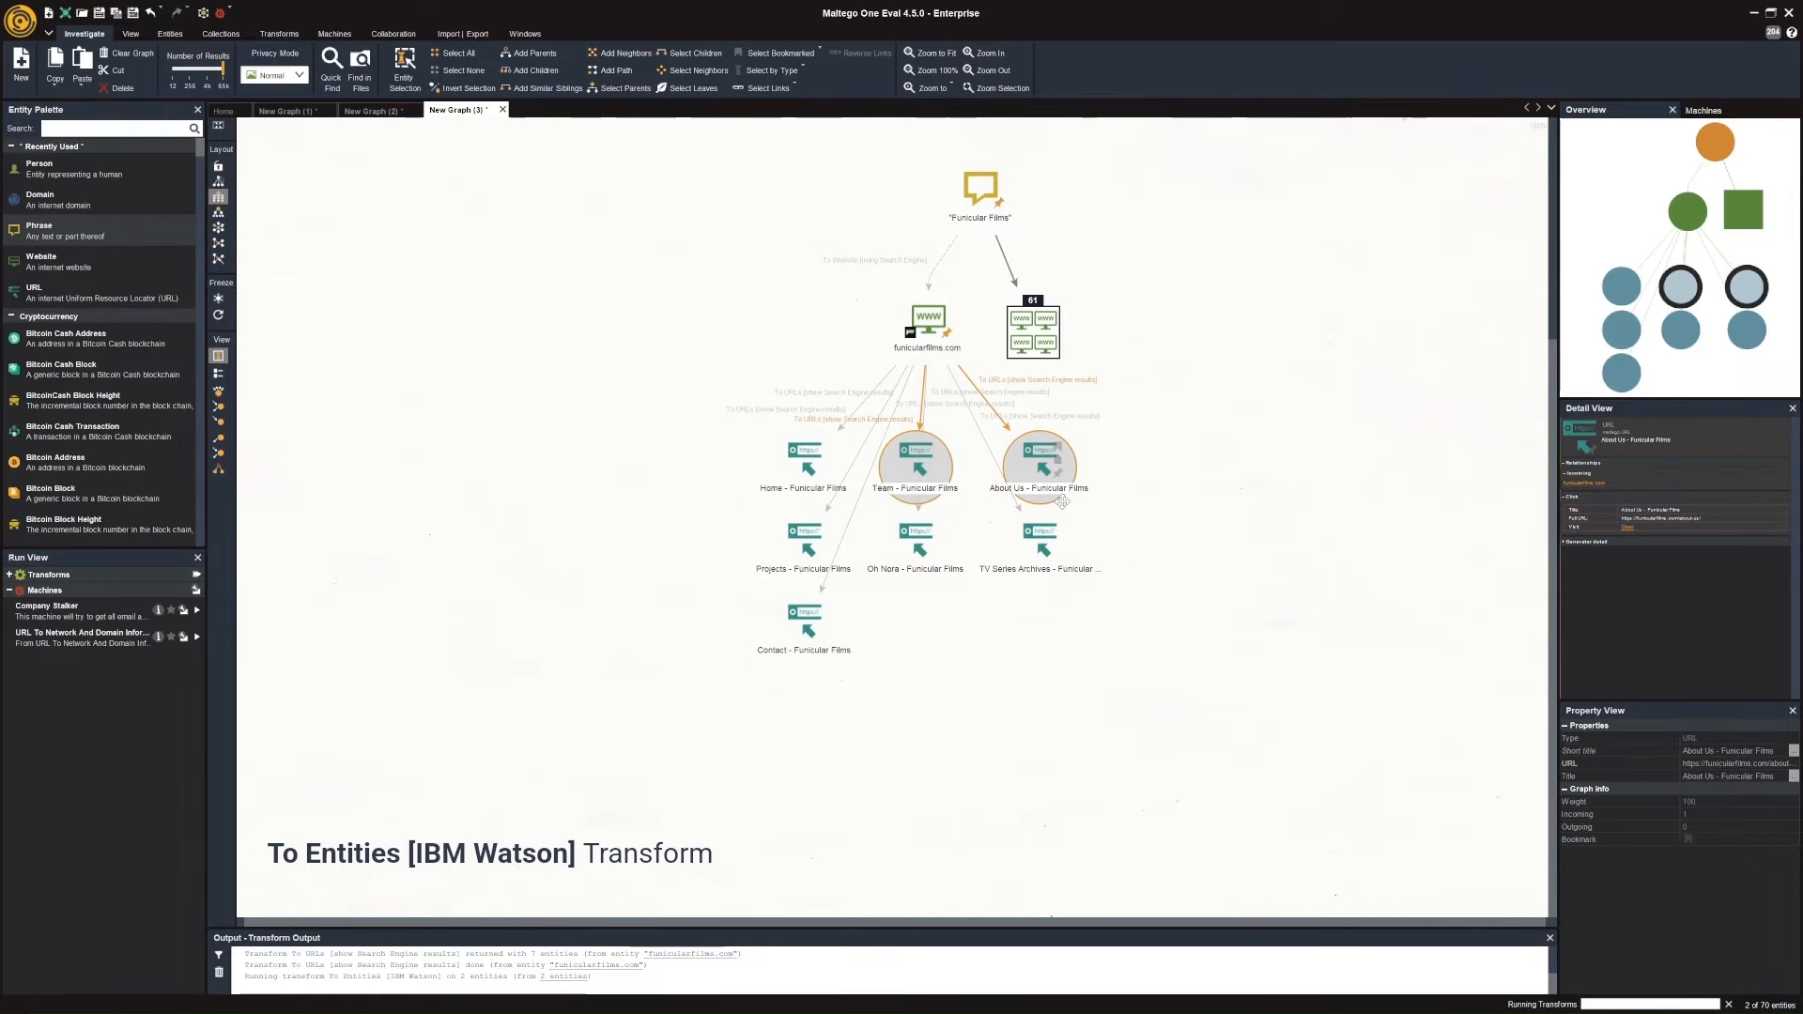
# Examine the entities extracted from the two pages, checking the details of Aina Clotet, Marc Clotet and the Barcelona location.
pyautogui.scroll(-3, 1063, 501)
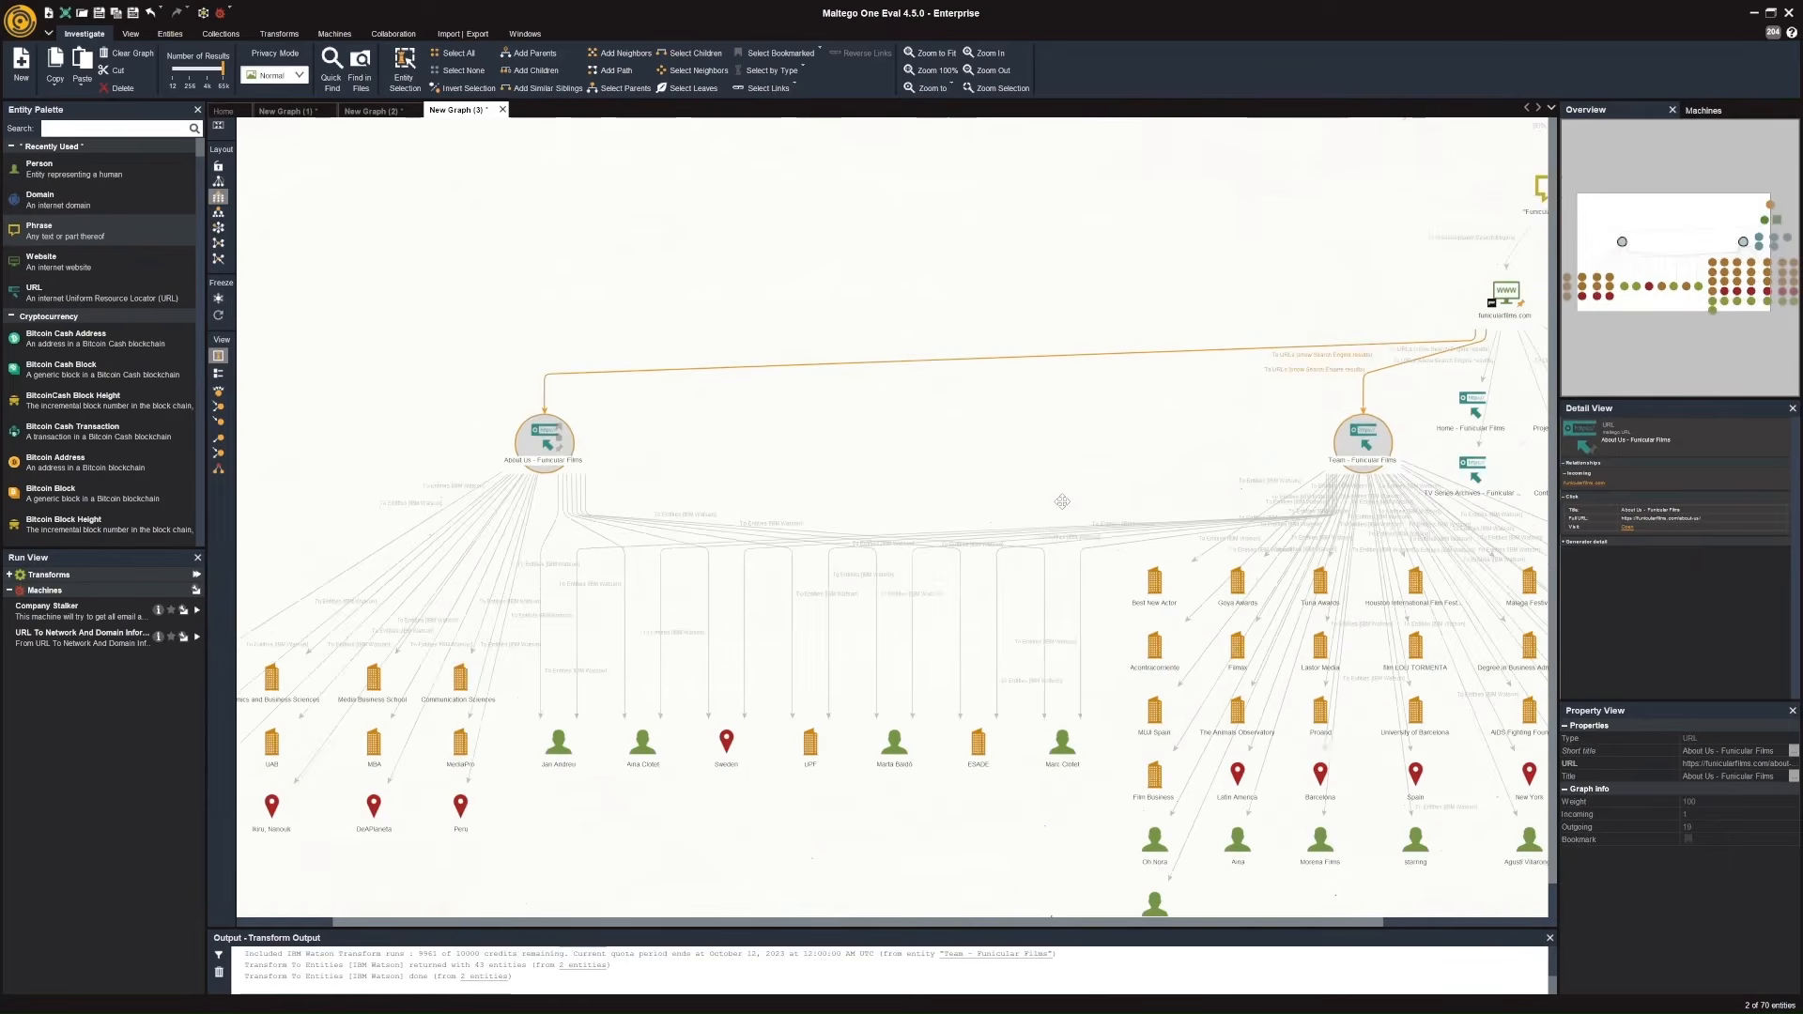
pyautogui.moveTo(1054, 775); pyautogui.dragTo(1040, 663)
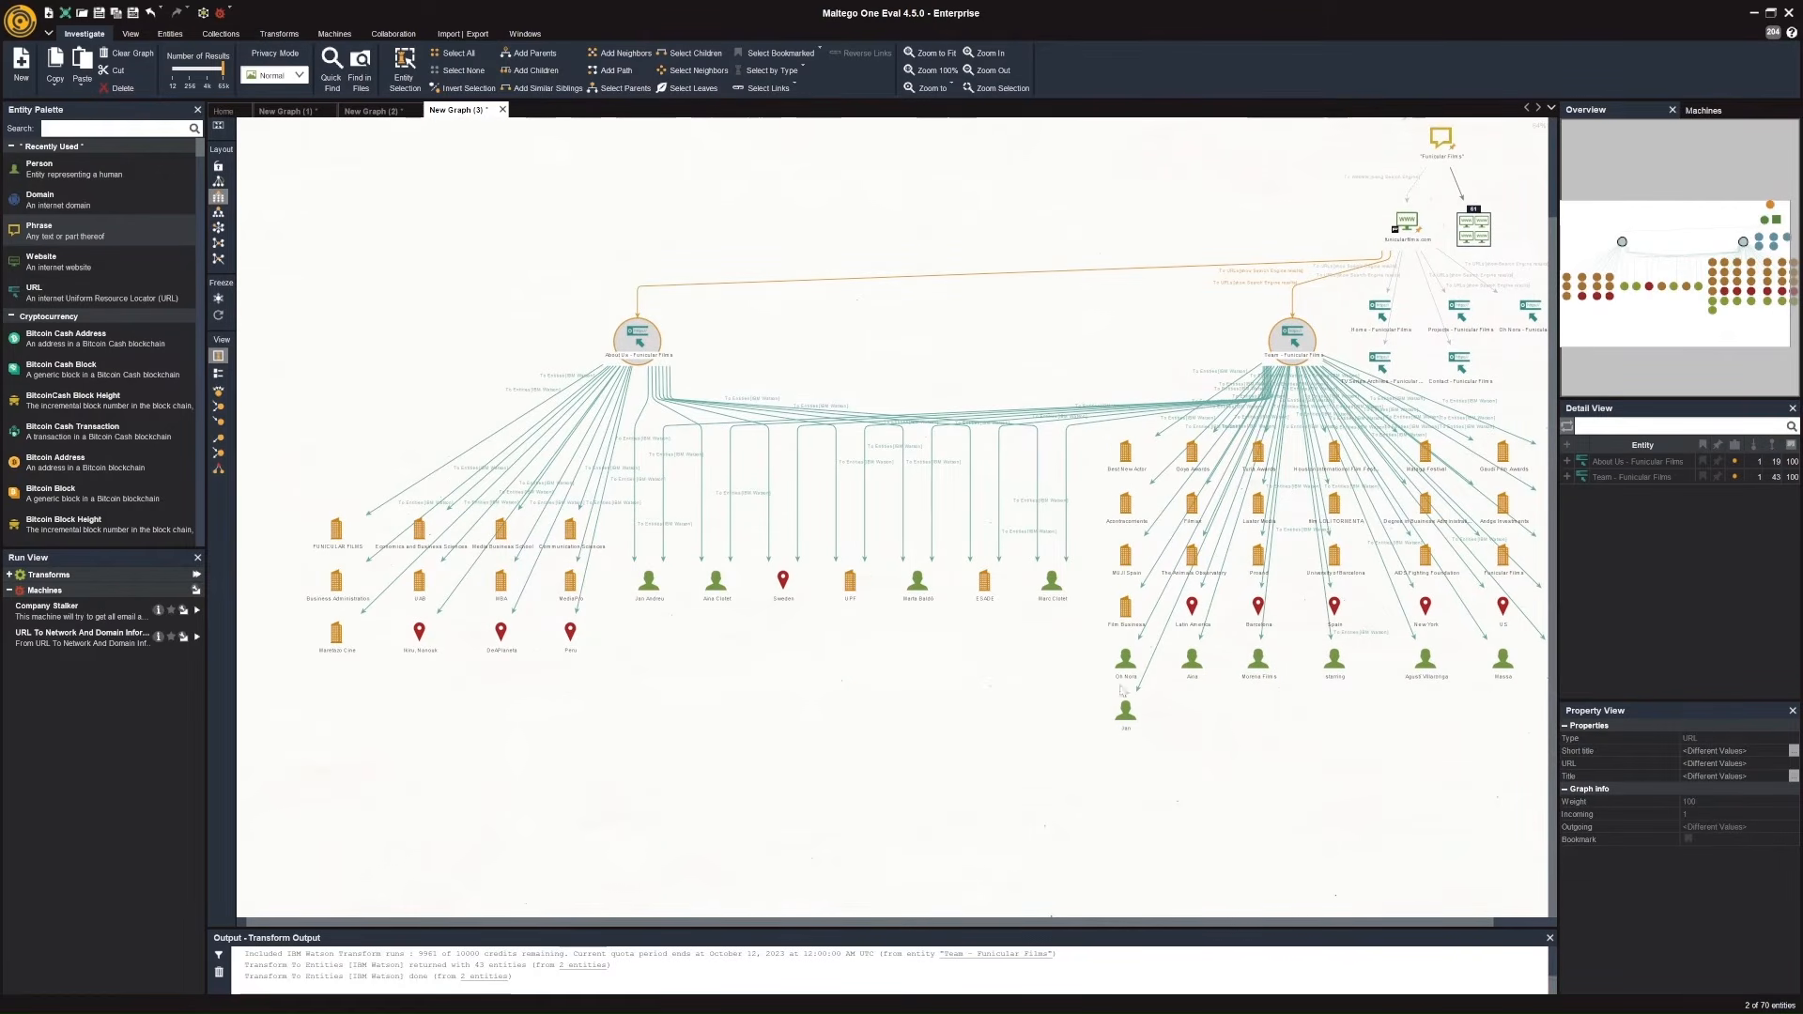
pyautogui.moveTo(1358, 744); pyautogui.dragTo(1259, 741)
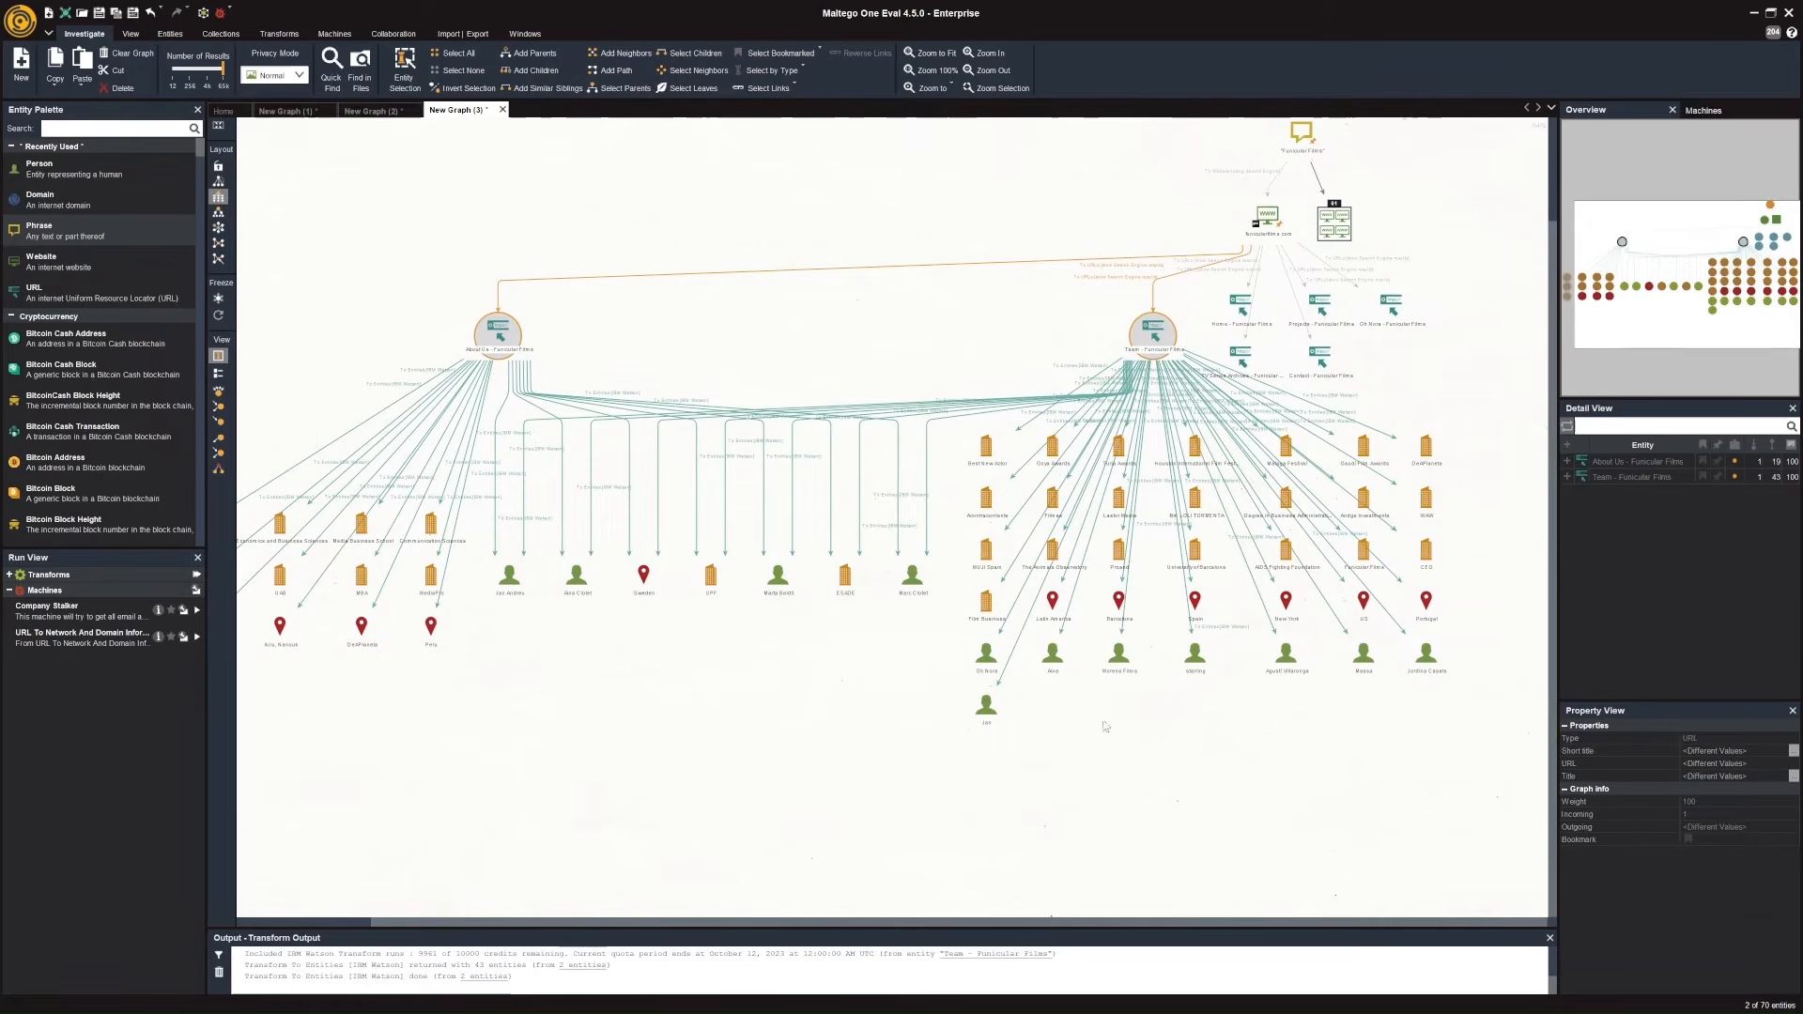
pyautogui.click(580, 590)
pyautogui.click(580, 592)
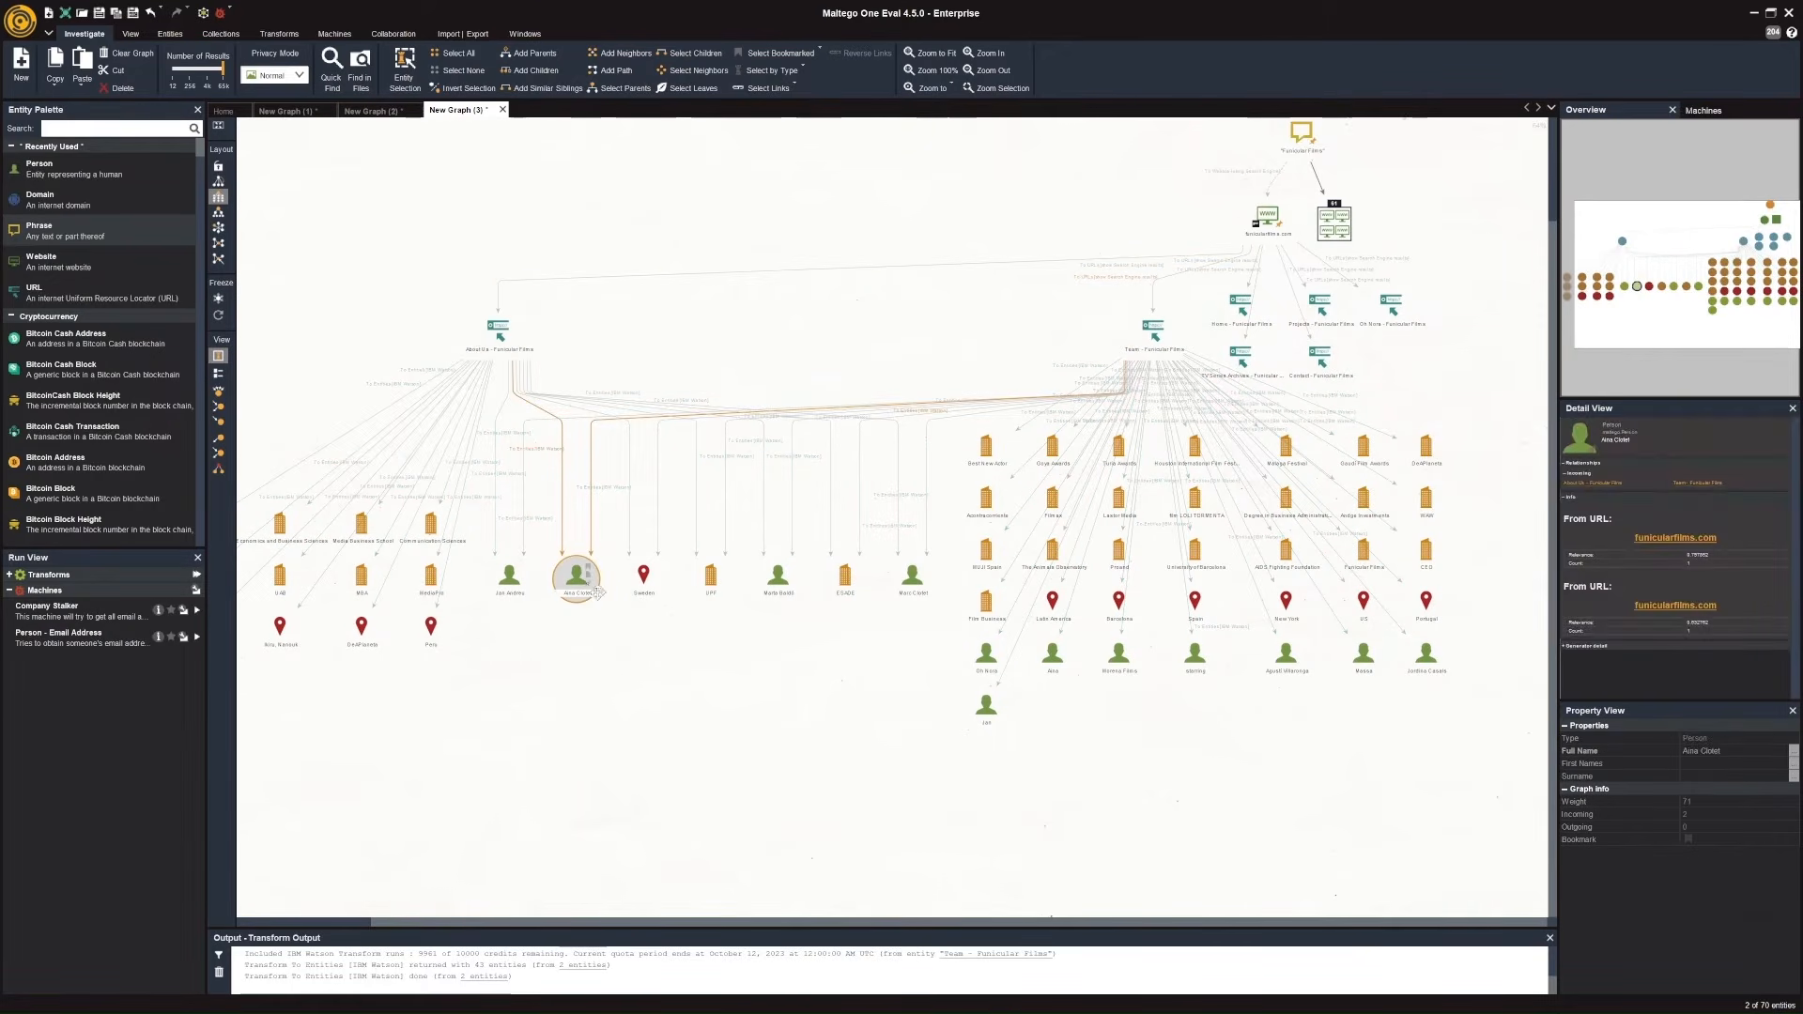
pyautogui.click(904, 594)
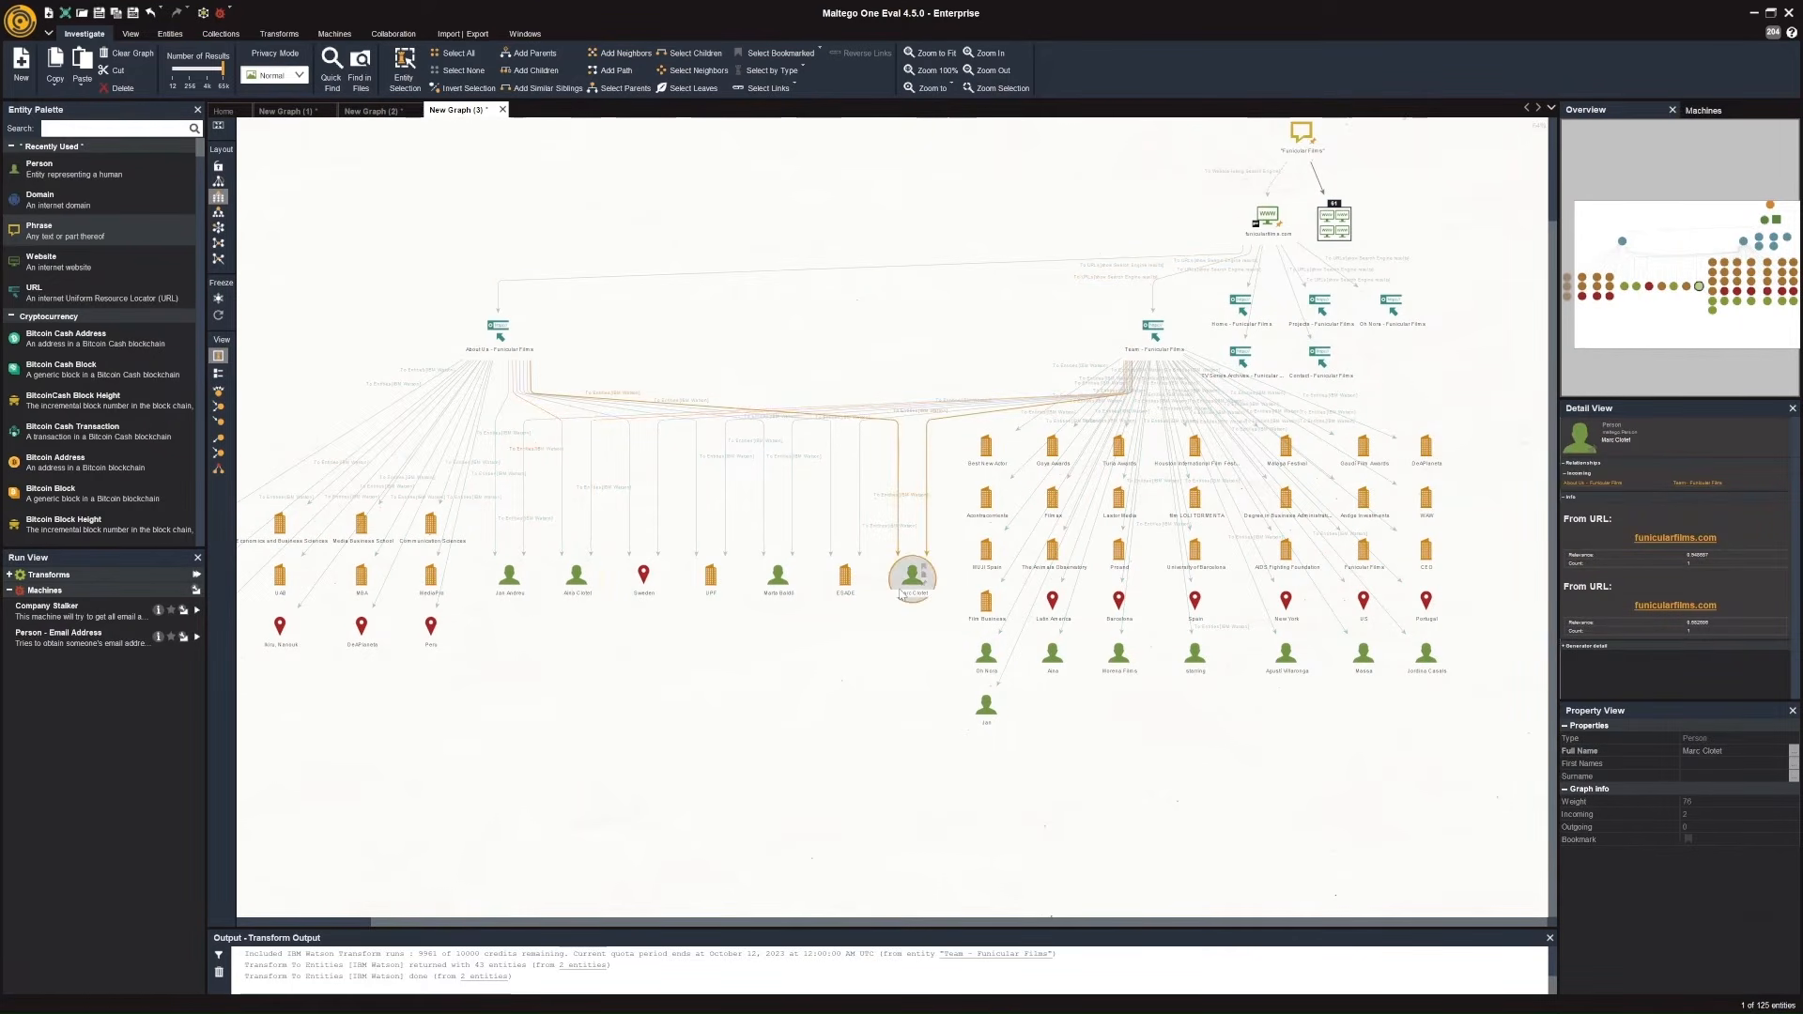
pyautogui.click(1118, 606)
pyautogui.scroll(3, 1117, 607)
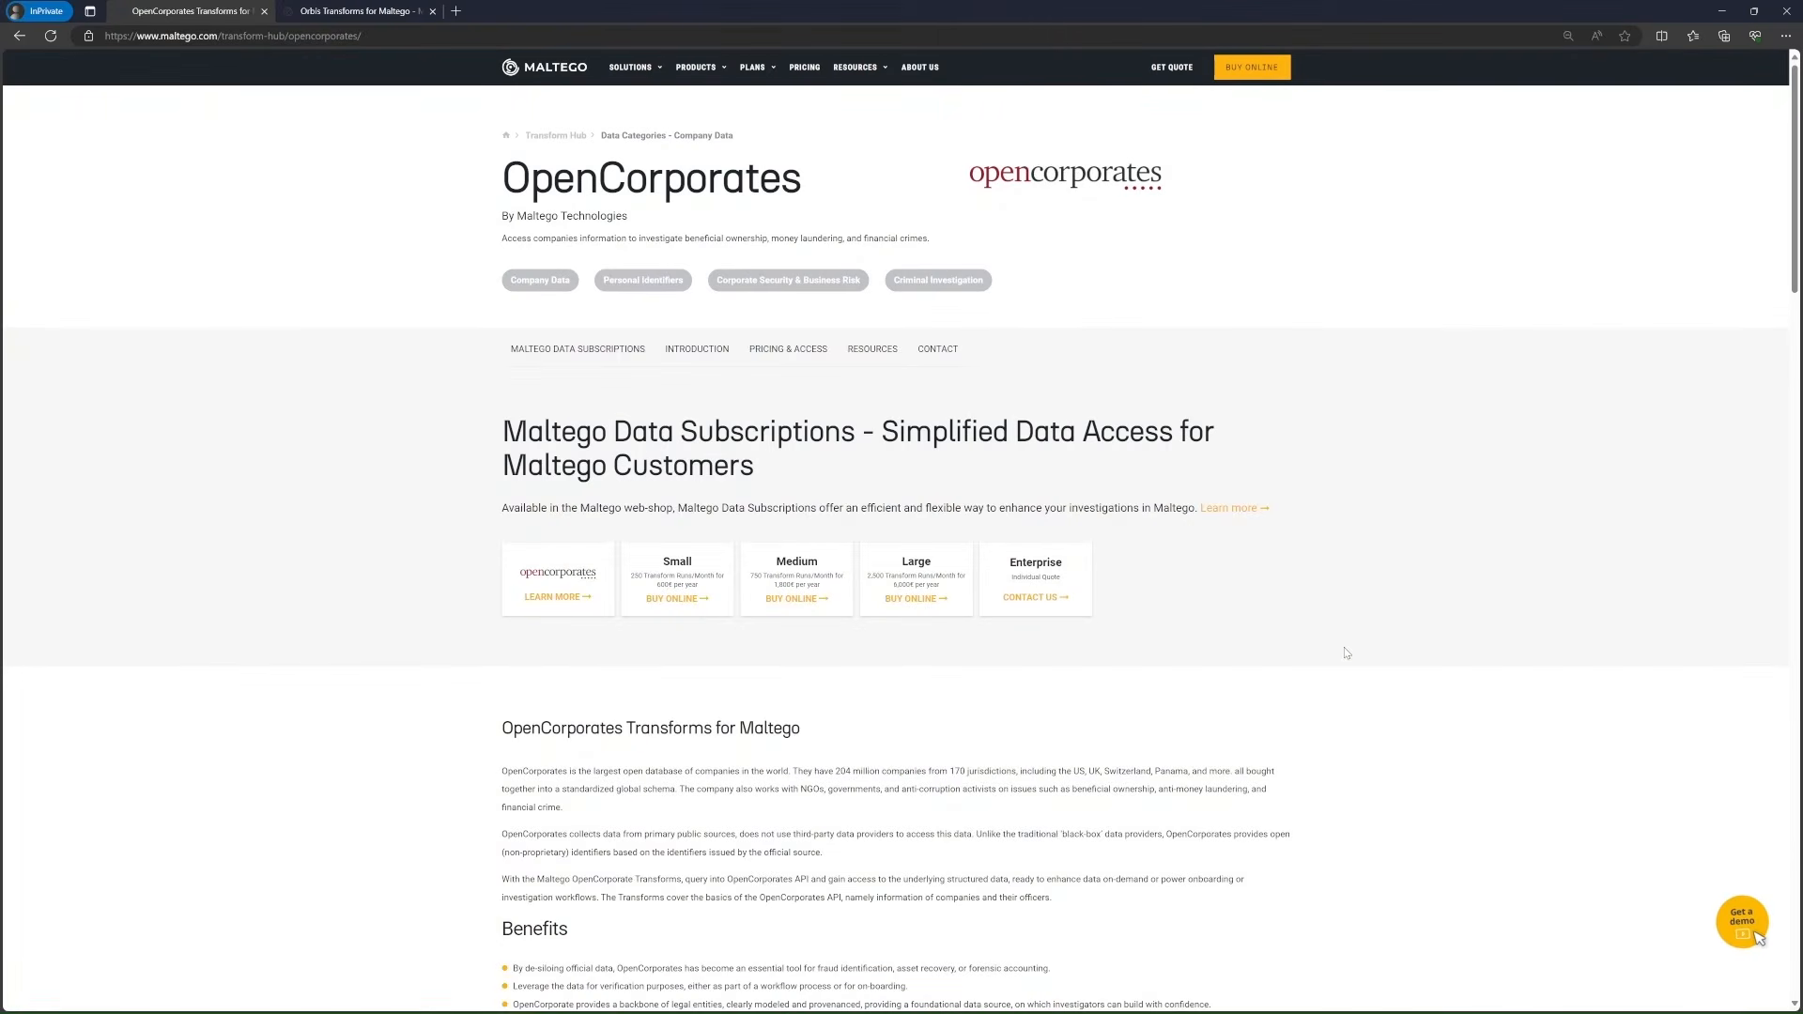
# Switch from the OpenCorporates page to the Orbis Transforms page in the browser.
pyautogui.hotkey('ctrl', 'Tab')
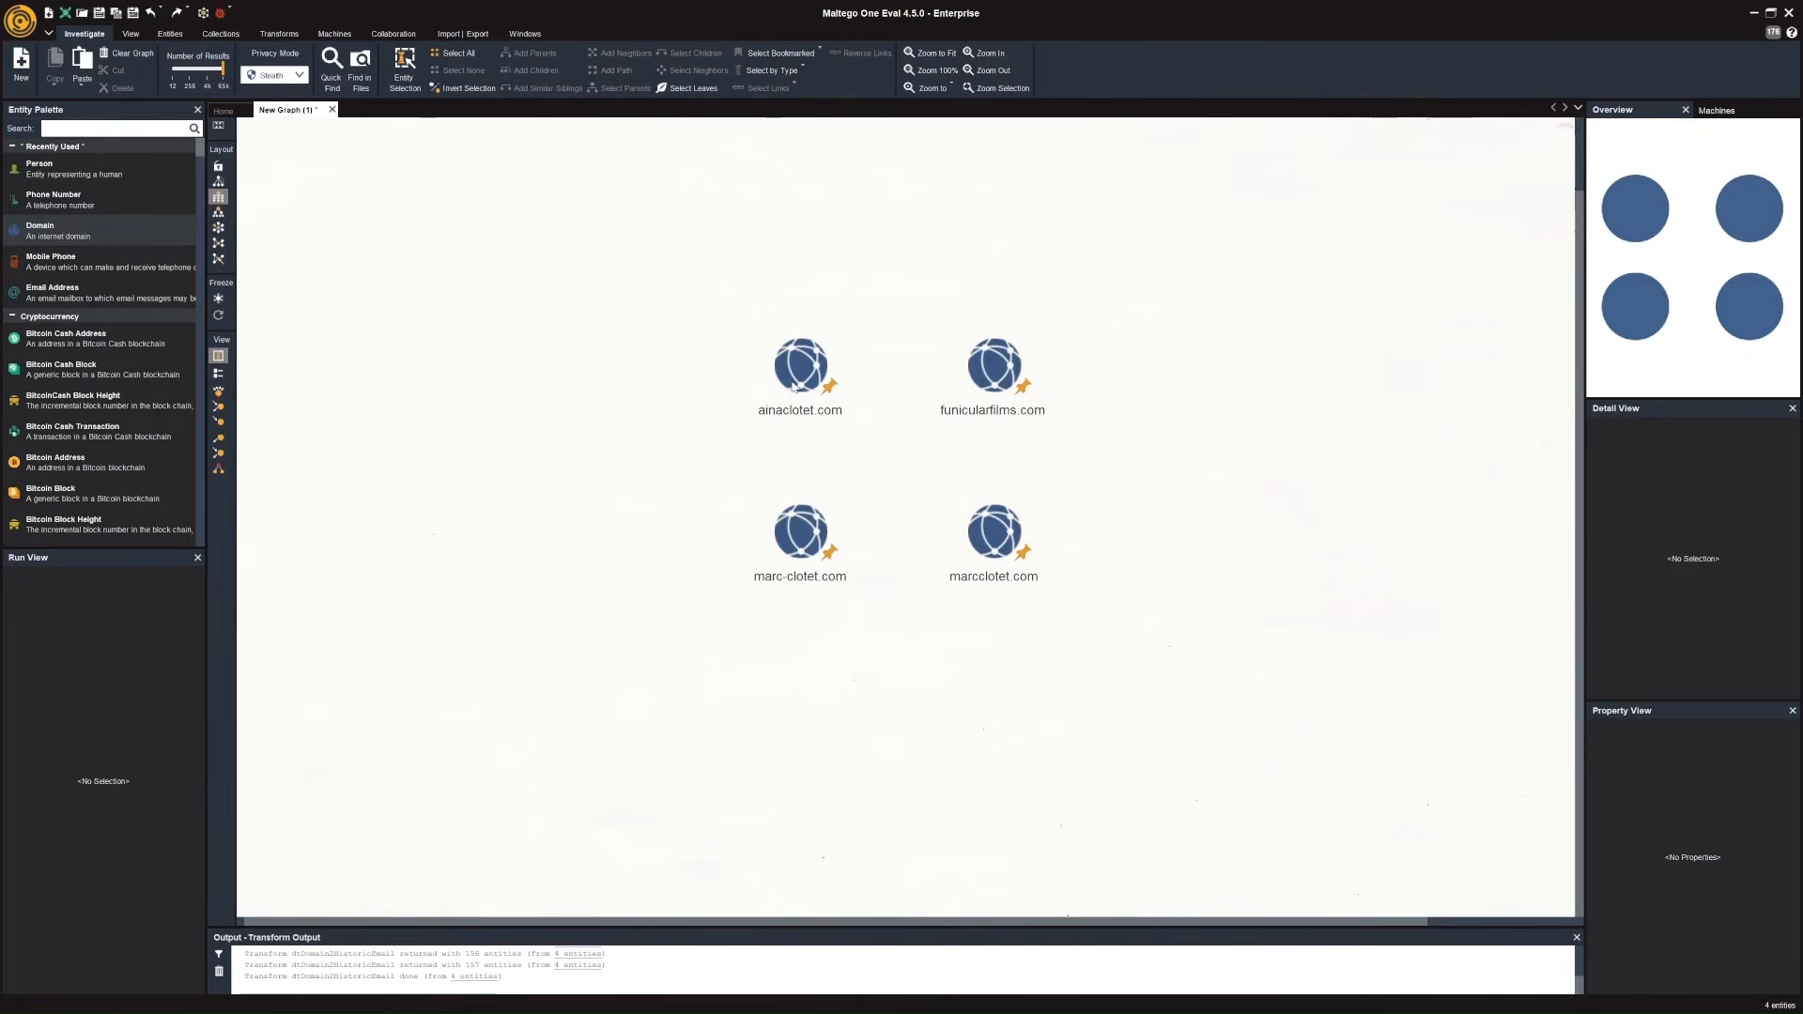
# Run the dtDomain2HistoricEmail transform on the ainaclotet.com, funicularfilms.com, marc-clotet.com and marcclotet.com domains together.
pyautogui.moveTo(724, 310); pyautogui.dragTo(1082, 625)
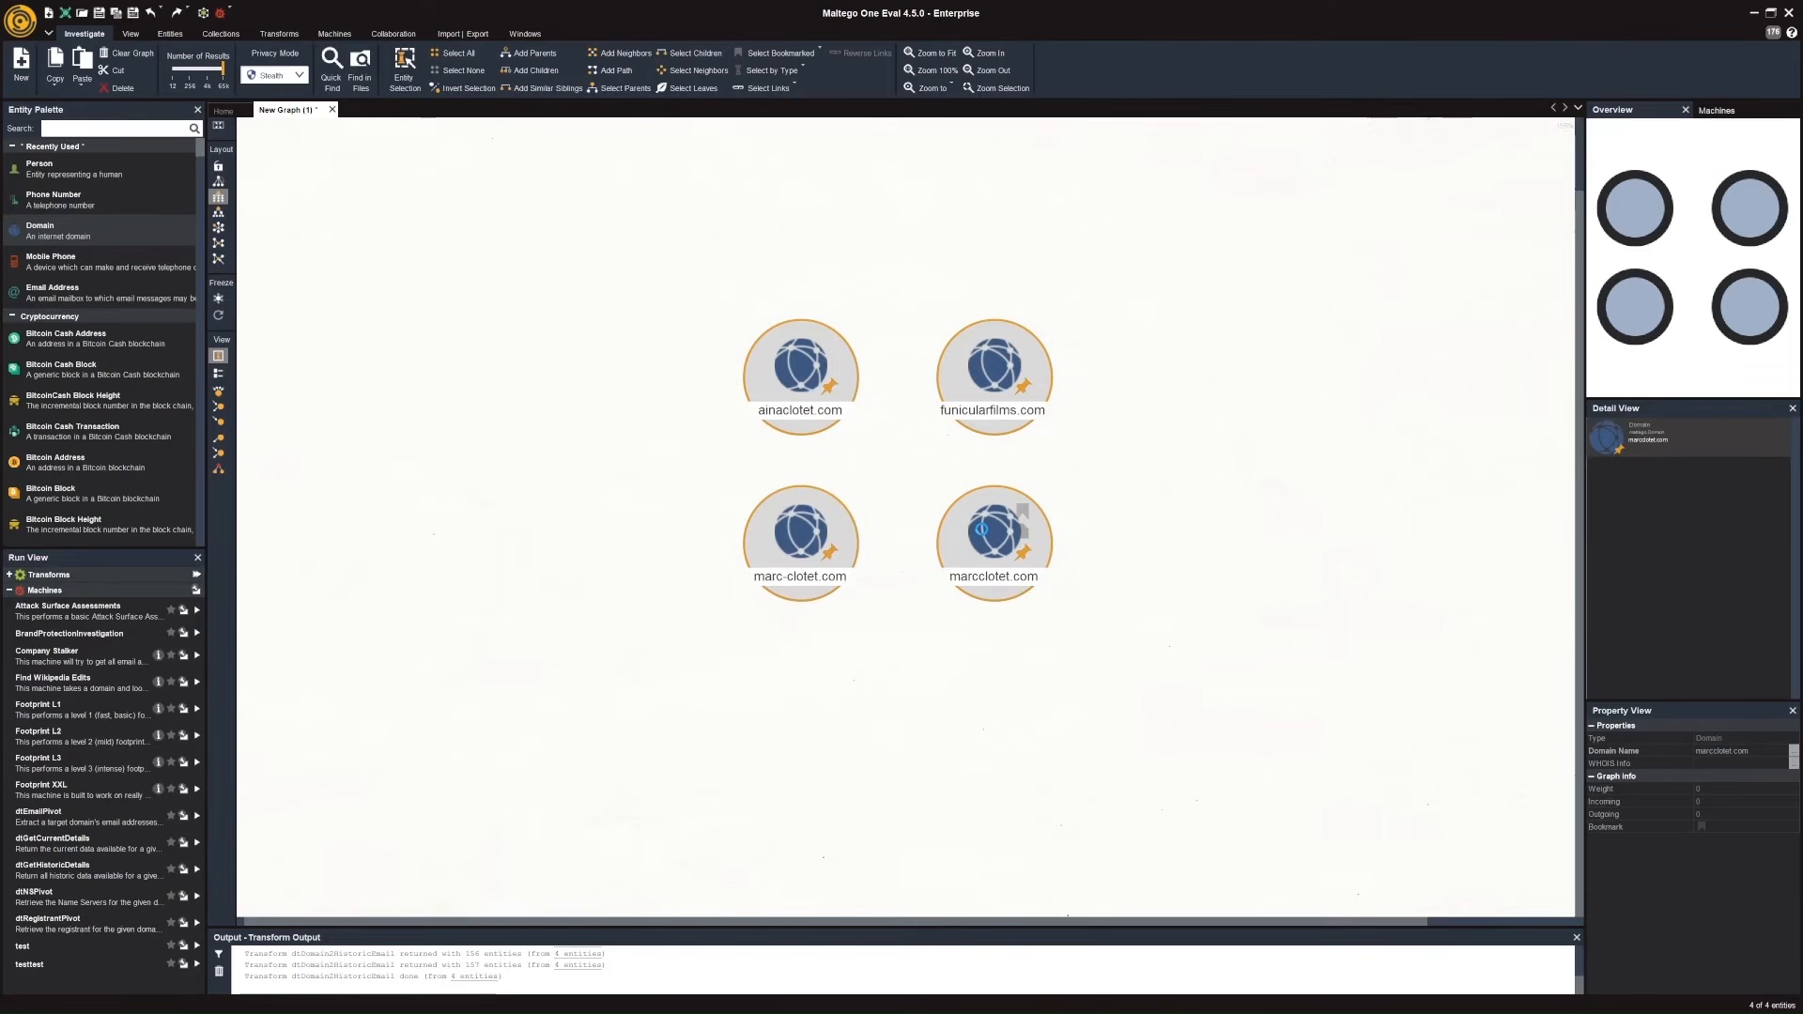
pyautogui.rightClick(982, 529)
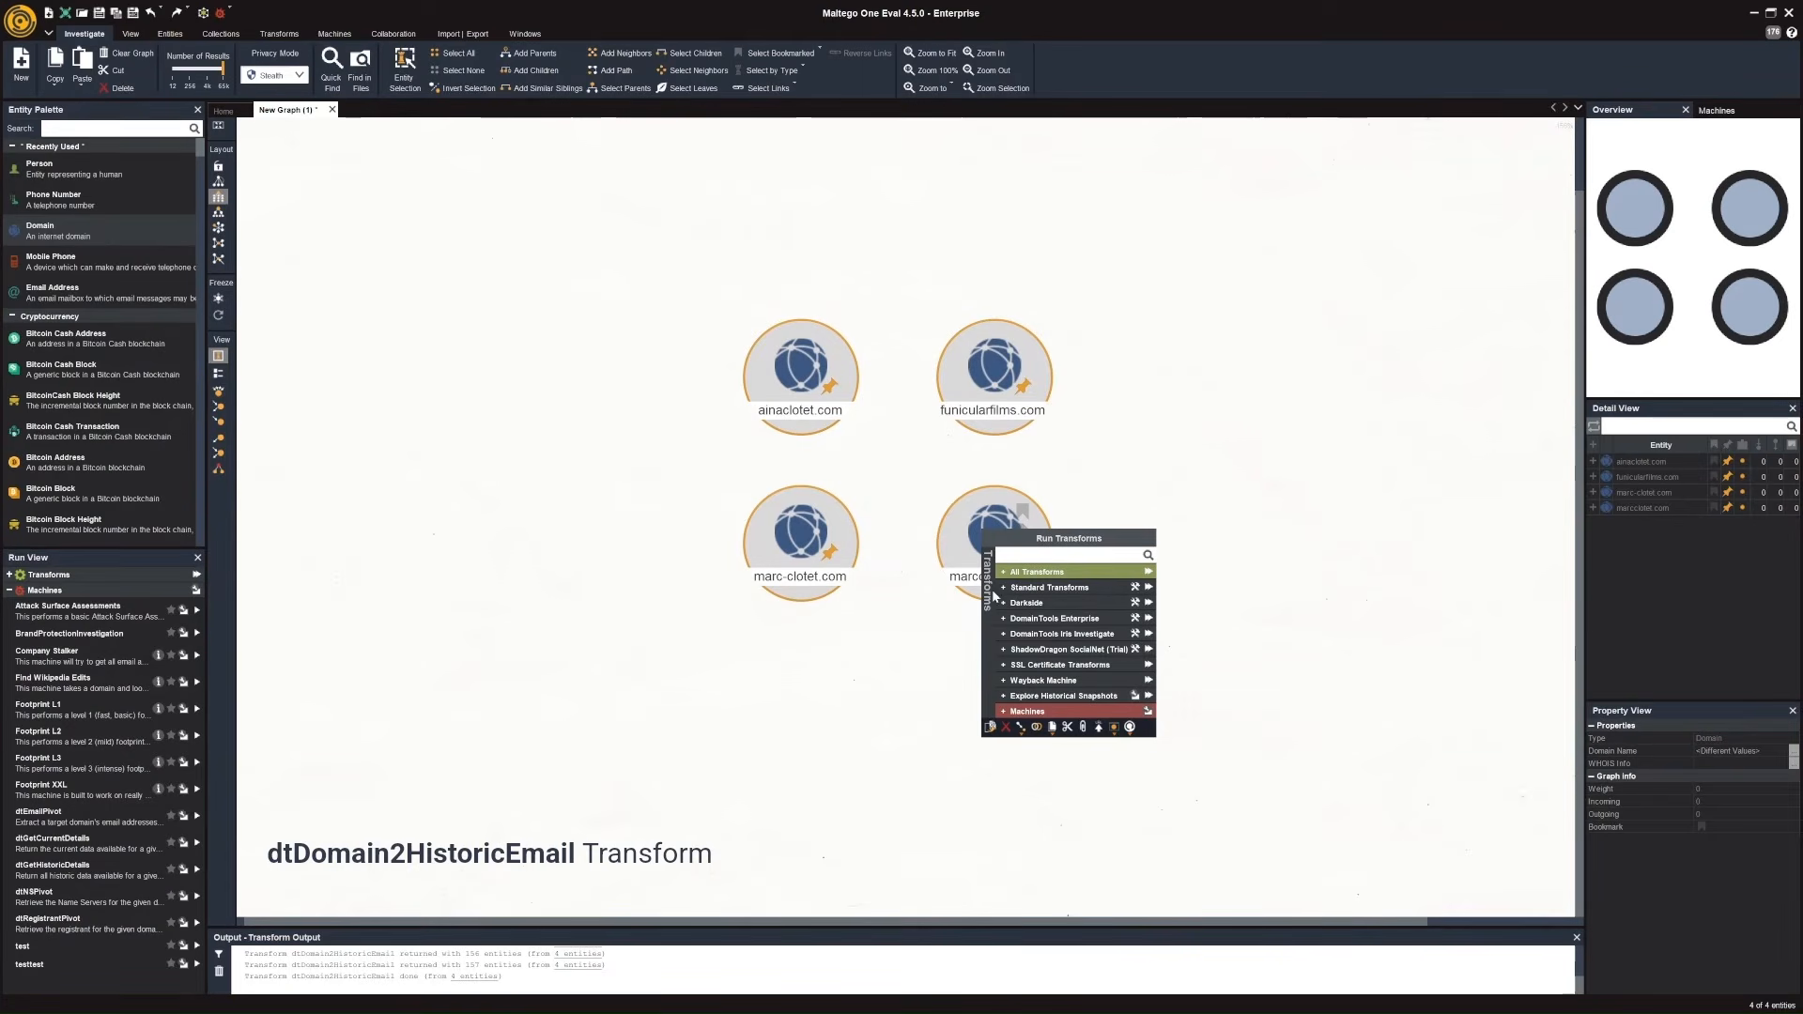
pyautogui.click(1005, 619)
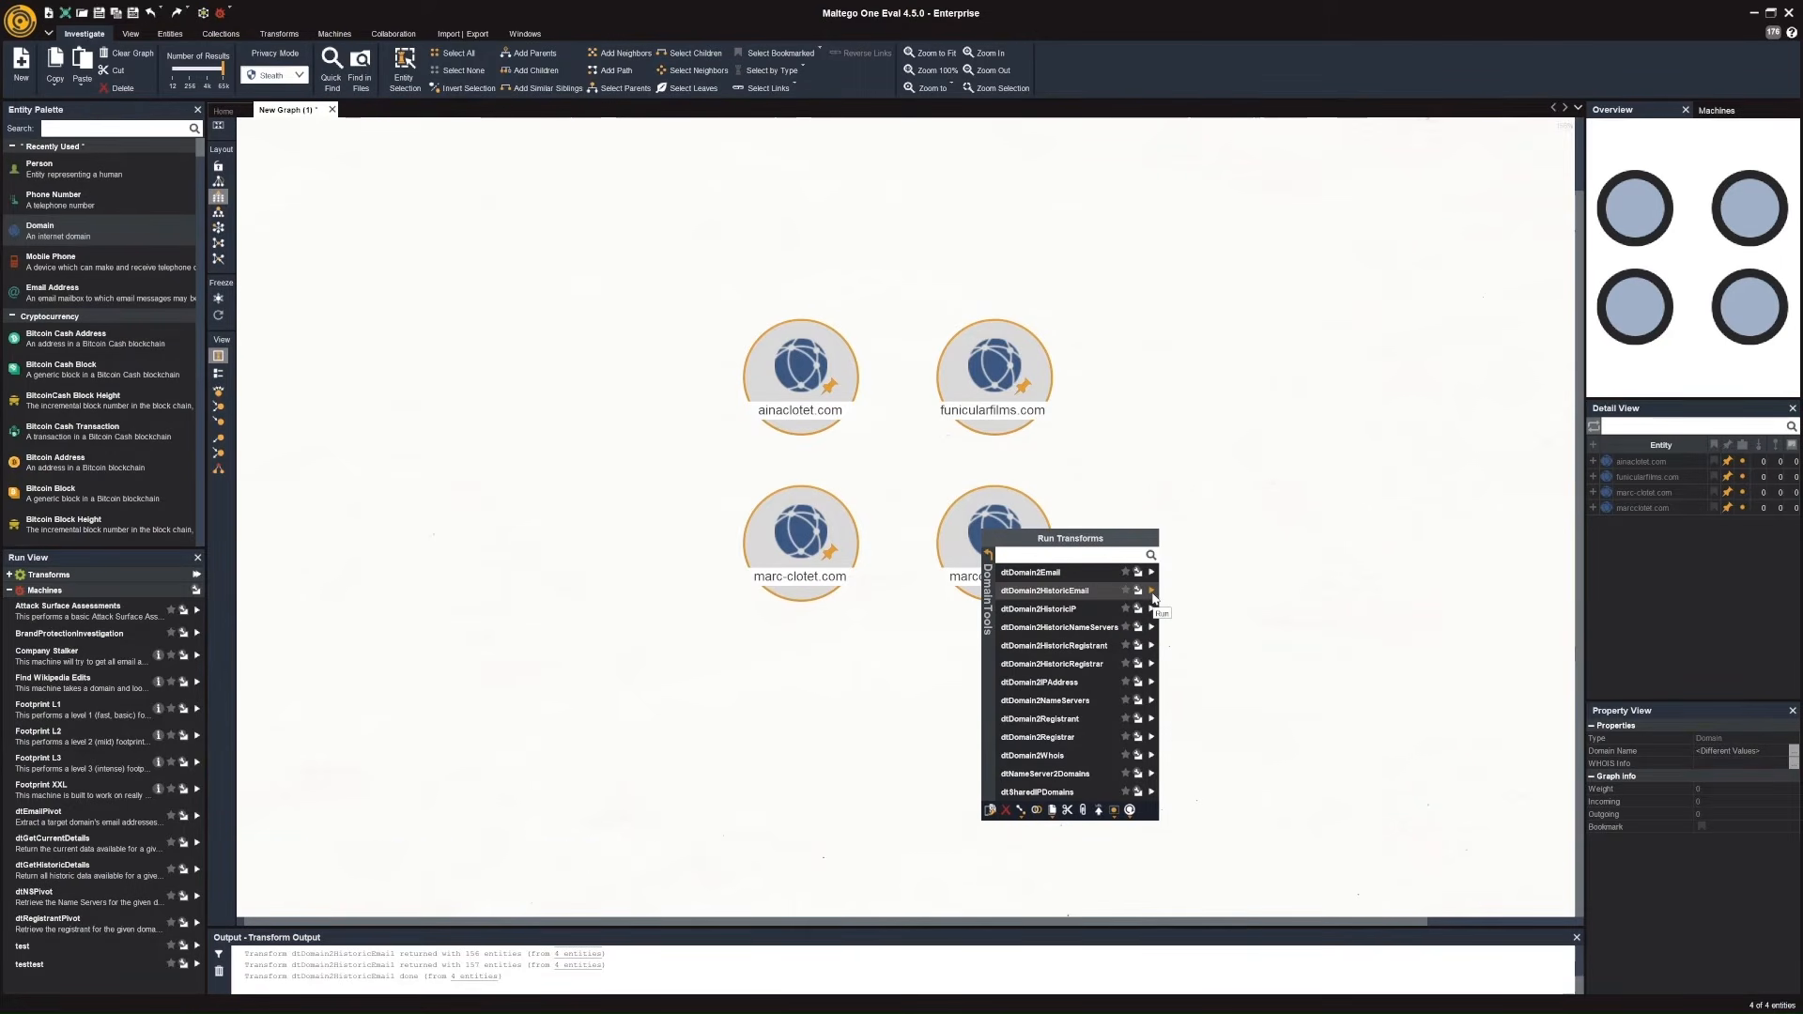
pyautogui.click(1153, 595)
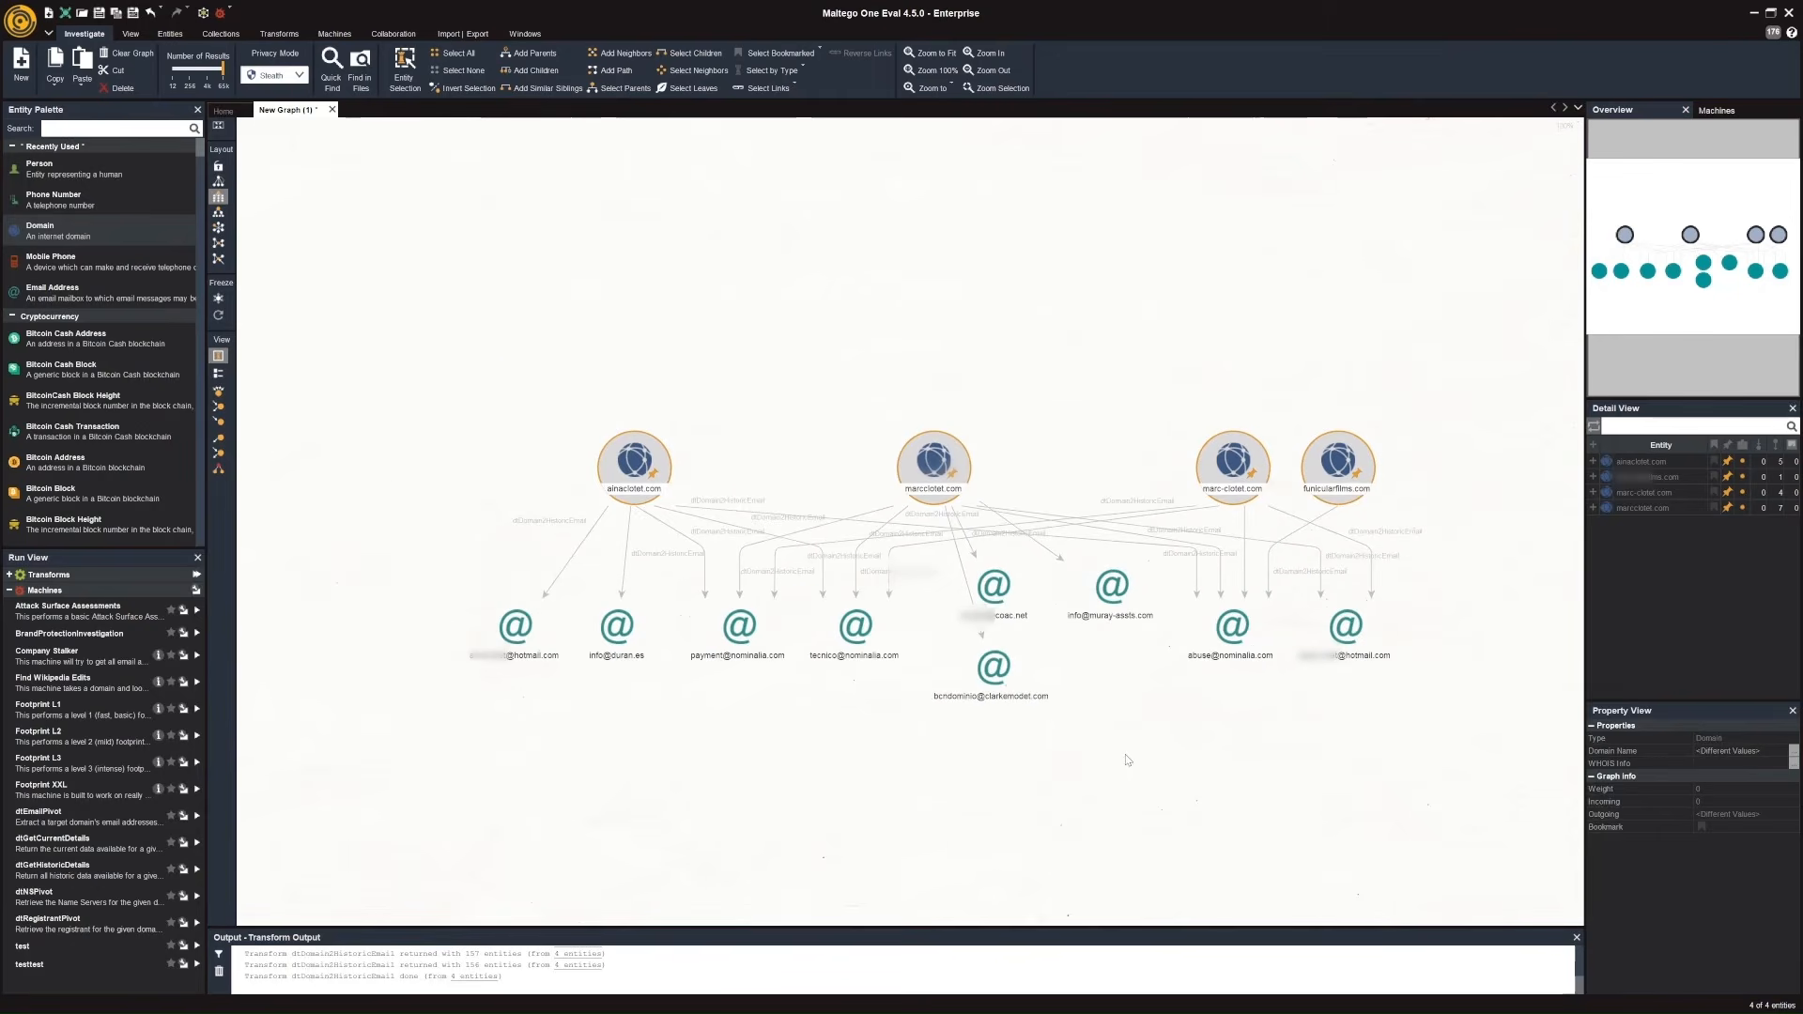
# Run the dtEmail2HistoricDomains transform on all the email address entities linked to the four domains and clear the selection.
pyautogui.moveTo(1128, 761); pyautogui.dragTo(1094, 613)
pyautogui.click(1185, 660)
pyautogui.moveTo(1479, 686); pyautogui.dragTo(475, 413)
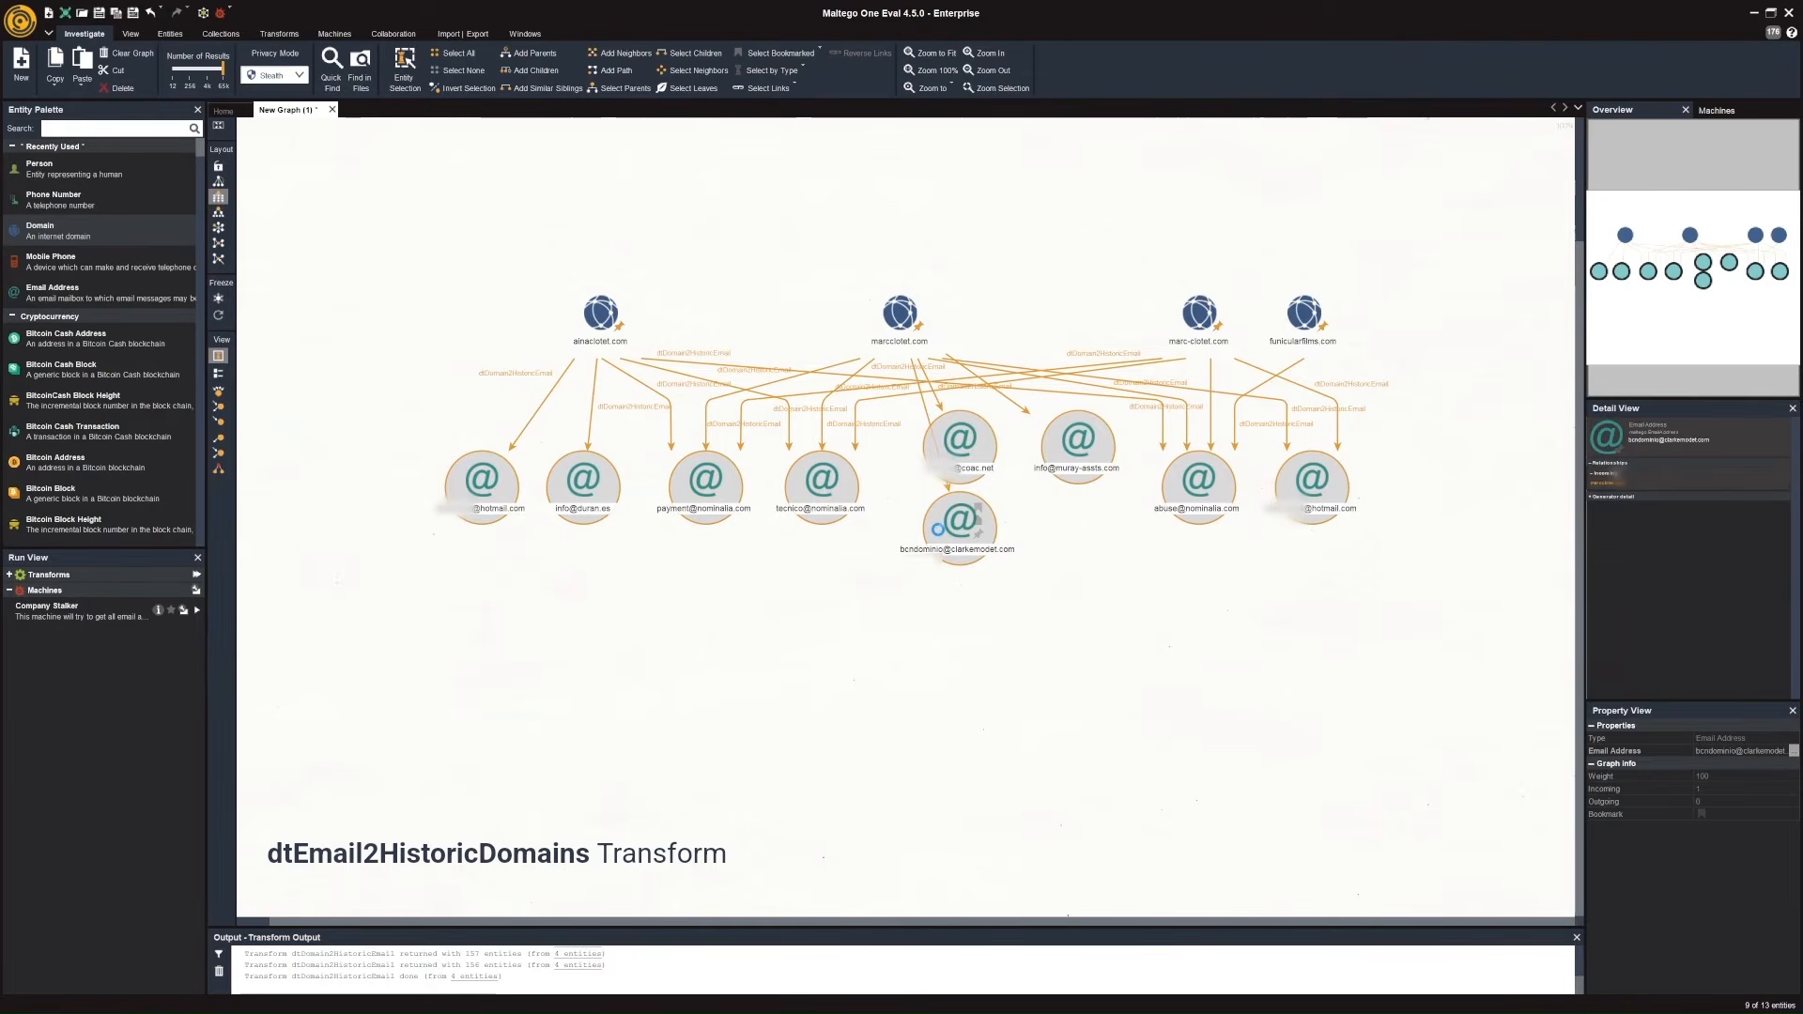
pyautogui.rightClick(940, 534)
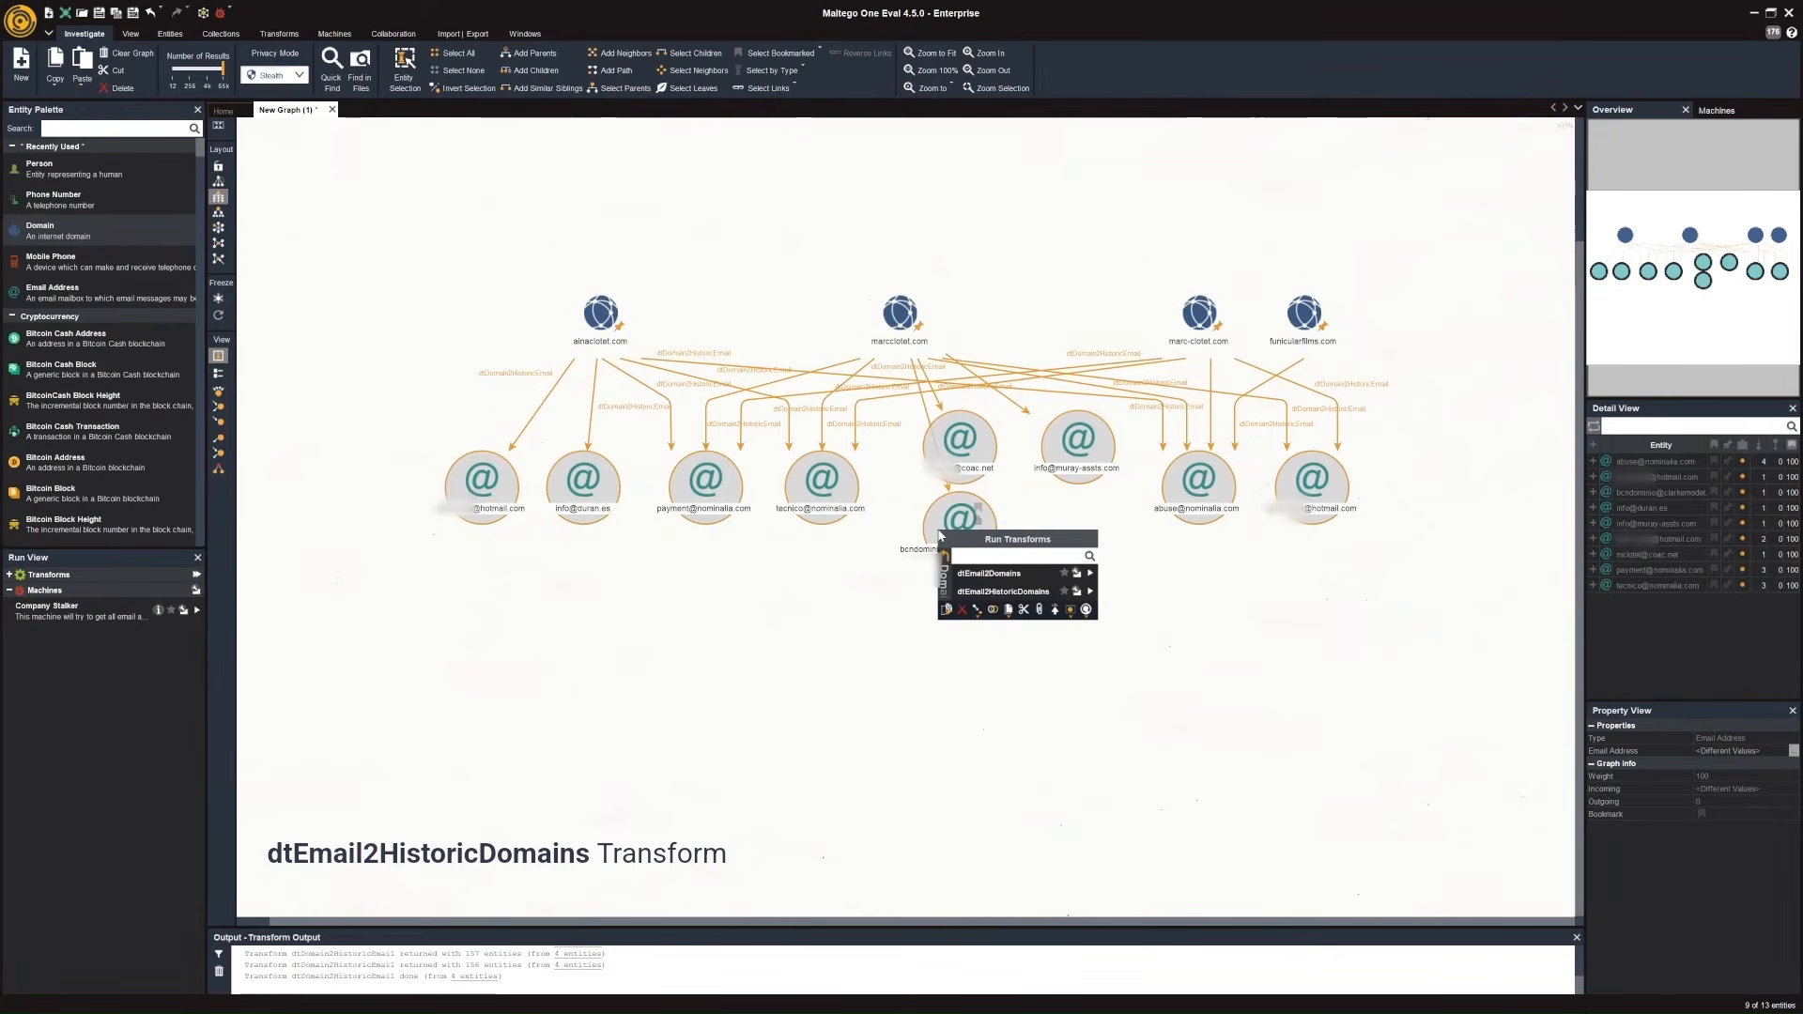
pyautogui.click(1091, 592)
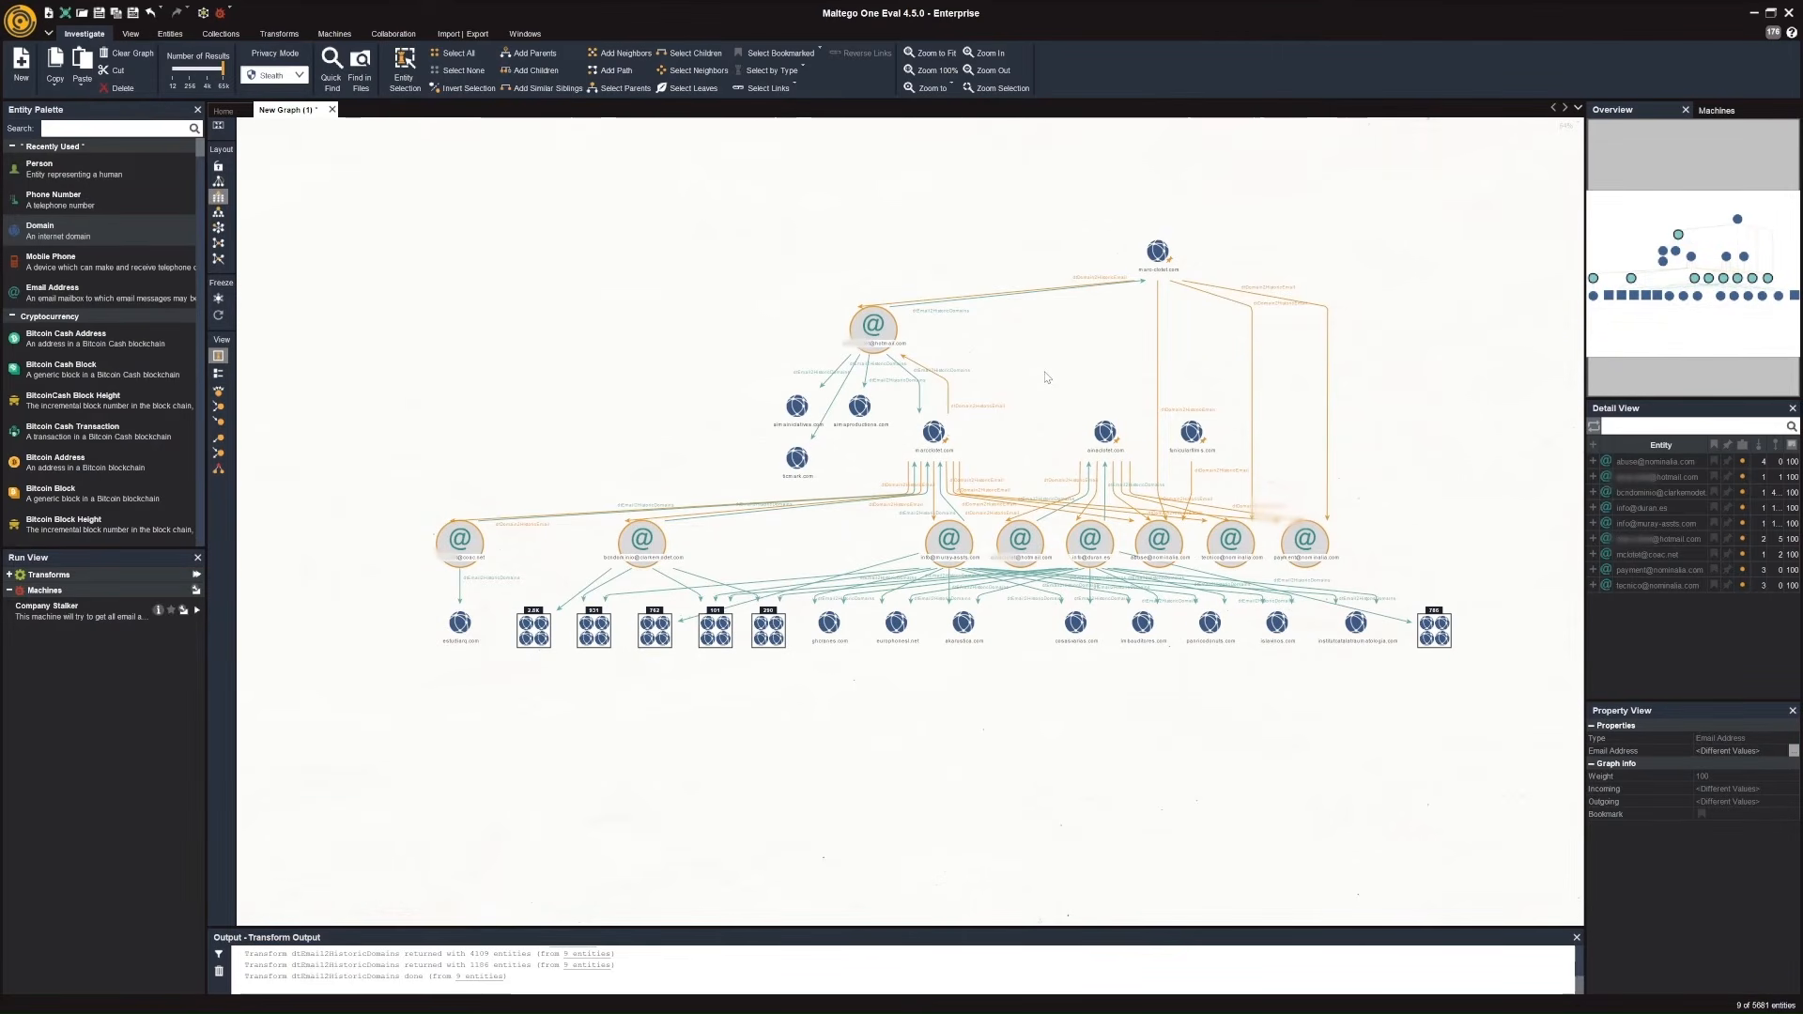
pyautogui.click(1047, 376)
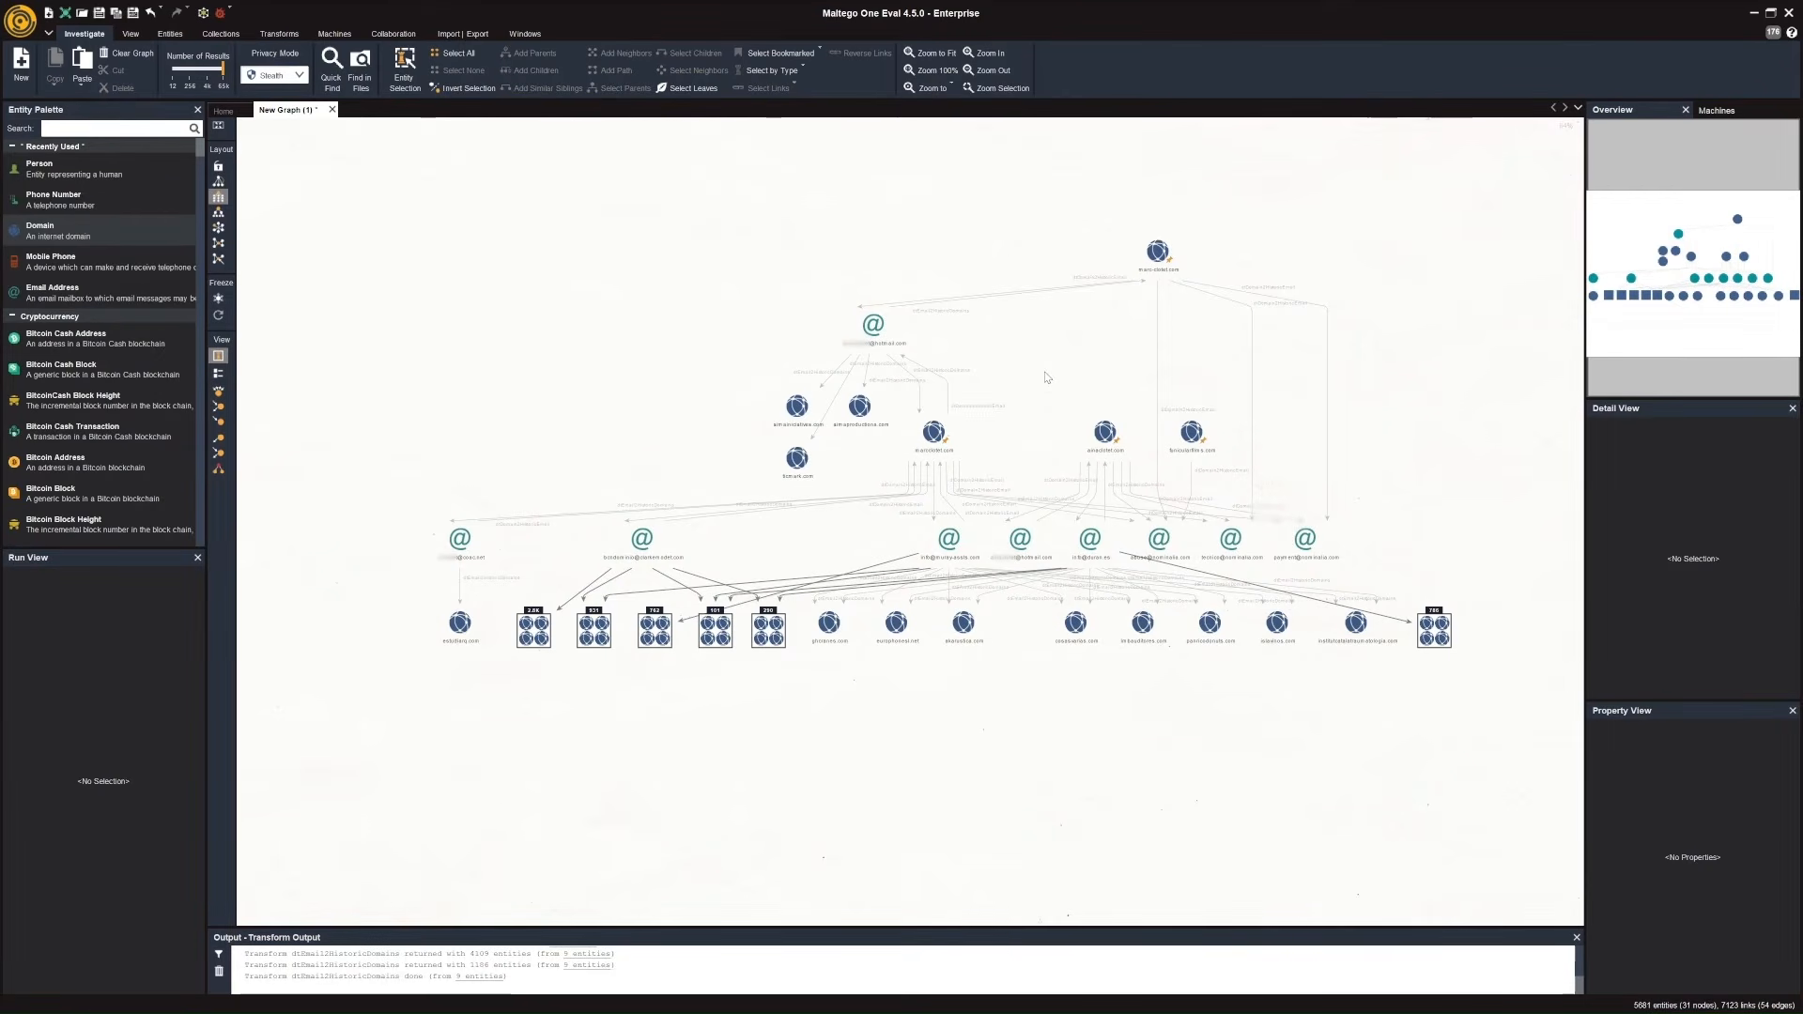
# Run the dtDomain2HistoricRegistrant transform on the four original domains marcclotet.com, marc-clotet.com, ainaclotet.com and funicularfilms.com.
pyautogui.click(935, 432)
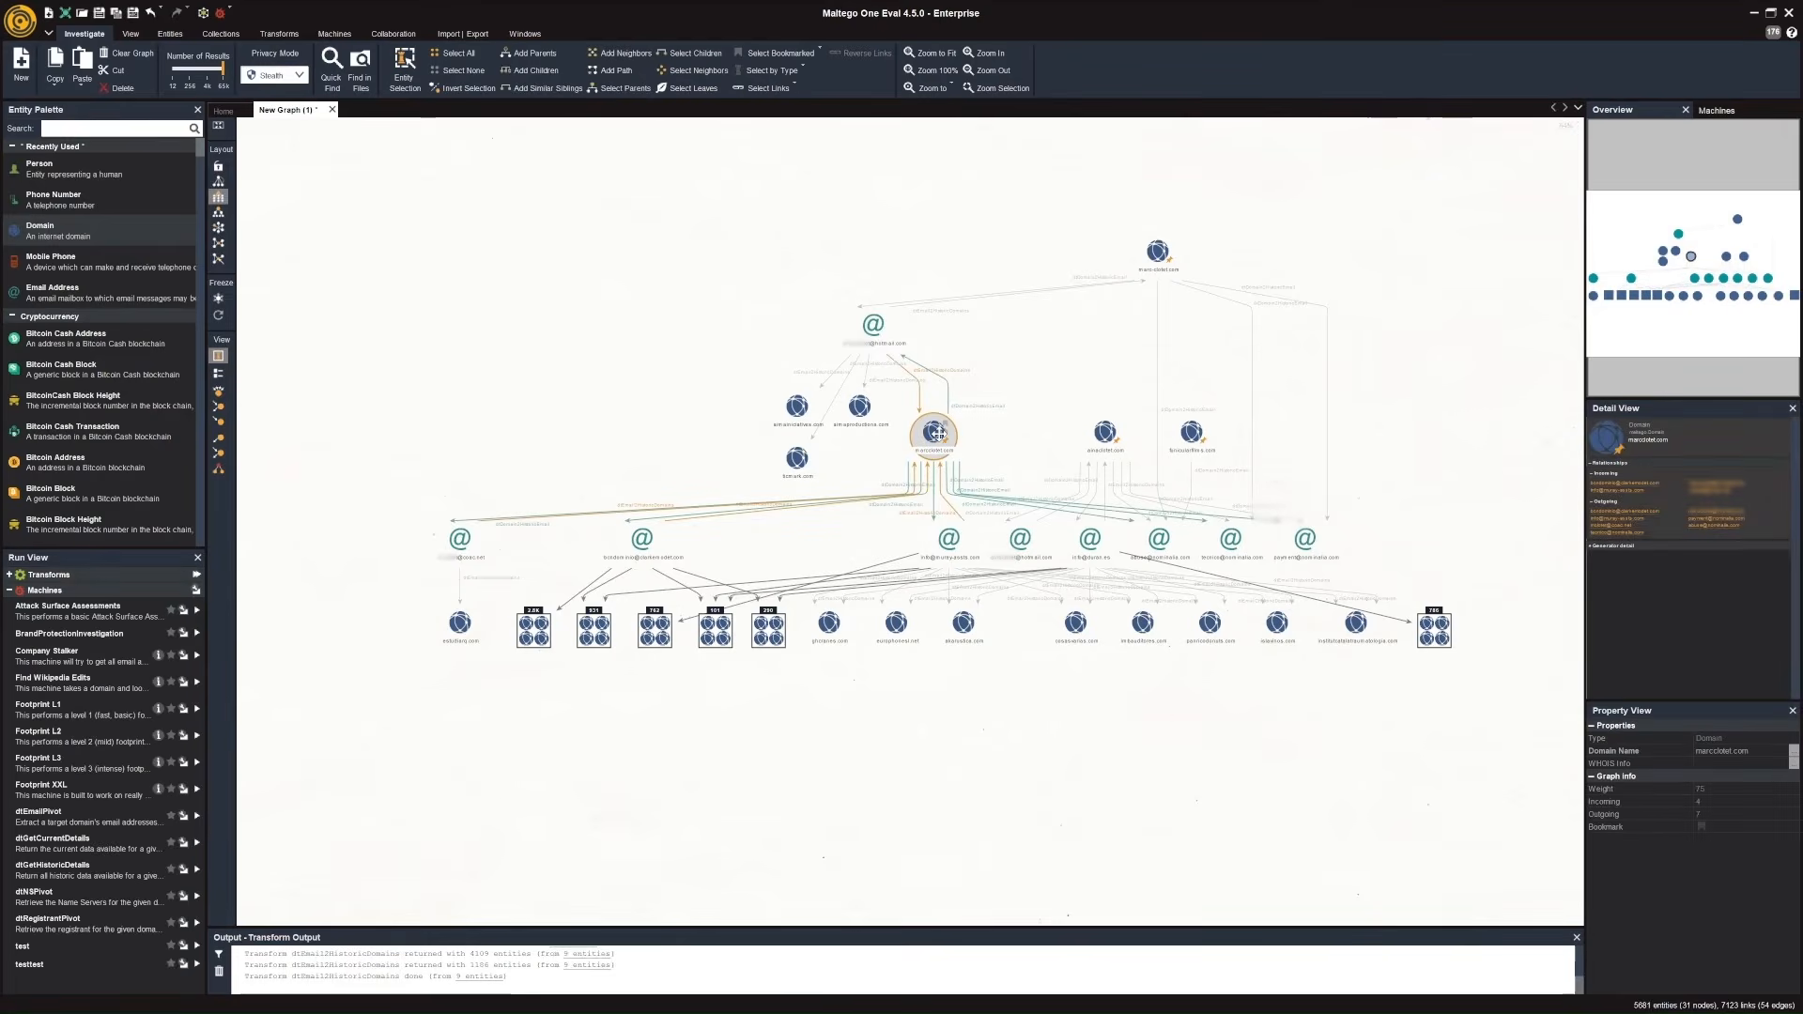
pyautogui.keyDown('shift'); pyautogui.click(1158, 253); pyautogui.keyUp('shift')
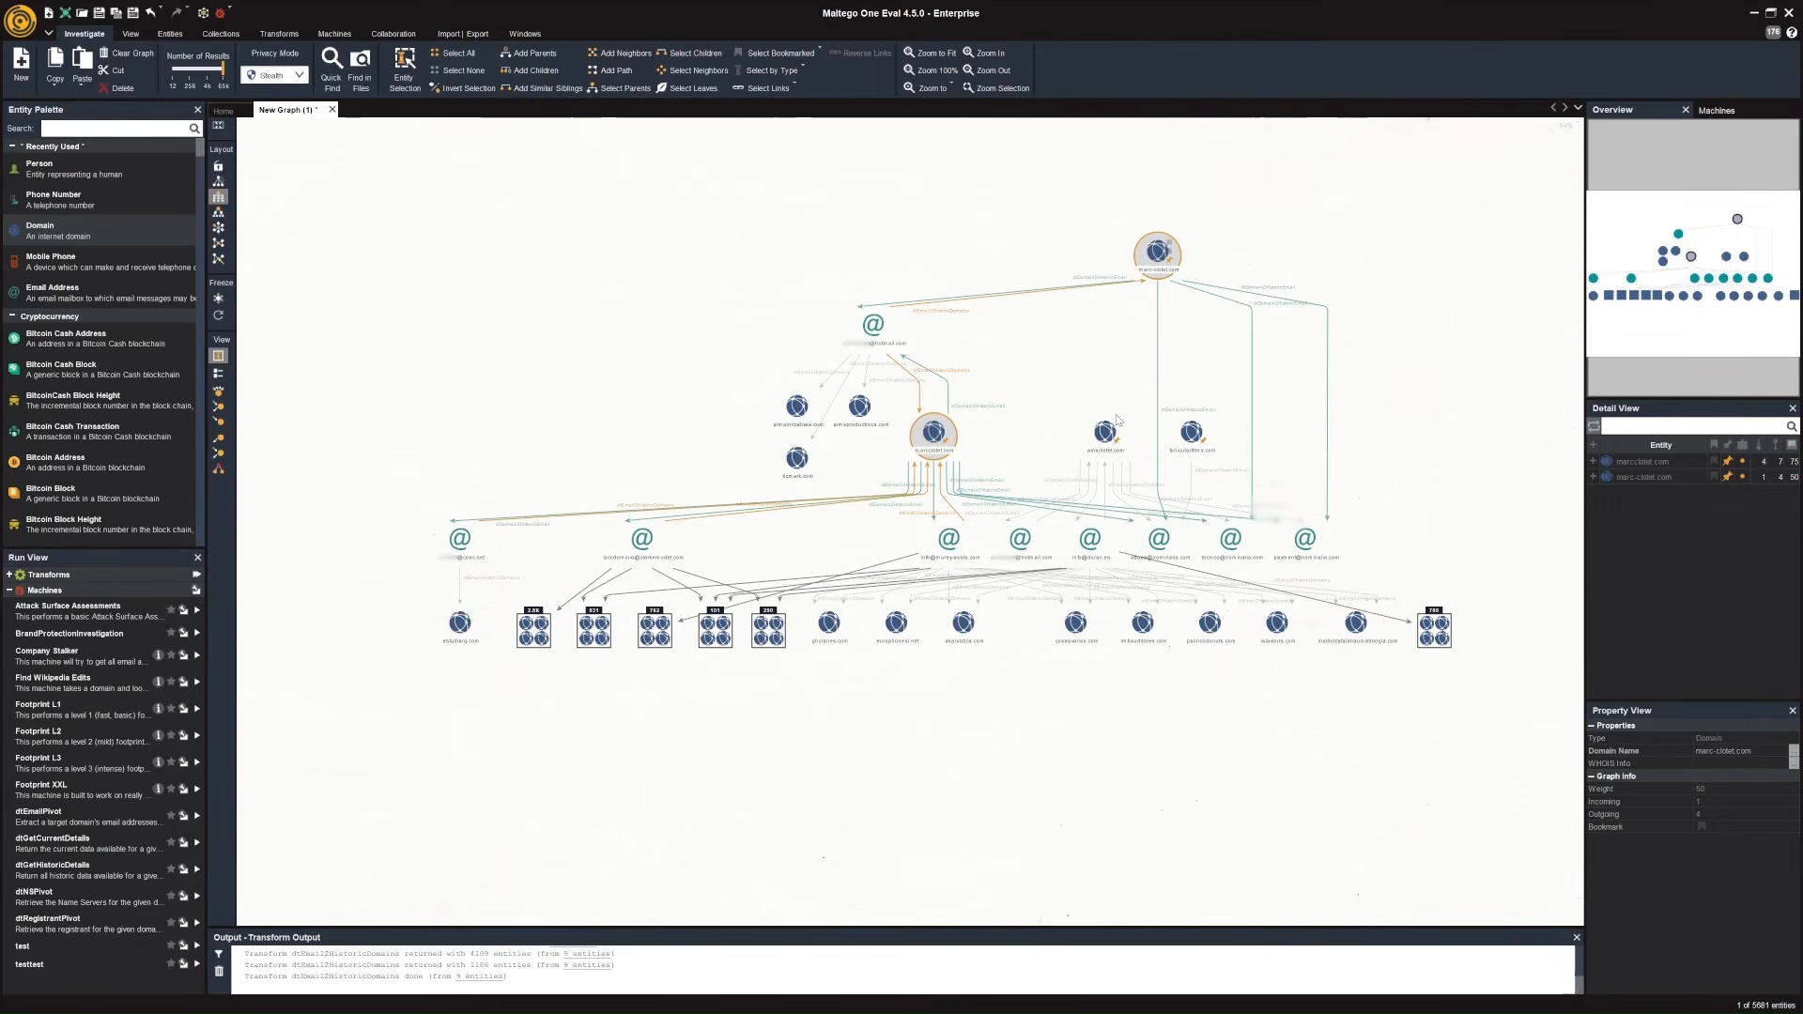
pyautogui.keyDown('ctrl'); pyautogui.click(1113, 425); pyautogui.keyUp('ctrl')
pyautogui.keyDown('ctrl'); pyautogui.click(1191, 433); pyautogui.keyUp('ctrl')
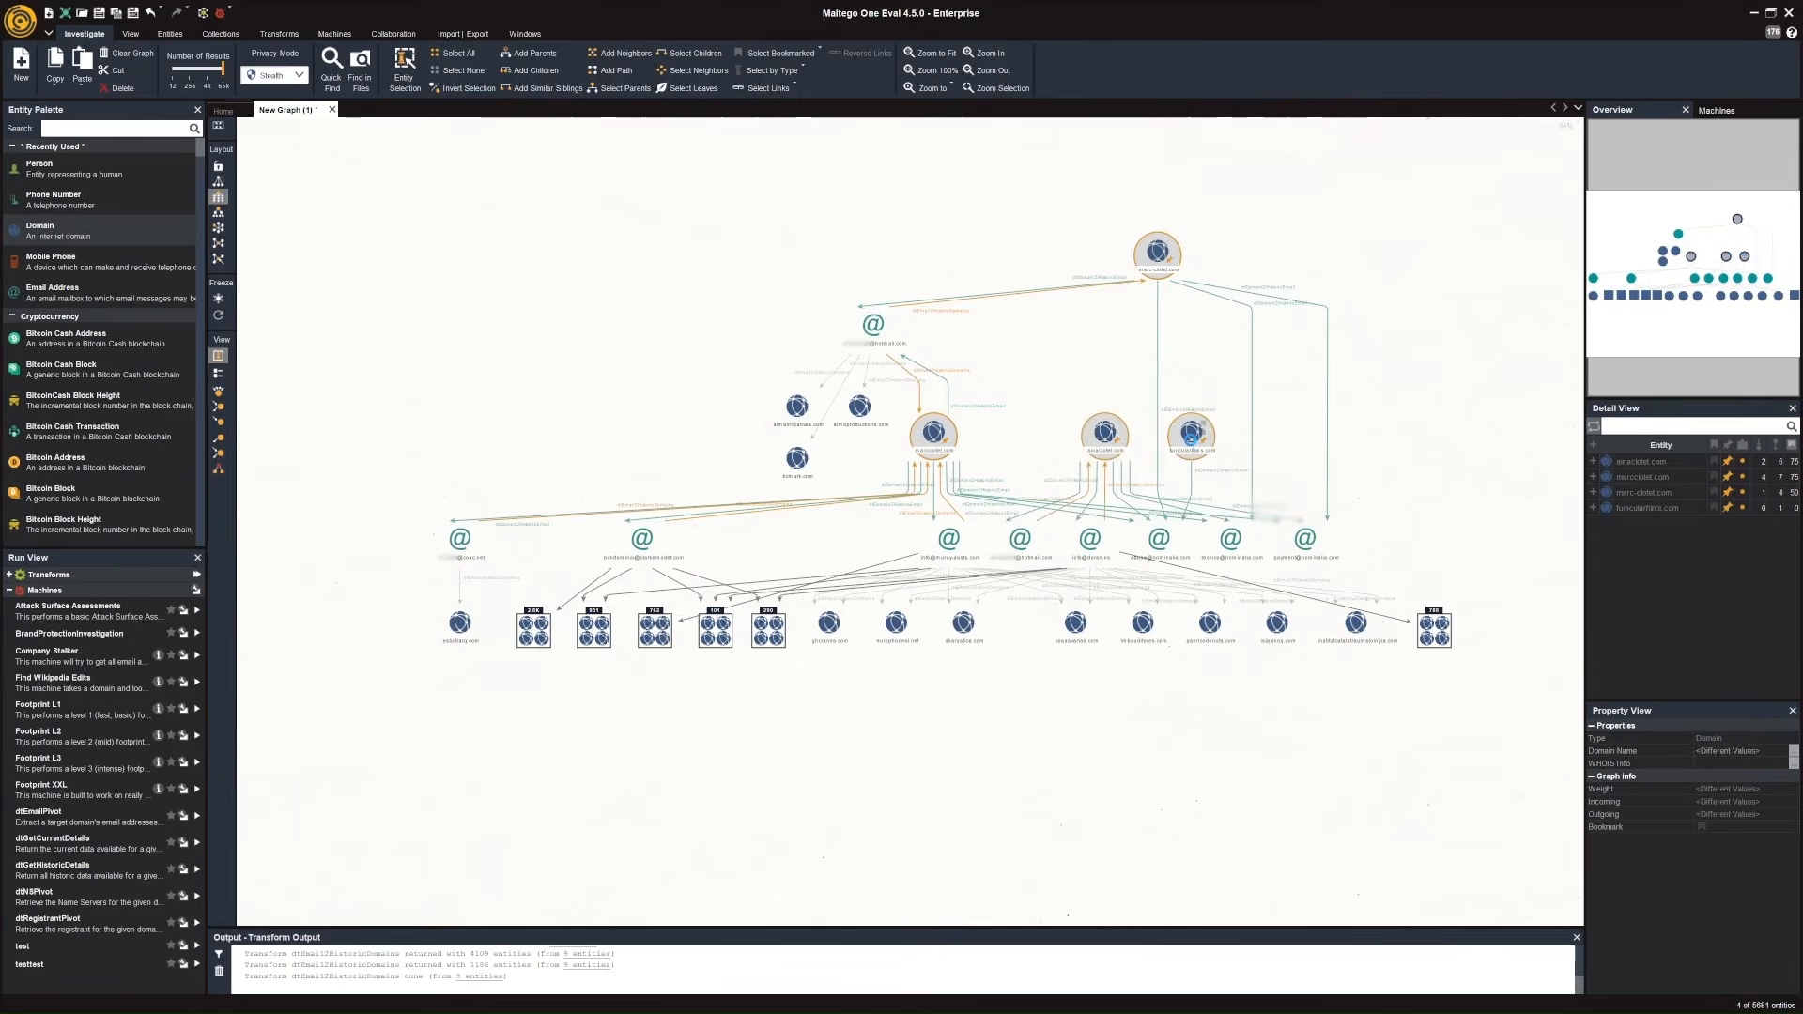
pyautogui.rightClick(1191, 434)
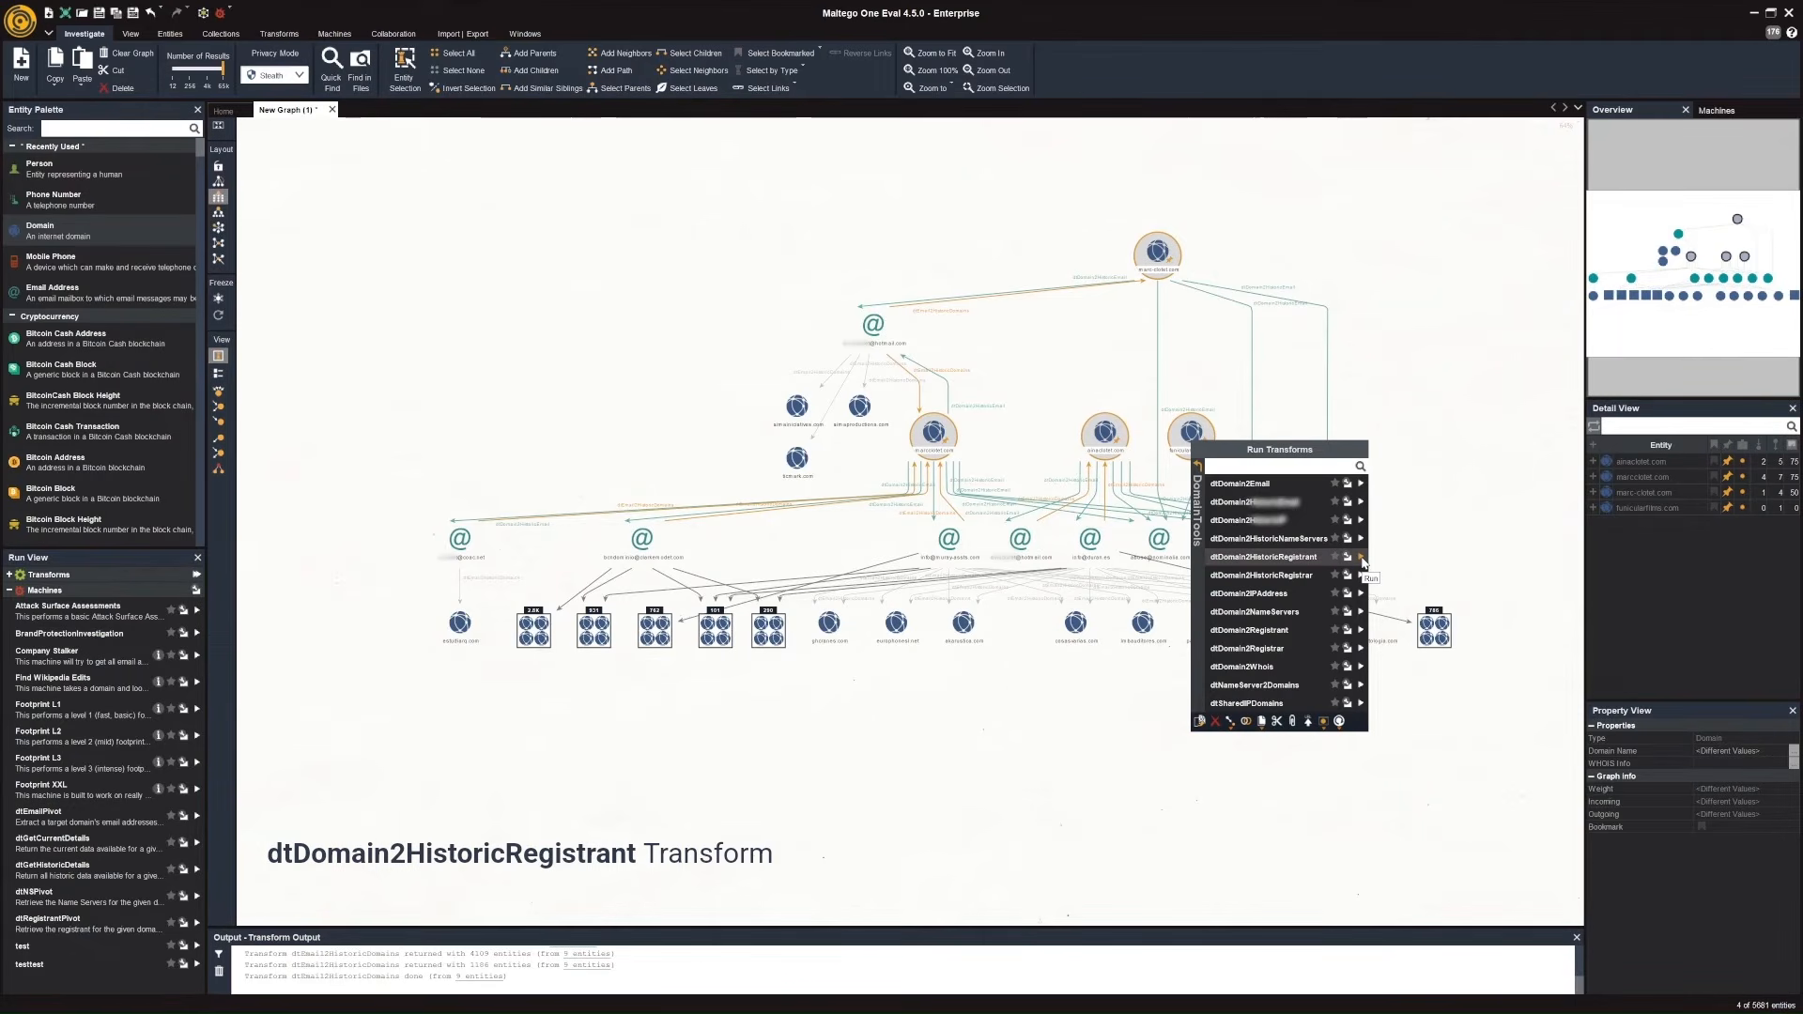
pyautogui.click(1362, 559)
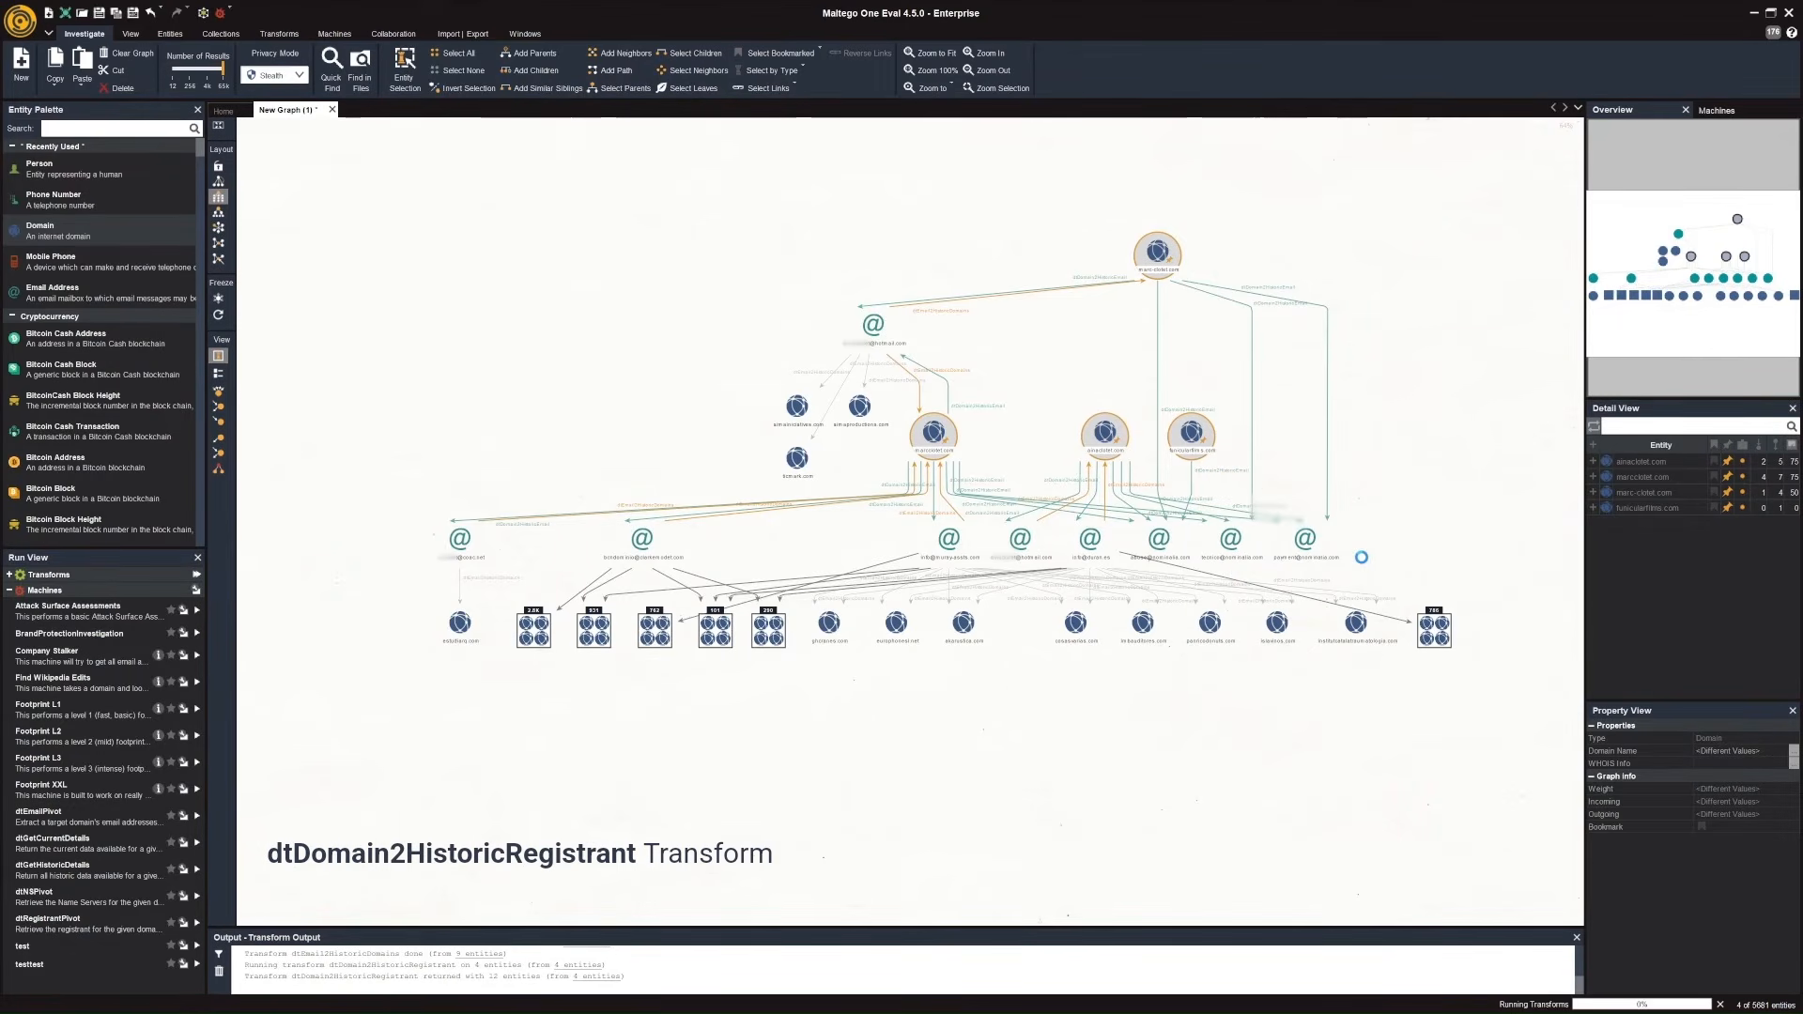
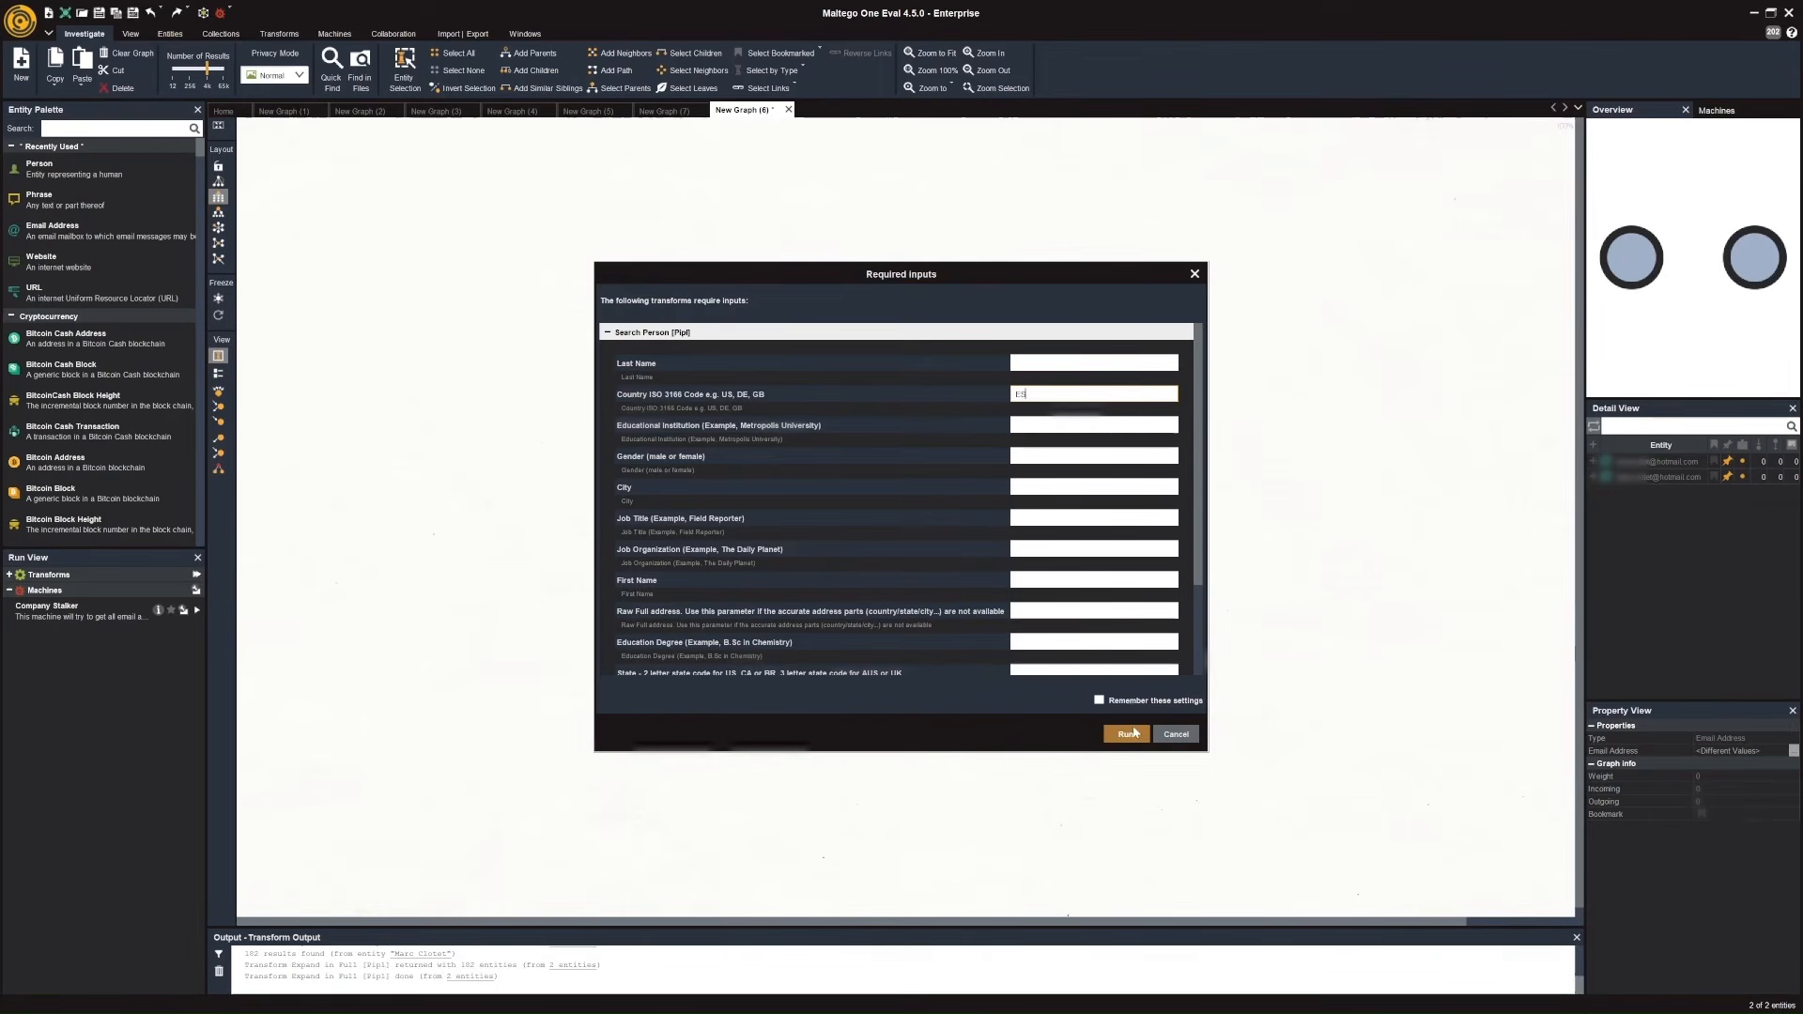
# Run the Search Person [Pipl] transform on both hotmail.com email entities, and Expand in Full [Pipl] on the two linked person entities.
pyautogui.click(1133, 742)
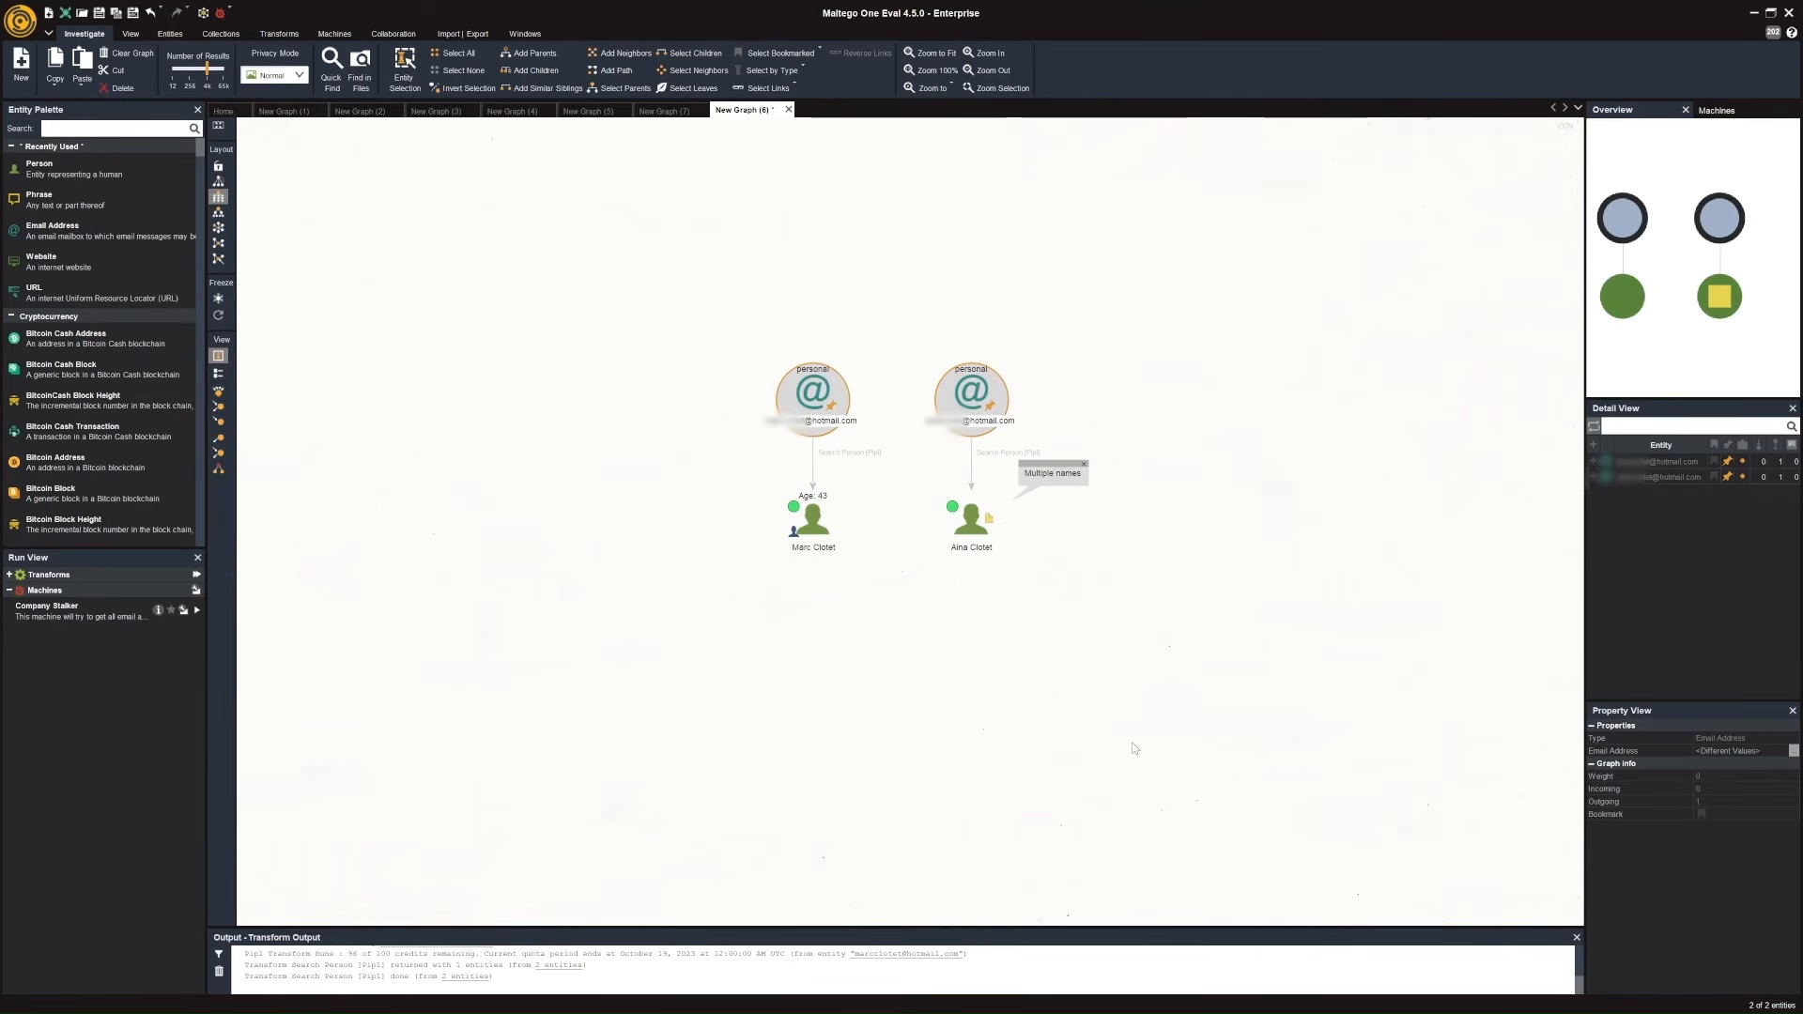
pyautogui.click(814, 519)
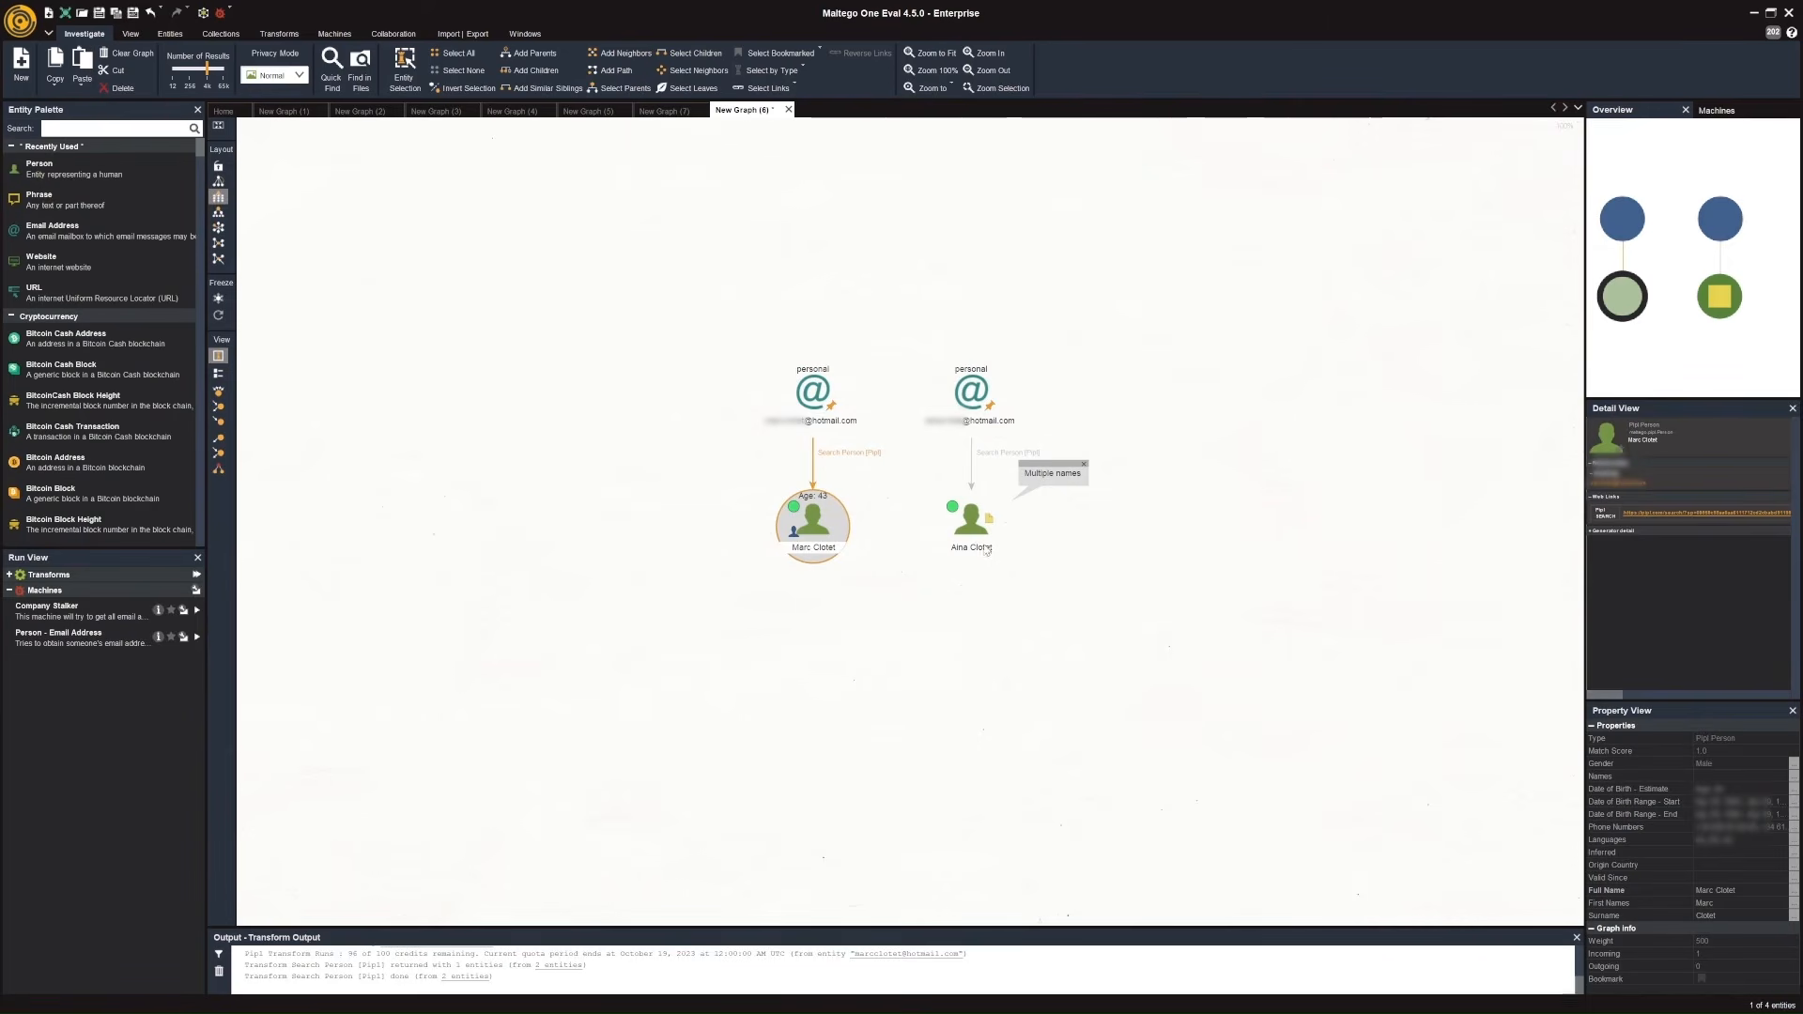
pyautogui.click(975, 530)
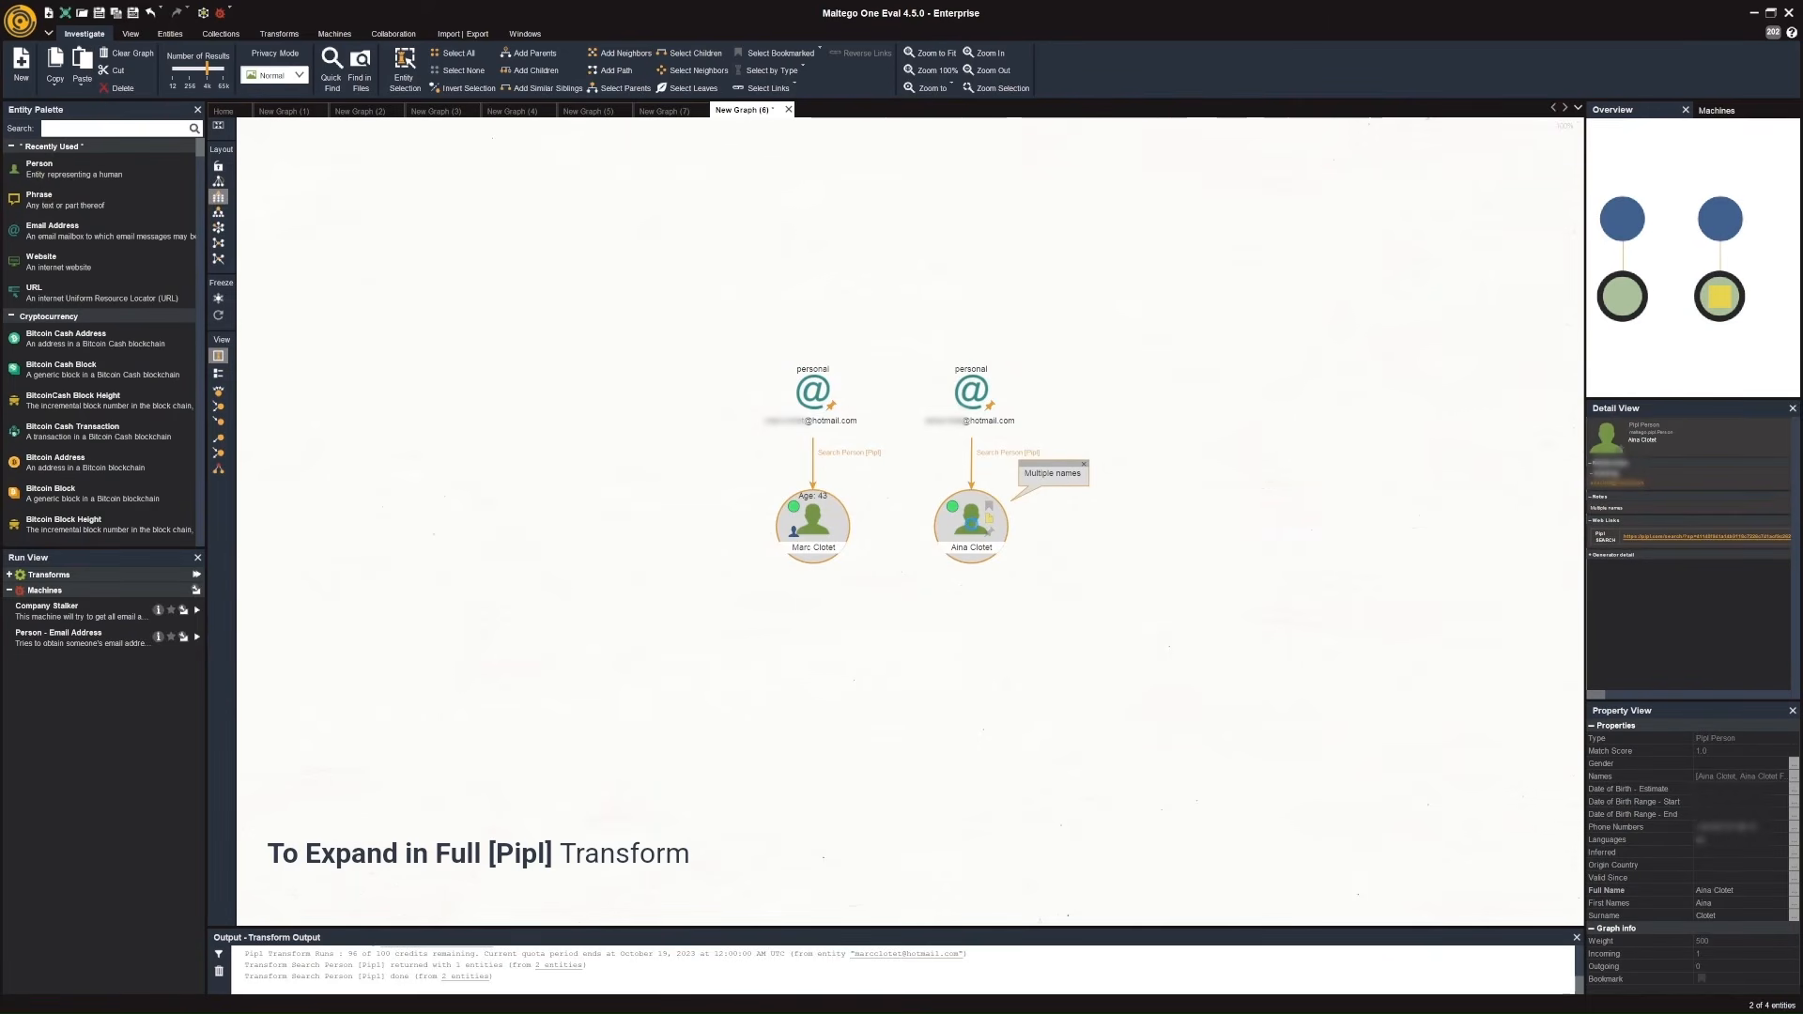
pyautogui.rightClick(971, 522)
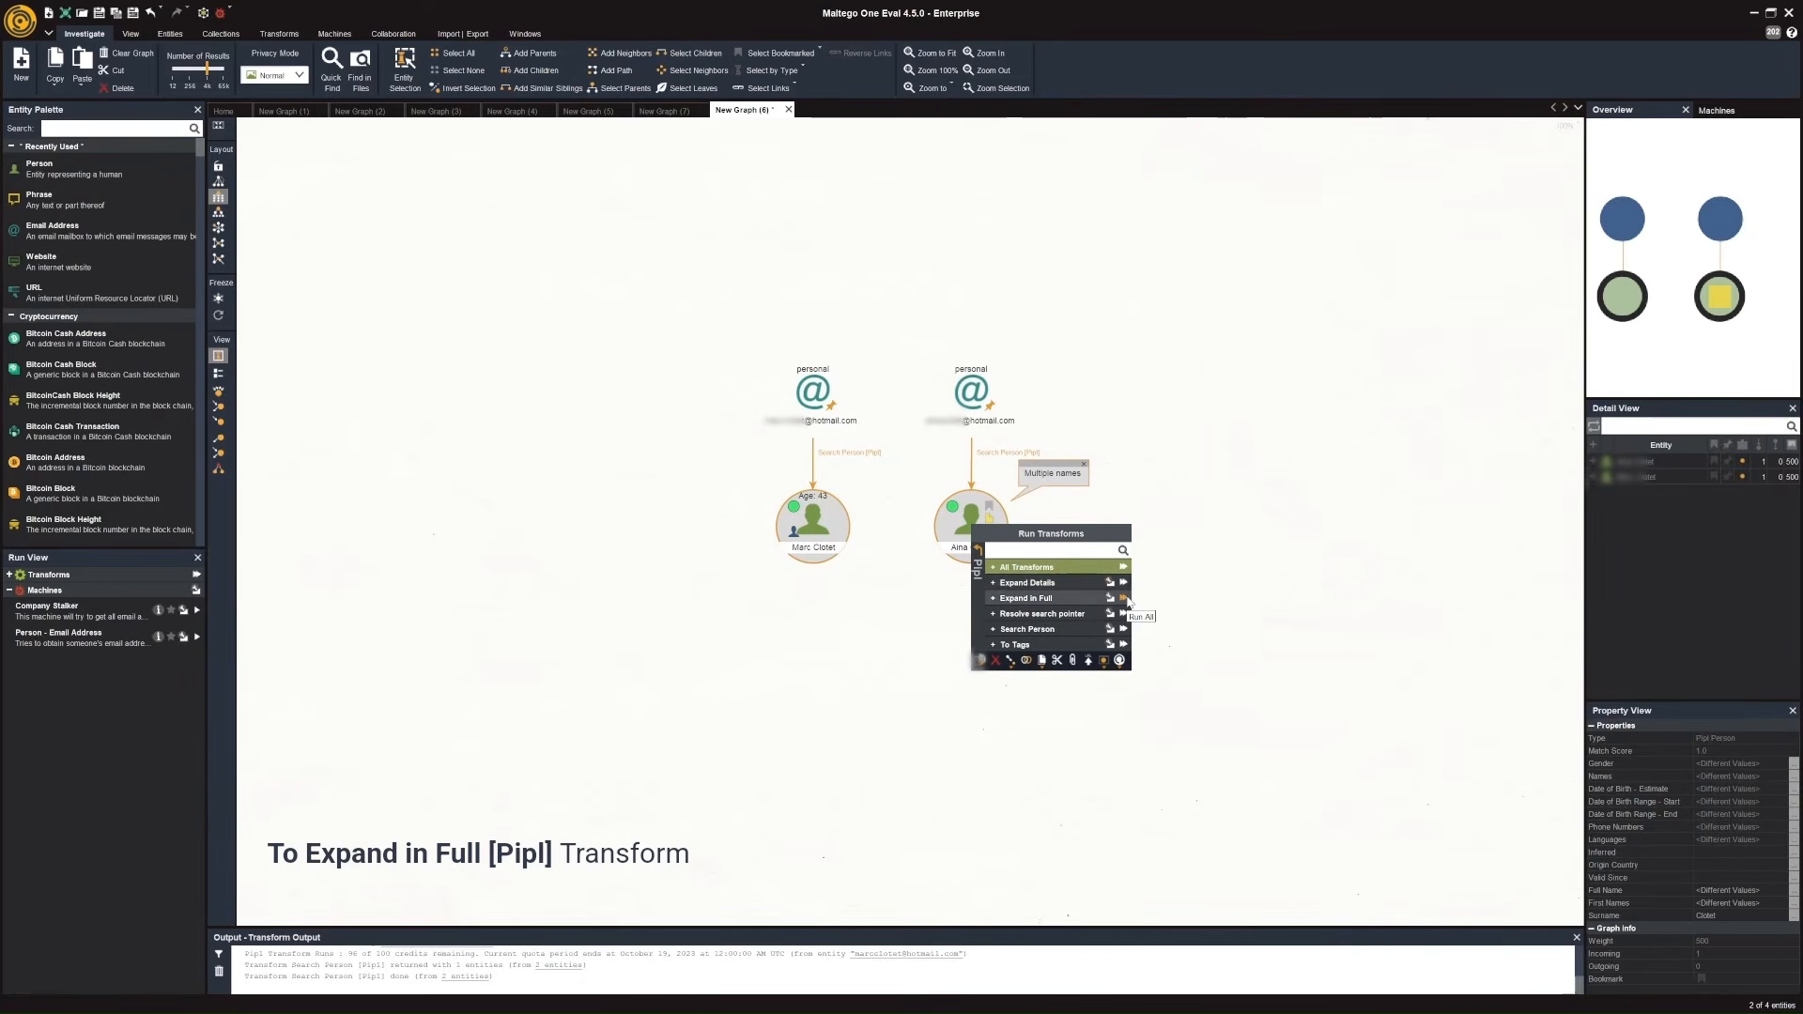
pyautogui.click(1125, 598)
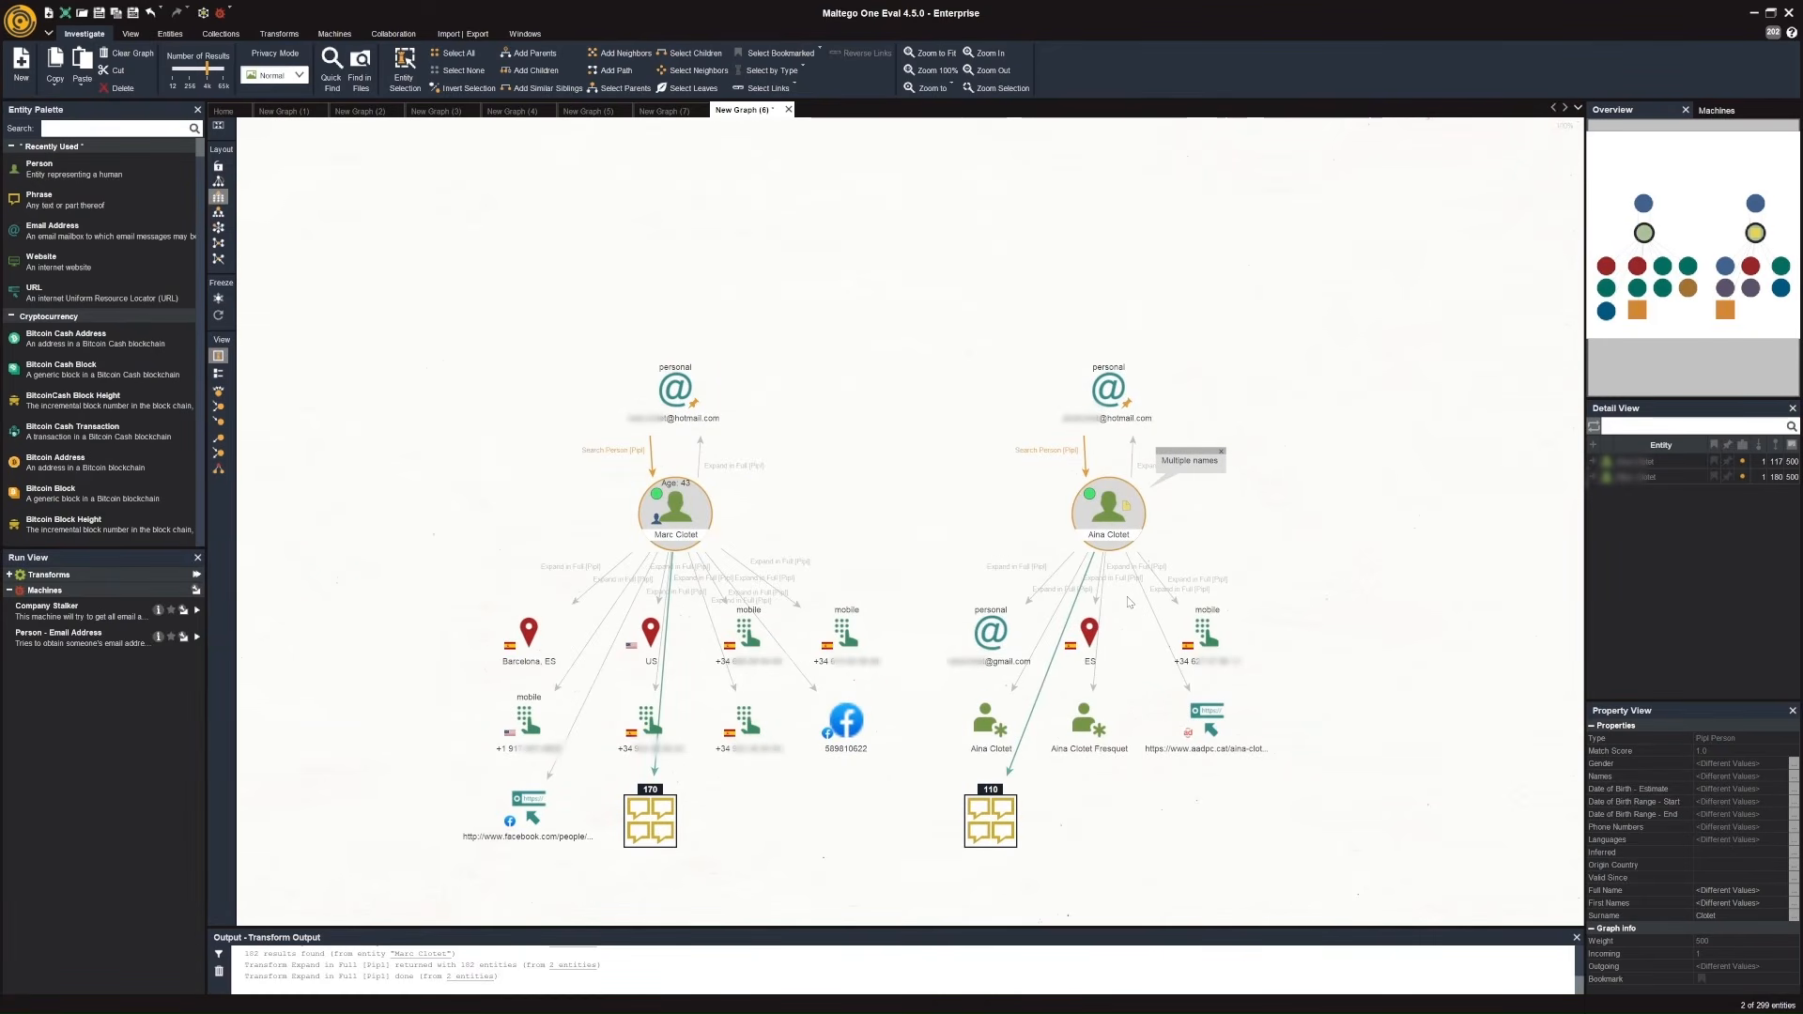
# Inspect the Barcelona location entity and open the aadpc.cat URL entity's web page, highlighting the actor's profile details.
pyautogui.click(532, 666)
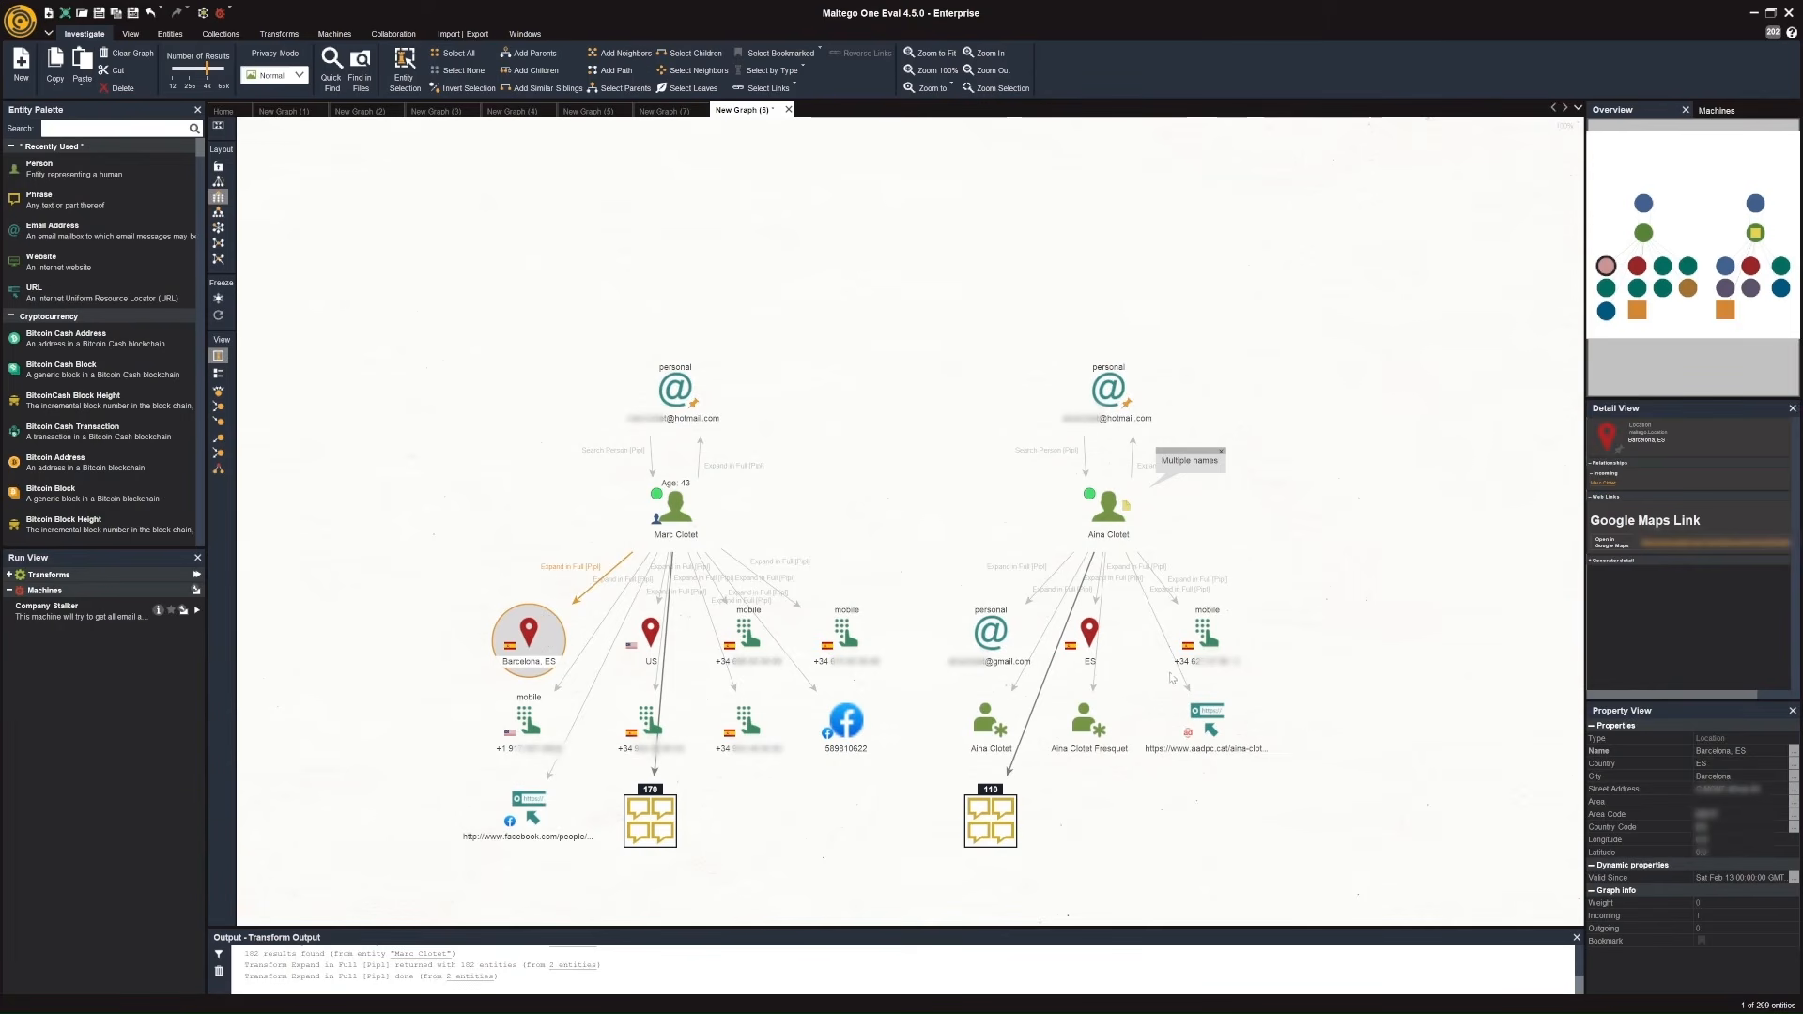
pyautogui.click(1205, 719)
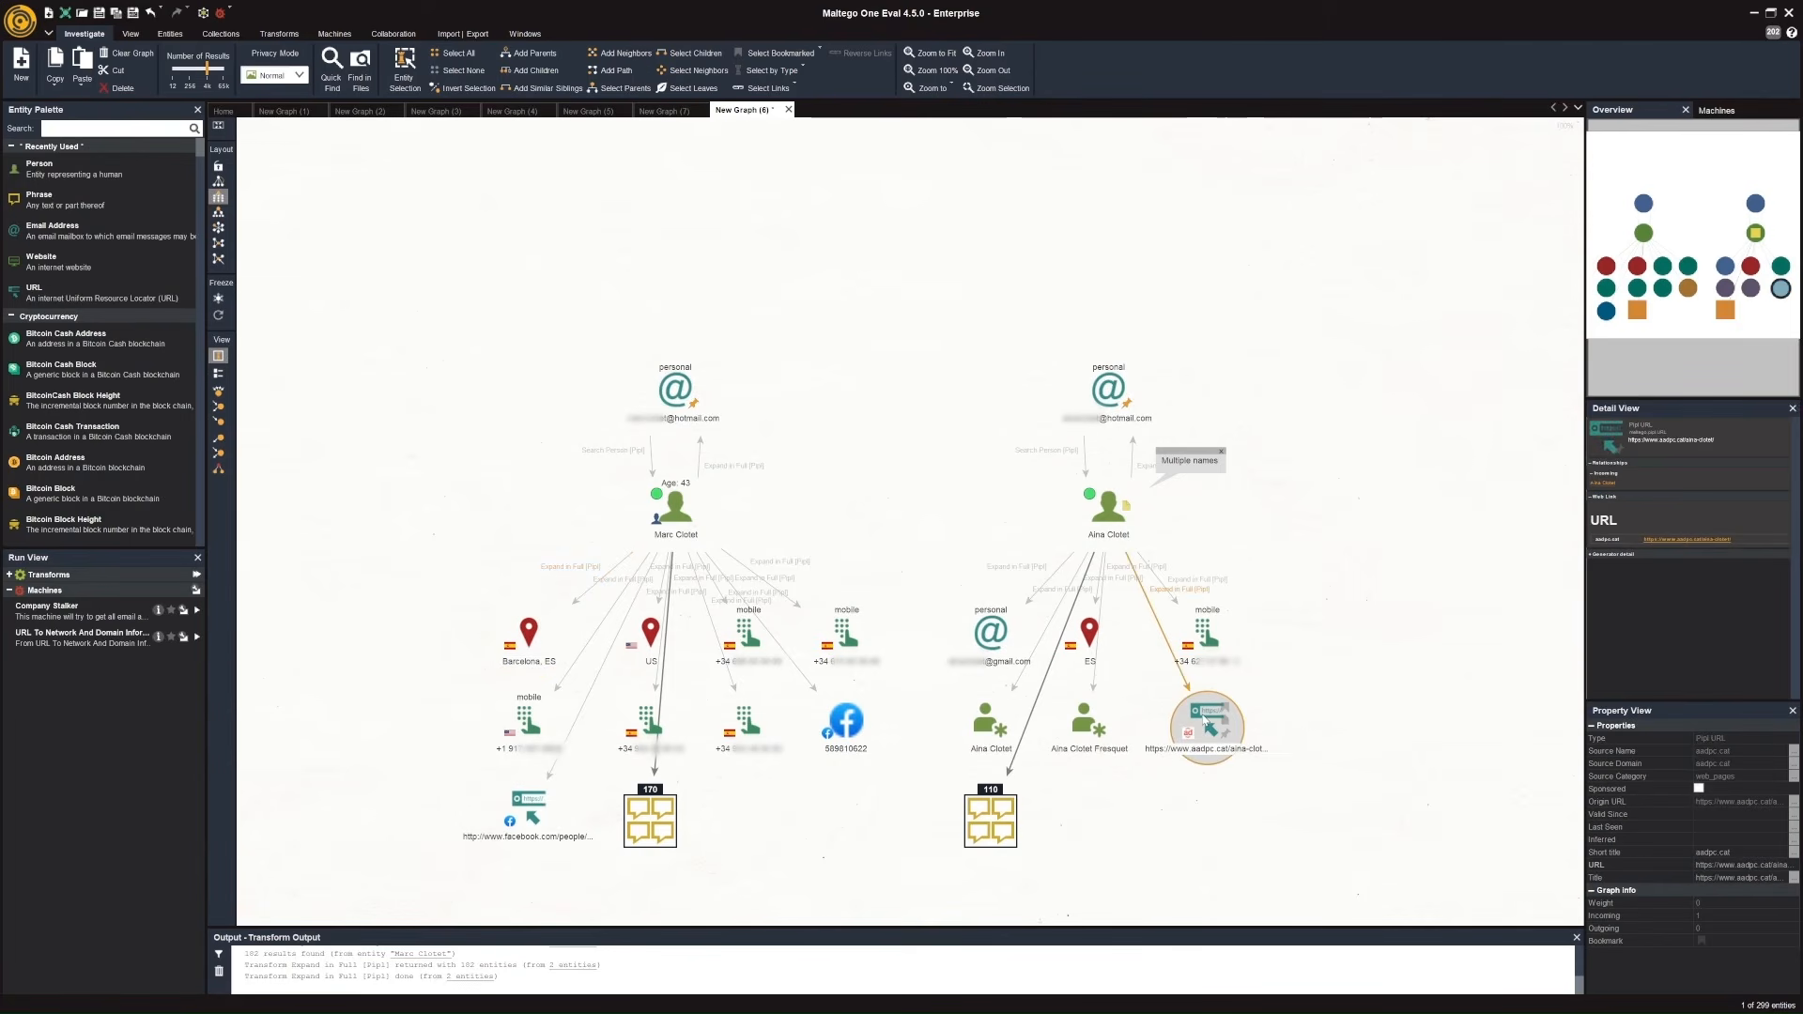
pyautogui.doubleClick(1205, 719)
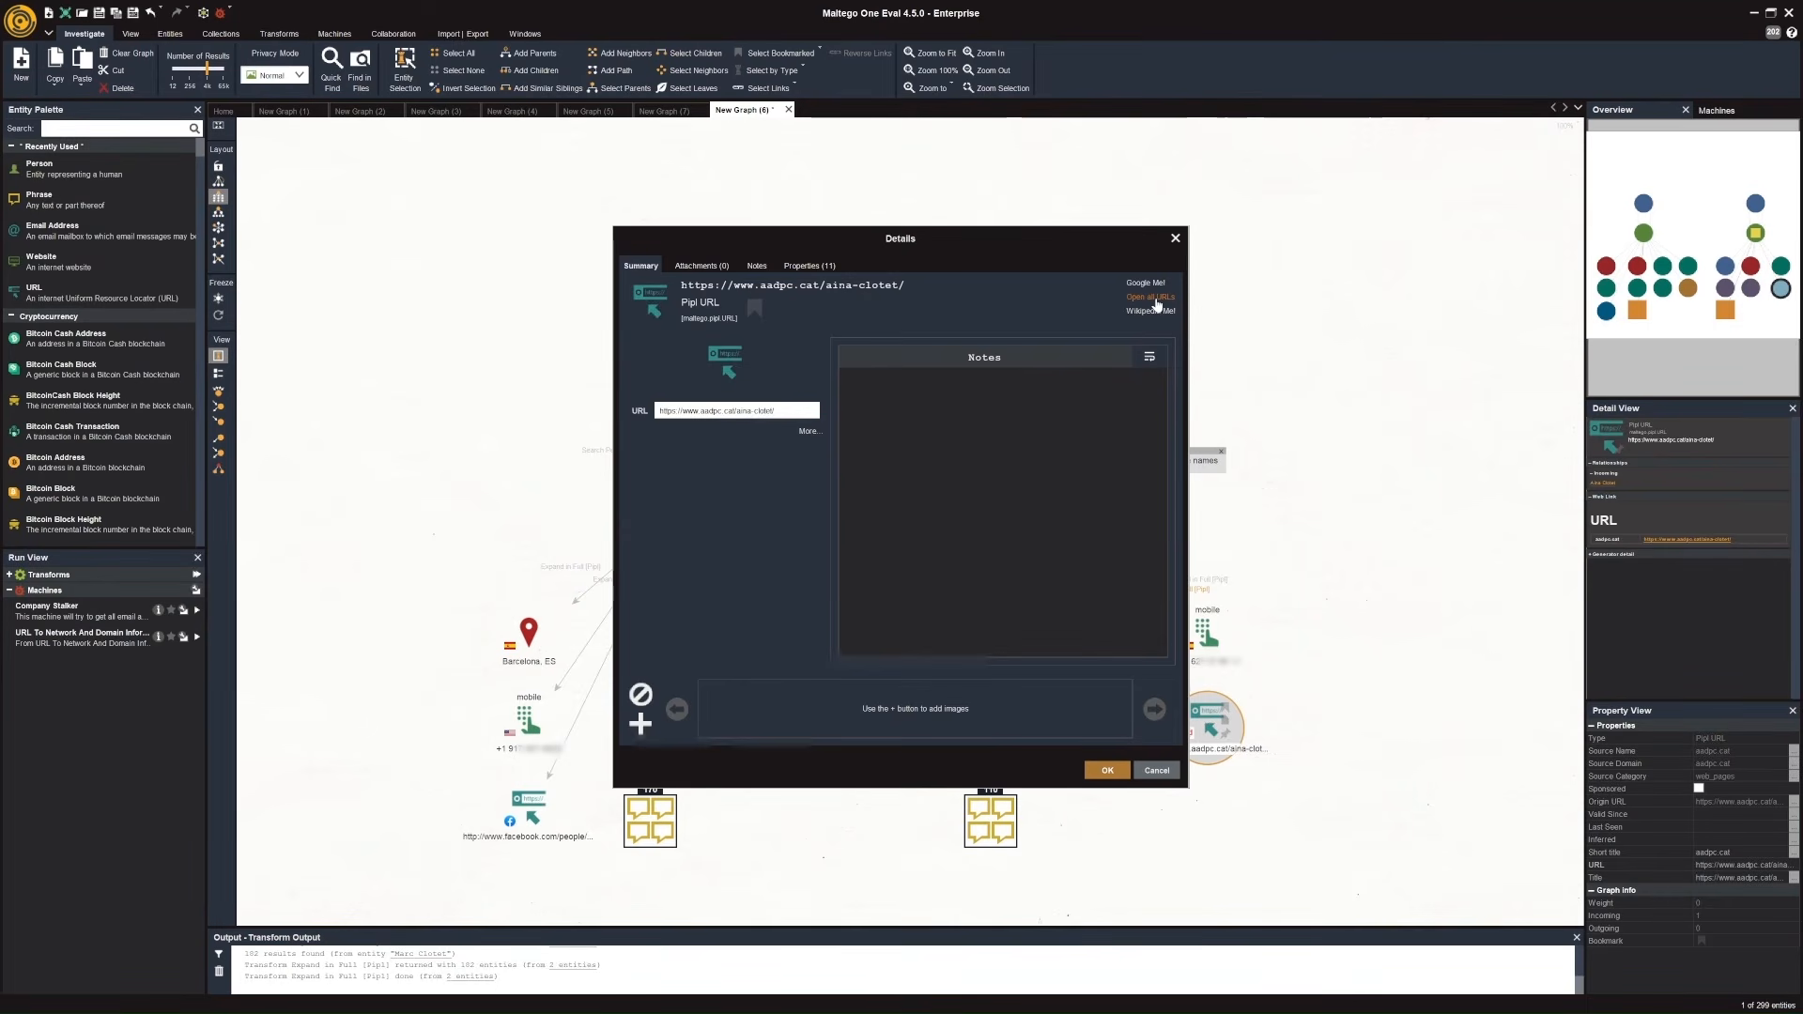
pyautogui.click(1155, 298)
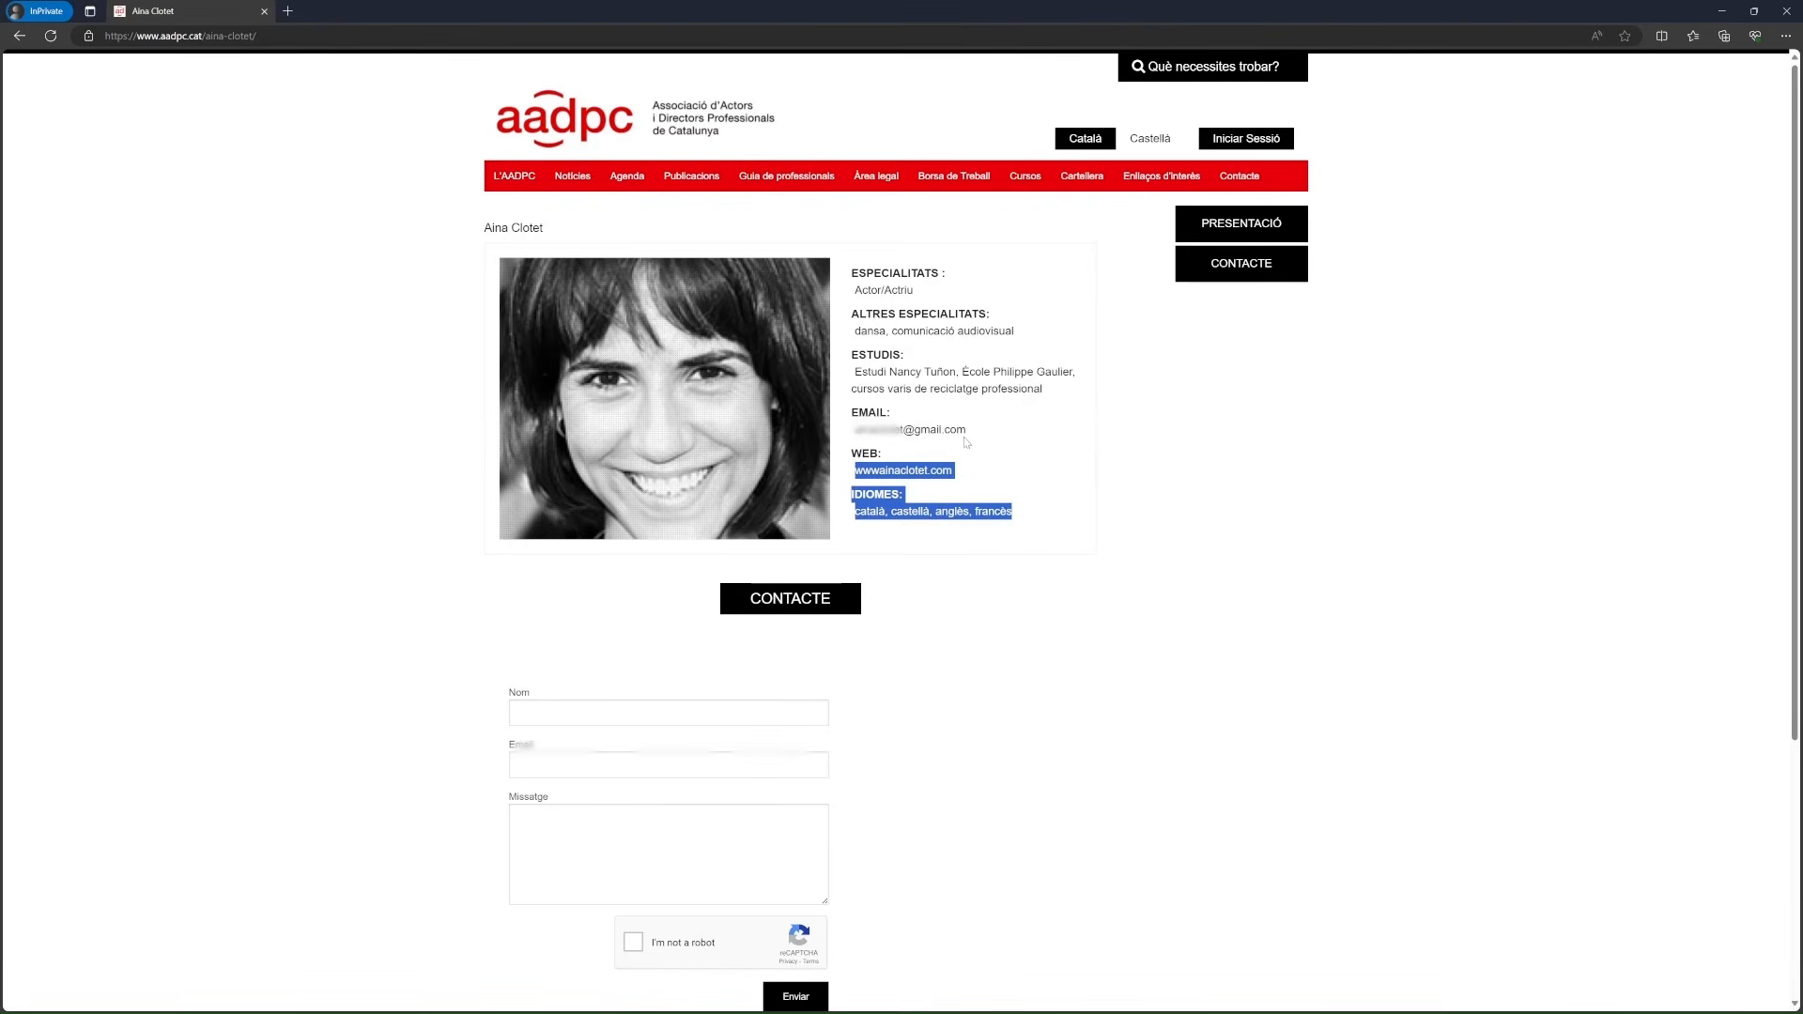
pyautogui.moveTo(1052, 519); pyautogui.dragTo(851, 305)
pyautogui.moveTo(851, 305); pyautogui.dragTo(849, 273)
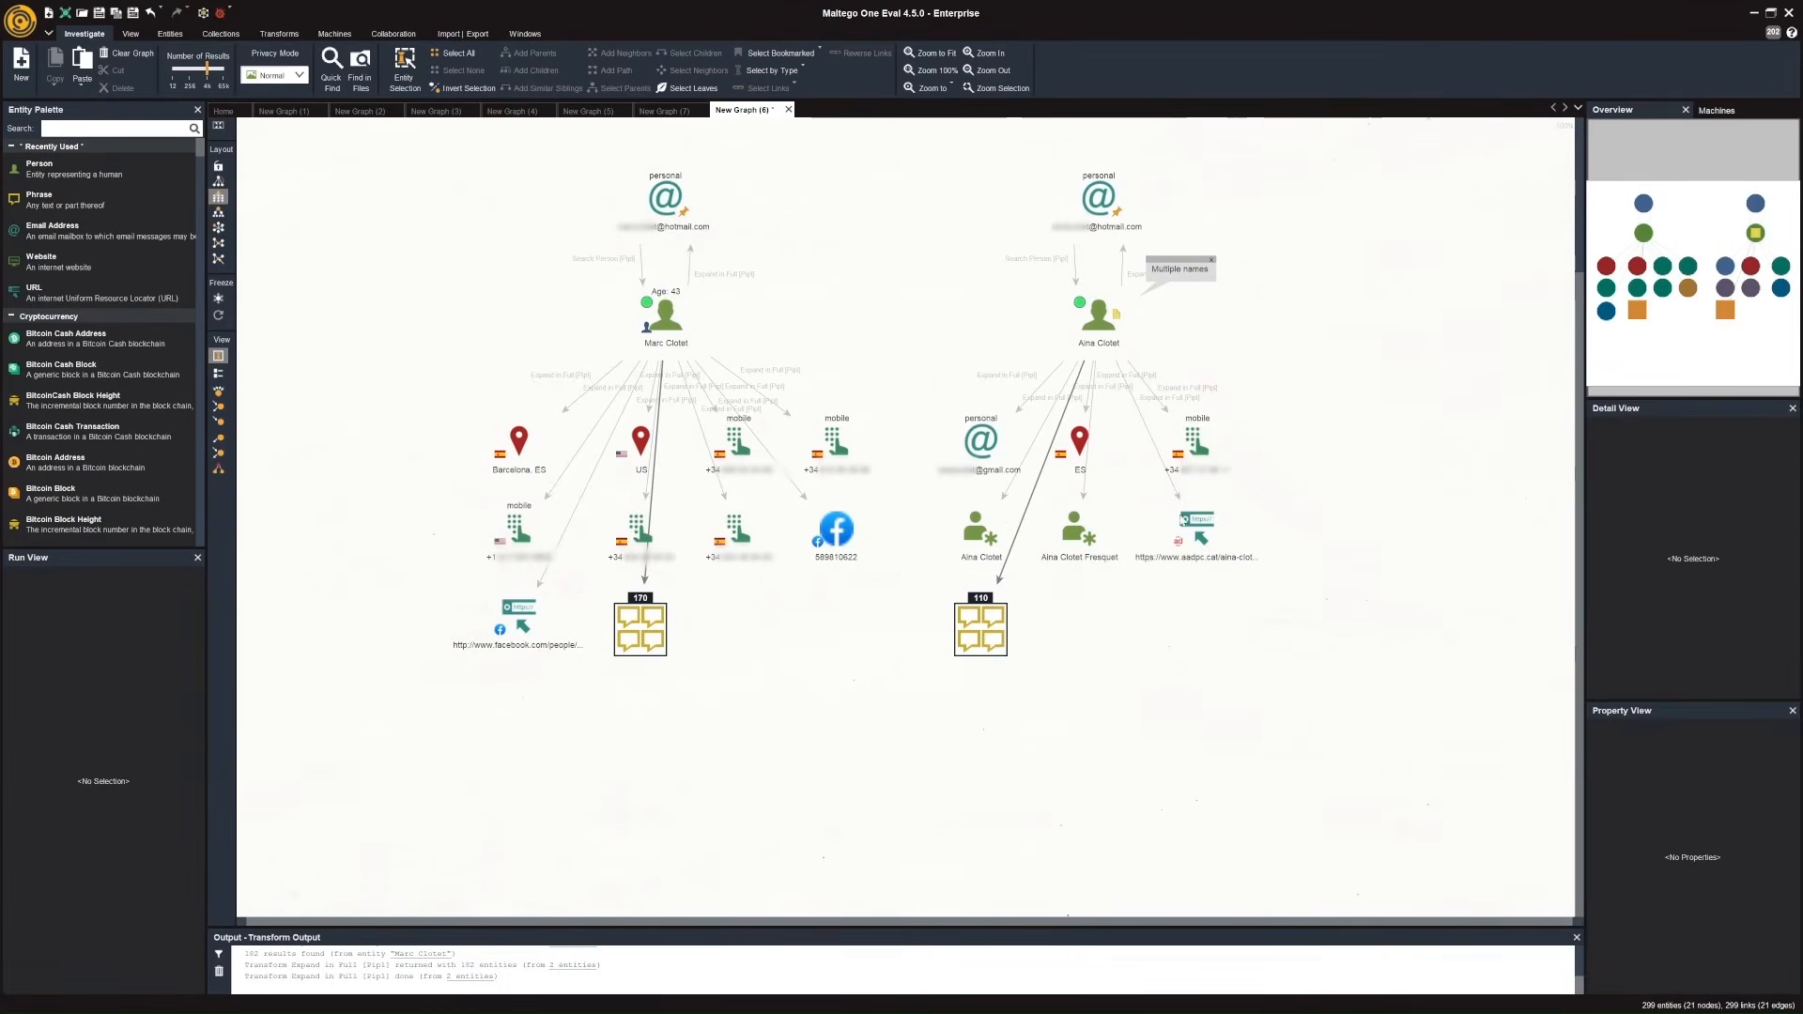
# Run the Lookup phone number [OpenCNAM] transform on all six phone number entities linked to the two people.
pyautogui.click(1193, 451)
pyautogui.click(1190, 457)
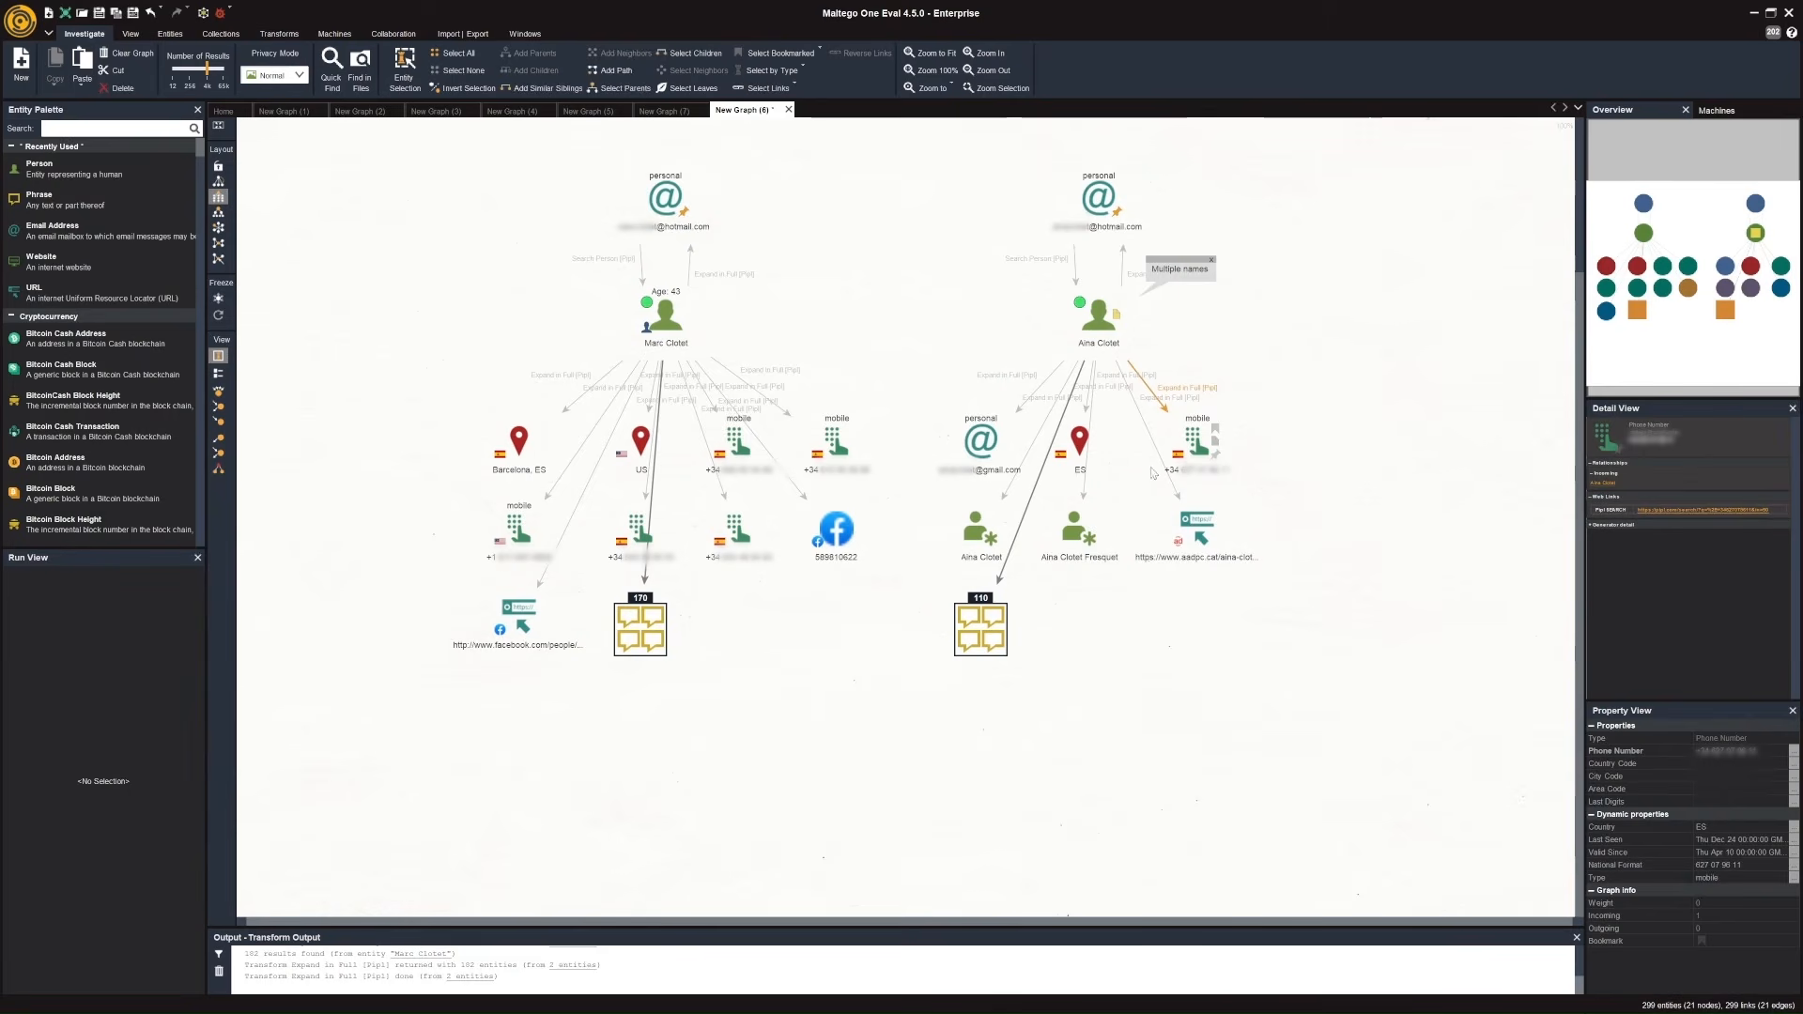
pyautogui.keyDown('shift'); pyautogui.click(836, 449); pyautogui.keyUp('shift')
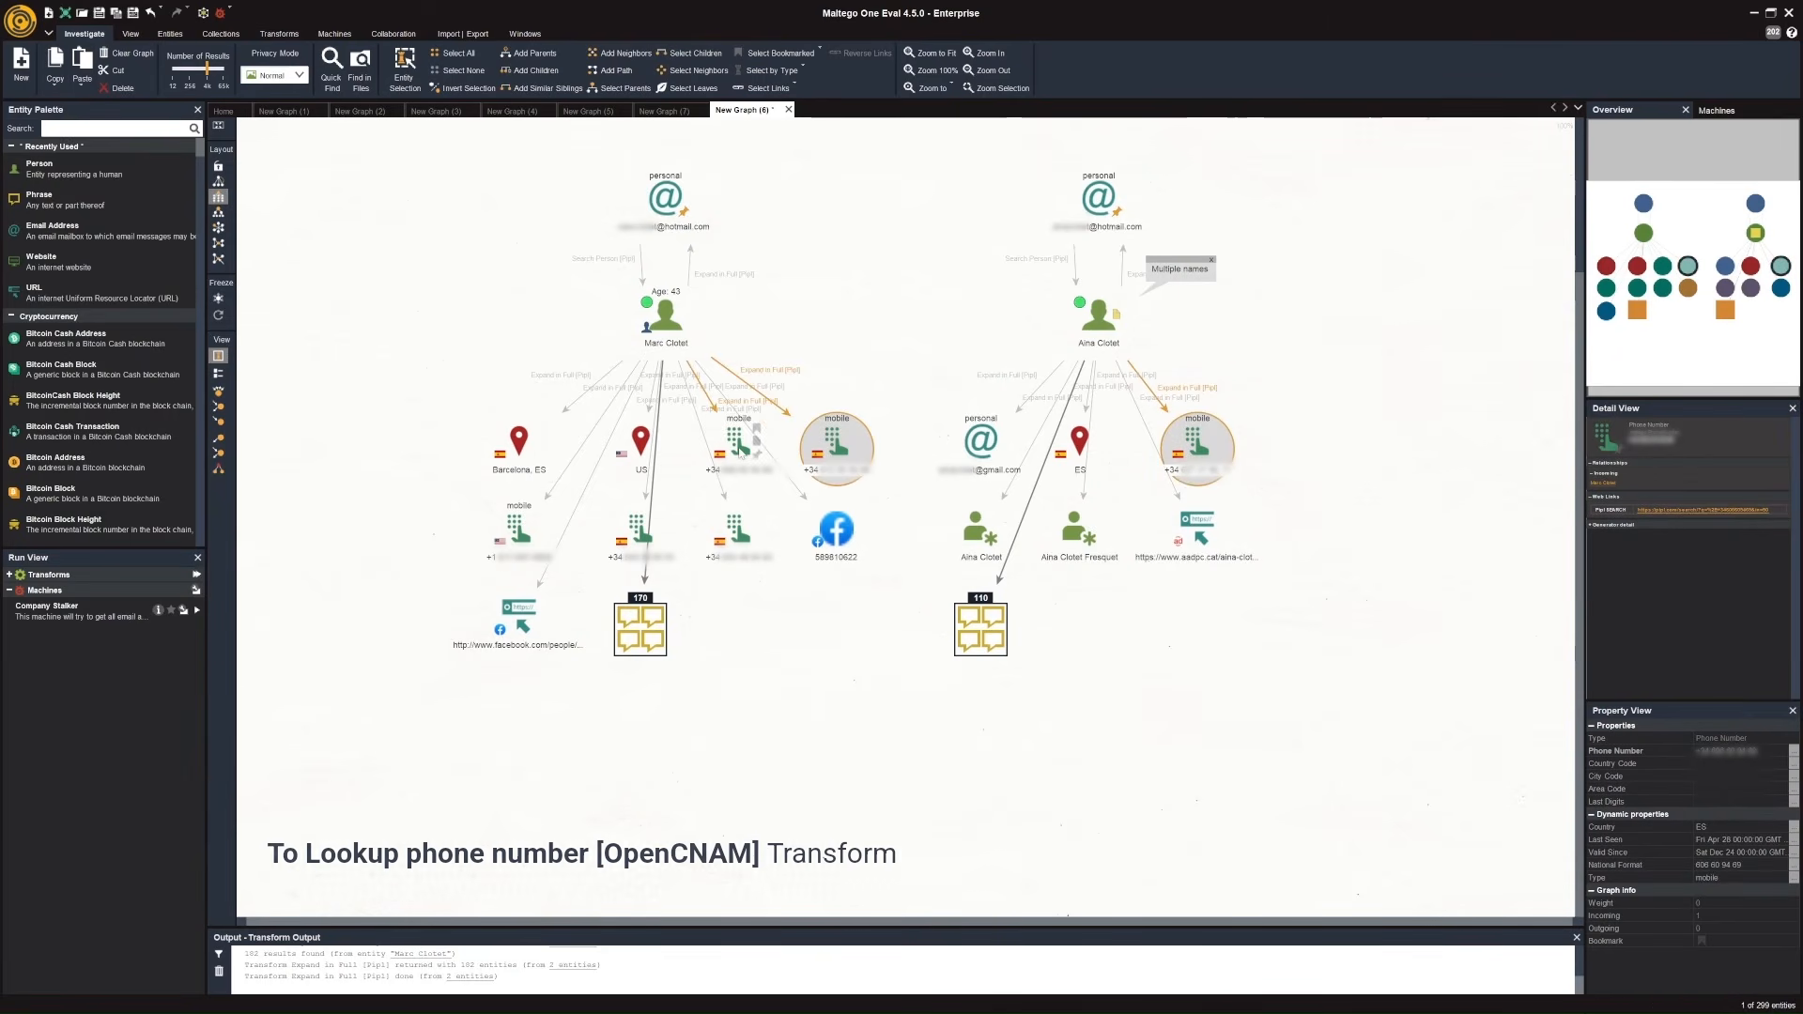
pyautogui.keyDown('shift'); pyautogui.click(739, 441); pyautogui.keyUp('shift')
pyautogui.keyDown('shift'); pyautogui.click(739, 531); pyautogui.keyUp('shift')
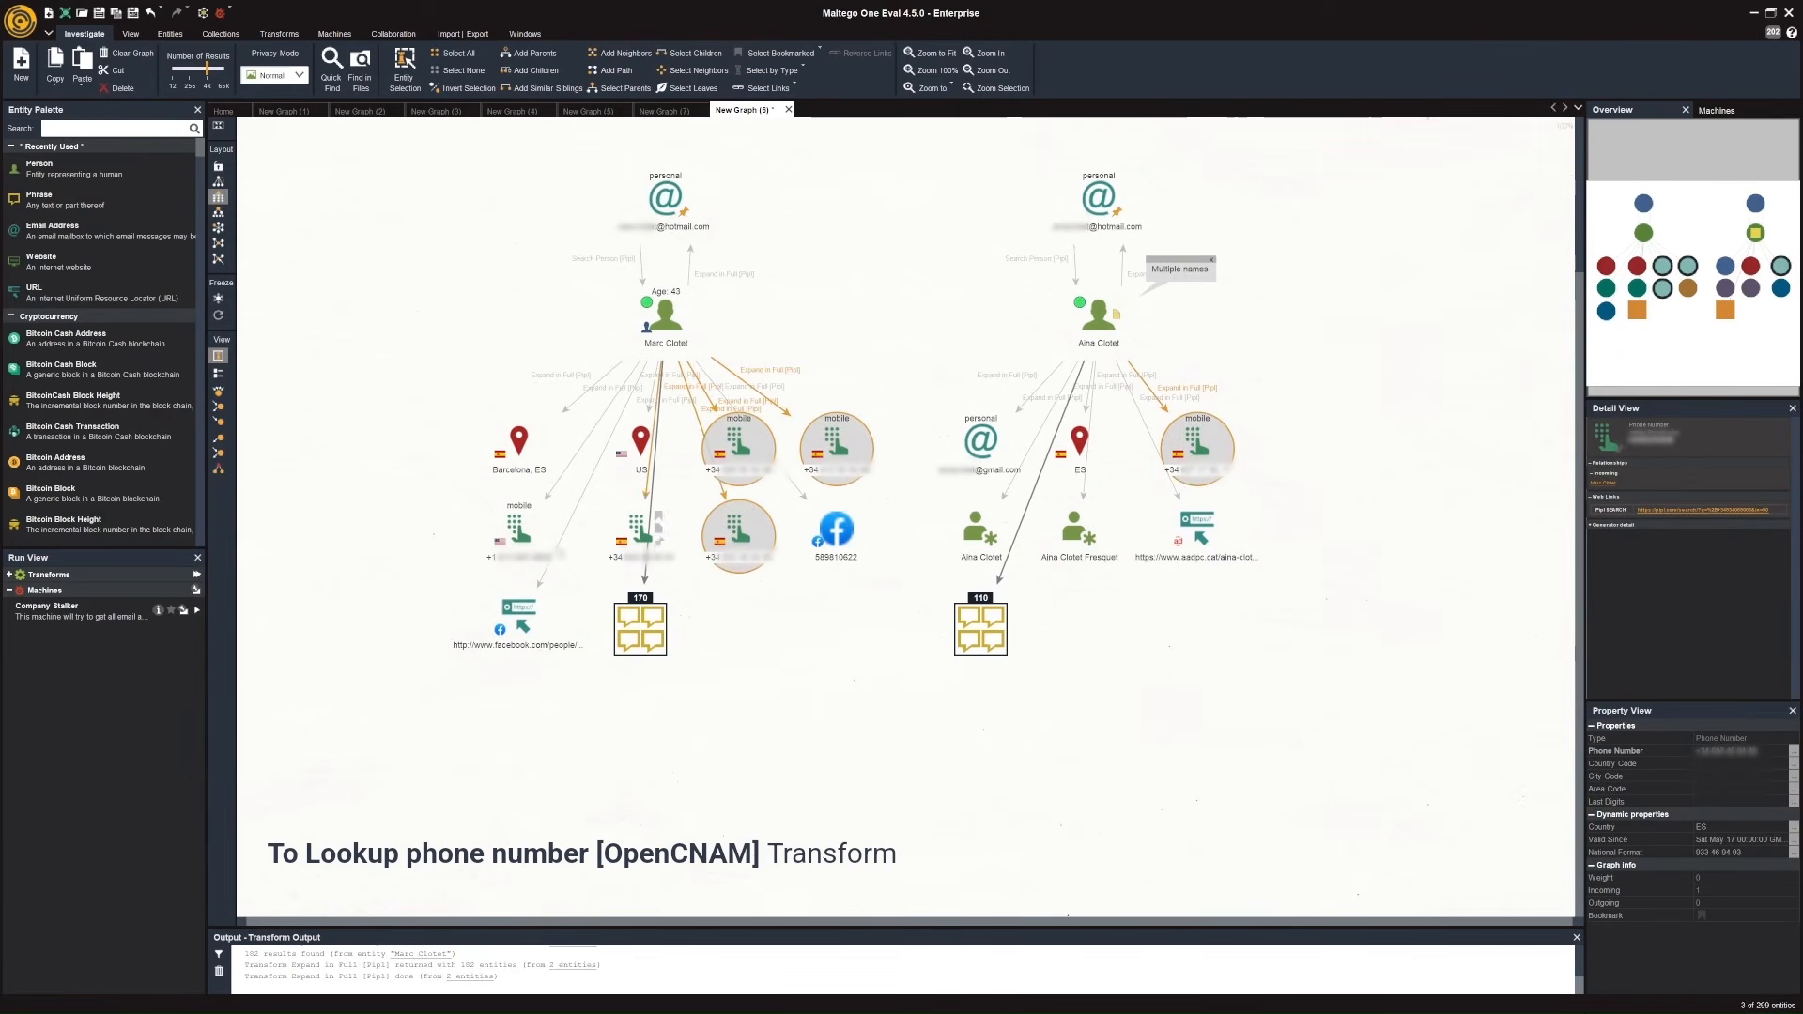
pyautogui.keyDown('shift'); pyautogui.click(644, 540); pyautogui.keyUp('shift')
pyautogui.keyDown('shift'); pyautogui.click(536, 531); pyautogui.keyUp('shift')
pyautogui.keyDown('shift'); pyautogui.click(742, 537); pyautogui.keyUp('shift')
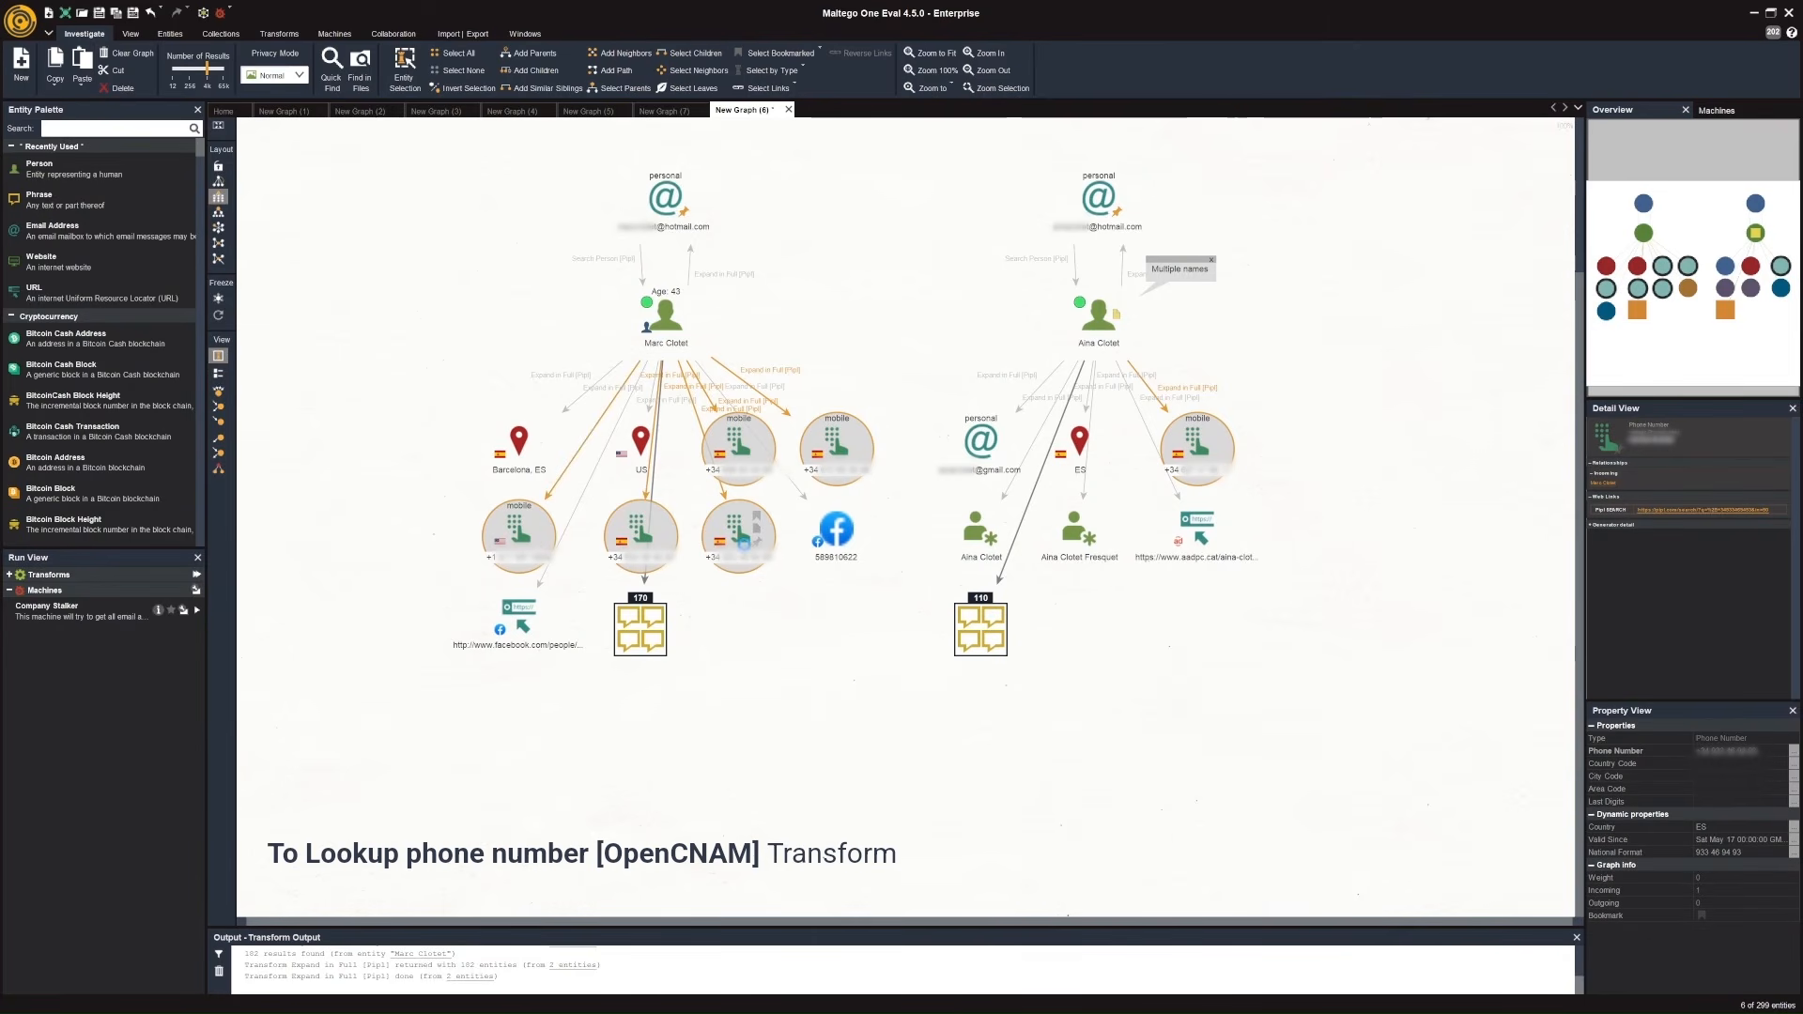
pyautogui.rightClick(746, 545)
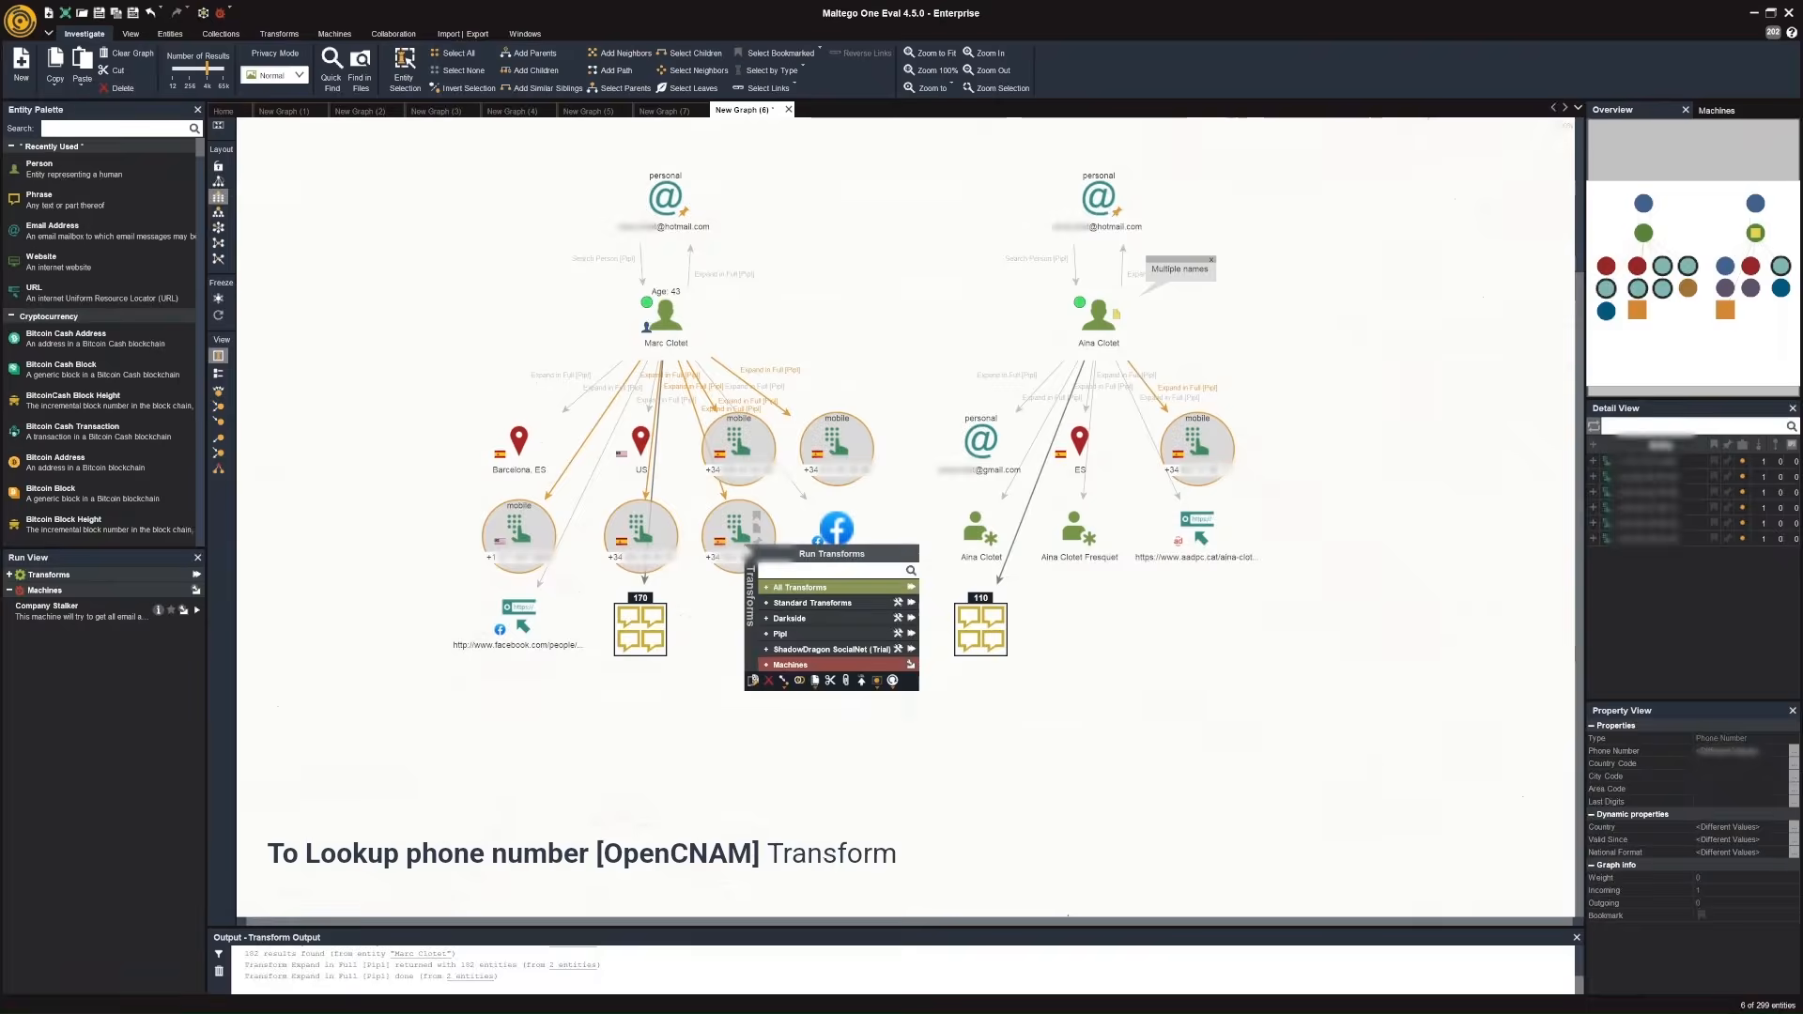
pyautogui.write('look')
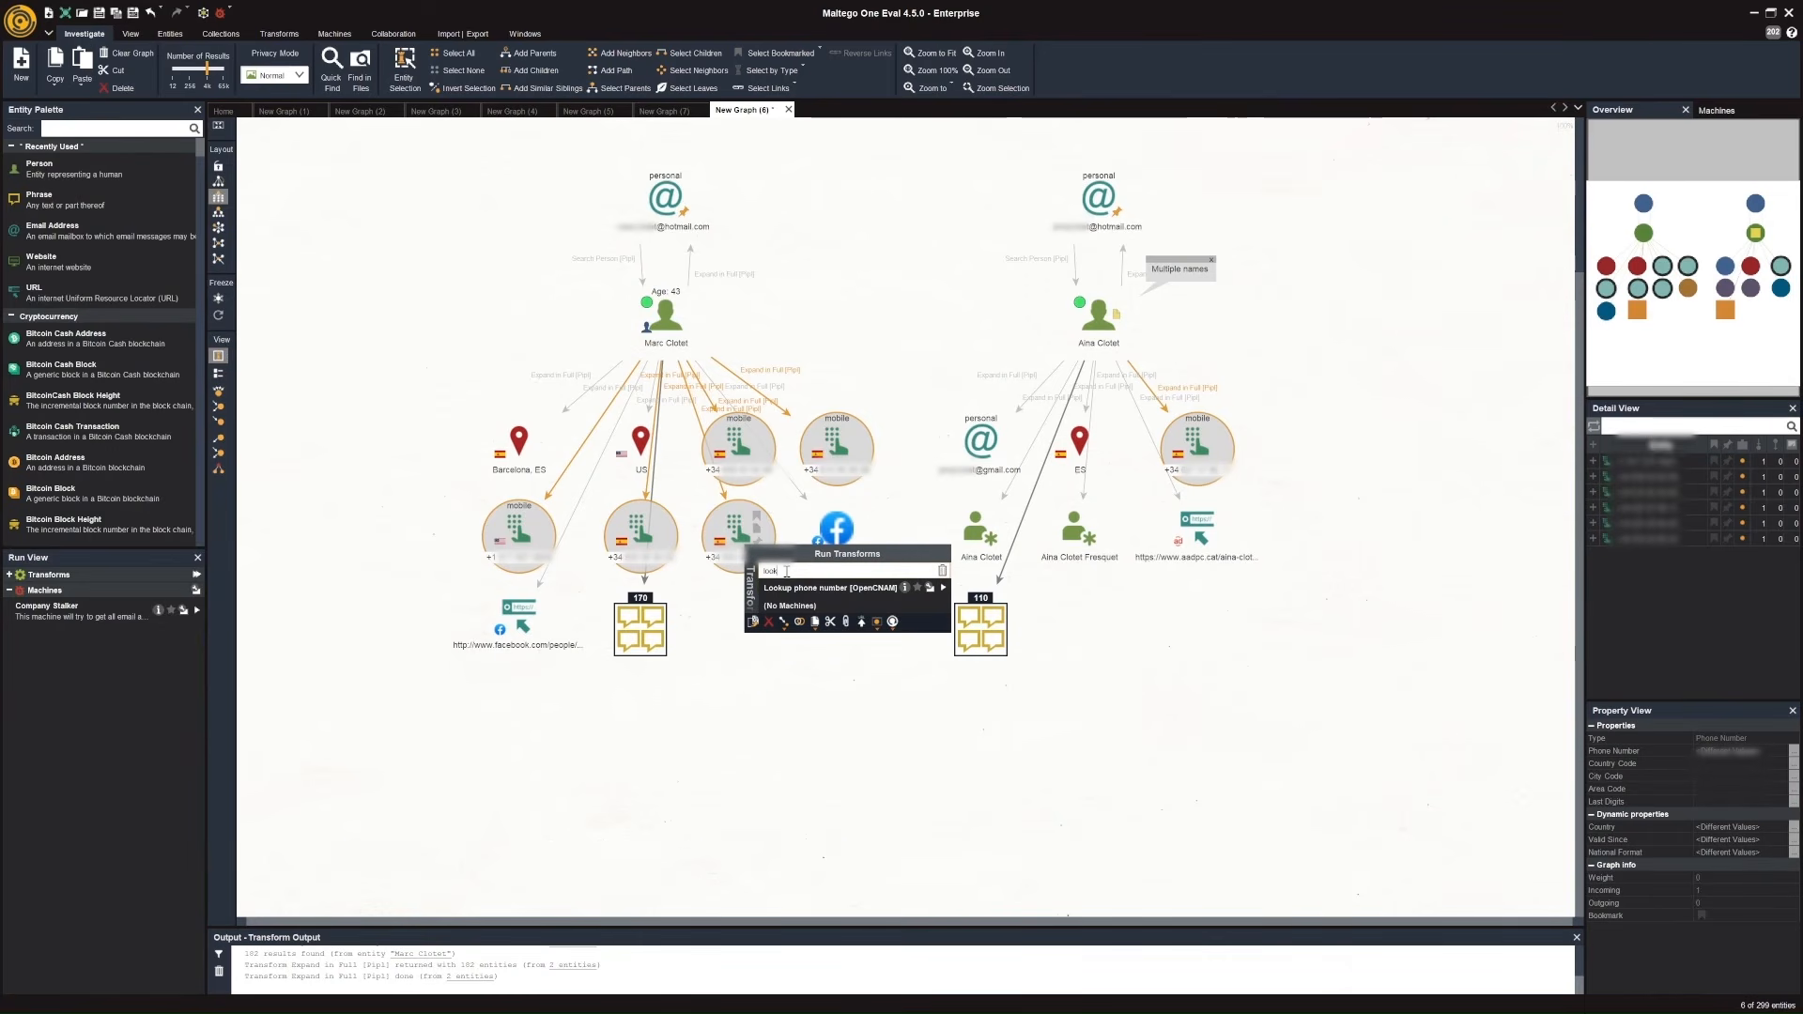
pyautogui.click(944, 589)
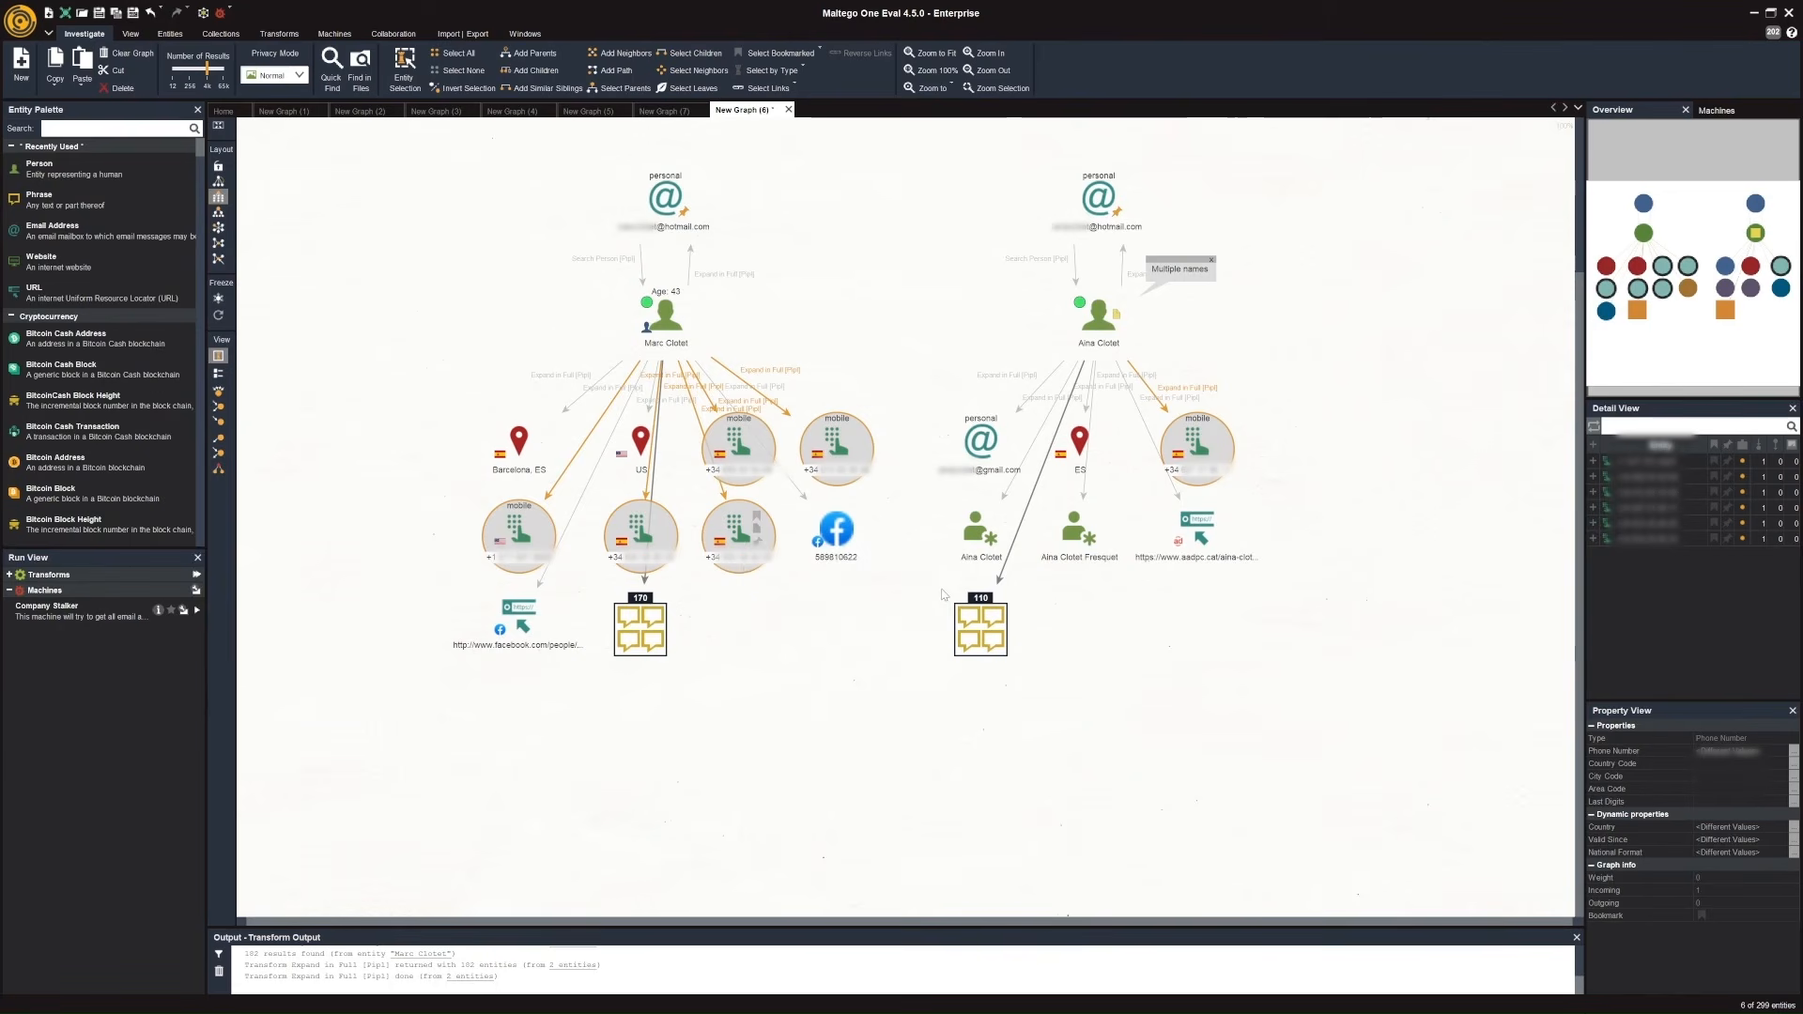